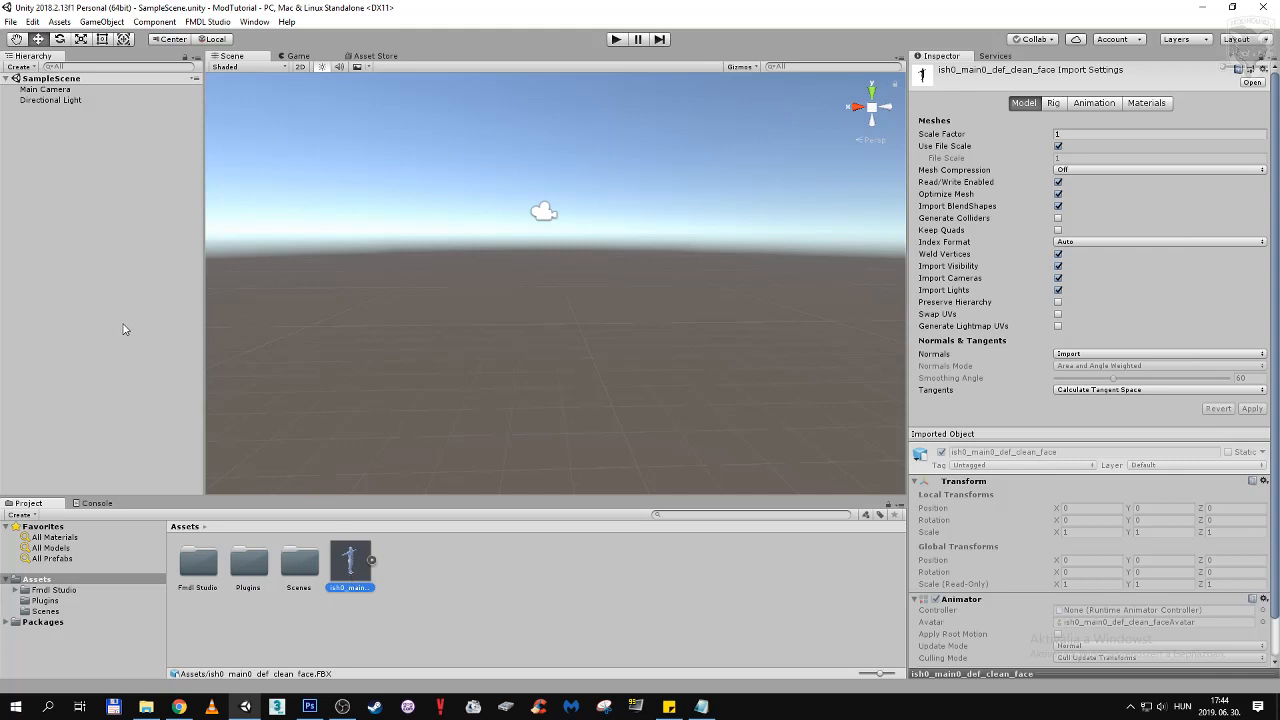
Switch to Chrome and read the Exporting an Fmdl wiki page's instructions on skeletons, textures, model setup and getting the model into Unity
{"action": "left_click", "coordinate": [245, 706]}
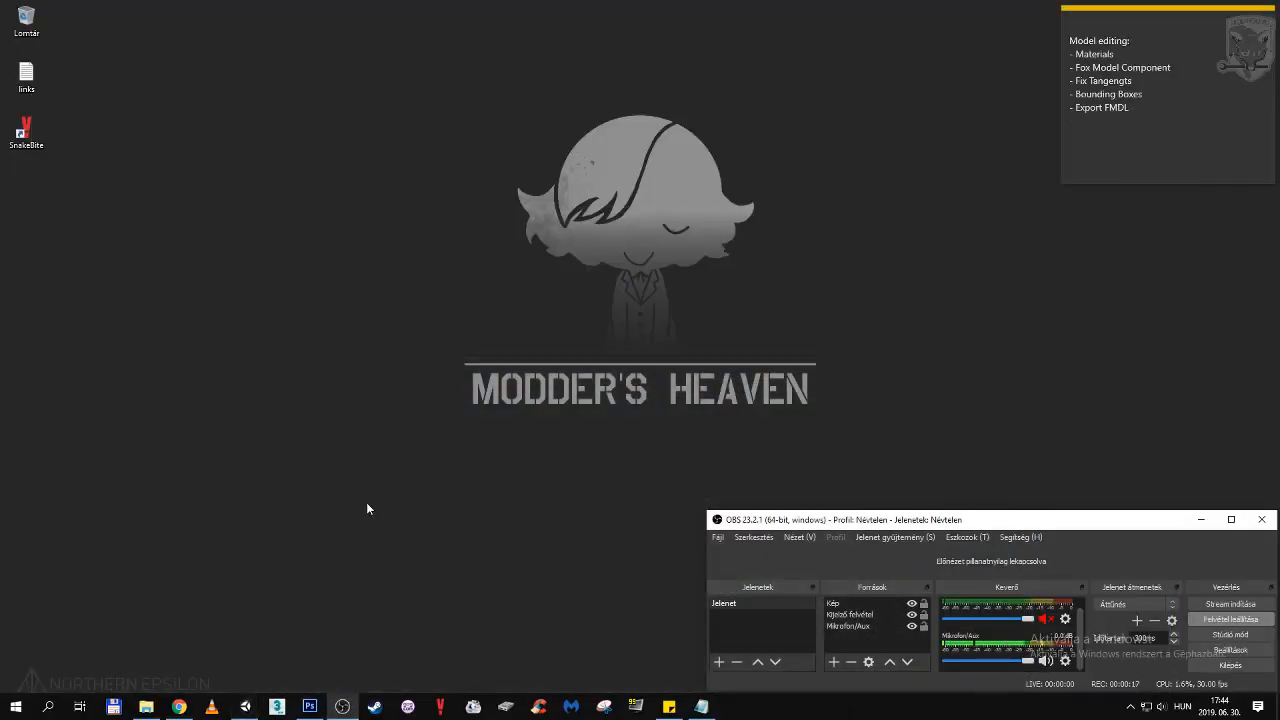
{"action": "left_click", "coordinate": [179, 706]}
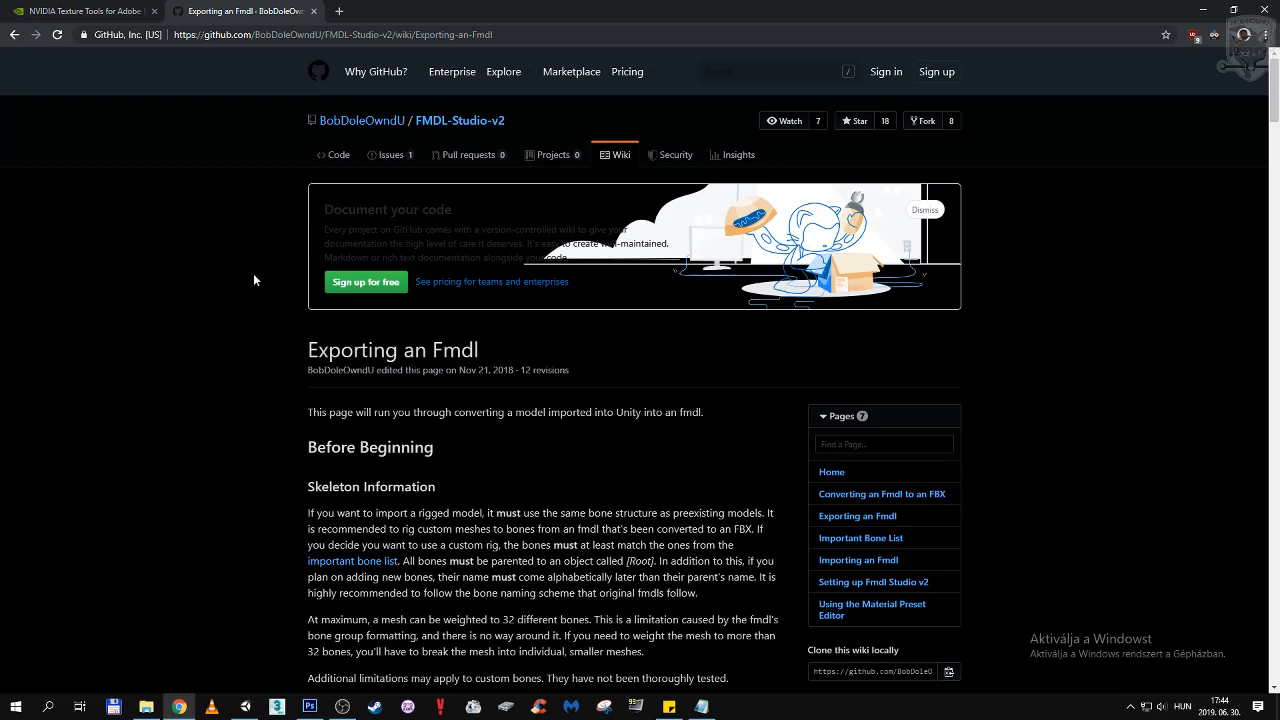
{"action": "scroll", "coordinate": [253, 280], "scroll_direction": "down", "scroll_amount": 2}
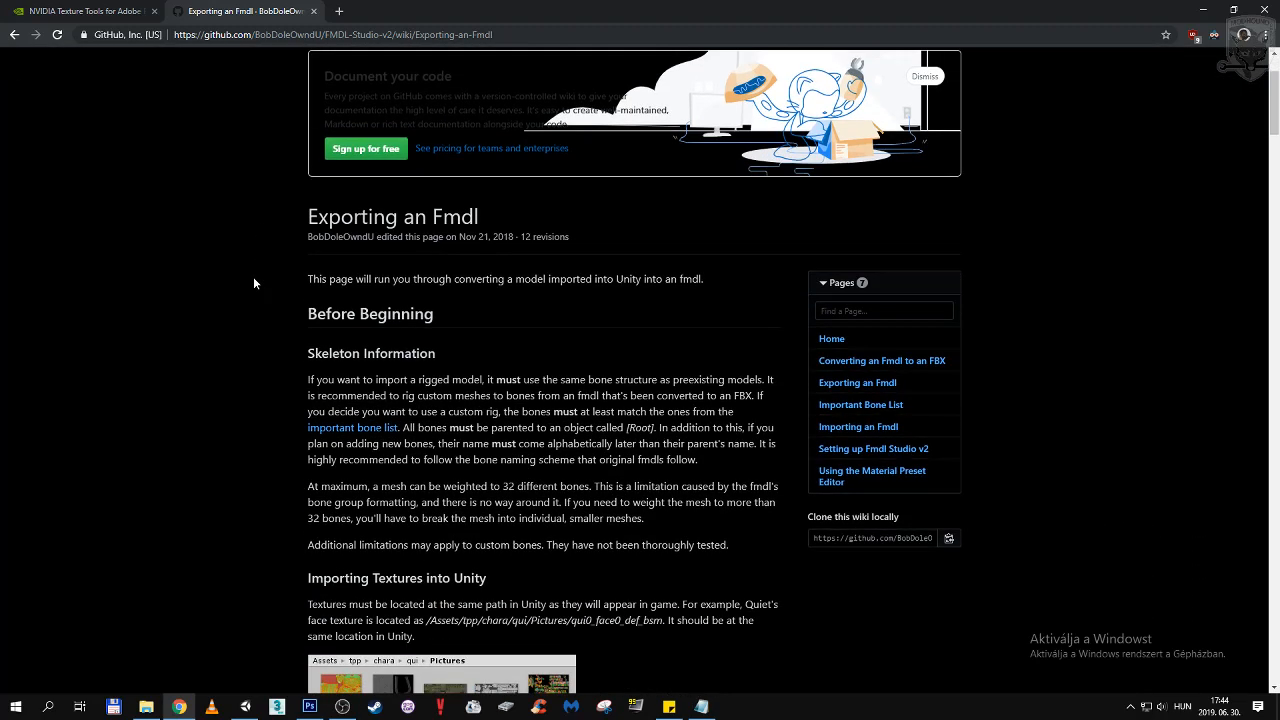
{"action": "scroll", "coordinate": [253, 283], "scroll_direction": "up", "scroll_amount": 2}
{"action": "scroll", "coordinate": [253, 276], "scroll_direction": "down", "scroll_amount": 2}
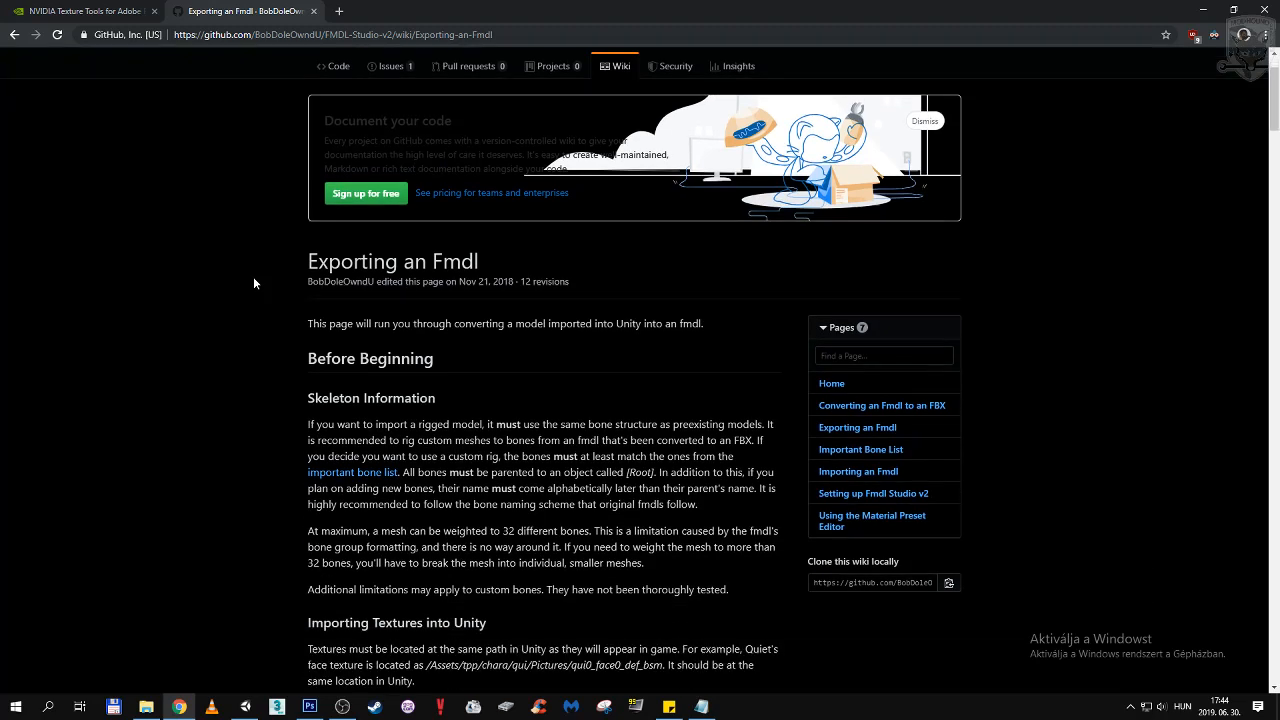
{"action": "scroll", "coordinate": [368, 243], "scroll_direction": "down", "scroll_amount": 1}
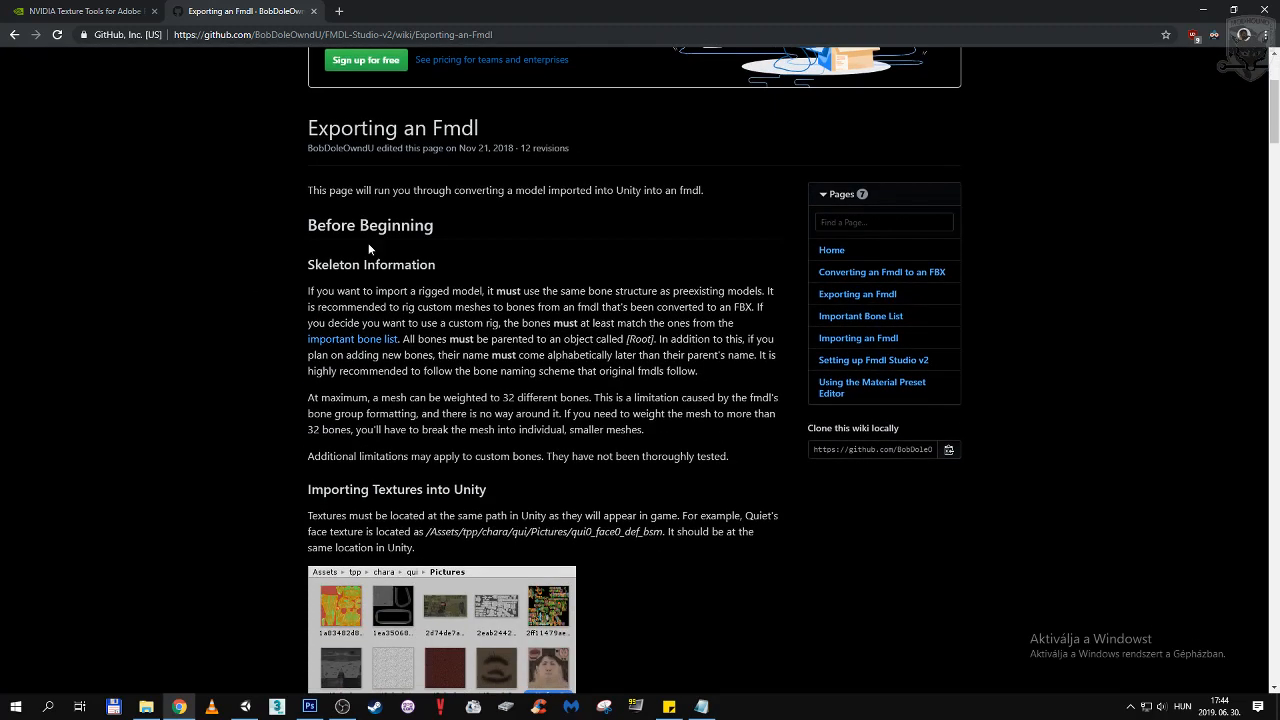
{"action": "scroll", "coordinate": [268, 250], "scroll_direction": "down", "scroll_amount": 1}
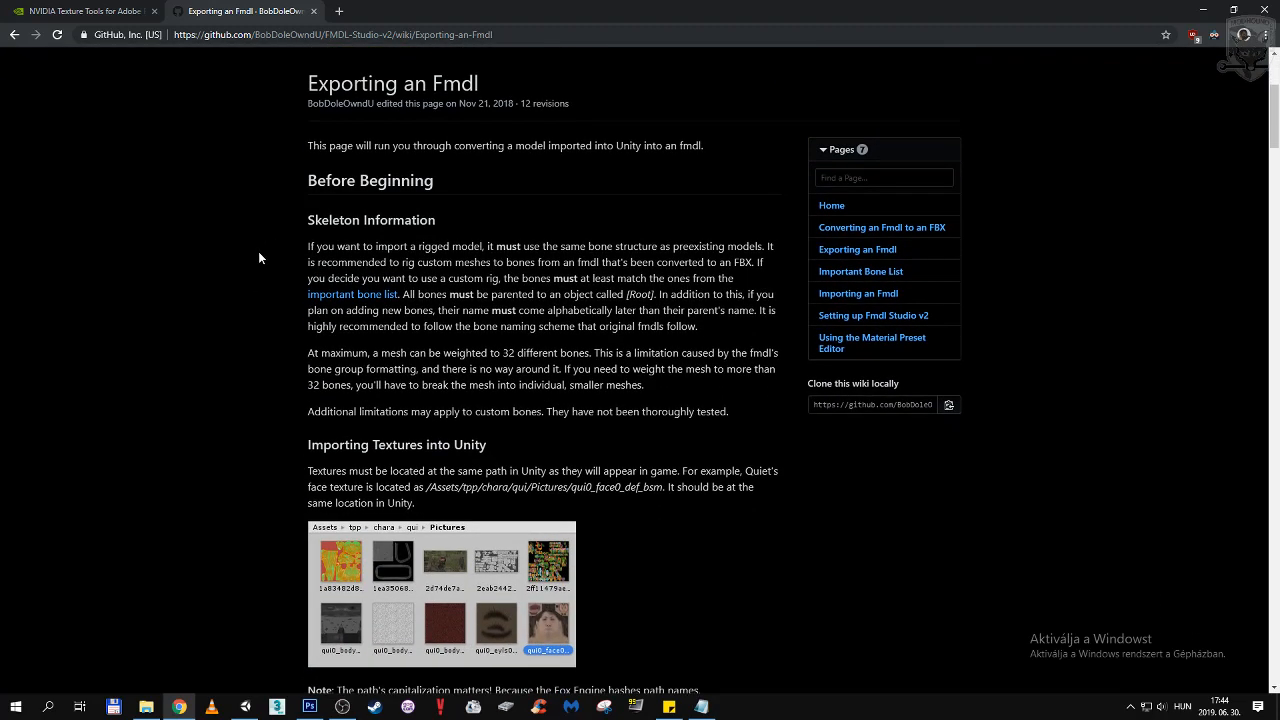
{"action": "scroll", "coordinate": [260, 267], "scroll_direction": "down", "scroll_amount": 2}
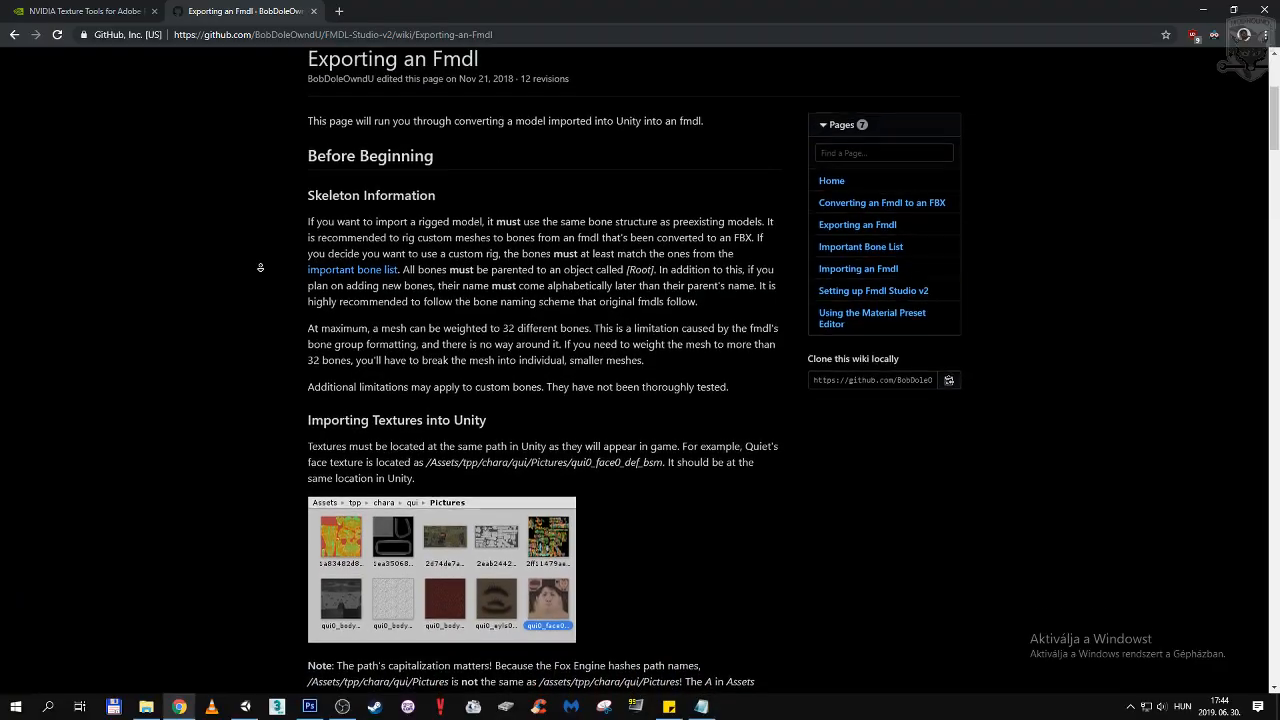
{"action": "scroll", "coordinate": [260, 279], "scroll_direction": "down", "scroll_amount": 3}
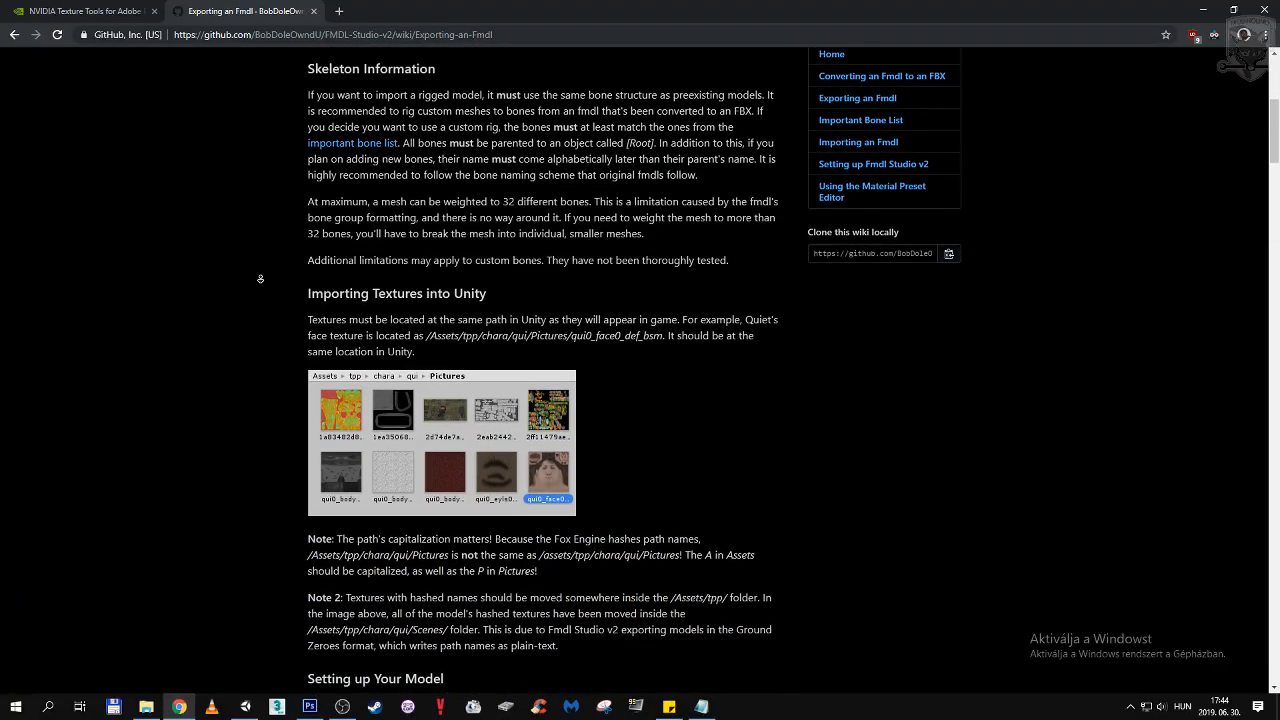
{"action": "scroll", "coordinate": [260, 279], "scroll_direction": "down", "scroll_amount": 2}
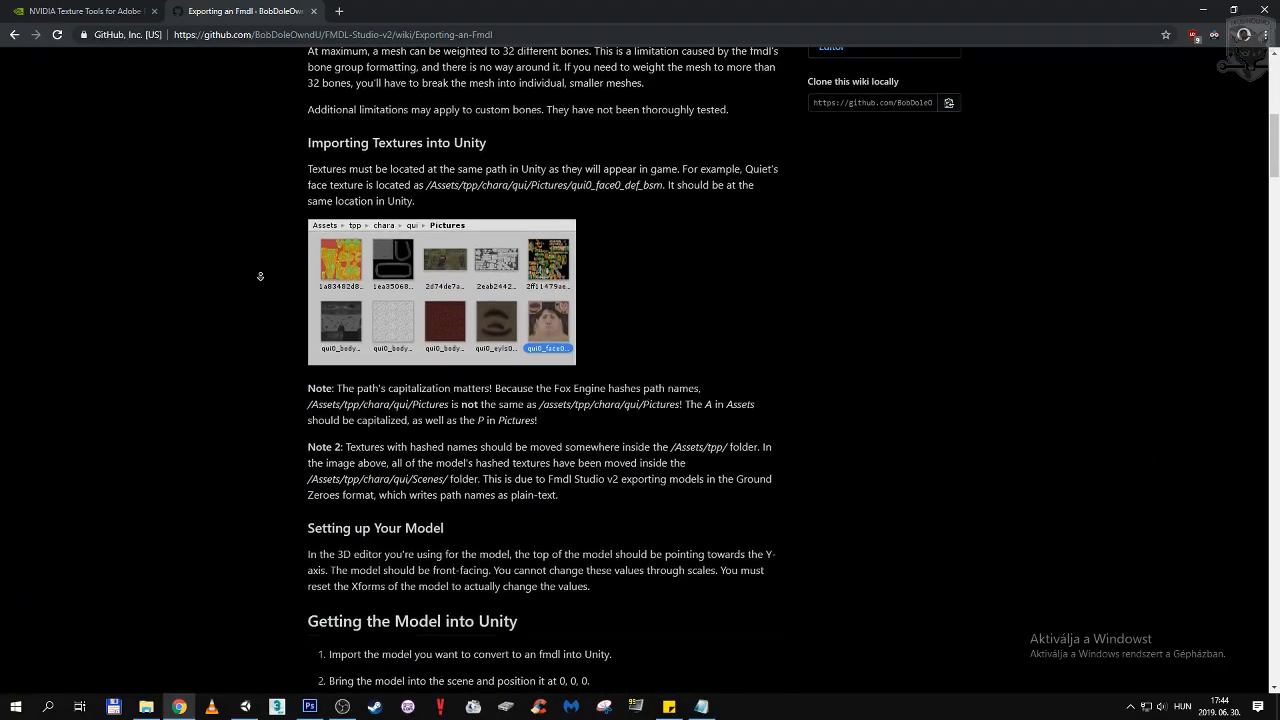
{"action": "scroll", "coordinate": [260, 270], "scroll_direction": "down", "scroll_amount": 2}
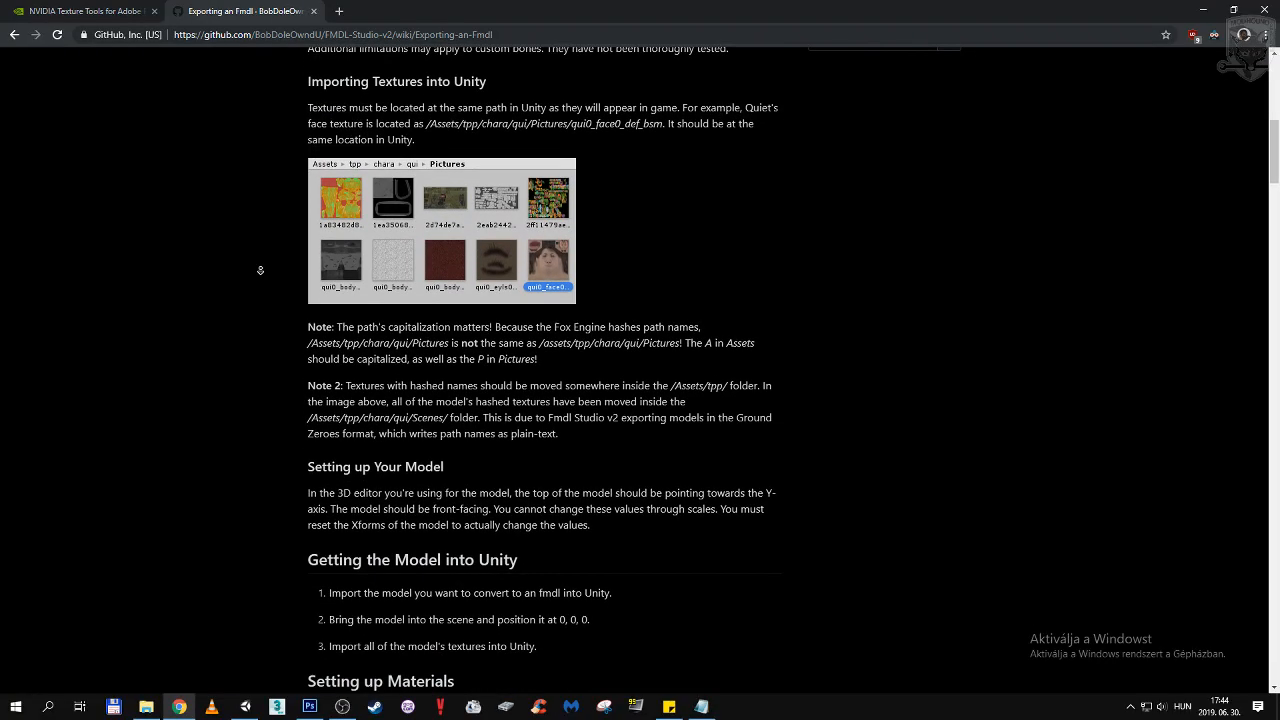
{"action": "scroll", "coordinate": [260, 270], "scroll_direction": "down", "scroll_amount": 2}
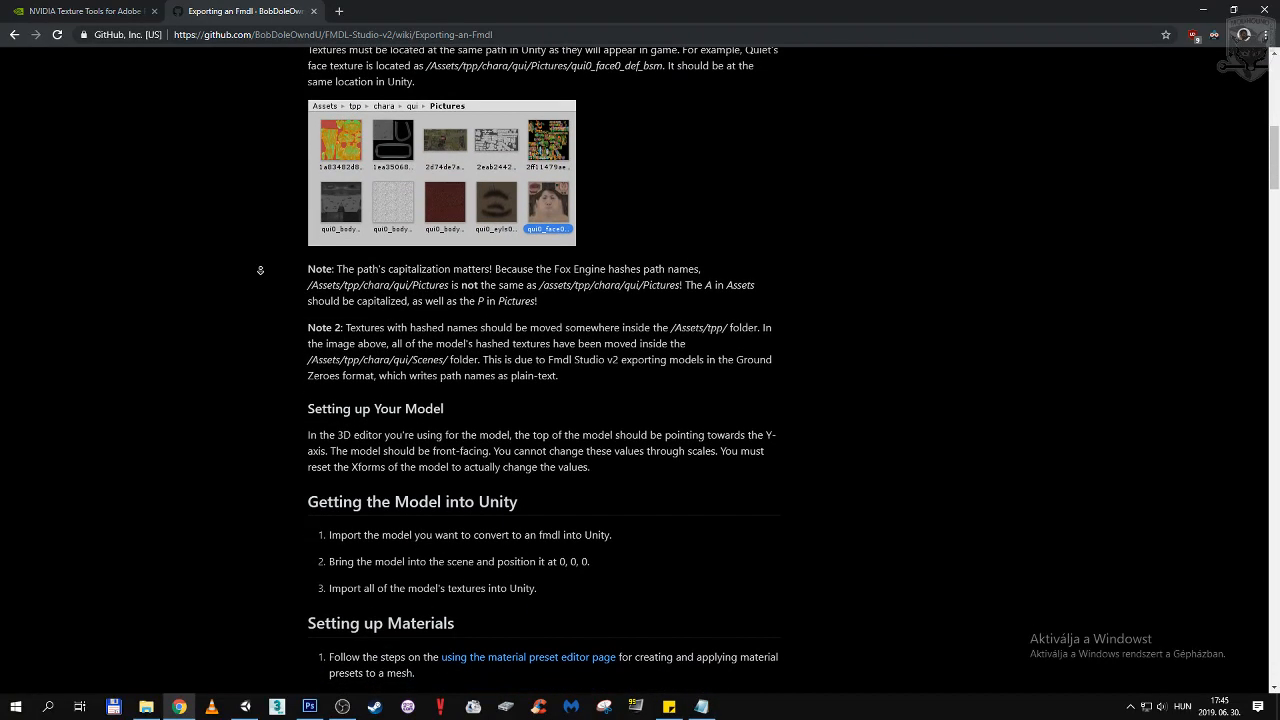
{"action": "scroll", "coordinate": [260, 270], "scroll_direction": "down", "scroll_amount": 3}
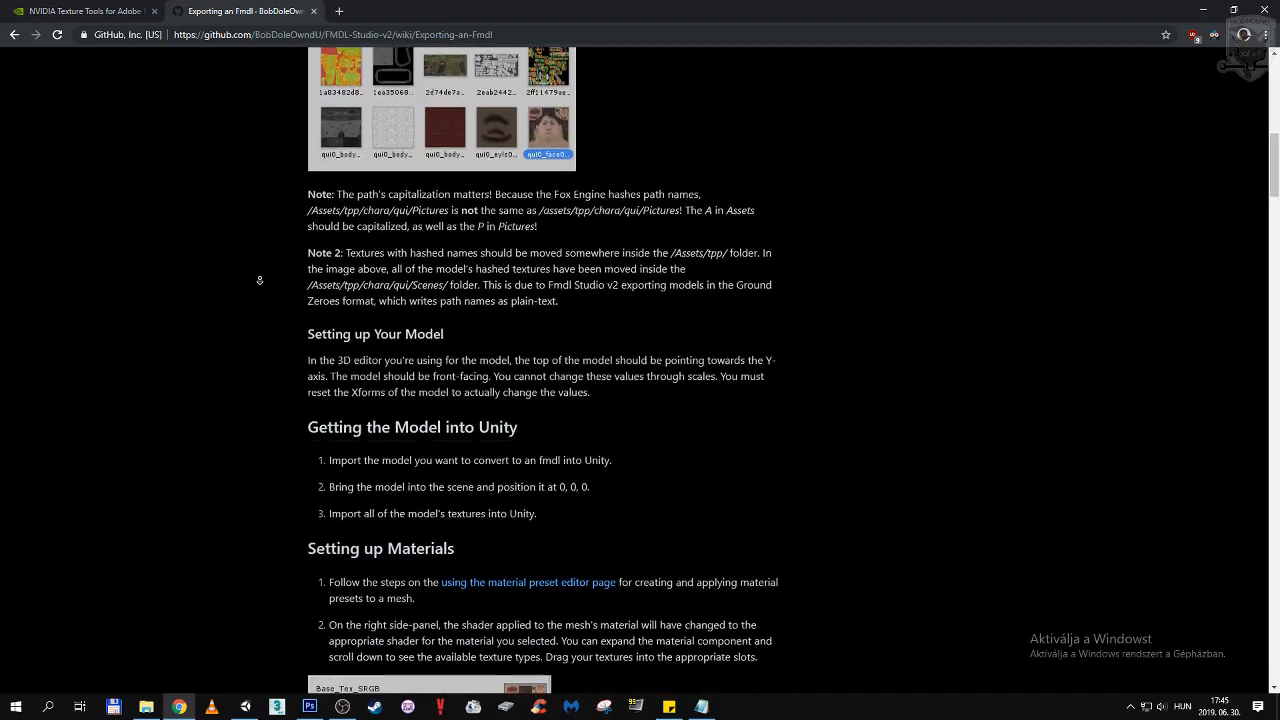
{"action": "scroll", "coordinate": [260, 282], "scroll_direction": "down", "scroll_amount": 1}
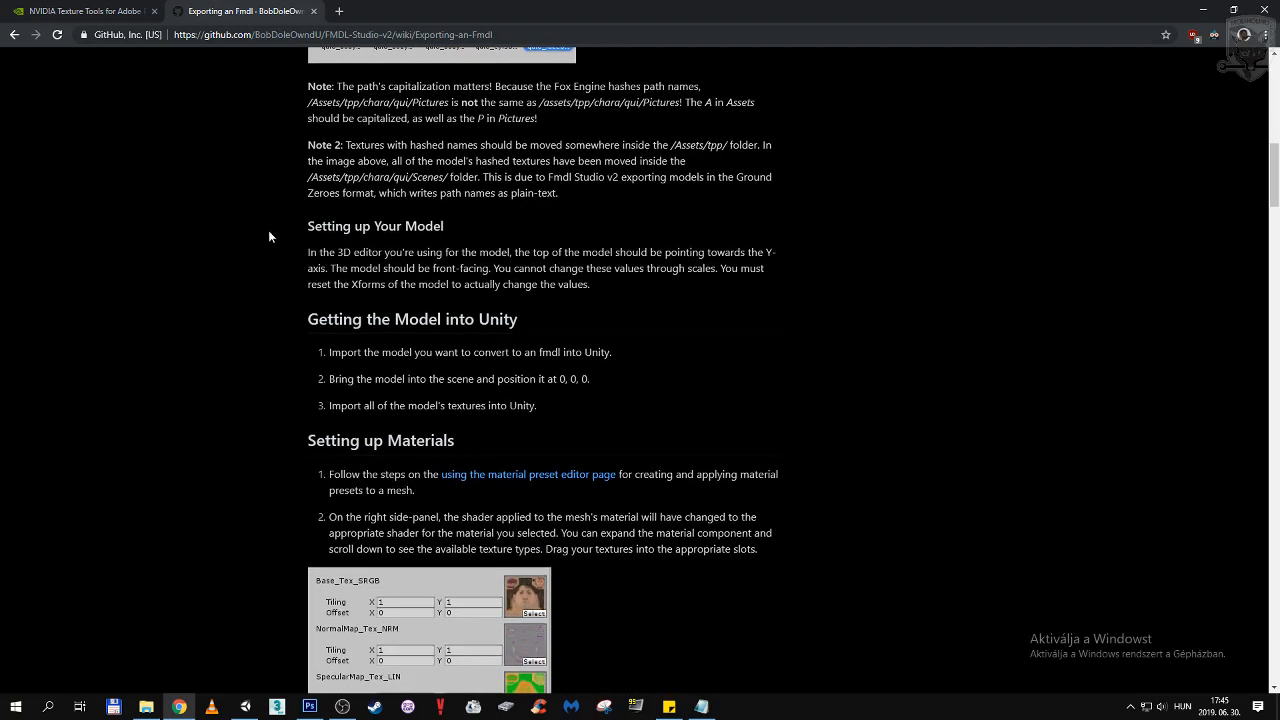
Switch back to Unity and add the ish0_main0_def_clean_face model from the project assets to SampleScene
{"action": "left_click", "coordinate": [192, 706]}
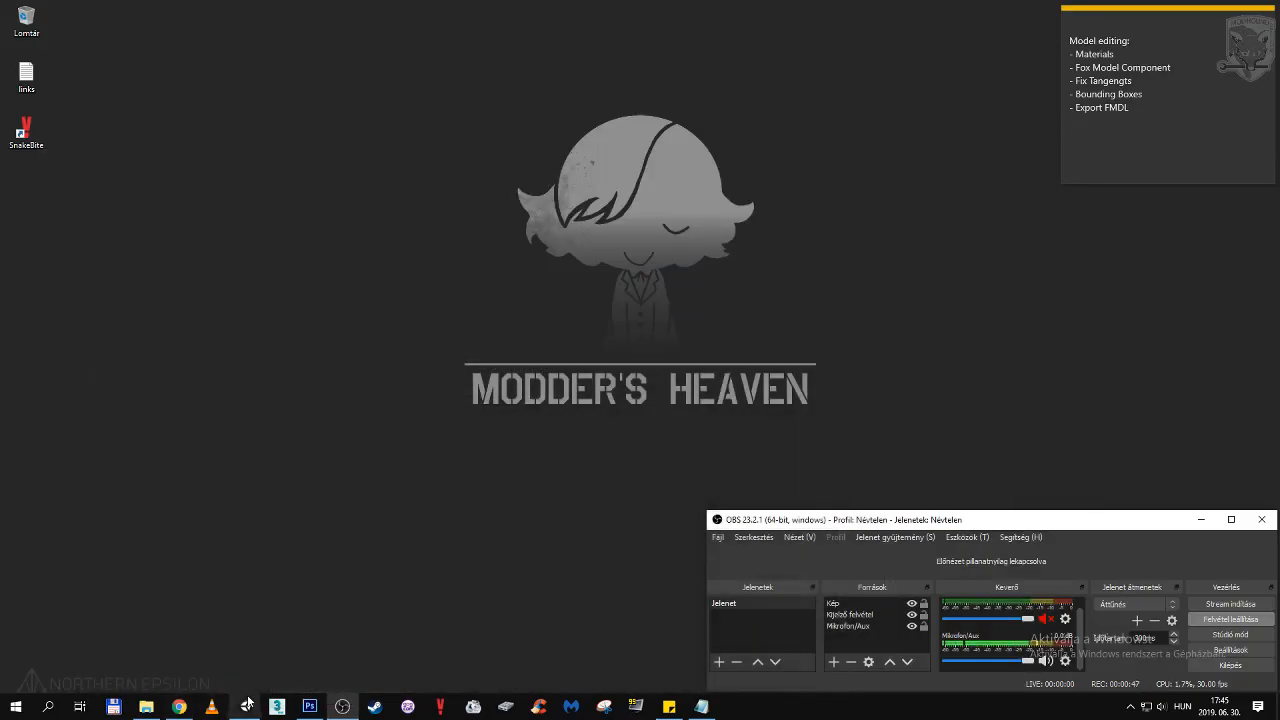
{"action": "left_click", "coordinate": [248, 707]}
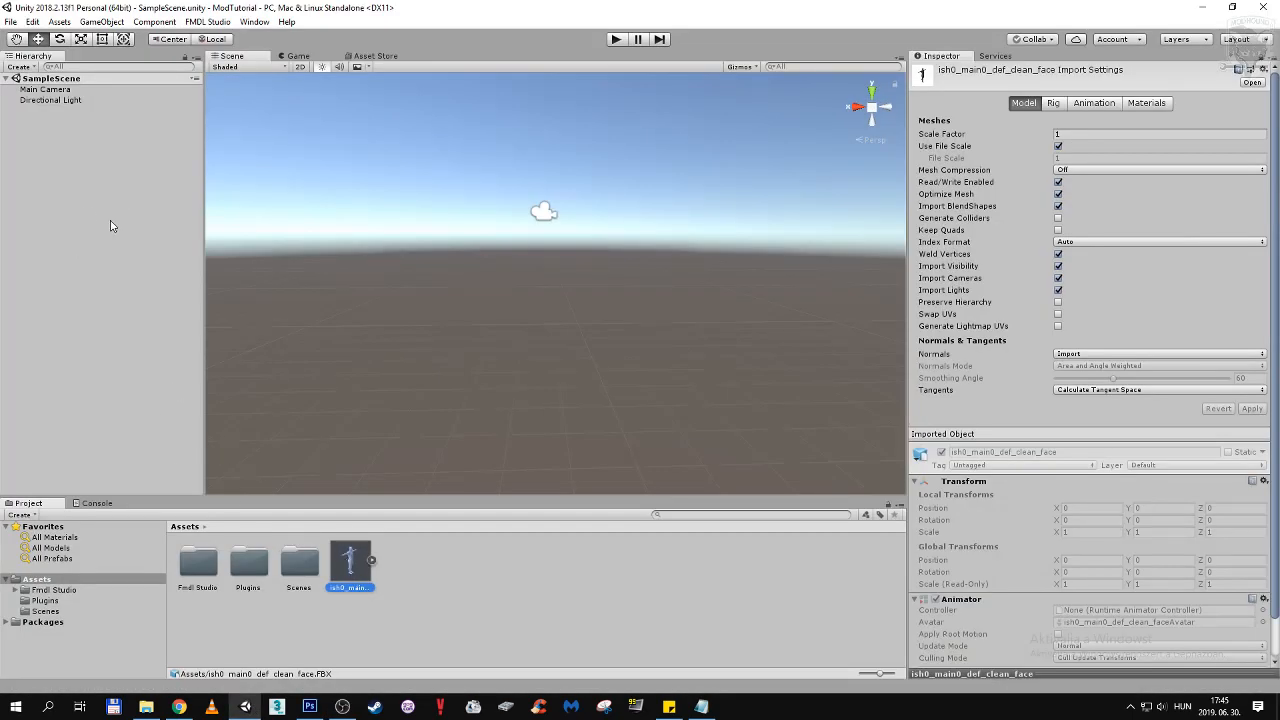
{"action": "left_click_drag", "start_coordinate": [353, 567], "coordinate": [62, 302]}
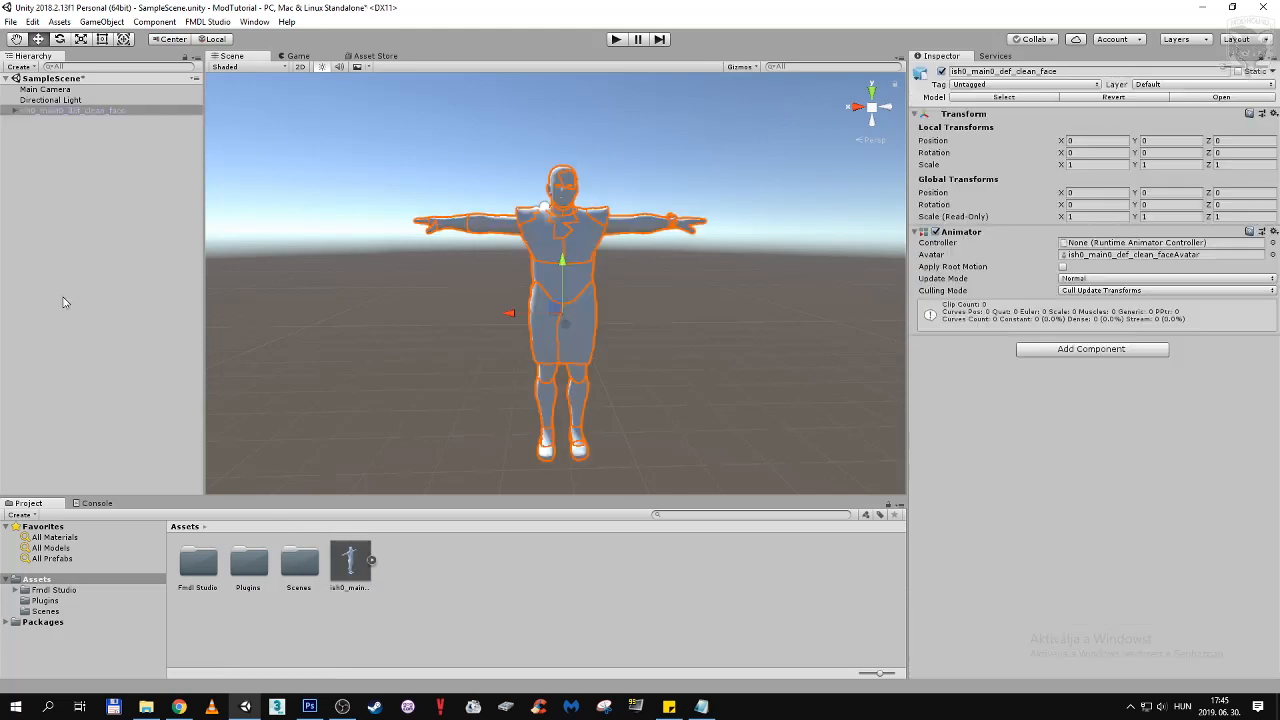
Inspect the placed model's head, torso and arm up close and expand its object to review the list of meshes
{"action": "left_click", "coordinate": [430, 319]}
{"action": "scroll", "coordinate": [447, 298], "scroll_direction": "up", "scroll_amount": 6}
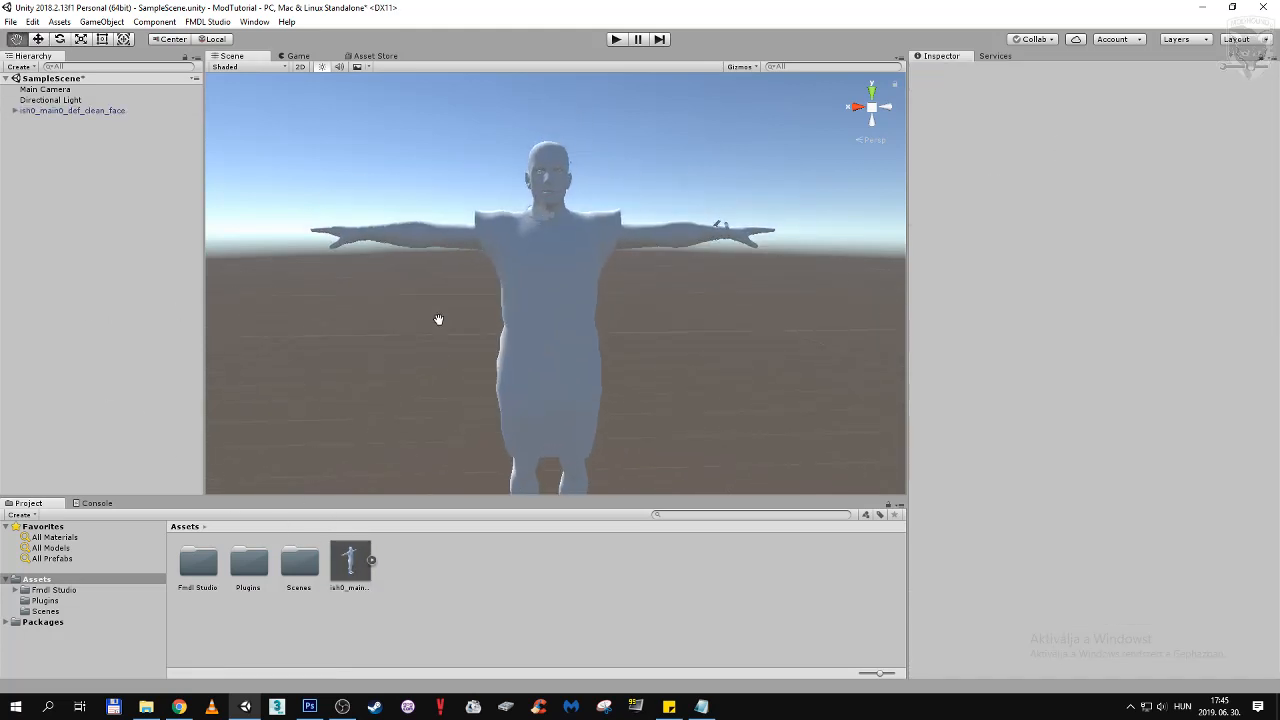
{"action": "scroll", "coordinate": [452, 202], "scroll_direction": "up", "scroll_amount": 3}
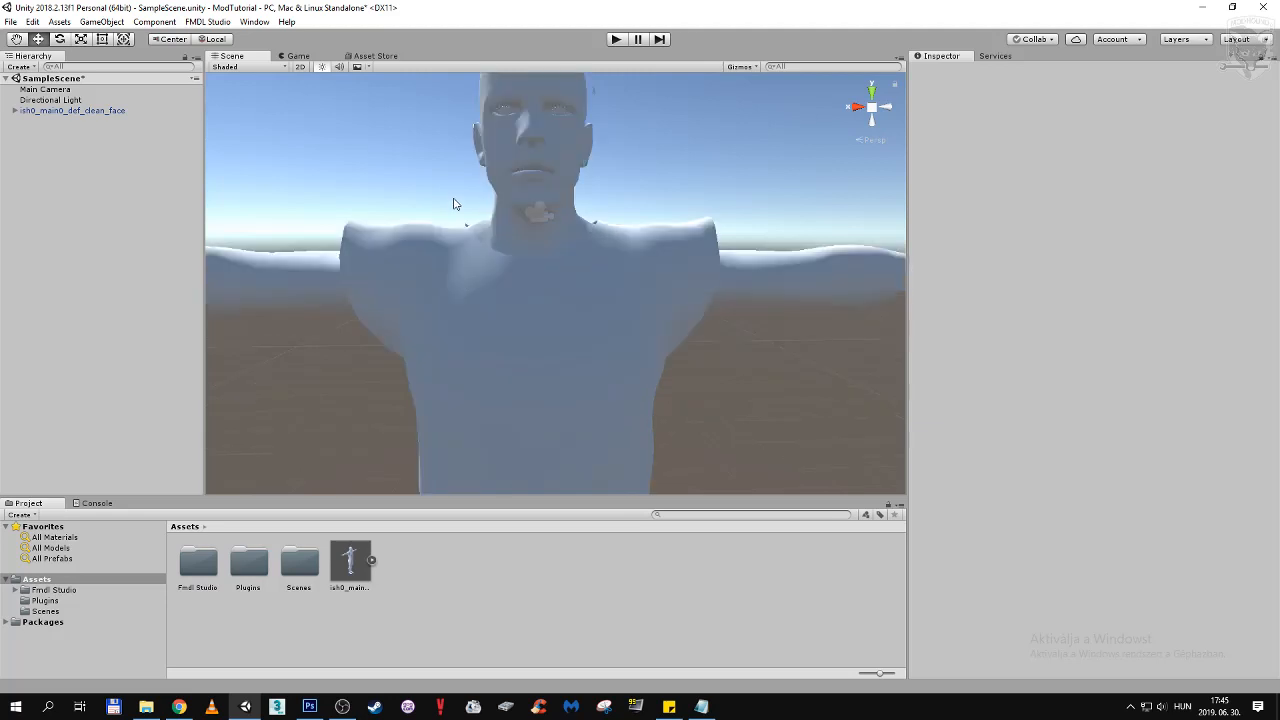
{"action": "middle_click_drag", "start_coordinate": [447, 212], "coordinate": [386, 251]}
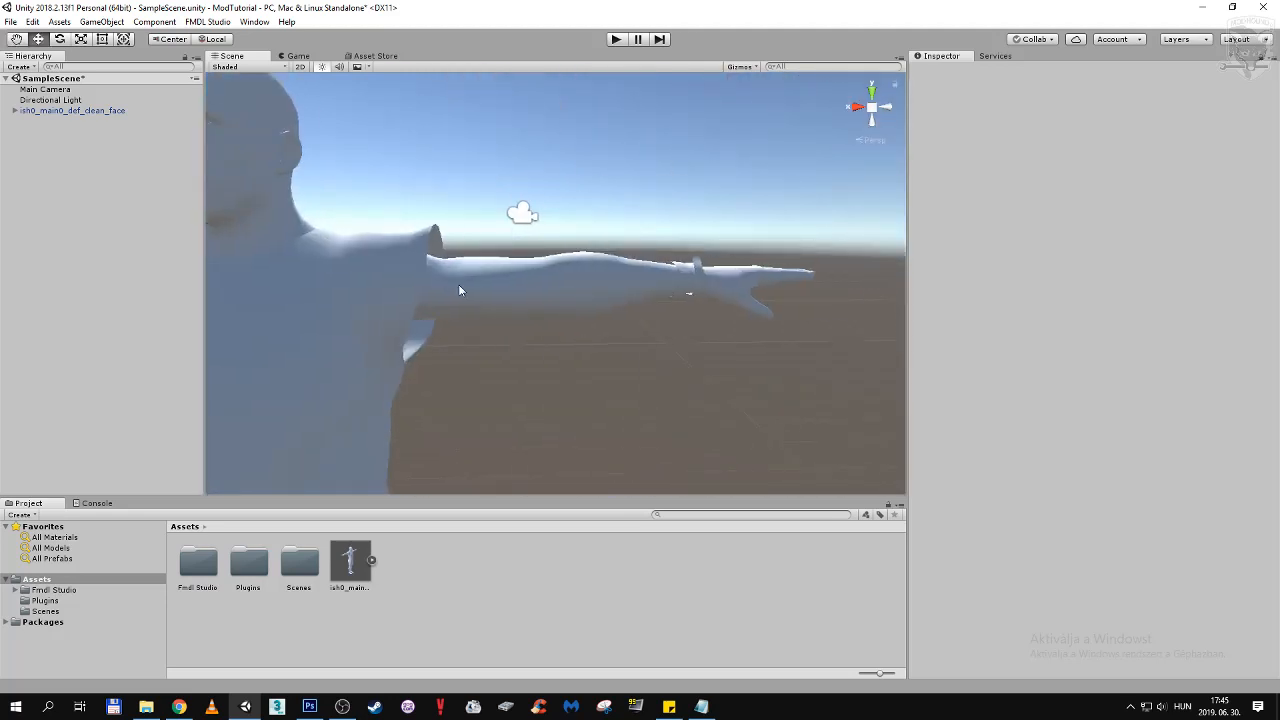
{"action": "middle_click_drag", "start_coordinate": [461, 284], "coordinate": [533, 265]}
{"action": "scroll", "coordinate": [544, 290], "scroll_direction": "down", "scroll_amount": 5}
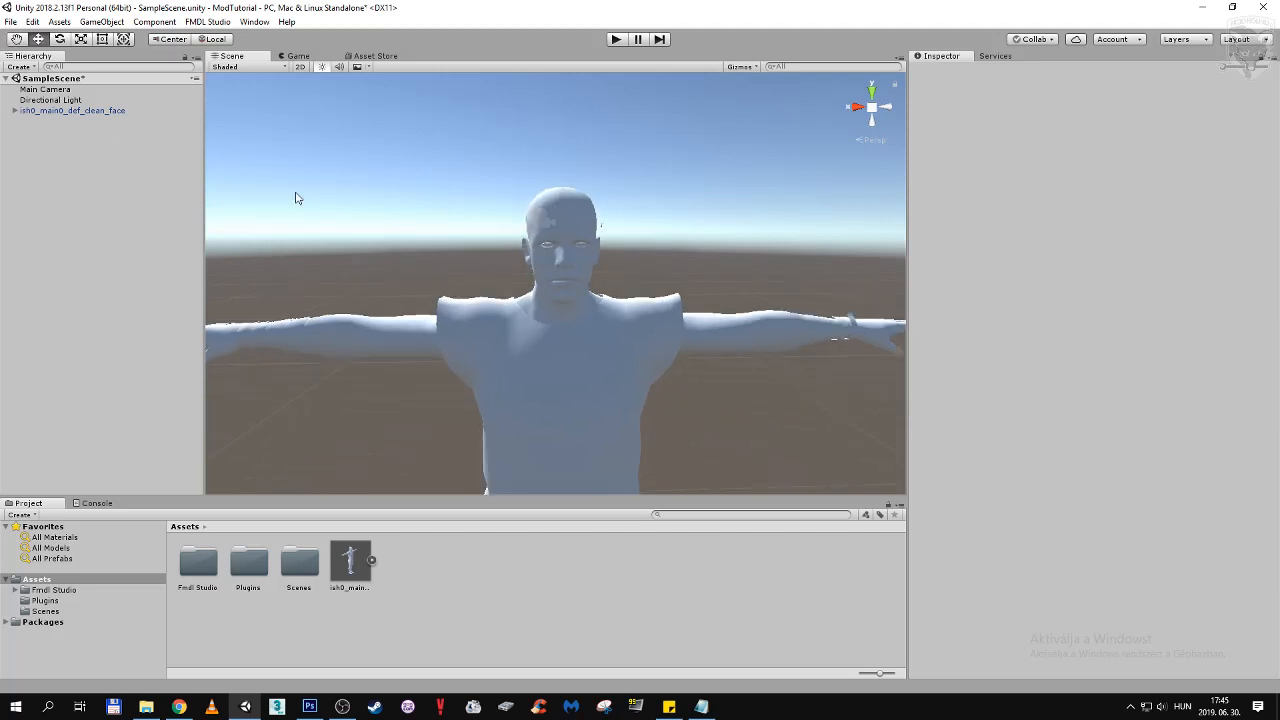
{"action": "left_click", "coordinate": [15, 111]}
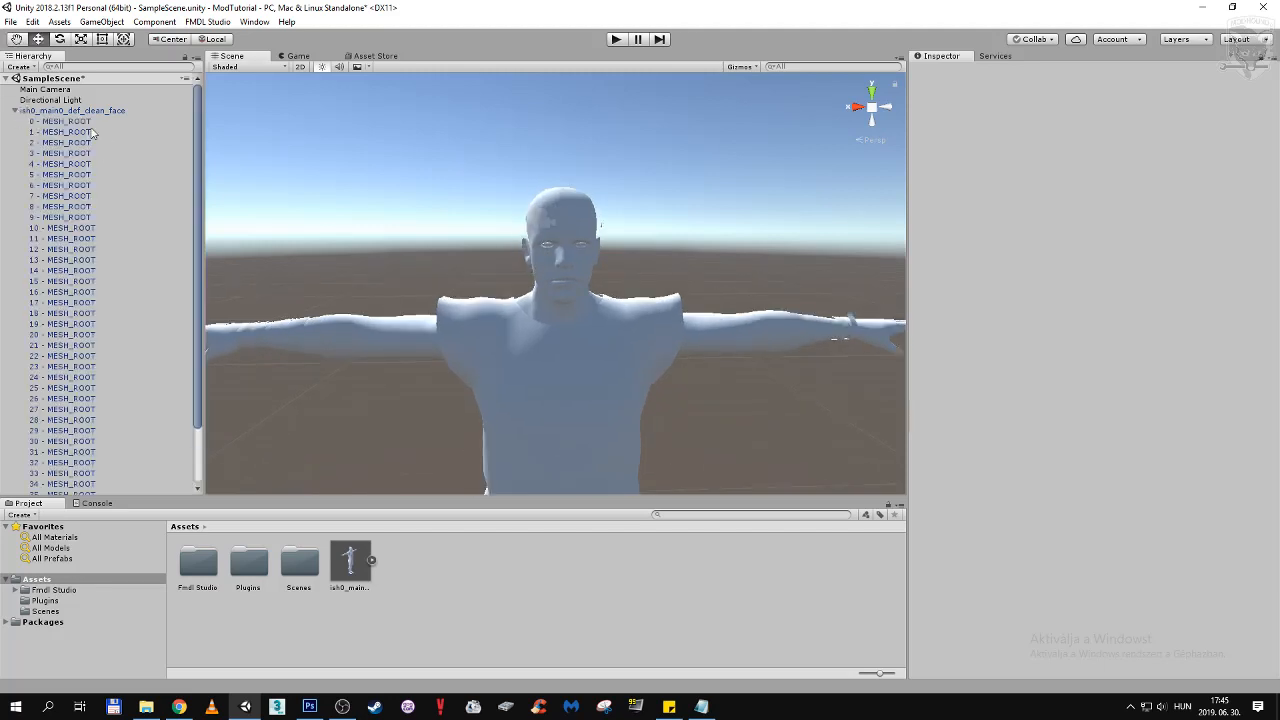
{"action": "scroll", "coordinate": [90, 128], "scroll_direction": "down", "scroll_amount": 3}
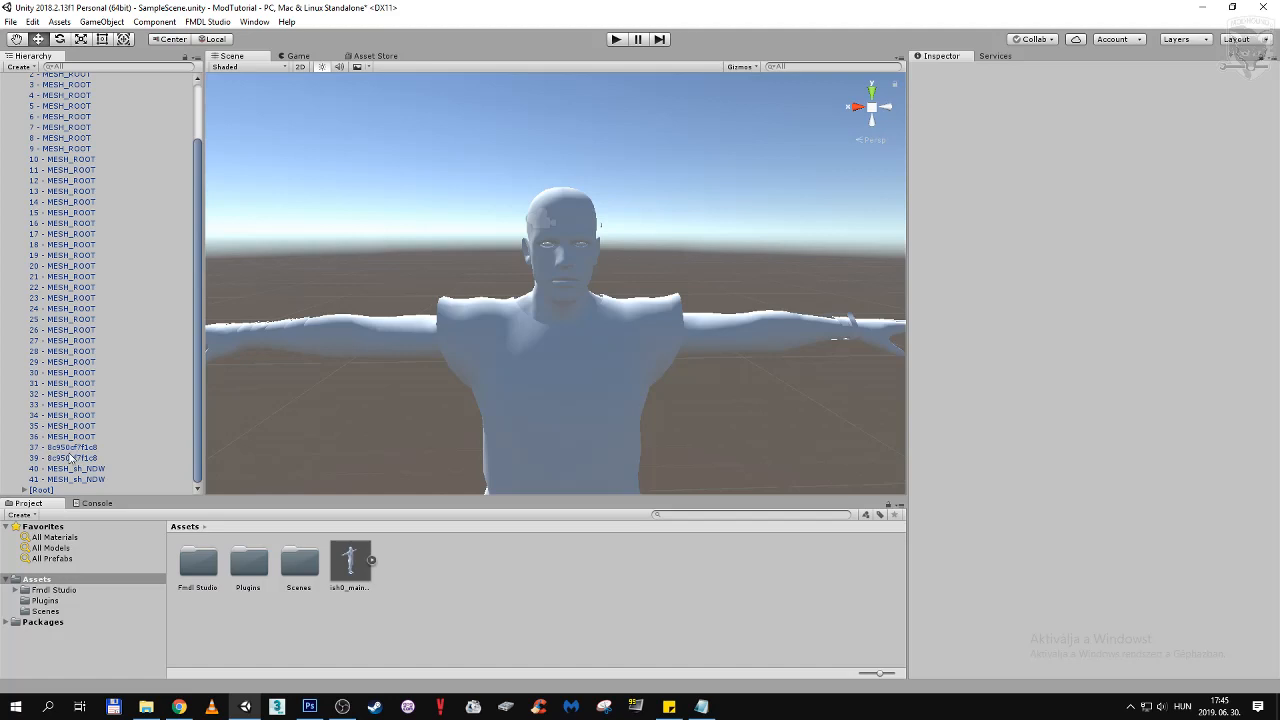
Select the small detached mesh floating beside the model's head in the scene
{"action": "left_click_drag", "start_coordinate": [620, 212], "coordinate": [606, 231]}
{"action": "left_click", "coordinate": [606, 231]}
{"action": "scroll", "coordinate": [620, 225], "scroll_direction": "up", "scroll_amount": 4}
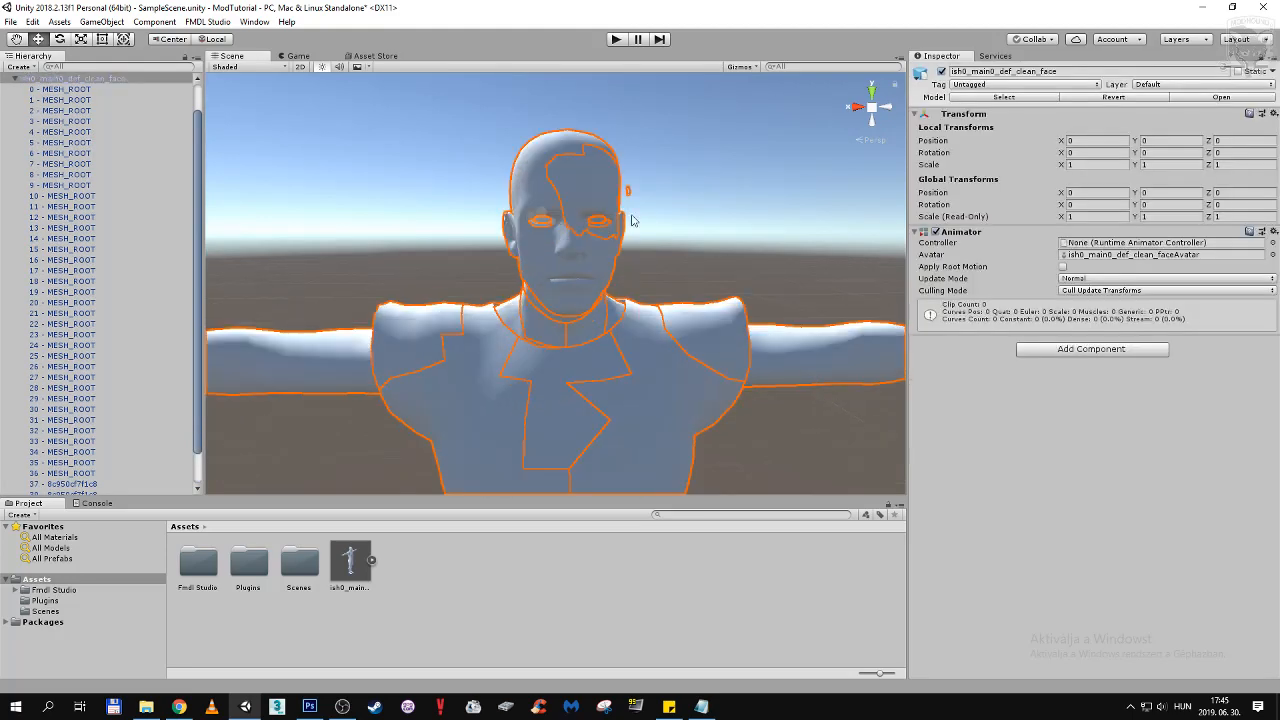
{"action": "scroll", "coordinate": [114, 216], "scroll_direction": "down", "scroll_amount": 3}
{"action": "scroll", "coordinate": [493, 202], "scroll_direction": "up", "scroll_amount": 6}
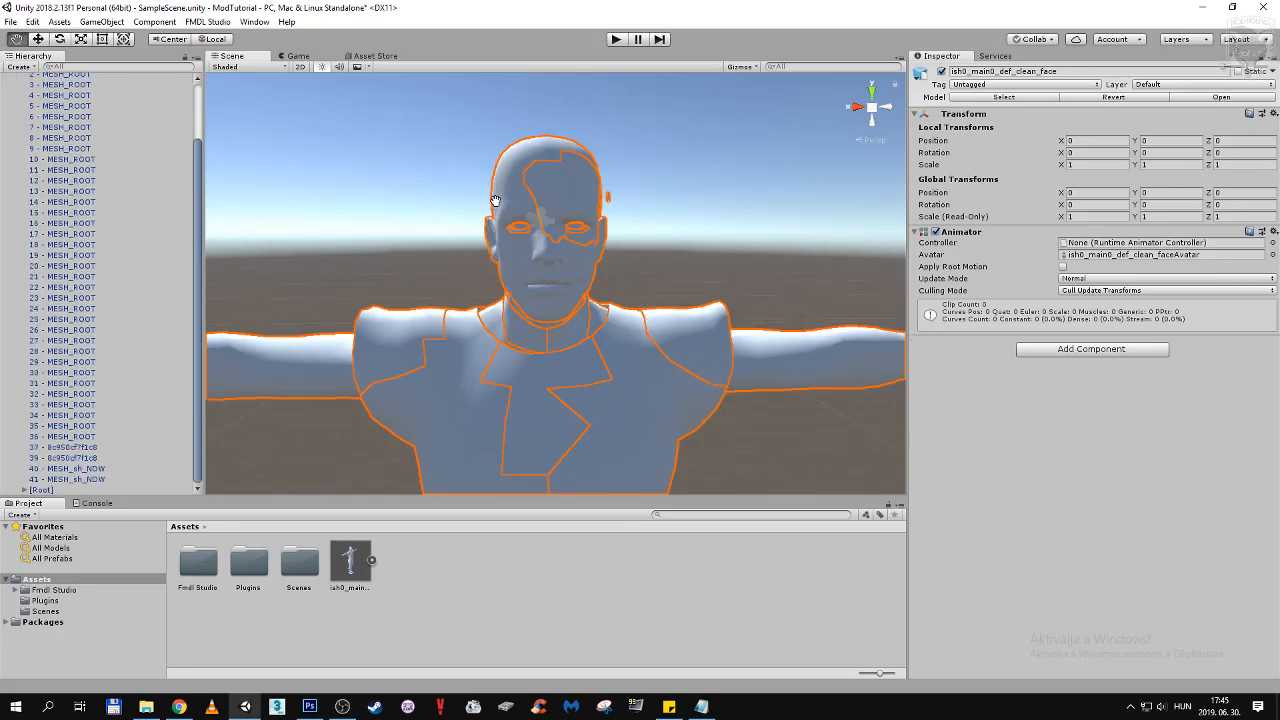
{"action": "middle_click_drag", "start_coordinate": [518, 211], "coordinate": [614, 212]}
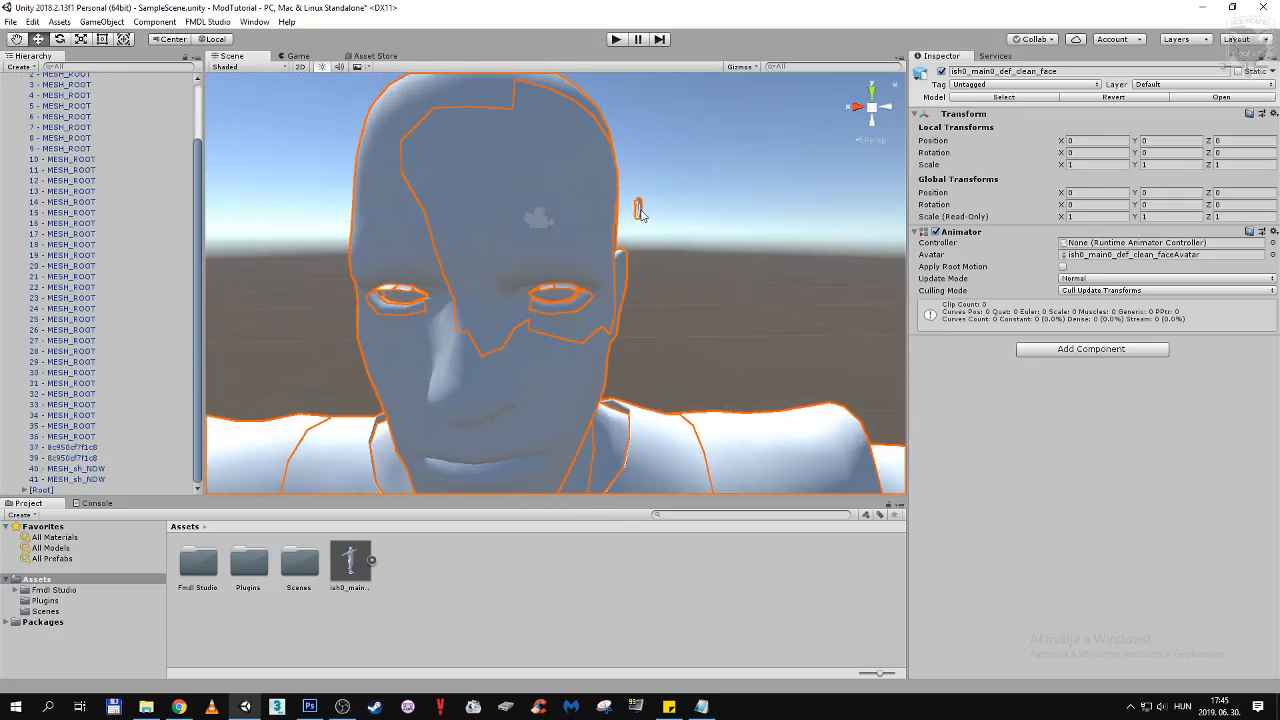
{"action": "left_click", "coordinate": [641, 211]}
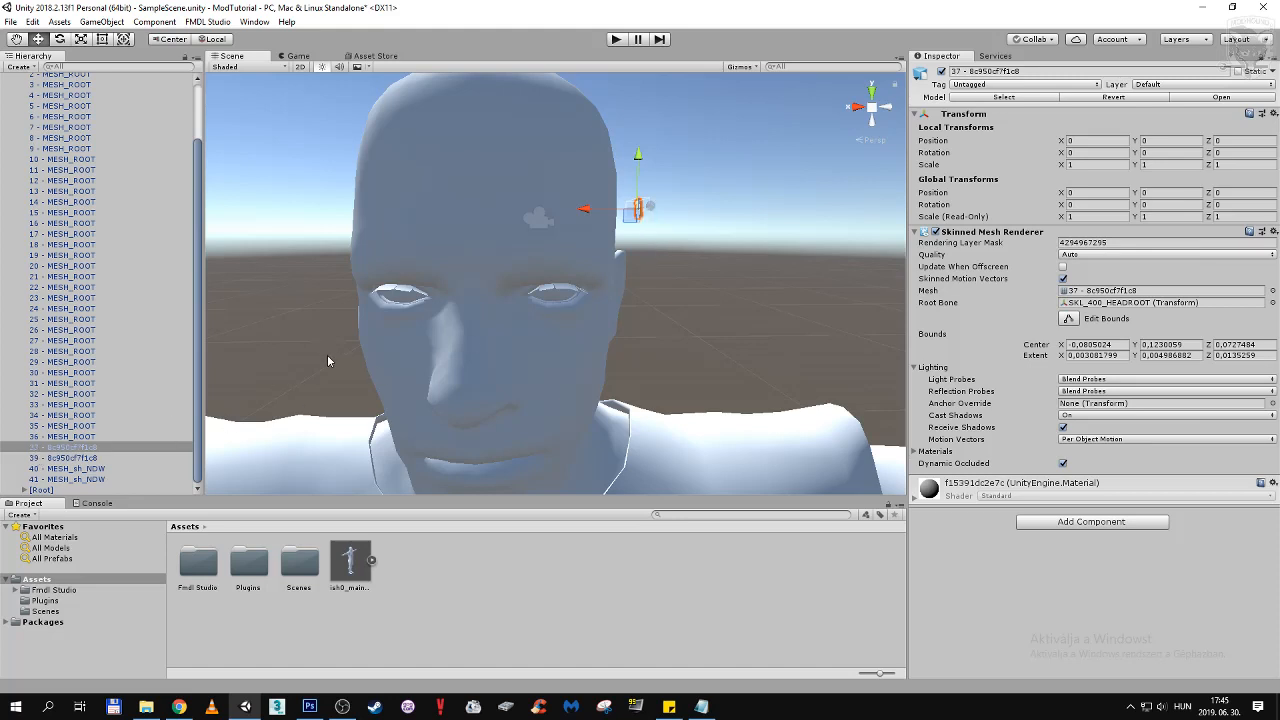
Examine the small selected mesh beside the head from several angles, comparing its position with the rest of the body
{"action": "scroll", "coordinate": [327, 361], "scroll_direction": "down", "scroll_amount": 5}
{"action": "middle_click_drag", "start_coordinate": [417, 377], "coordinate": [413, 217]}
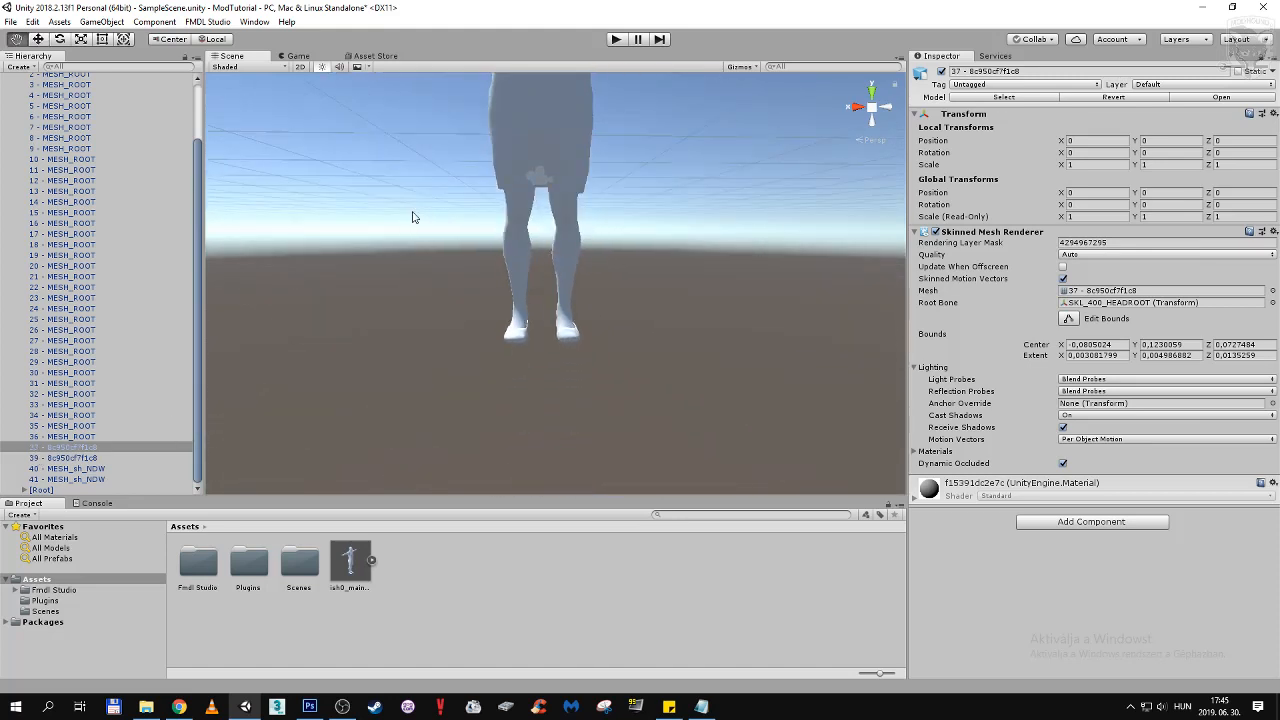
{"action": "key", "text": "f"}
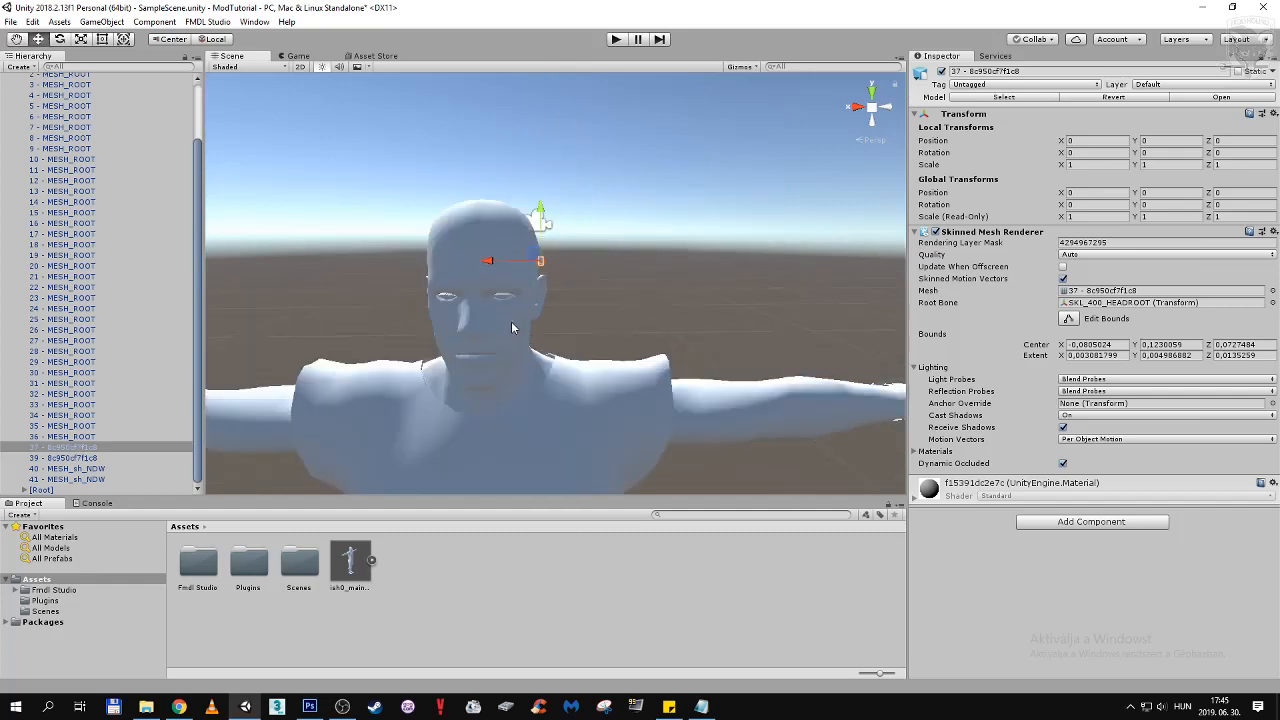
{"action": "scroll", "coordinate": [511, 321], "scroll_direction": "up", "scroll_amount": 5}
{"action": "left_click_drag", "start_coordinate": [756, 316], "coordinate": [448, 282], "text": "alt"}
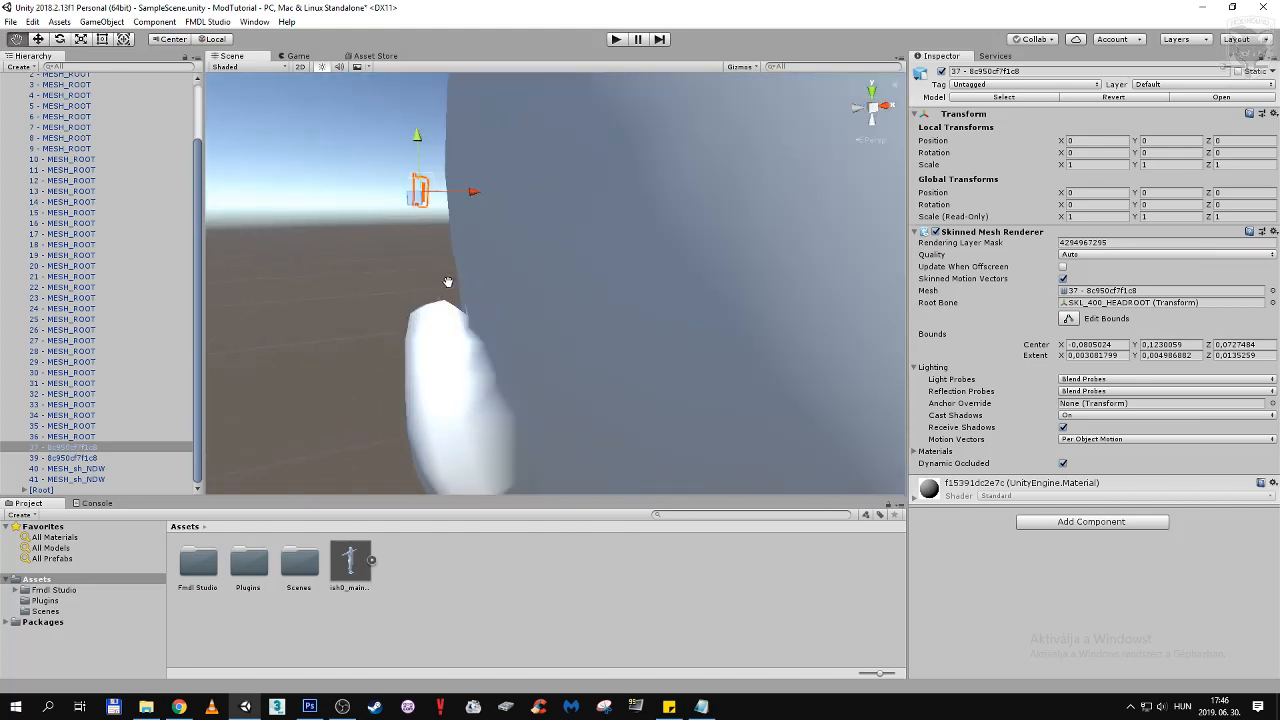
{"action": "middle_click_drag", "start_coordinate": [448, 282], "coordinate": [465, 286]}
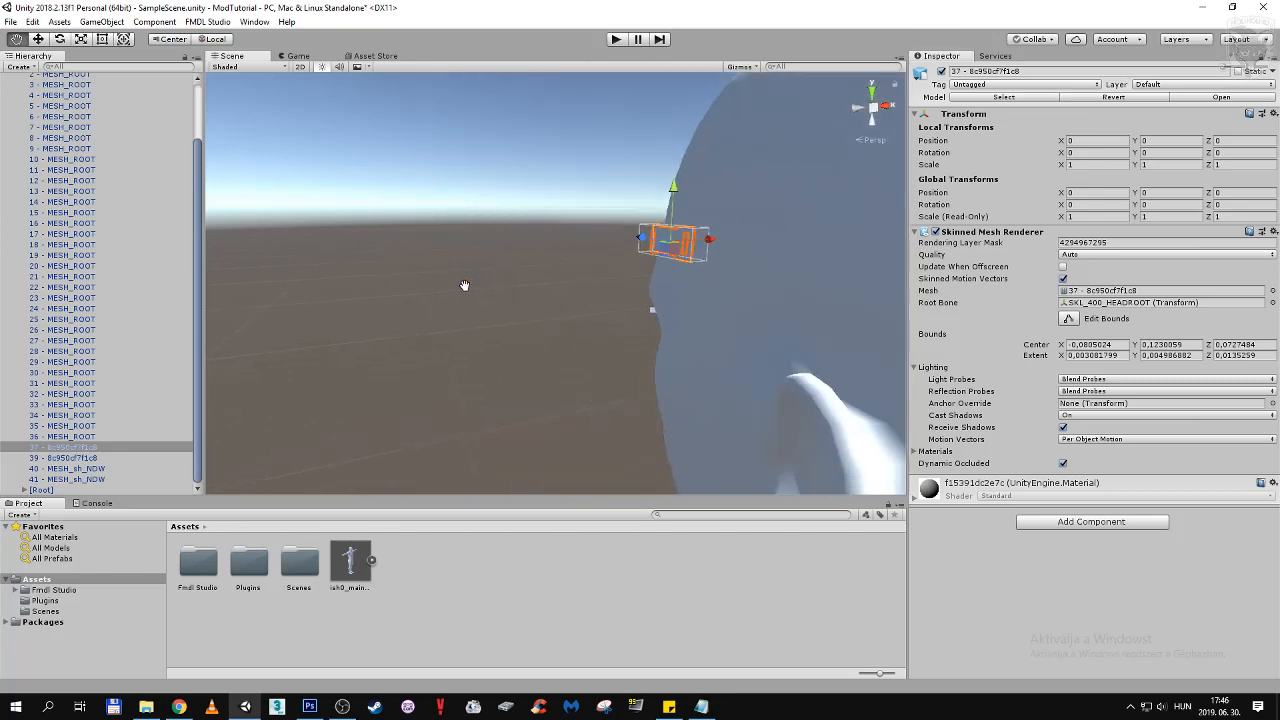
{"action": "scroll", "coordinate": [456, 289], "scroll_direction": "down", "scroll_amount": 5}
{"action": "left_click_drag", "start_coordinate": [416, 307], "coordinate": [773, 318], "text": "alt"}
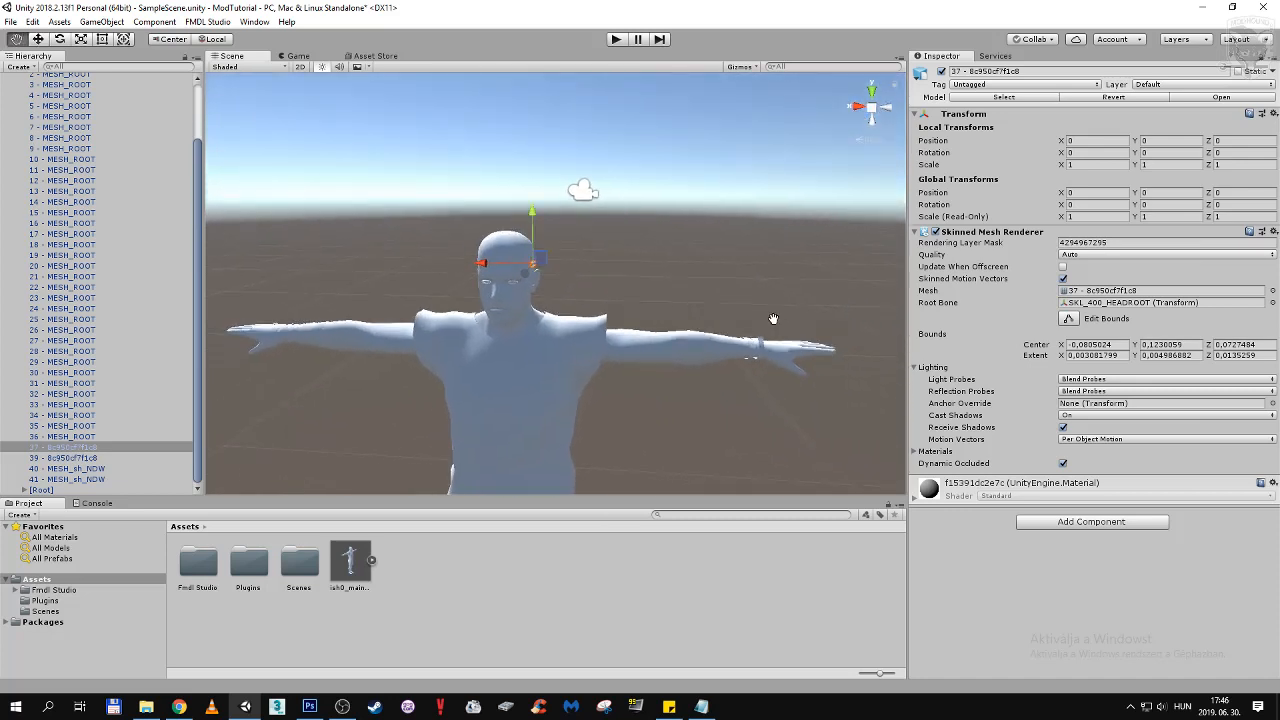
{"action": "middle_click_drag", "start_coordinate": [773, 319], "coordinate": [799, 320]}
{"action": "scroll", "coordinate": [797, 318], "scroll_direction": "up", "scroll_amount": 3}
{"action": "mouse_move", "coordinate": [733, 296]}
{"action": "middle_mouse_down"}
{"action": "mouse_move", "coordinate": [707, 286]}
{"action": "mouse_move", "coordinate": [728, 288]}
{"action": "middle_mouse_up"}
Delete the mesh 37 - 8c950cf7f1c8 from the model, accepting that the prefab instance is broken
{"action": "left_click", "coordinate": [101, 447]}
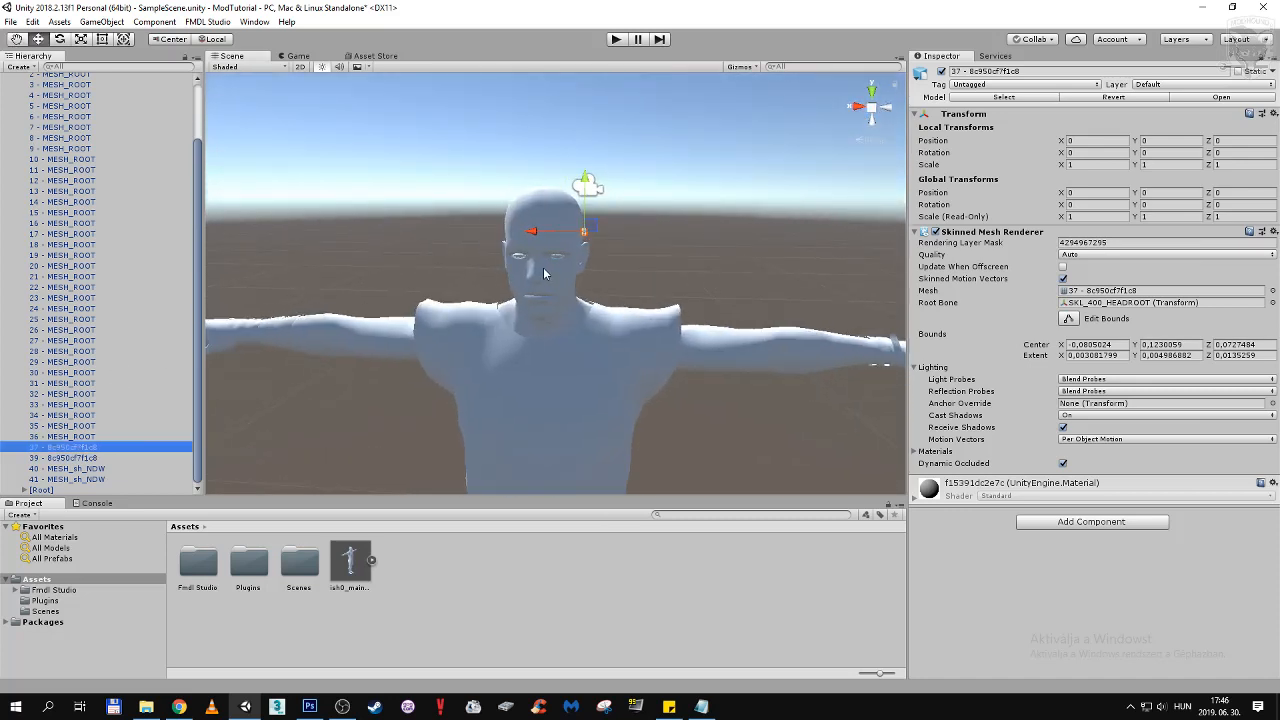
{"action": "scroll", "coordinate": [70, 350], "scroll_direction": "up", "scroll_amount": 3}
{"action": "scroll", "coordinate": [86, 348], "scroll_direction": "down", "scroll_amount": 3}
{"action": "right_click", "coordinate": [82, 448]}
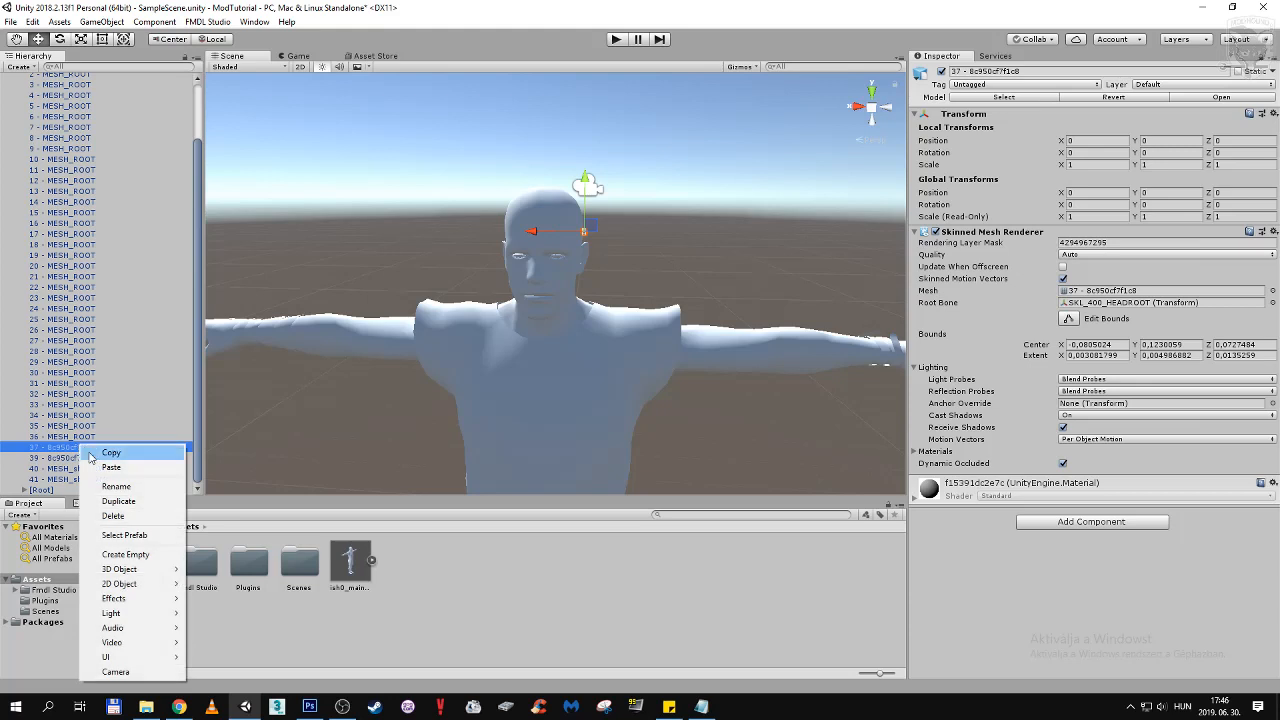
{"action": "left_click", "coordinate": [100, 519]}
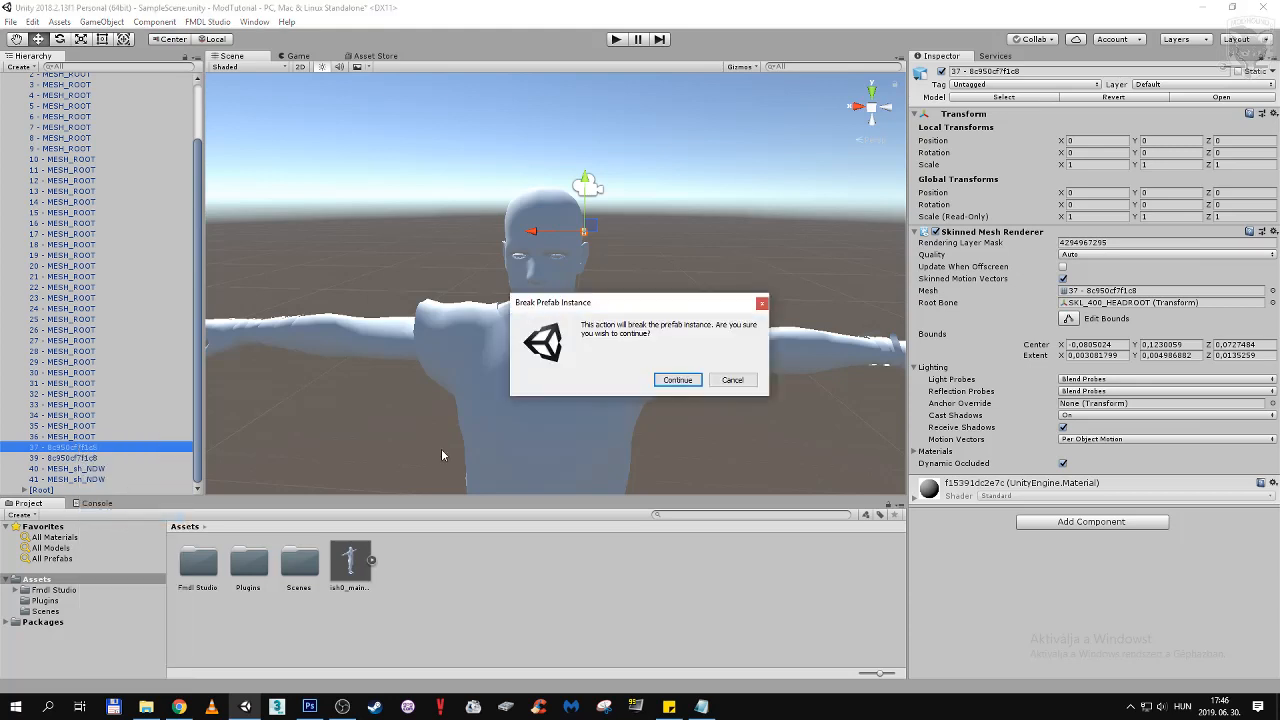
{"action": "left_click", "coordinate": [686, 378]}
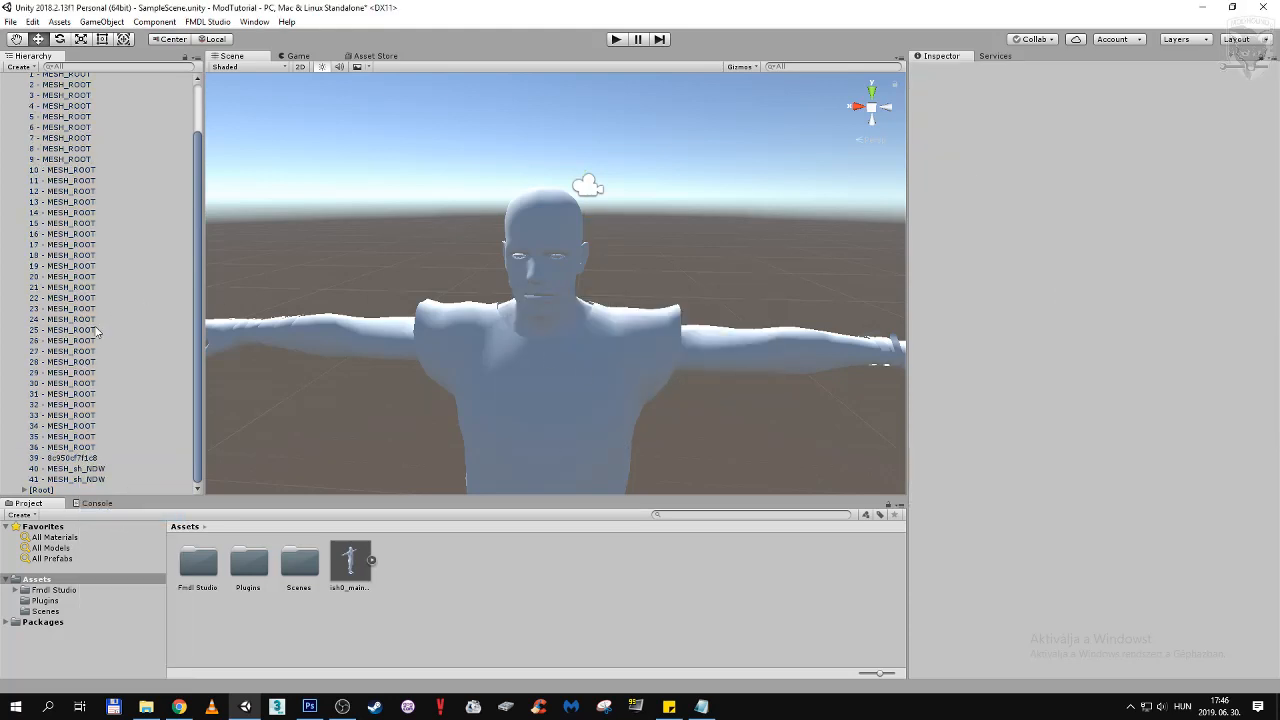
Review the remaining meshes and the model's upper body, and collapse the ish0_main0_def_clean_face object
{"action": "scroll", "coordinate": [95, 300], "scroll_direction": "up", "scroll_amount": 2}
{"action": "scroll", "coordinate": [79, 300], "scroll_direction": "down", "scroll_amount": 2}
{"action": "scroll", "coordinate": [85, 300], "scroll_direction": "up", "scroll_amount": 2}
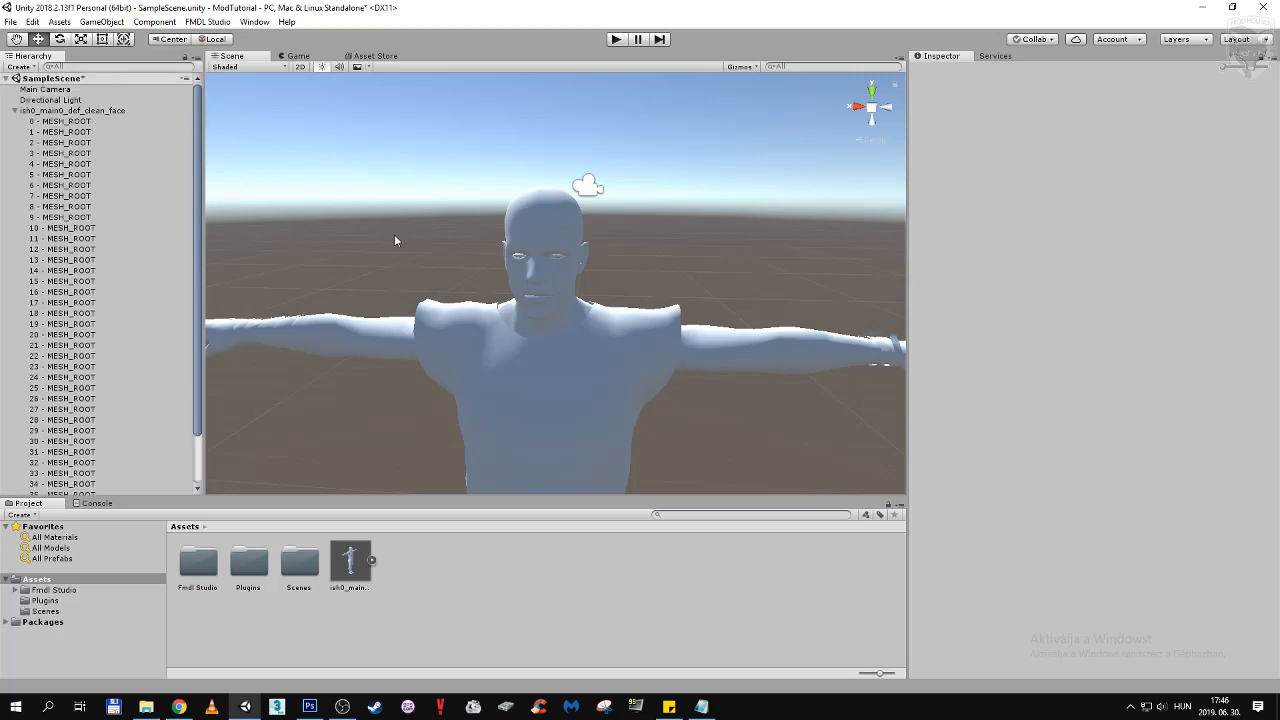
{"action": "scroll", "coordinate": [395, 238], "scroll_direction": "up", "scroll_amount": 2}
{"action": "scroll", "coordinate": [414, 271], "scroll_direction": "up", "scroll_amount": 2}
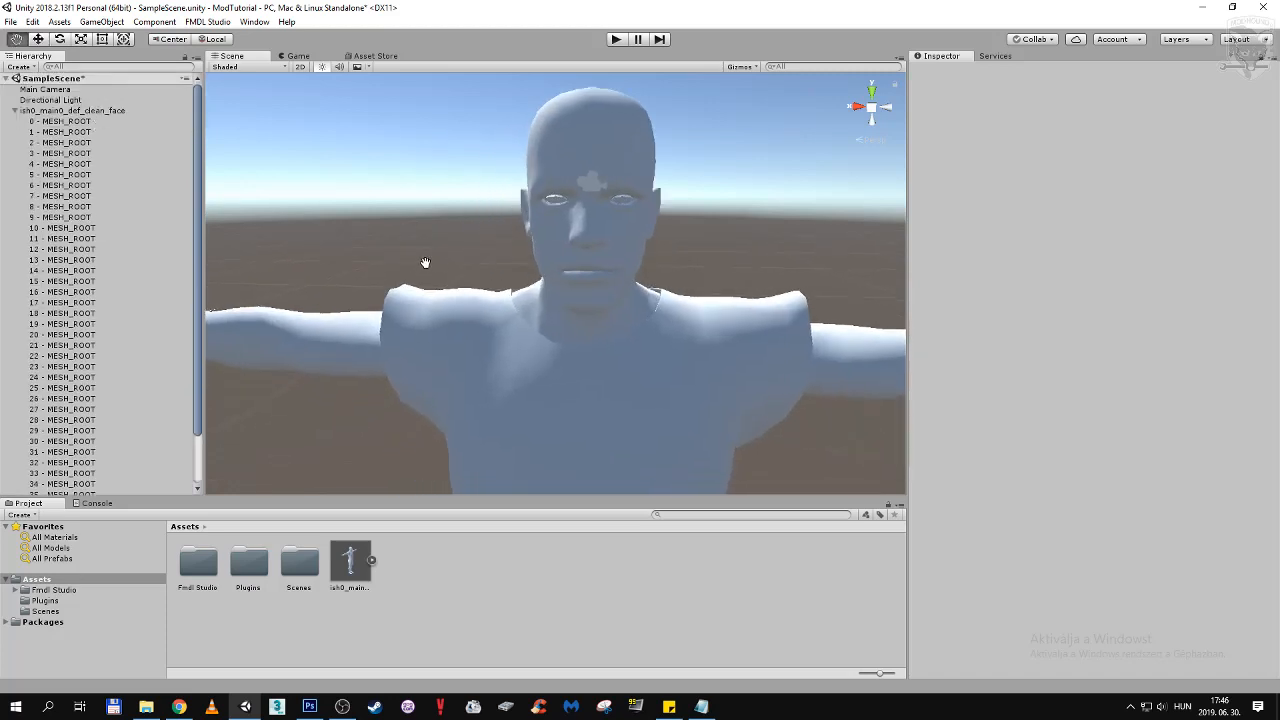
{"action": "scroll", "coordinate": [426, 266], "scroll_direction": "down", "scroll_amount": 4}
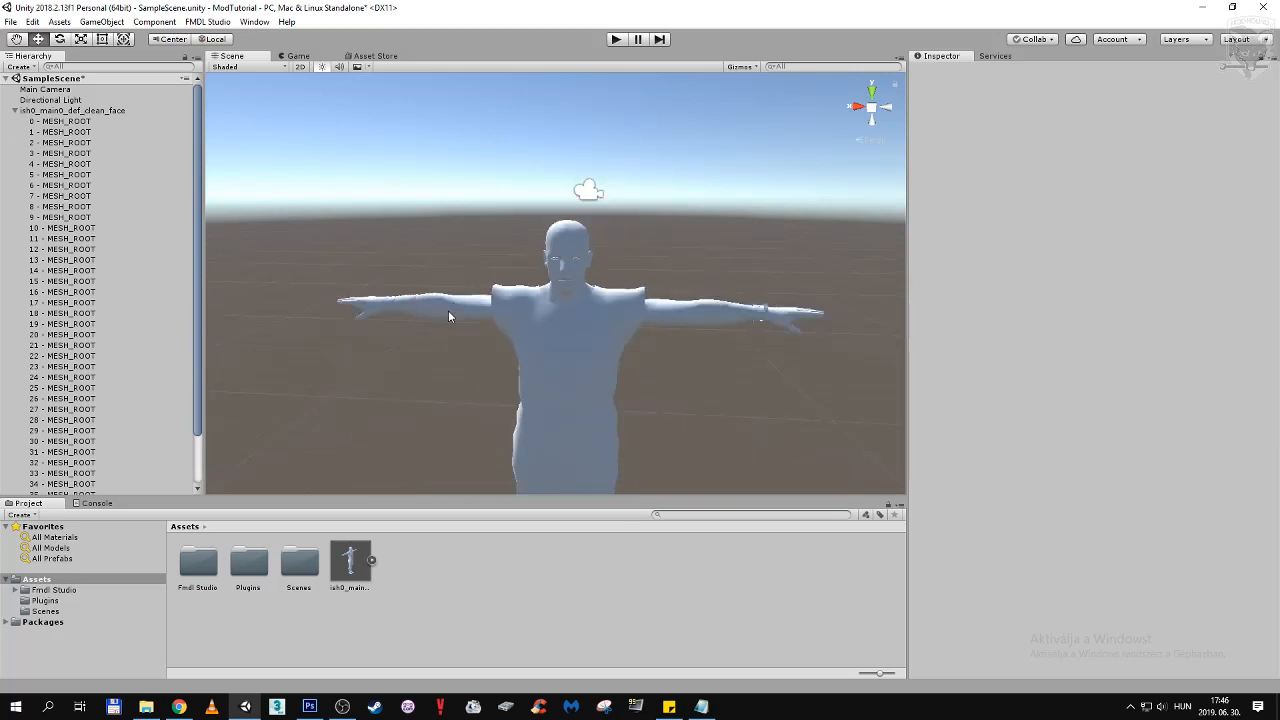
{"action": "left_click", "coordinate": [15, 111]}
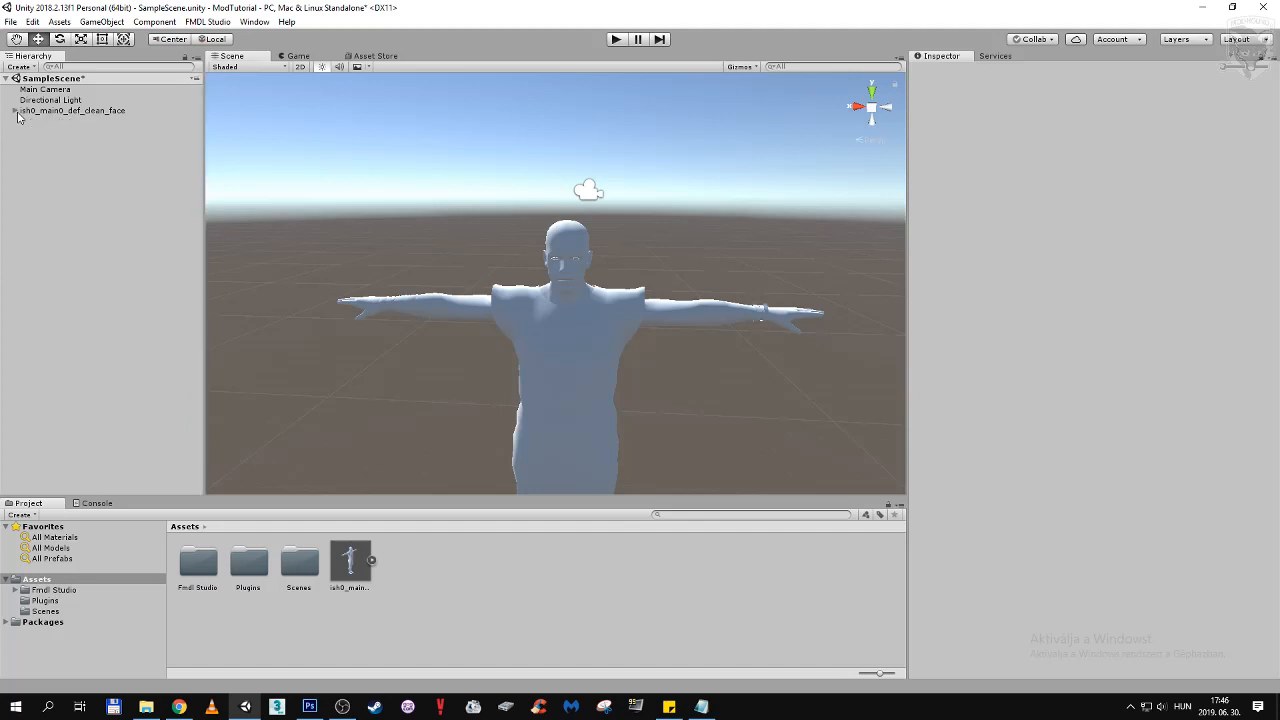
Import the original ish0_main0_def FMDL from the MODTUTORIAL folder's UnpackedFiles > Assets > tpp > chara > ish > Scenes
{"action": "left_click", "coordinate": [222, 21]}
{"action": "left_click", "coordinate": [228, 38]}
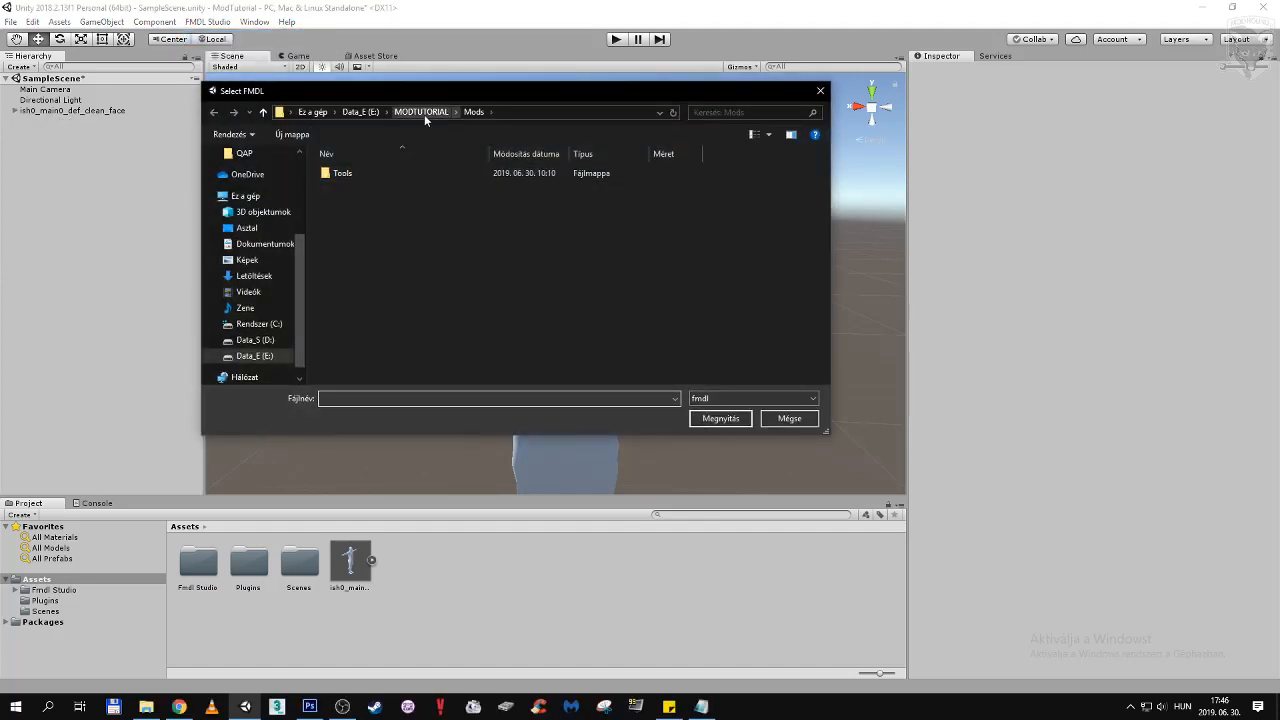
{"action": "left_click", "coordinate": [424, 114]}
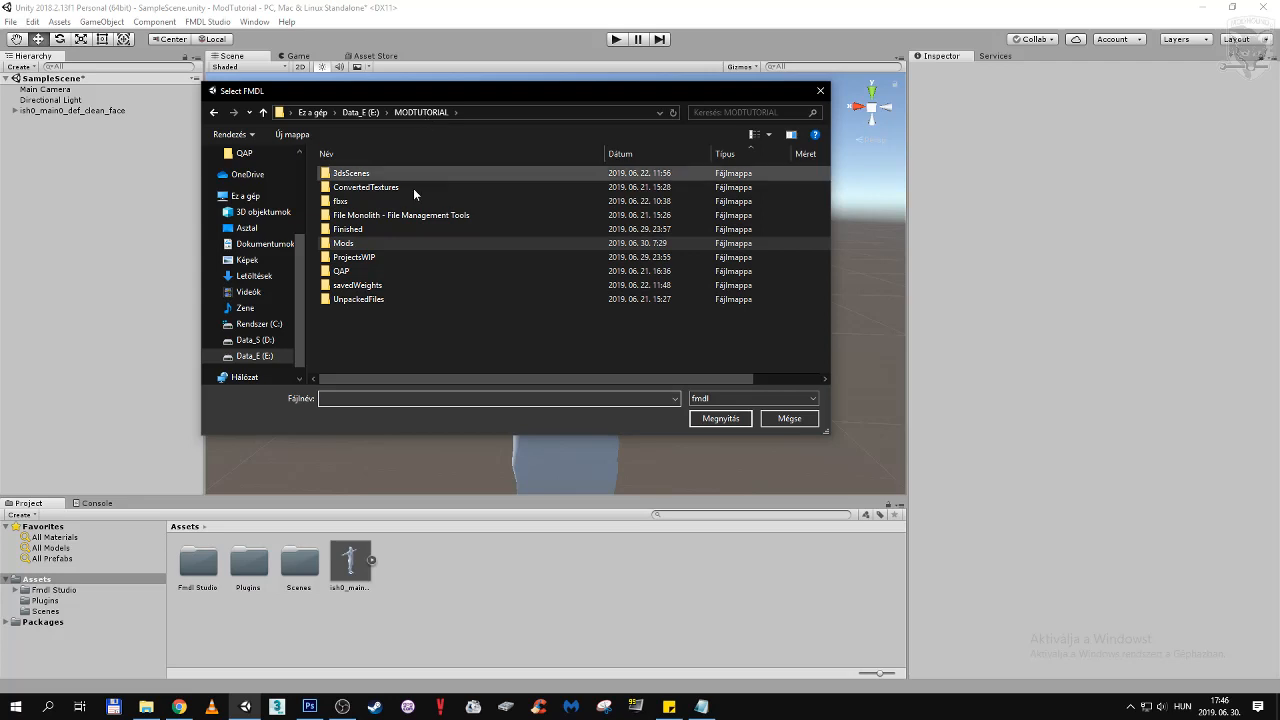
{"action": "double_click", "coordinate": [376, 302]}
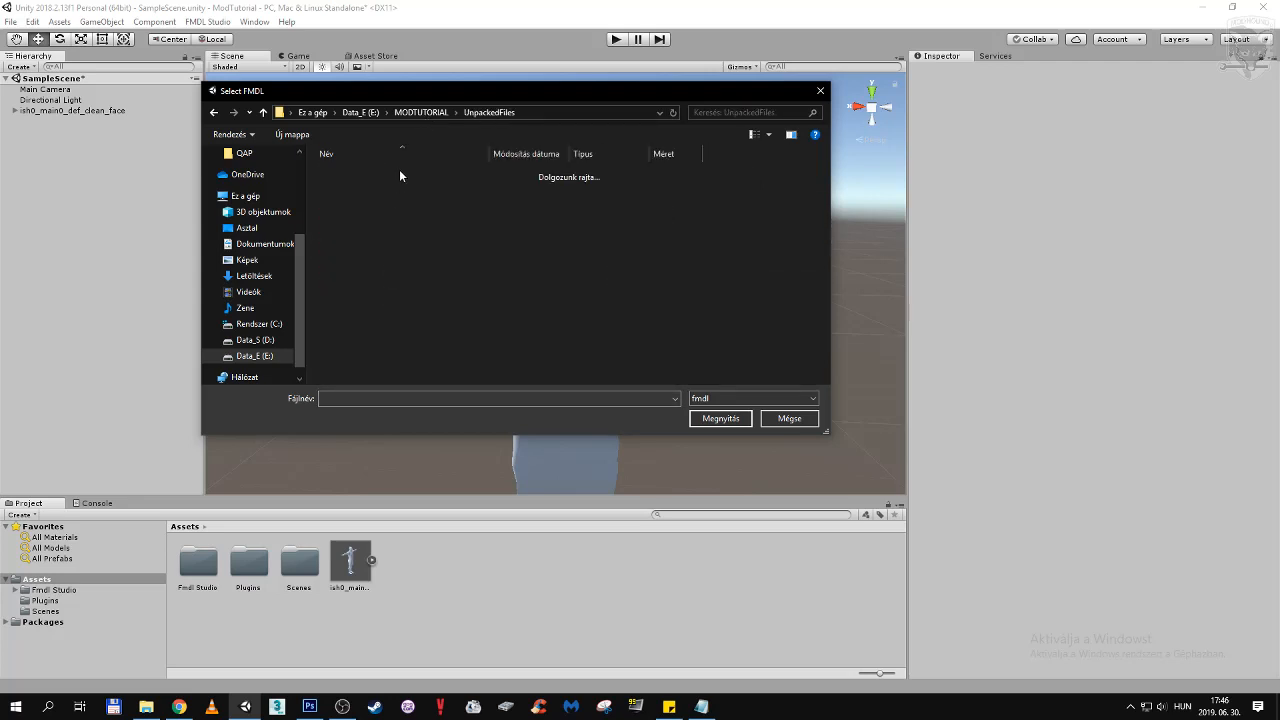
{"action": "double_click", "coordinate": [397, 173]}
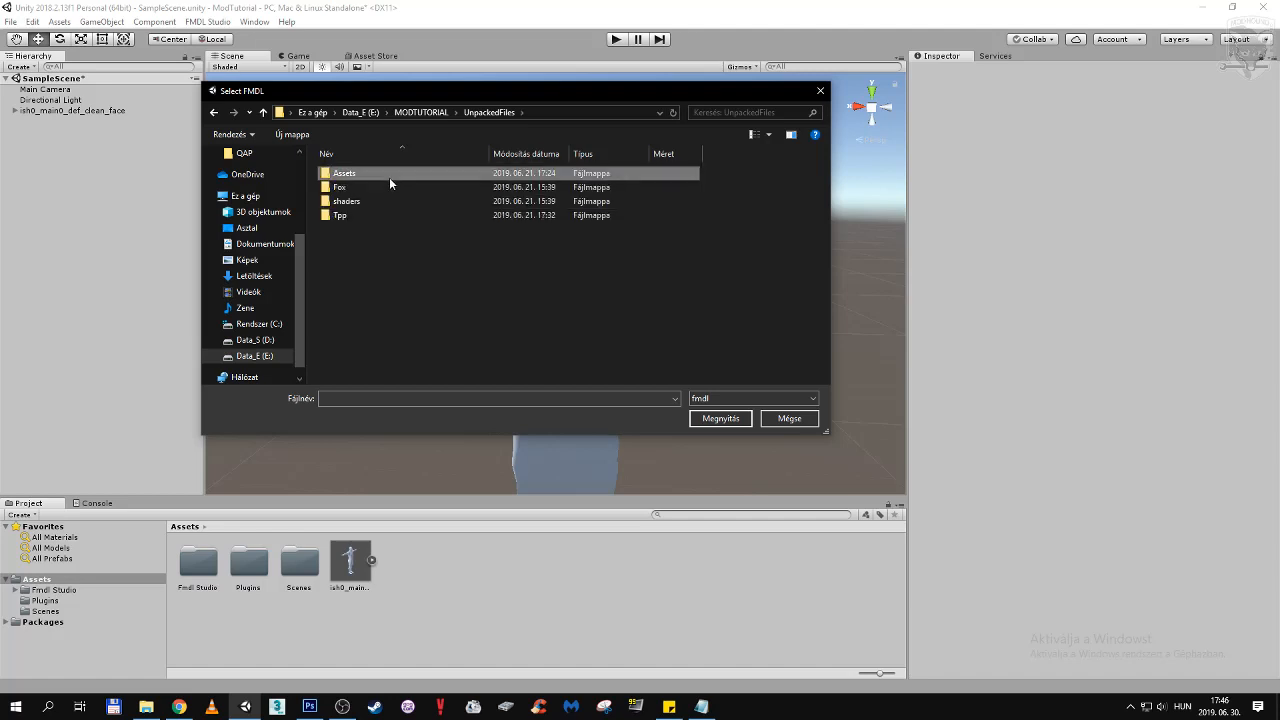
{"action": "double_click", "coordinate": [368, 215]}
{"action": "double_click", "coordinate": [372, 176]}
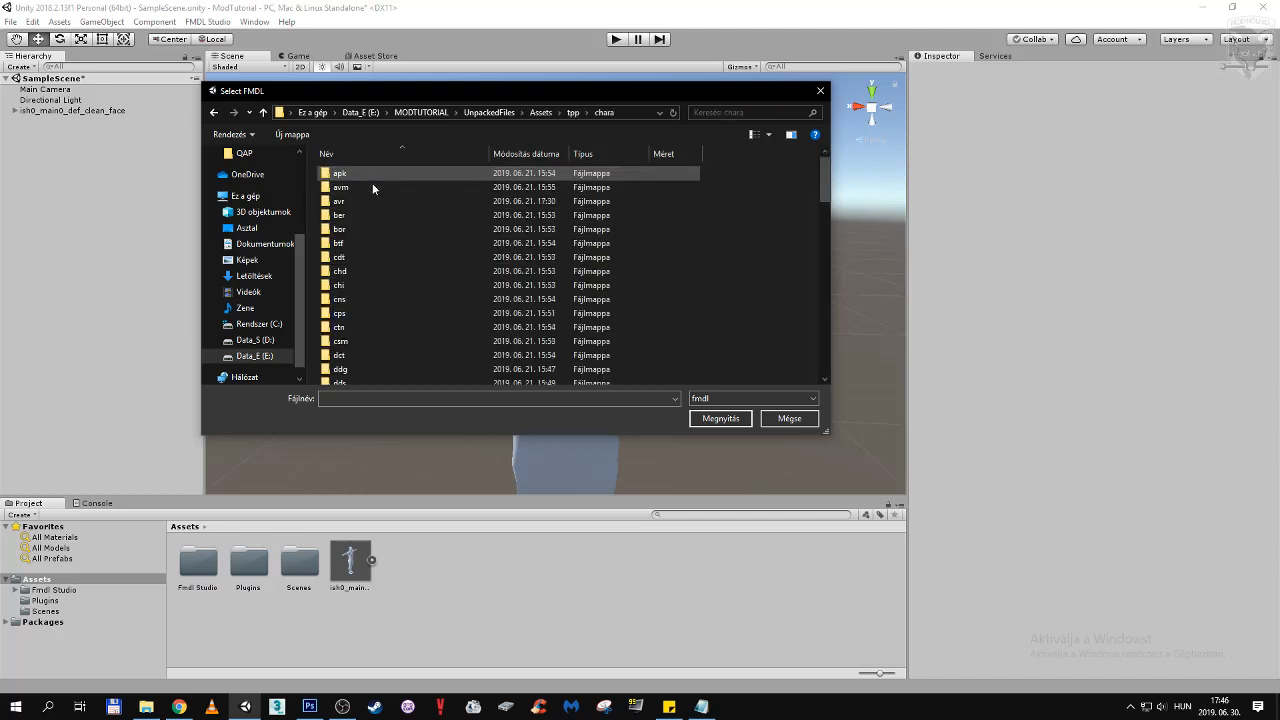
{"action": "scroll", "coordinate": [381, 258], "scroll_direction": "down", "scroll_amount": 5}
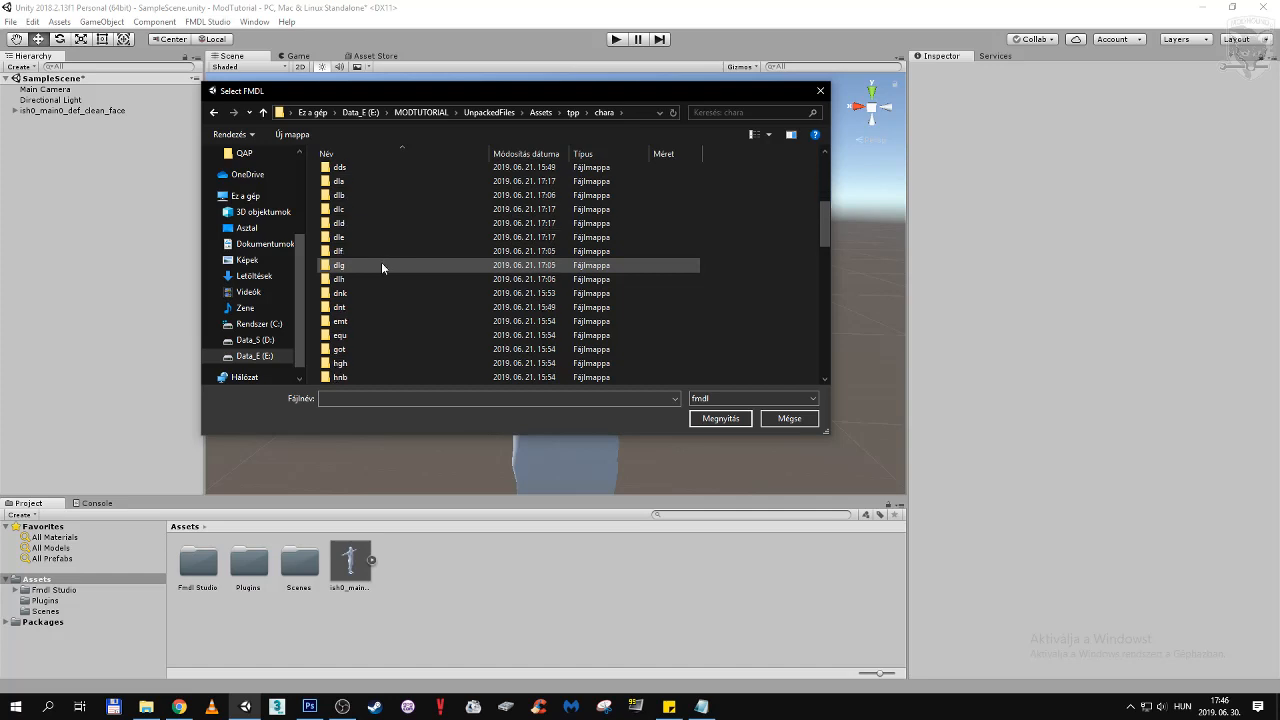
{"action": "double_click", "coordinate": [357, 334]}
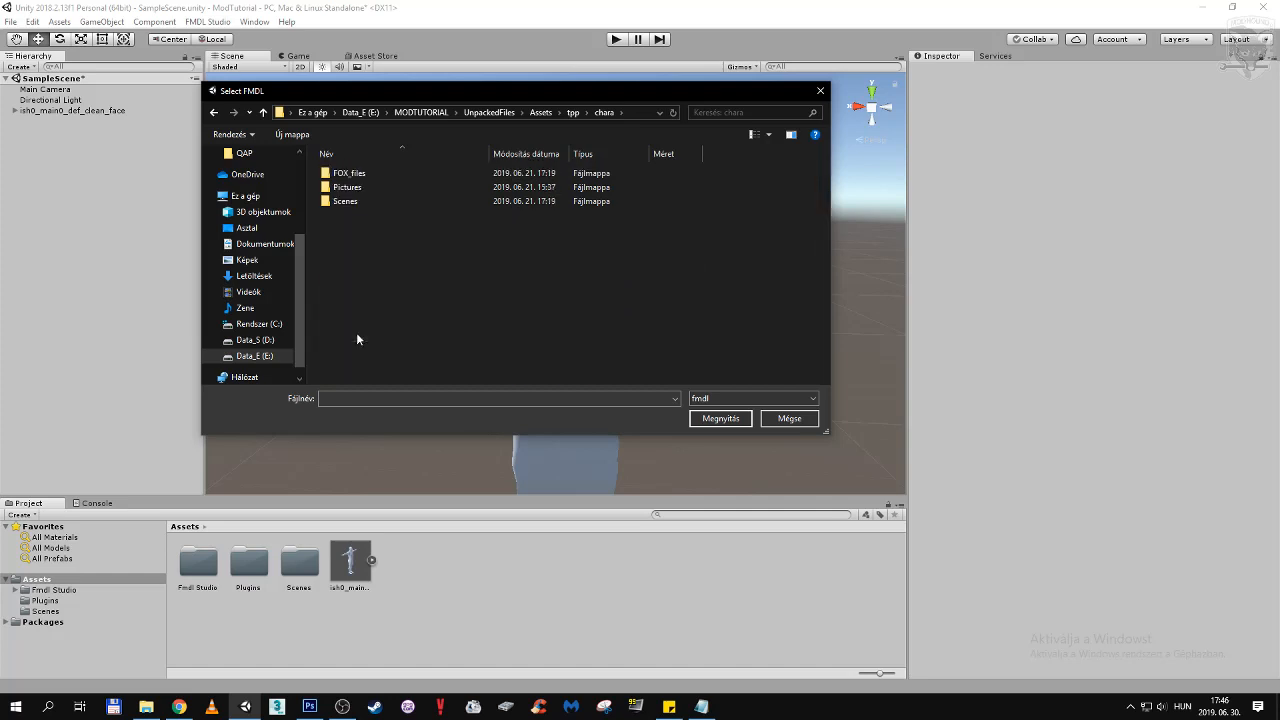
{"action": "double_click", "coordinate": [372, 200]}
{"action": "left_click", "coordinate": [374, 173]}
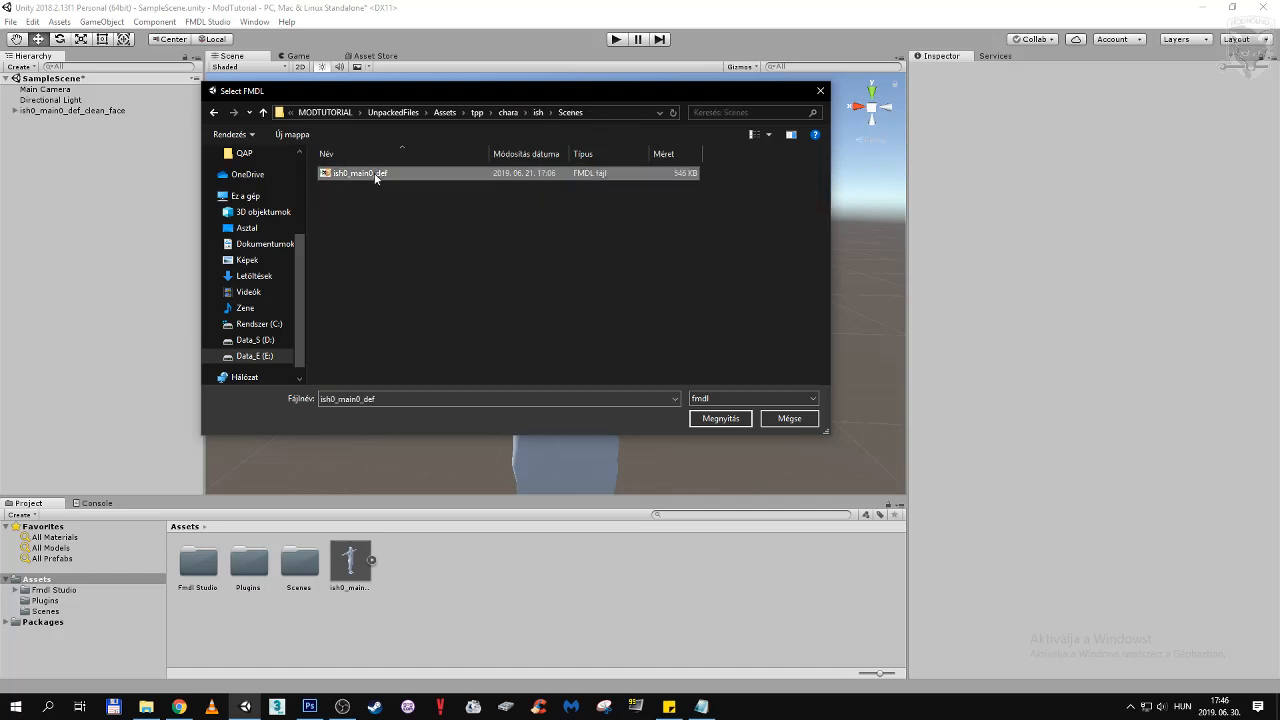
{"action": "left_click", "coordinate": [716, 418]}
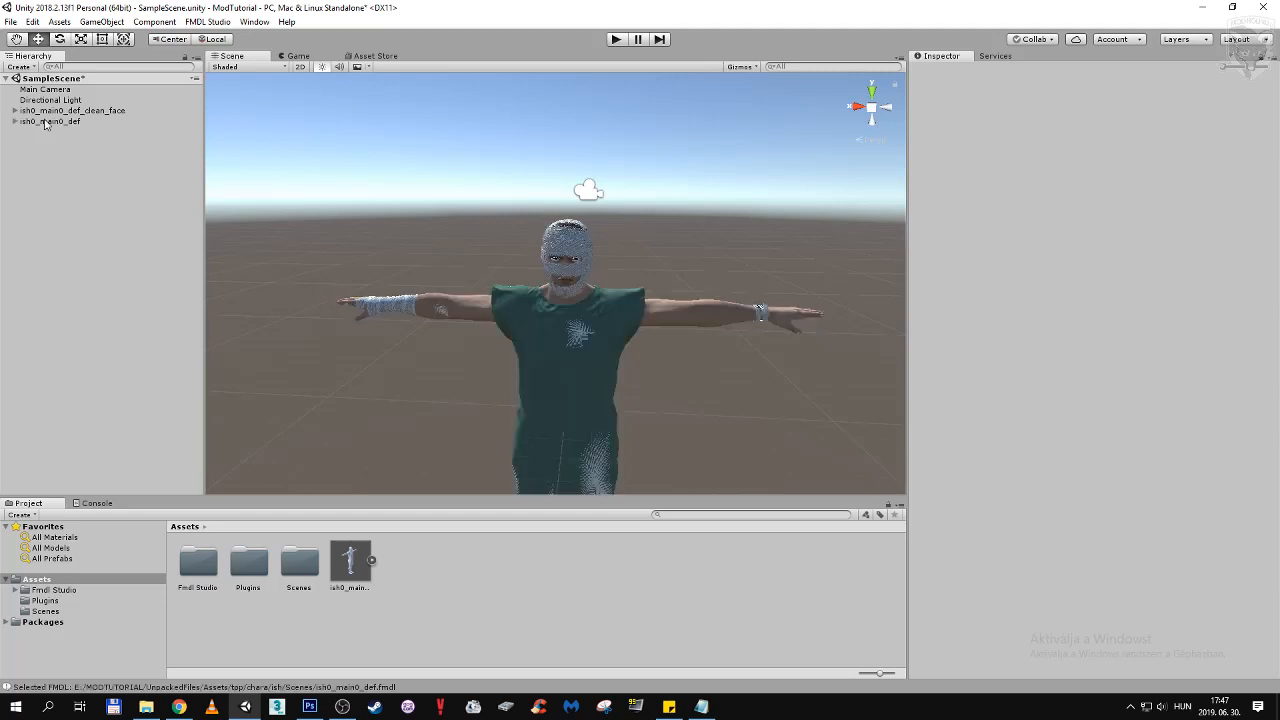
Move the imported ish0_main0_def model sideways to about X -1.894 so it stands beside the clean-face model
{"action": "left_click", "coordinate": [54, 122]}
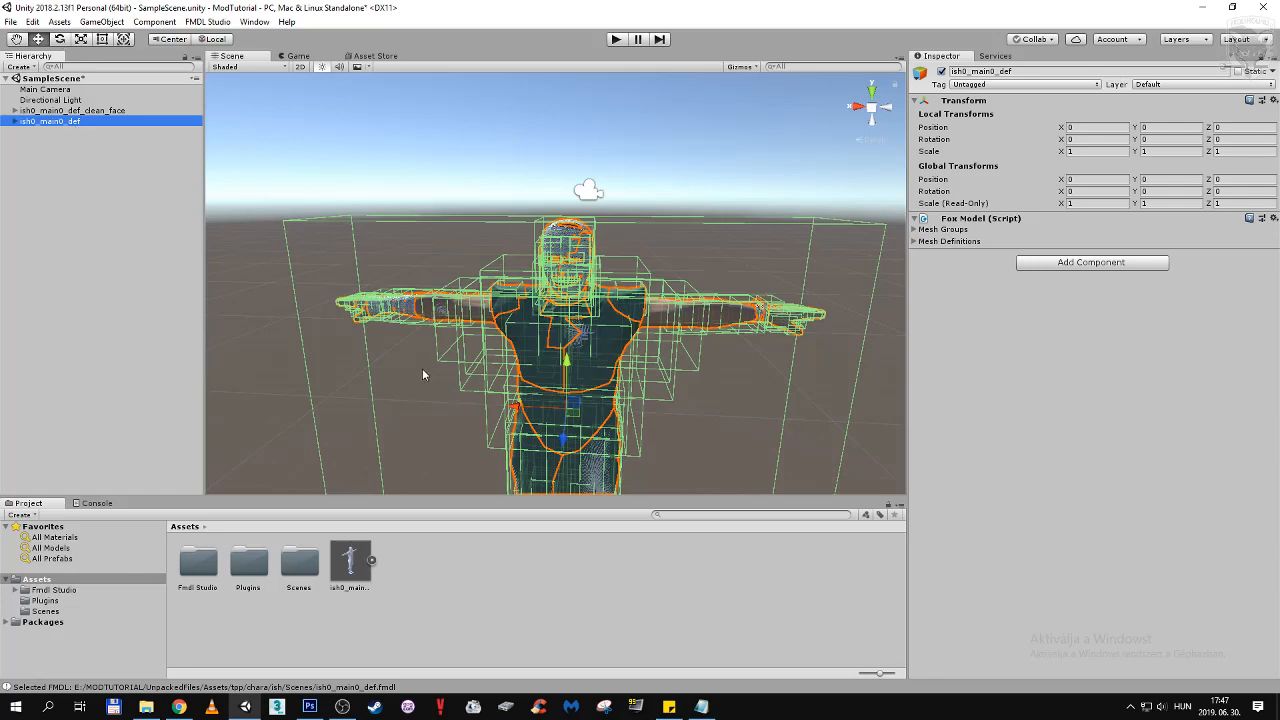
{"action": "middle_click_drag", "start_coordinate": [423, 421], "coordinate": [433, 318]}
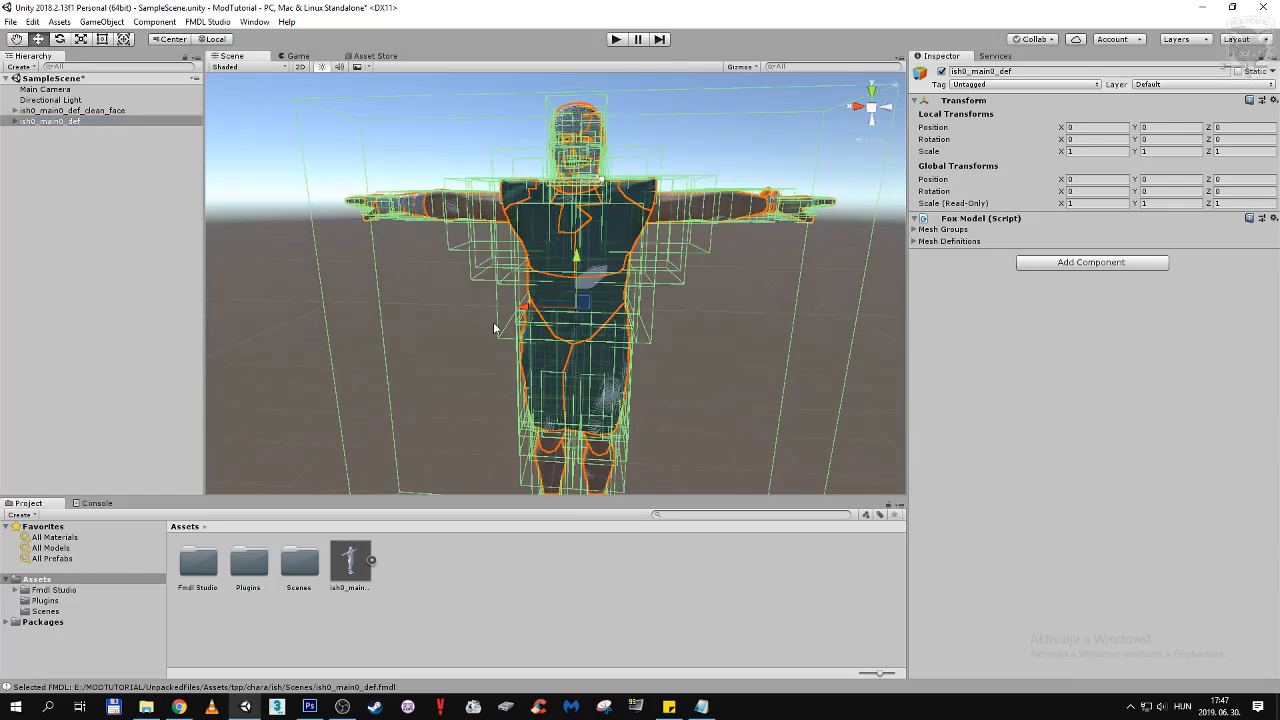
{"action": "left_click_drag", "start_coordinate": [527, 306], "coordinate": [767, 313]}
{"action": "middle_click_drag", "start_coordinate": [736, 329], "coordinate": [457, 337]}
{"action": "scroll", "coordinate": [387, 327], "scroll_direction": "down", "scroll_amount": 3}
{"action": "left_click_drag", "start_coordinate": [310, 318], "coordinate": [473, 307]}
{"action": "middle_click_drag", "start_coordinate": [473, 307], "coordinate": [516, 339]}
{"action": "right_click_drag", "start_coordinate": [516, 339], "coordinate": [496, 356]}
{"action": "scroll", "coordinate": [496, 356], "scroll_direction": "down", "scroll_amount": 2}
{"action": "middle_click_drag", "start_coordinate": [491, 358], "coordinate": [506, 336]}
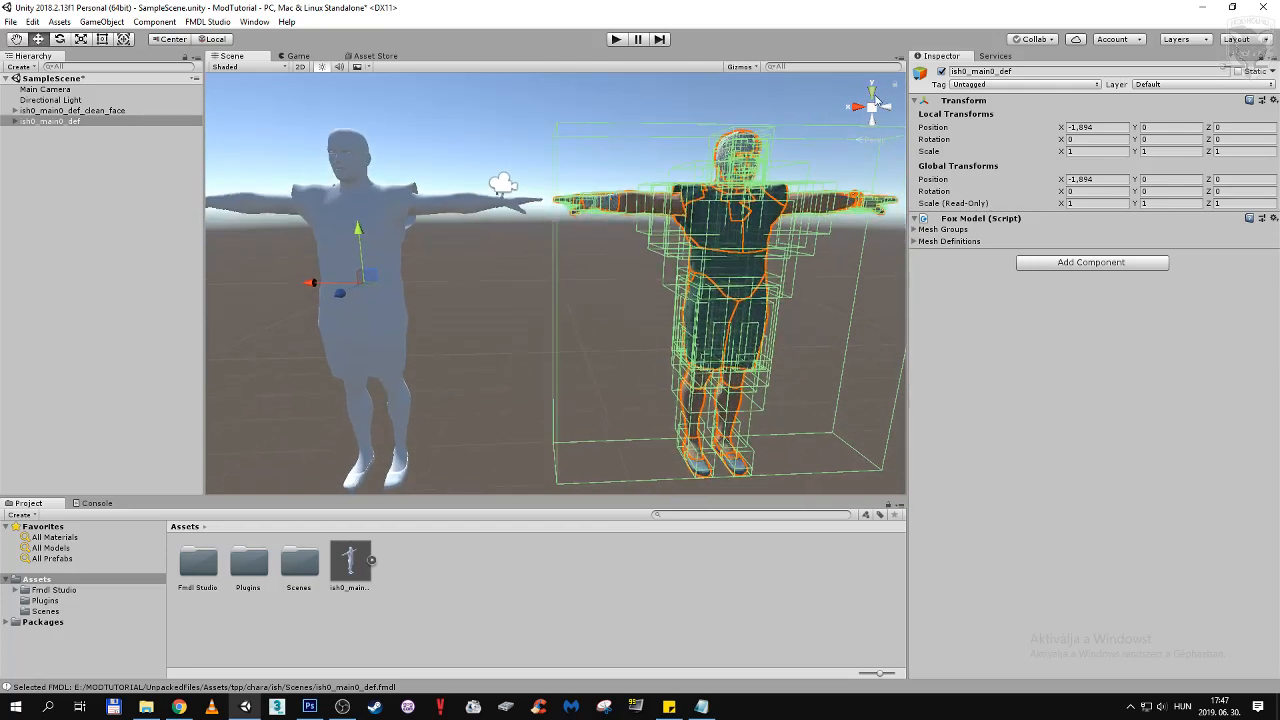
View both models from the front, deselected, and expand their objects to compare the two mesh lists
{"action": "left_click", "coordinate": [884, 108]}
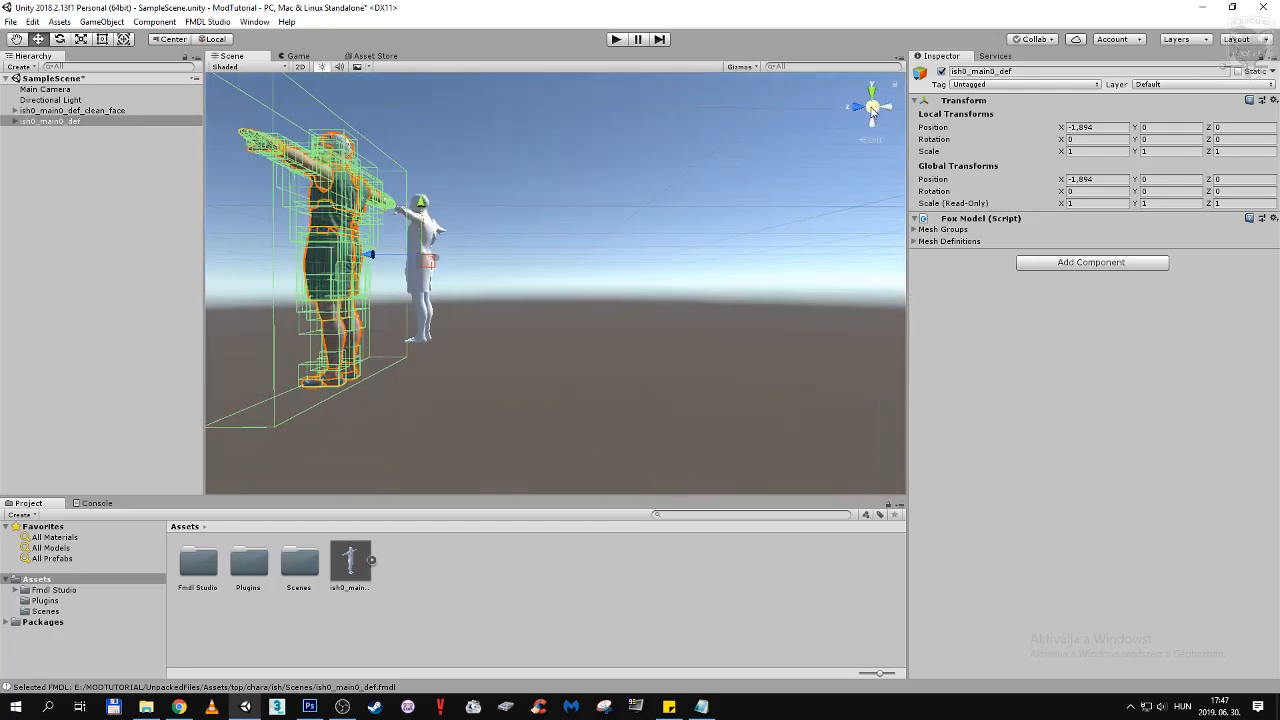
{"action": "left_click", "coordinate": [858, 107]}
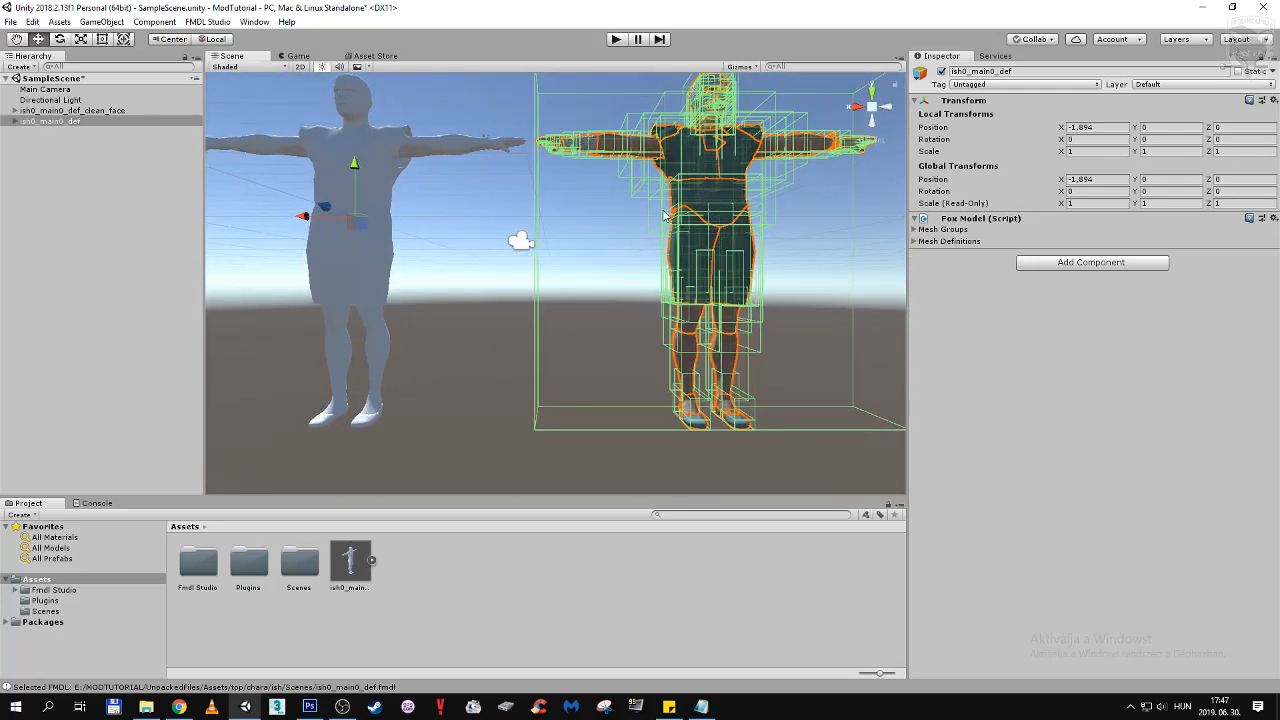
{"action": "left_click", "coordinate": [572, 288]}
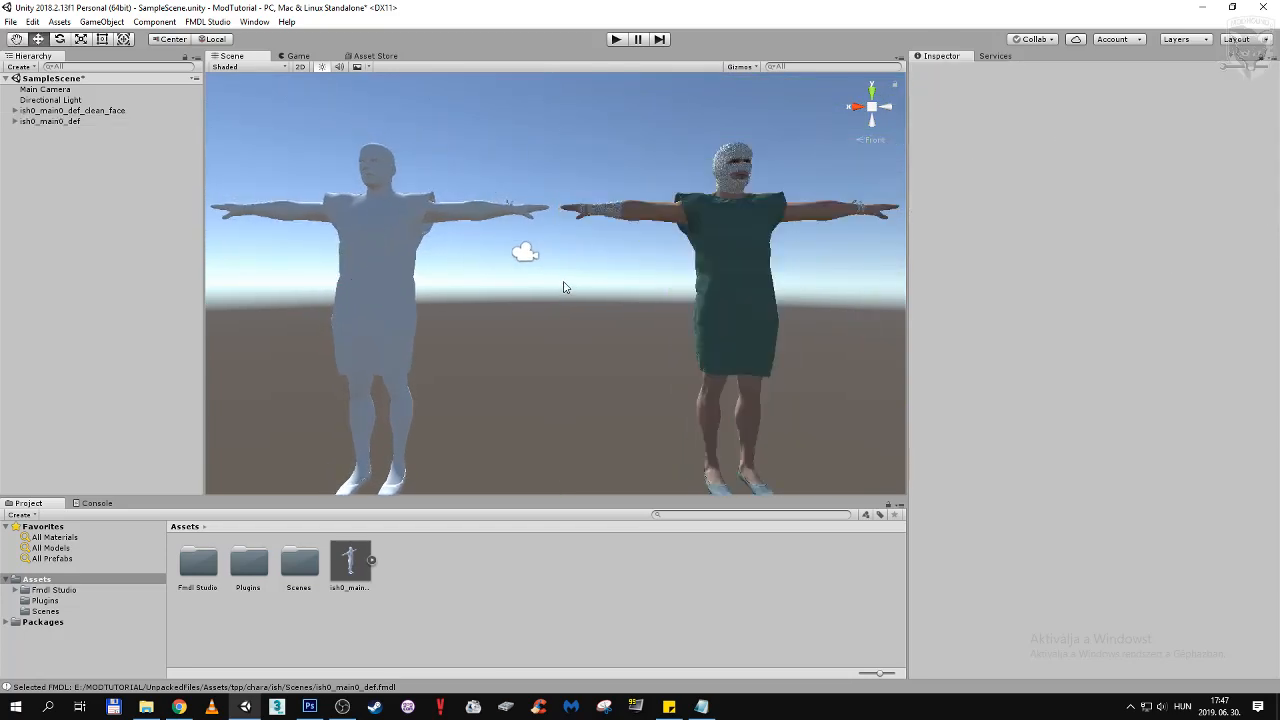
{"action": "left_click", "coordinate": [15, 121]}
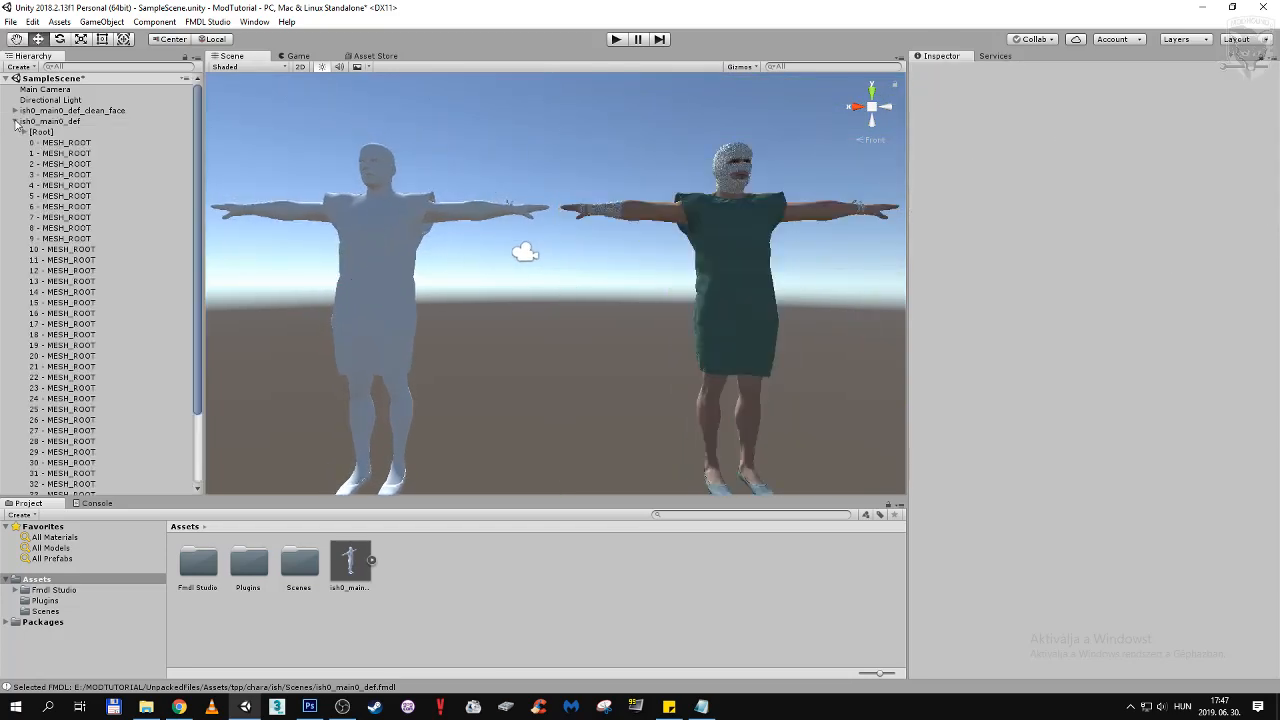
{"action": "left_click", "coordinate": [15, 111]}
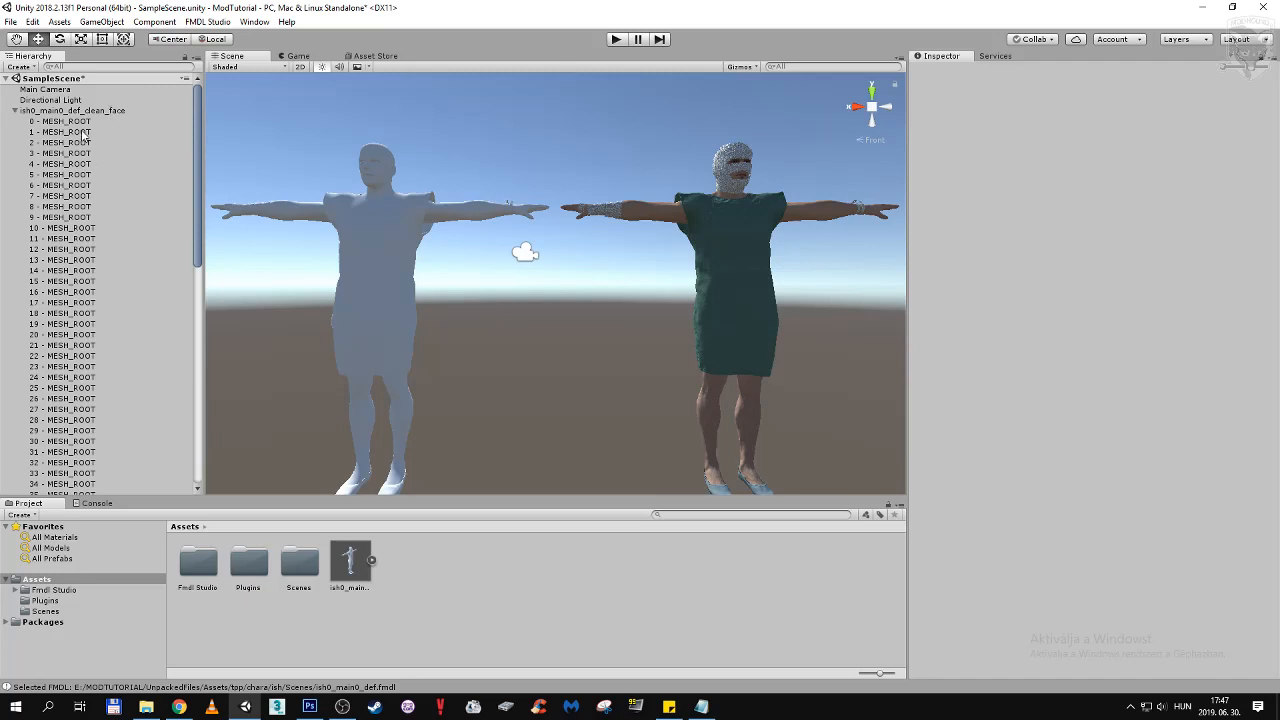
{"action": "scroll", "coordinate": [85, 165], "scroll_direction": "down", "scroll_amount": 5}
{"action": "scroll", "coordinate": [85, 170], "scroll_direction": "up", "scroll_amount": 7}
{"action": "scroll", "coordinate": [66, 121], "scroll_direction": "down", "scroll_amount": 5}
{"action": "scroll", "coordinate": [93, 200], "scroll_direction": "up", "scroll_amount": 5}
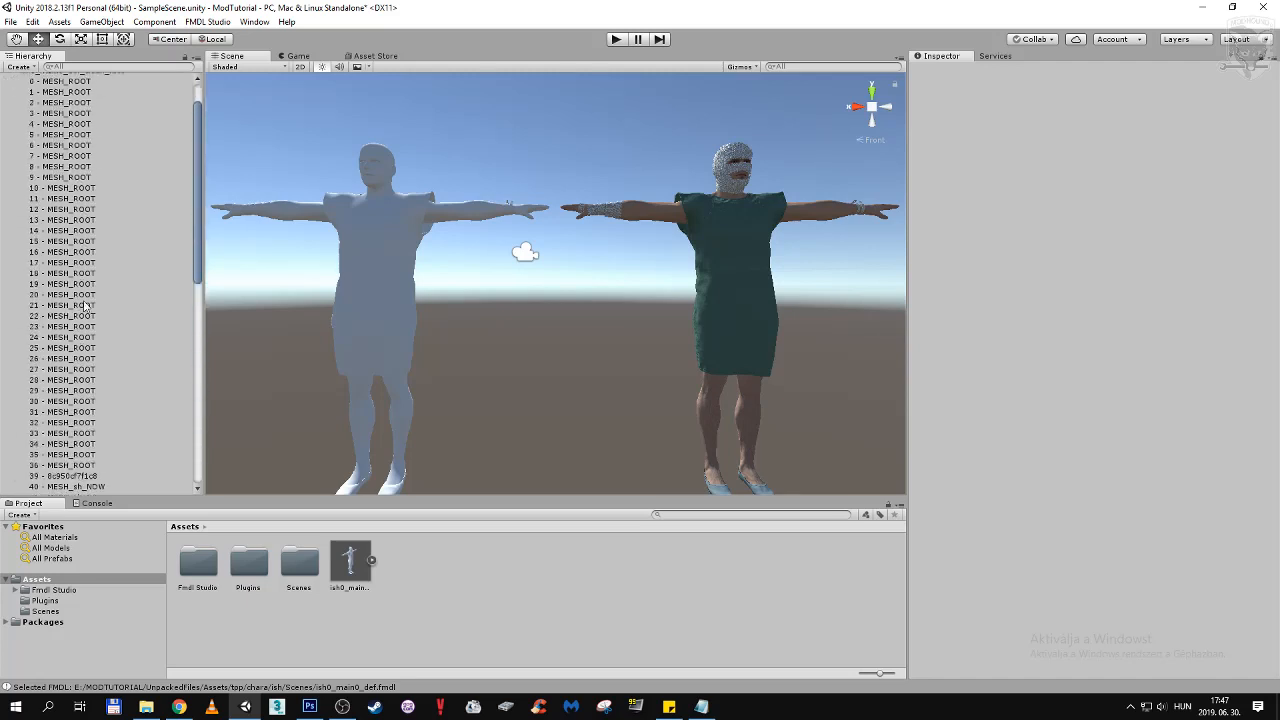
Compare 0 - MESH_ROOT in both models and assign the original's TENSION_BODY material to the clean-face model's matching mesh
{"action": "left_click", "coordinate": [70, 121]}
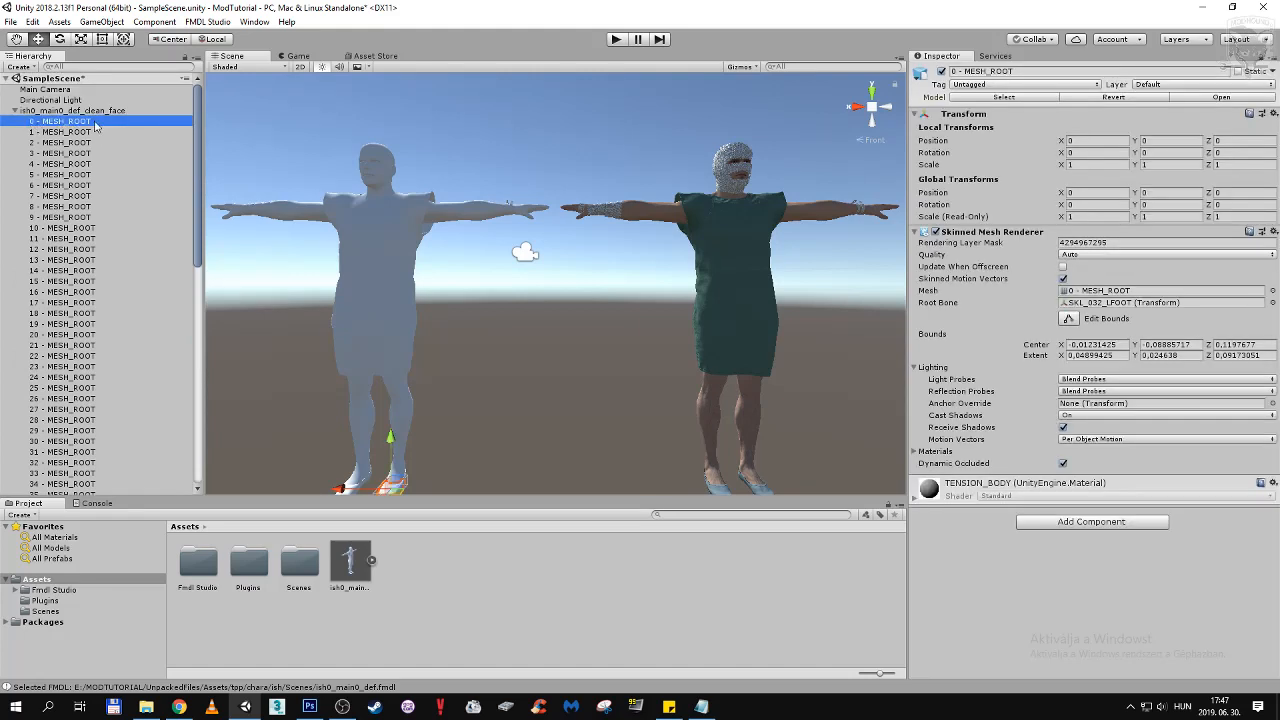
{"action": "scroll", "coordinate": [88, 265], "scroll_direction": "down", "scroll_amount": 5}
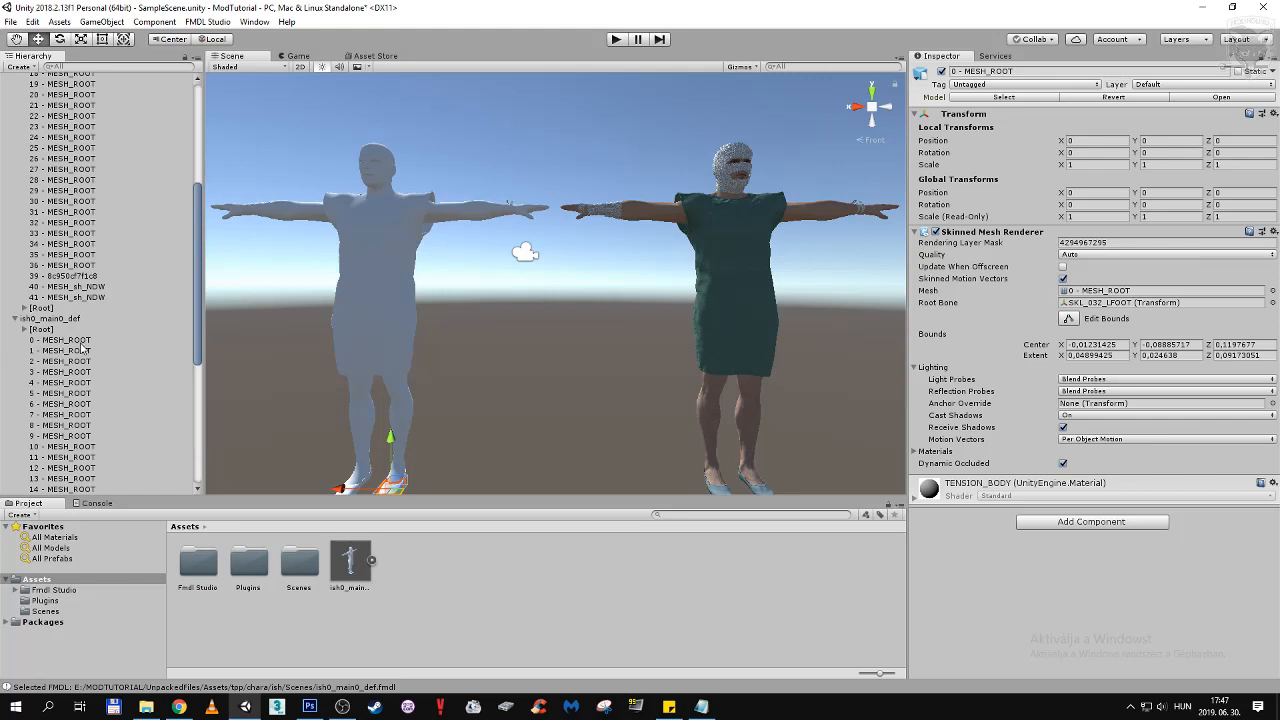
{"action": "left_click", "coordinate": [84, 341]}
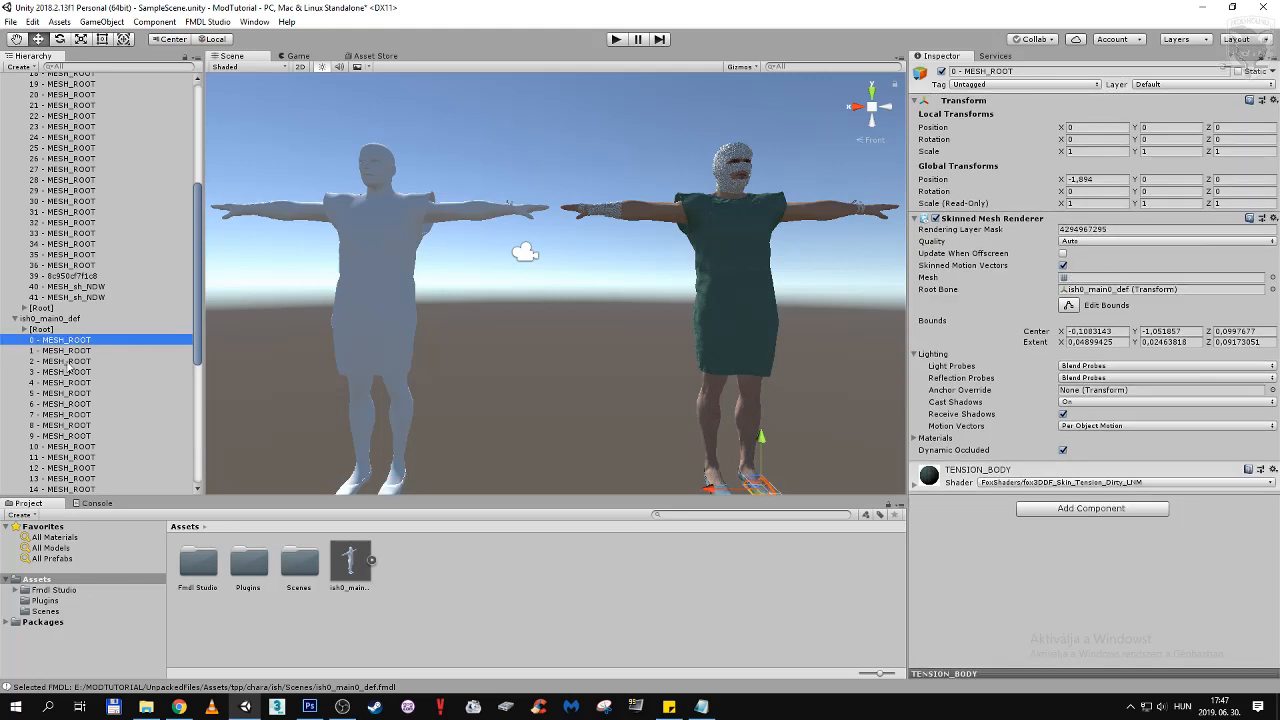
{"action": "scroll", "coordinate": [120, 375], "scroll_direction": "down", "scroll_amount": 2}
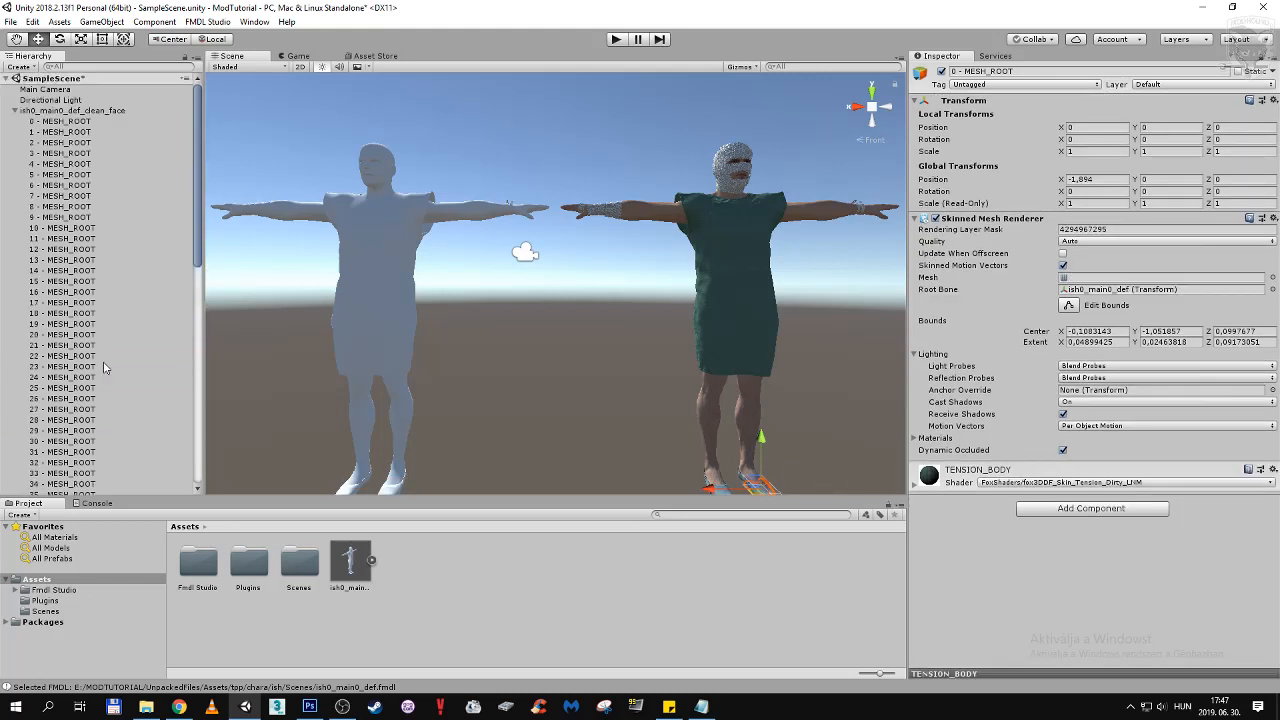
{"action": "scroll", "coordinate": [104, 368], "scroll_direction": "up", "scroll_amount": 12}
{"action": "scroll", "coordinate": [104, 368], "scroll_direction": "down", "scroll_amount": 12}
{"action": "scroll", "coordinate": [103, 368], "scroll_direction": "up", "scroll_amount": 3}
{"action": "left_click_drag", "start_coordinate": [929, 480], "coordinate": [77, 131]}
{"action": "scroll", "coordinate": [131, 277], "scroll_direction": "down", "scroll_amount": 4}
{"action": "scroll", "coordinate": [110, 285], "scroll_direction": "up", "scroll_amount": 4}
{"action": "scroll", "coordinate": [103, 291], "scroll_direction": "down", "scroll_amount": 6}
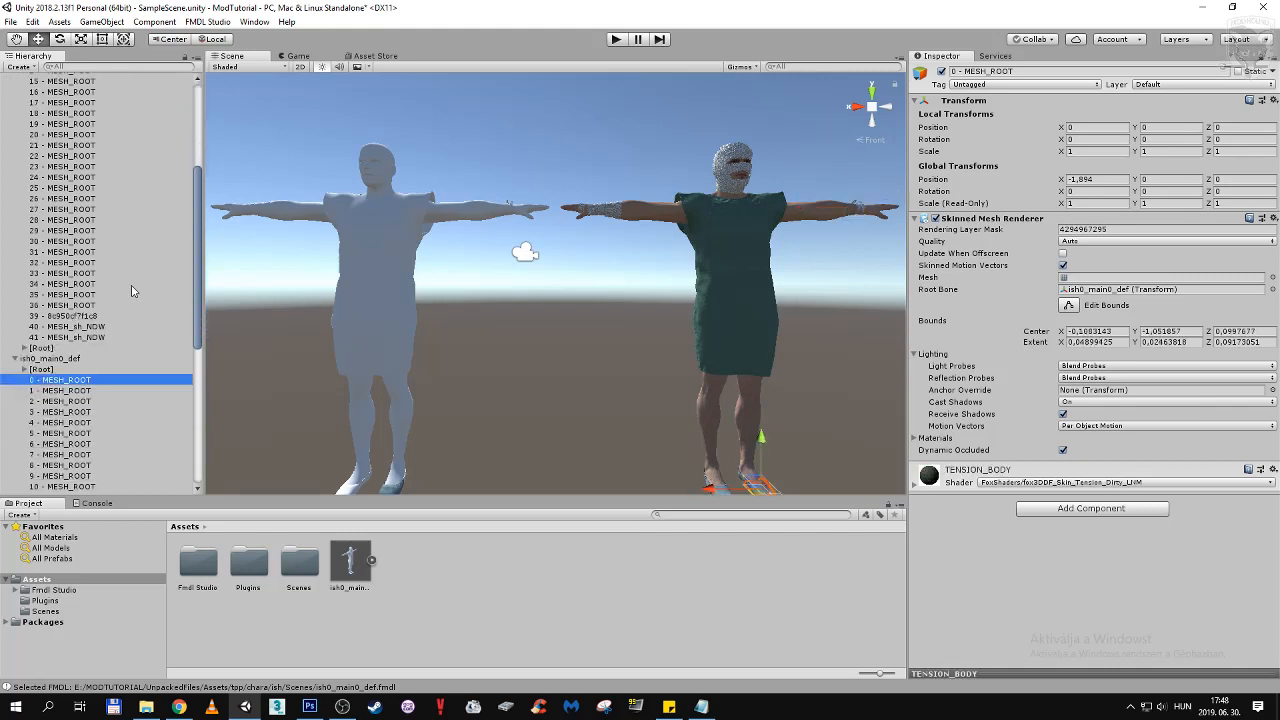
Assign the ish0_body_mat material from the original model's 1 - MESH_ROOT to the clean-face model's 1 - MESH_ROOT
{"action": "key", "text": "Down"}
{"action": "key", "text": "Down"}
{"action": "key", "text": "Down"}
{"action": "key", "text": "Up"}
{"action": "key", "text": "Up"}
{"action": "key", "text": "Up"}
{"action": "key", "text": "Down"}
{"action": "scroll", "coordinate": [131, 291], "scroll_direction": "up", "scroll_amount": 6}
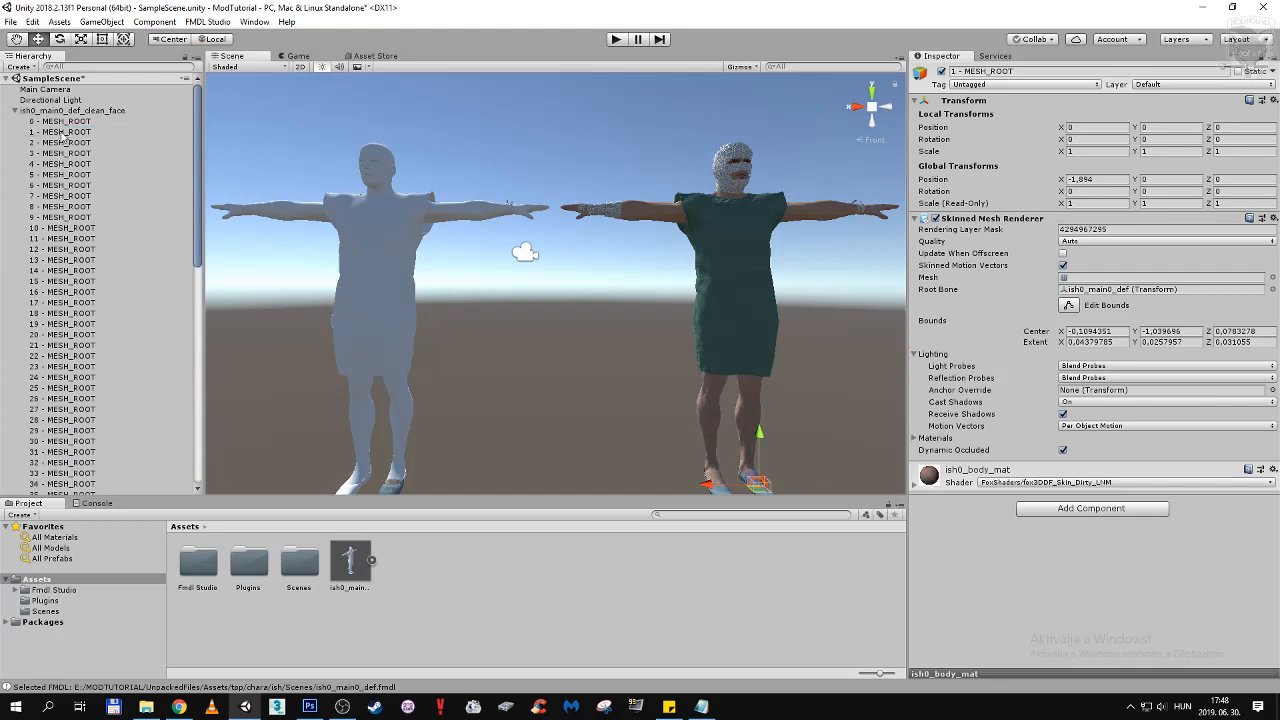
Assign the original's 5645339f6267 material to the clean-face model's 2 - MESH_ROOT and 3 - MESH_ROOT
{"action": "scroll", "coordinate": [97, 235], "scroll_direction": "down", "scroll_amount": 4}
{"action": "key", "text": "Down"}
{"action": "scroll", "coordinate": [97, 235], "scroll_direction": "up", "scroll_amount": 4}
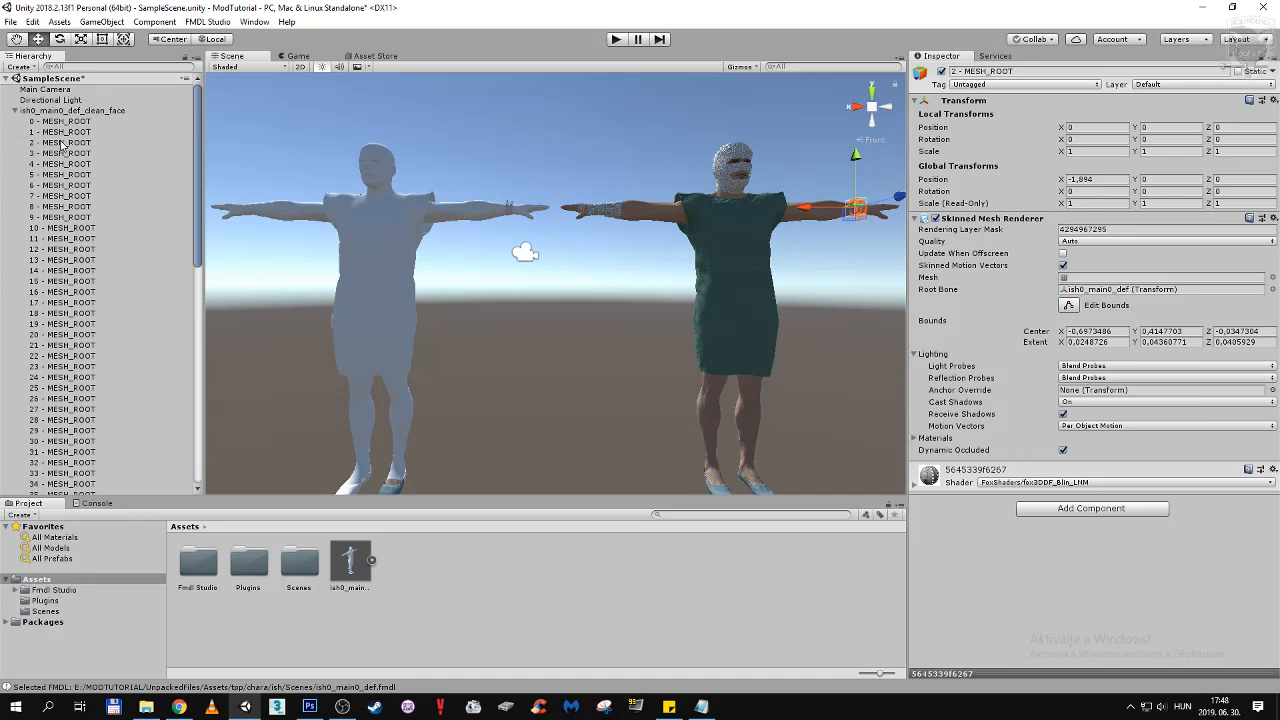
{"action": "key", "text": "Down"}
{"action": "scroll", "coordinate": [85, 250], "scroll_direction": "up", "scroll_amount": 4}
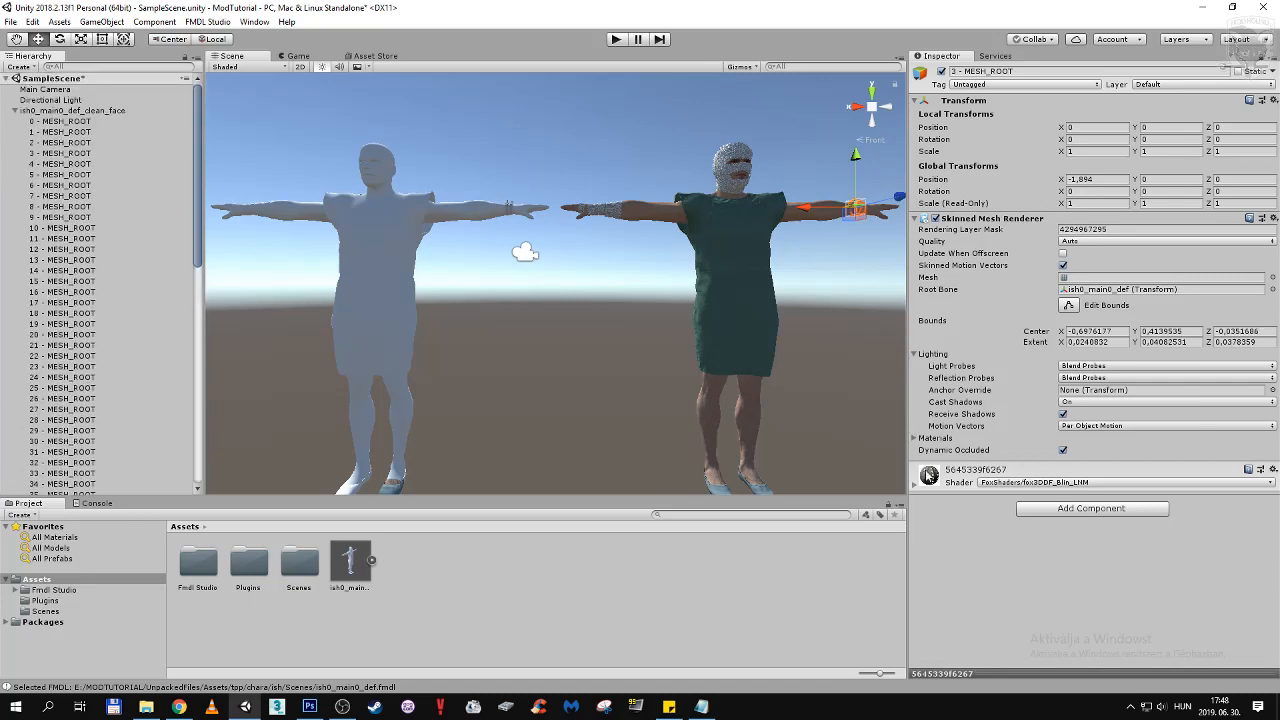
Assign the original's ish0_teeth_mat to the clean-face model's 4 - MESH_ROOT and ish0_eyelash_mat to its 5 - MESH_ROOT
{"action": "key", "text": "Down"}
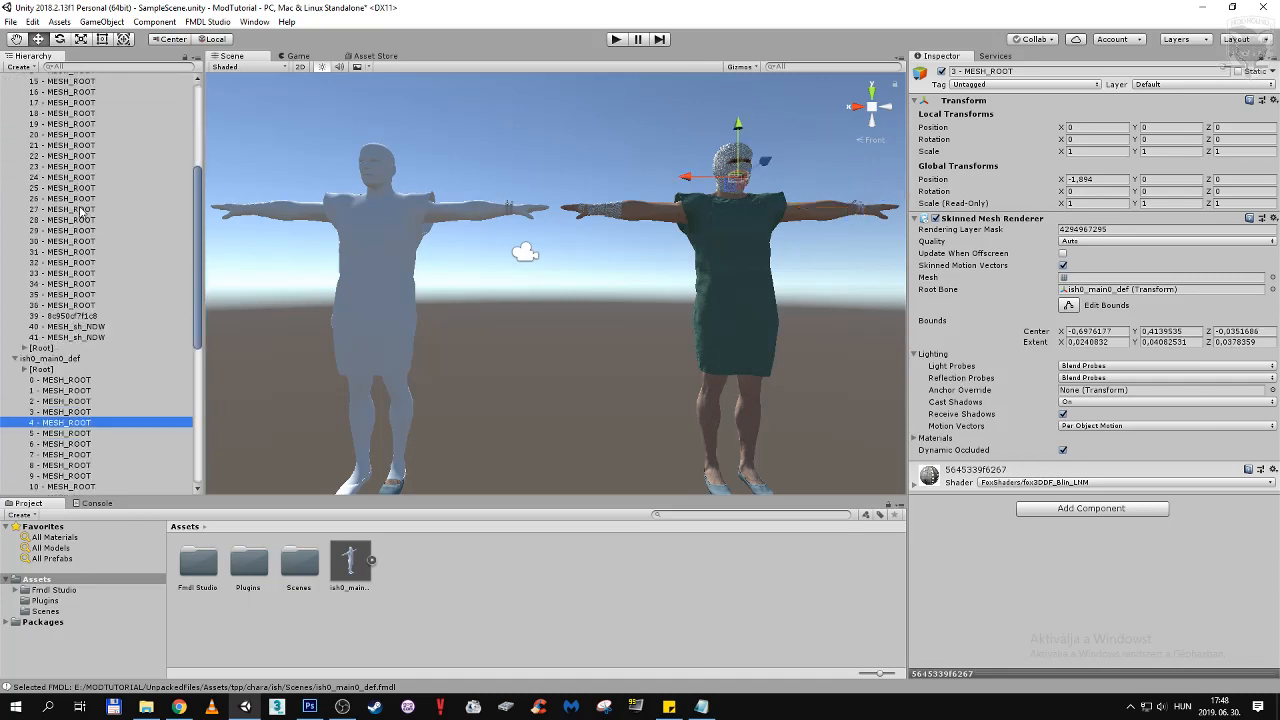
{"action": "scroll", "coordinate": [83, 212], "scroll_direction": "up", "scroll_amount": 5}
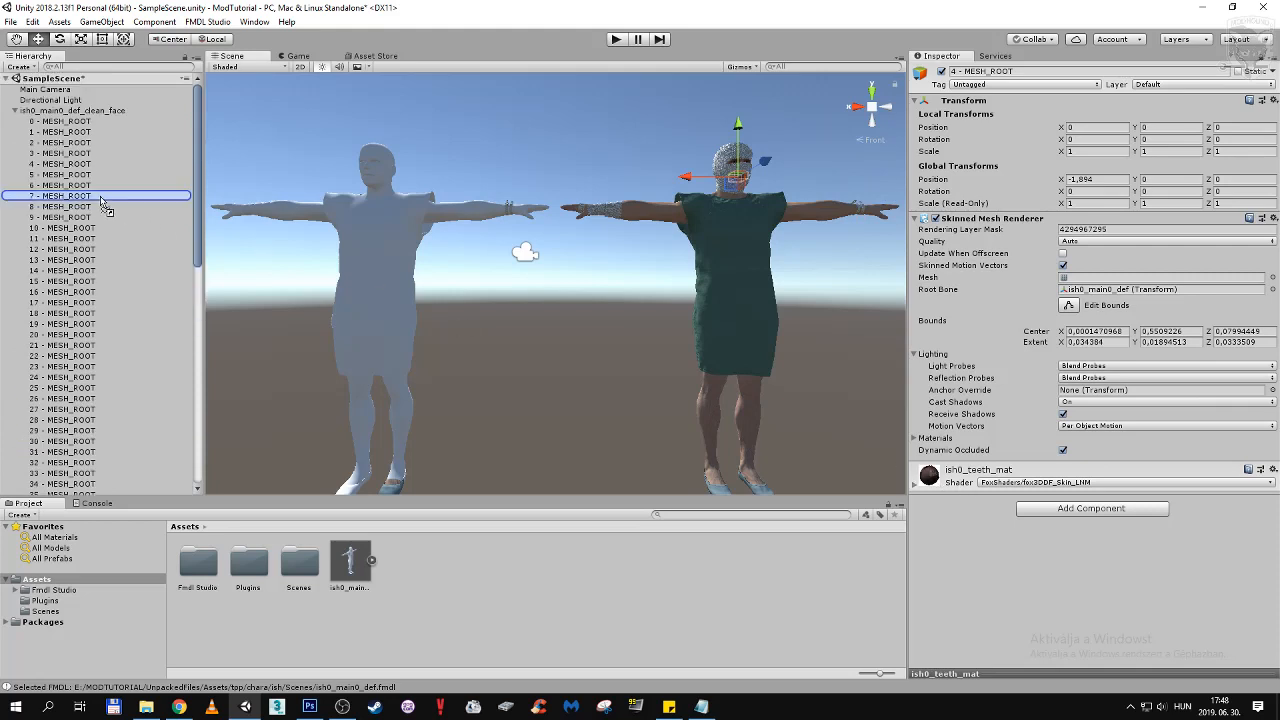
{"action": "key", "text": "Down"}
{"action": "scroll", "coordinate": [78, 212], "scroll_direction": "up", "scroll_amount": 5}
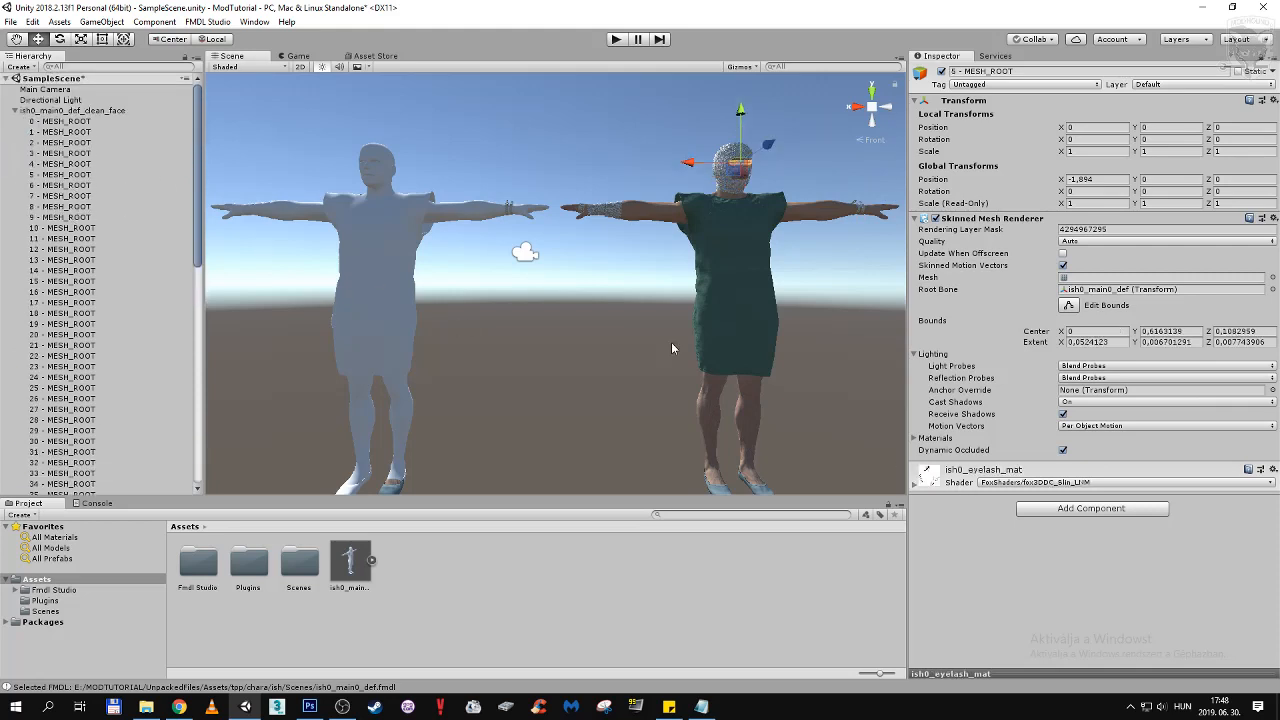
{"action": "left_click_drag", "start_coordinate": [206, 239], "coordinate": [84, 178]}
Assign the ish0_eye_mat material from the original model's 6 - MESH_ROOT to the clean-face model's 6 - MESH_ROOT
{"action": "key", "text": "Down"}
{"action": "scroll", "coordinate": [78, 210], "scroll_direction": "up", "scroll_amount": 5}
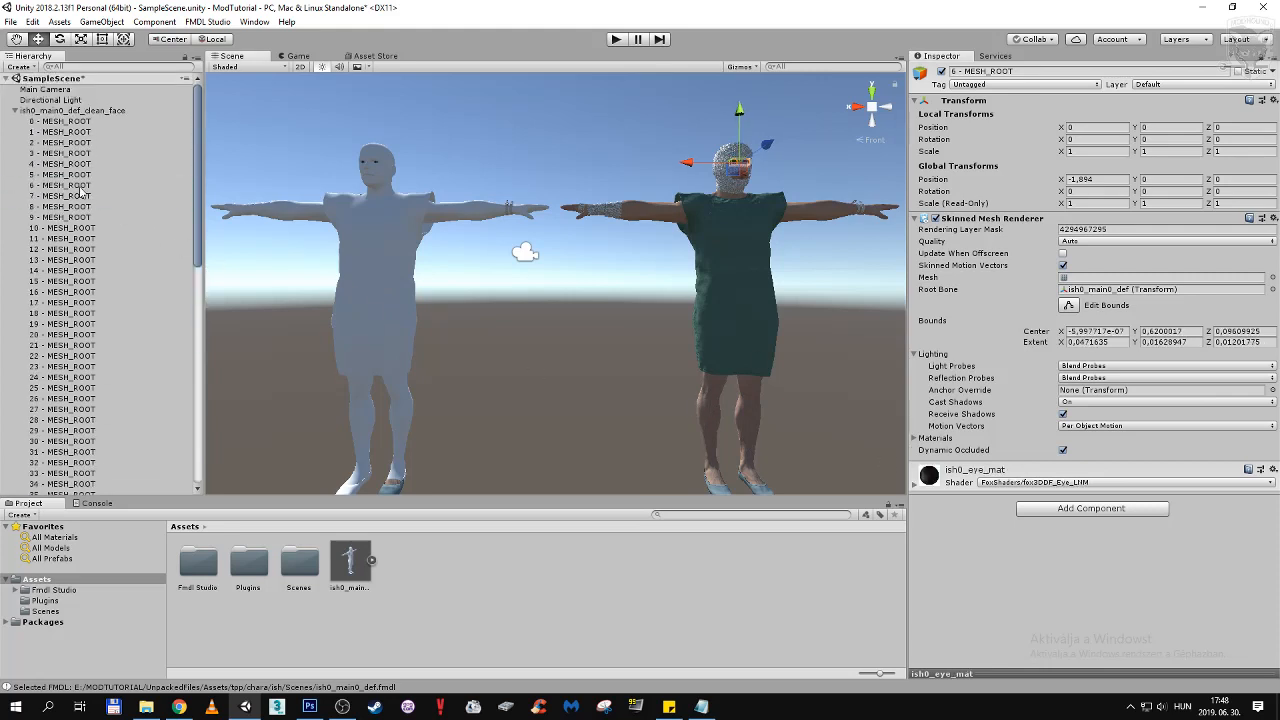
{"action": "scroll", "coordinate": [80, 200], "scroll_direction": "down", "scroll_amount": 4}
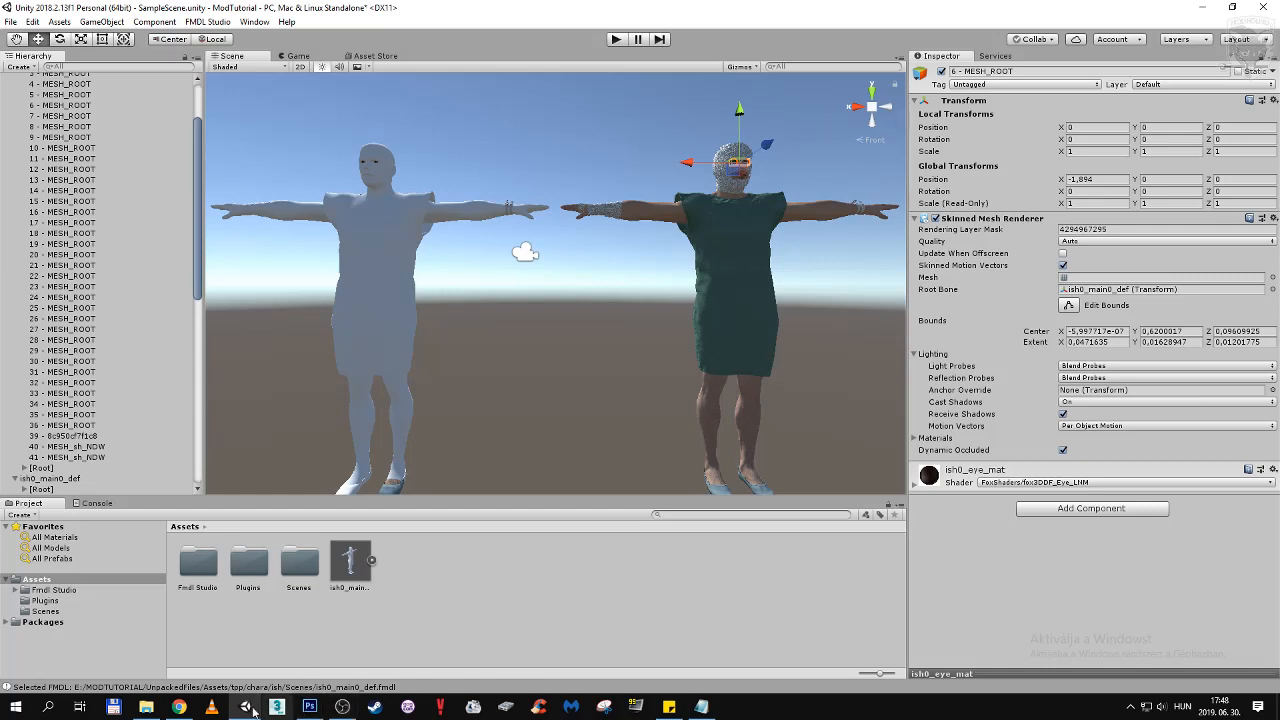
{"action": "left_click", "coordinate": [342, 706]}
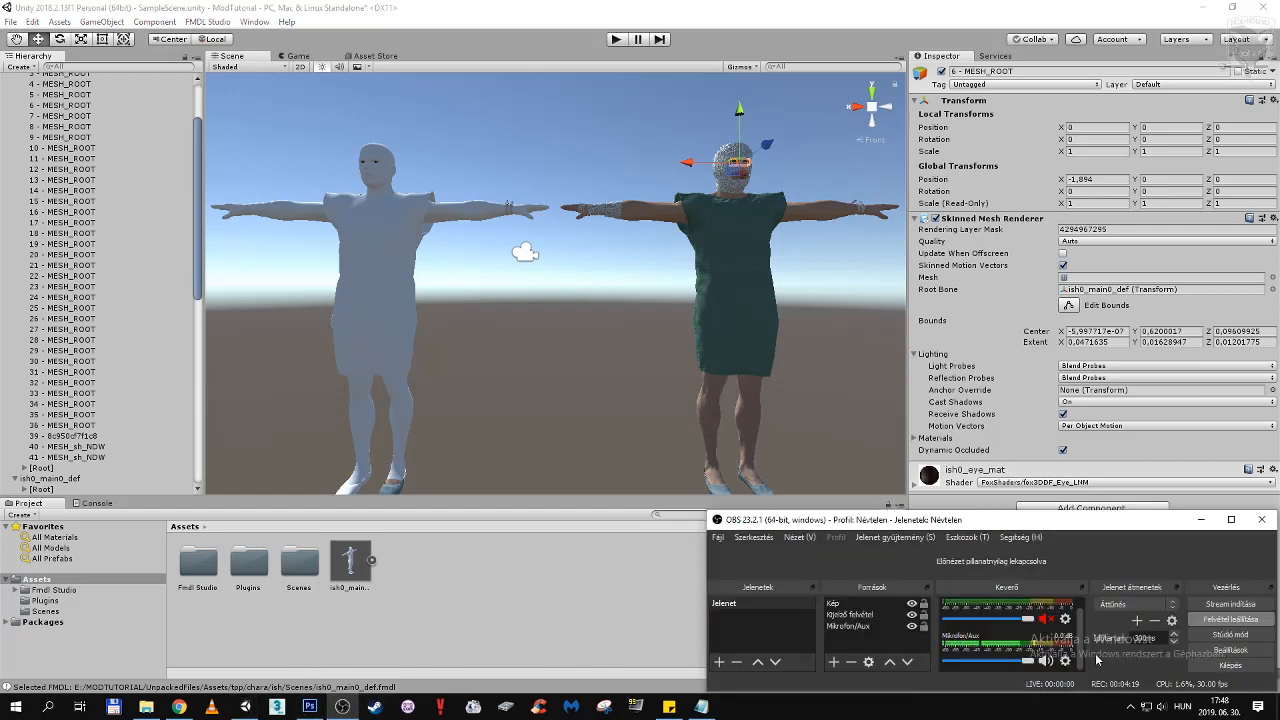
{"action": "left_click", "coordinate": [1045, 661]}
Assign the original's ish0_eye_mat to the clean-face model's 6 - MESH_ROOT and TENSION_BODY to its 7 - MESH_ROOT
{"action": "left_click_drag", "start_coordinate": [197, 250], "coordinate": [201, 210]}
{"action": "left_click_drag", "start_coordinate": [927, 478], "coordinate": [77, 187]}
{"action": "left_click", "coordinate": [714, 224]}
{"action": "scroll", "coordinate": [86, 298], "scroll_direction": "up", "scroll_amount": 5}
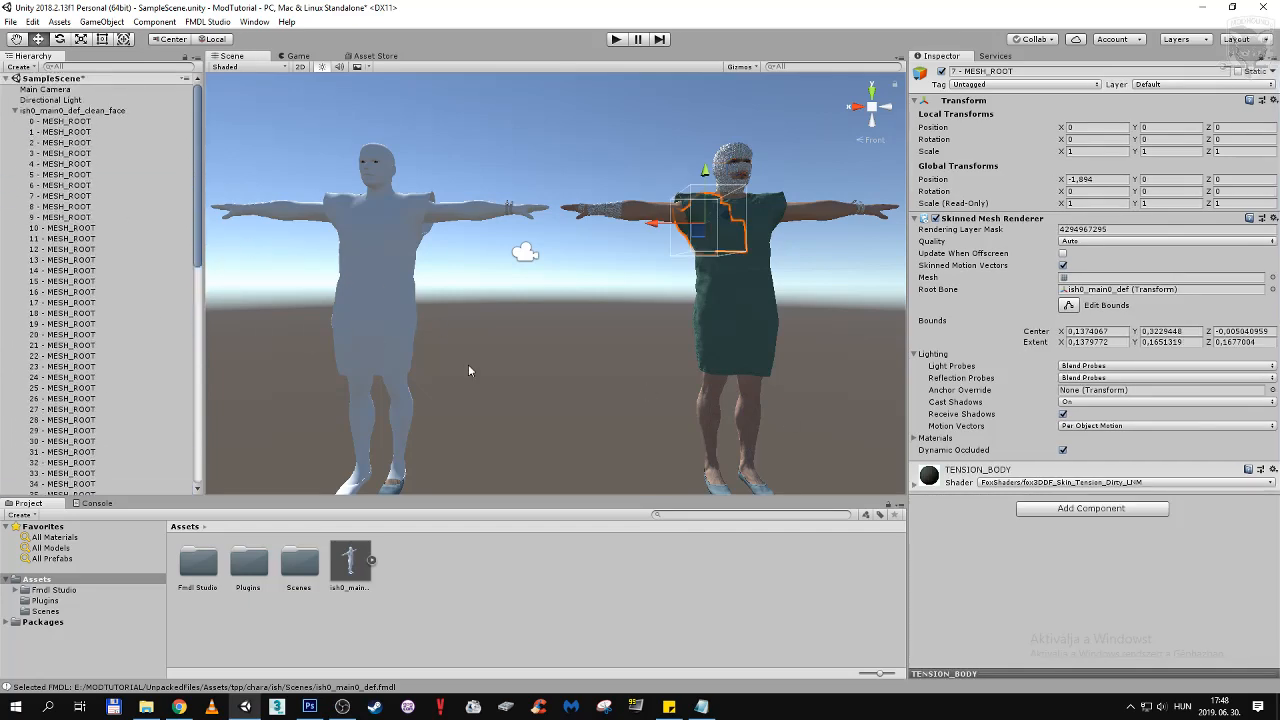
{"action": "left_click_drag", "start_coordinate": [929, 474], "coordinate": [73, 208]}
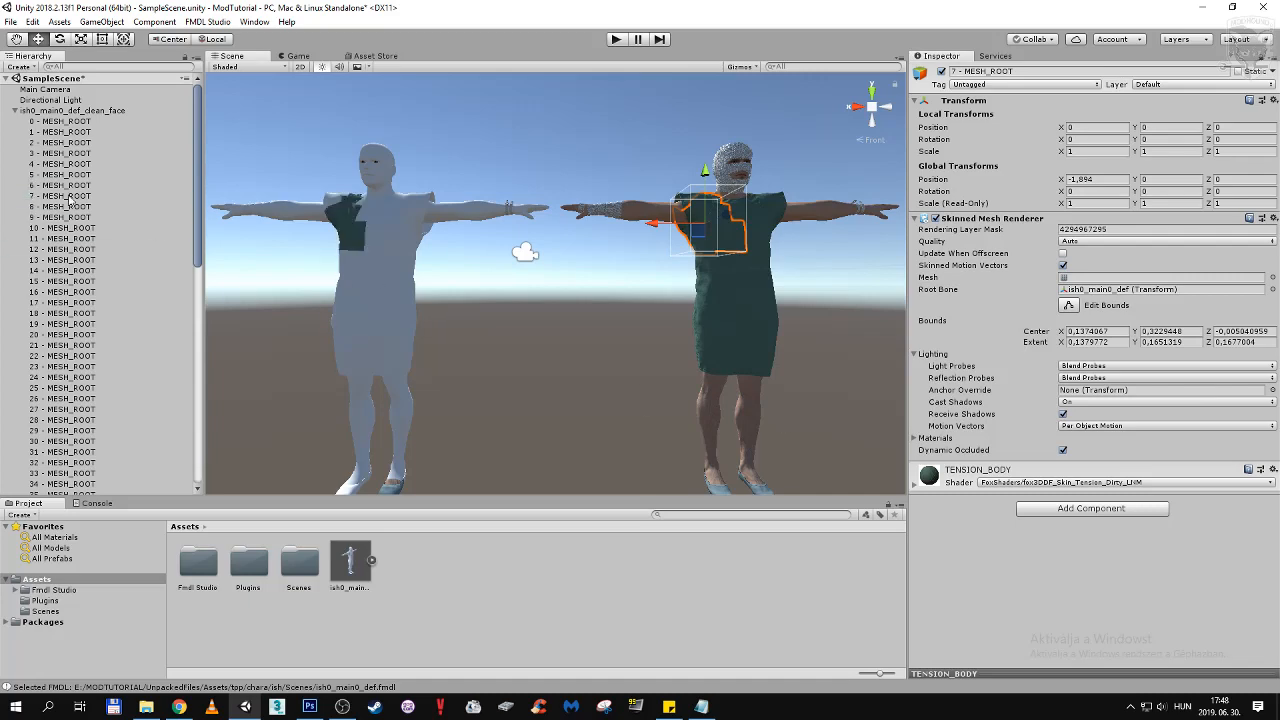
Assign the material of the original's 8 - MESH_ROOT to the clean-face 8 - MESH_ROOT and TENSION_ARMR to 9 - MESH_ROOT
{"action": "scroll", "coordinate": [73, 217], "scroll_direction": "up", "scroll_amount": 4}
{"action": "left_click_drag", "start_coordinate": [928, 475], "coordinate": [82, 154]}
{"action": "key", "text": "Down"}
{"action": "scroll", "coordinate": [82, 178], "scroll_direction": "up", "scroll_amount": 4}
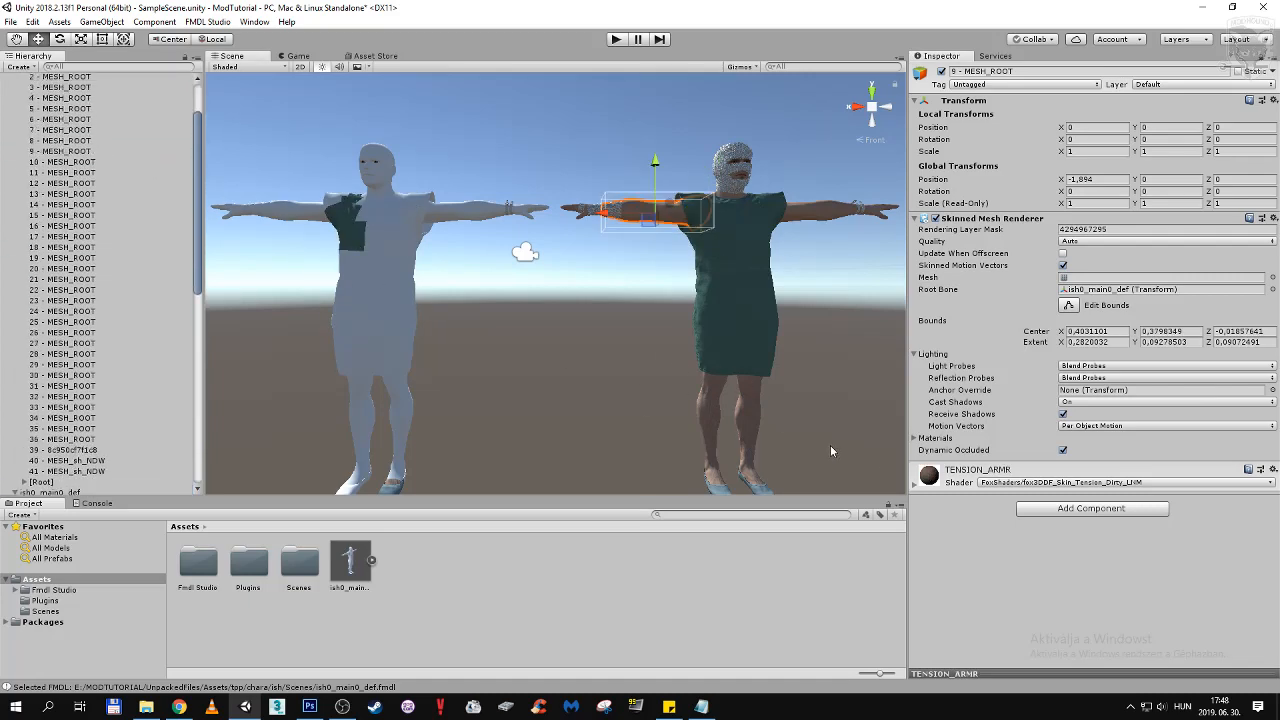
{"action": "left_click_drag", "start_coordinate": [926, 475], "coordinate": [82, 154]}
Assign the original's TENSION_HANDR to the clean-face model's 10 - MESH_ROOT and TENSION_NECKL to its 11 - MESH_ROOT
{"action": "key", "text": "Down"}
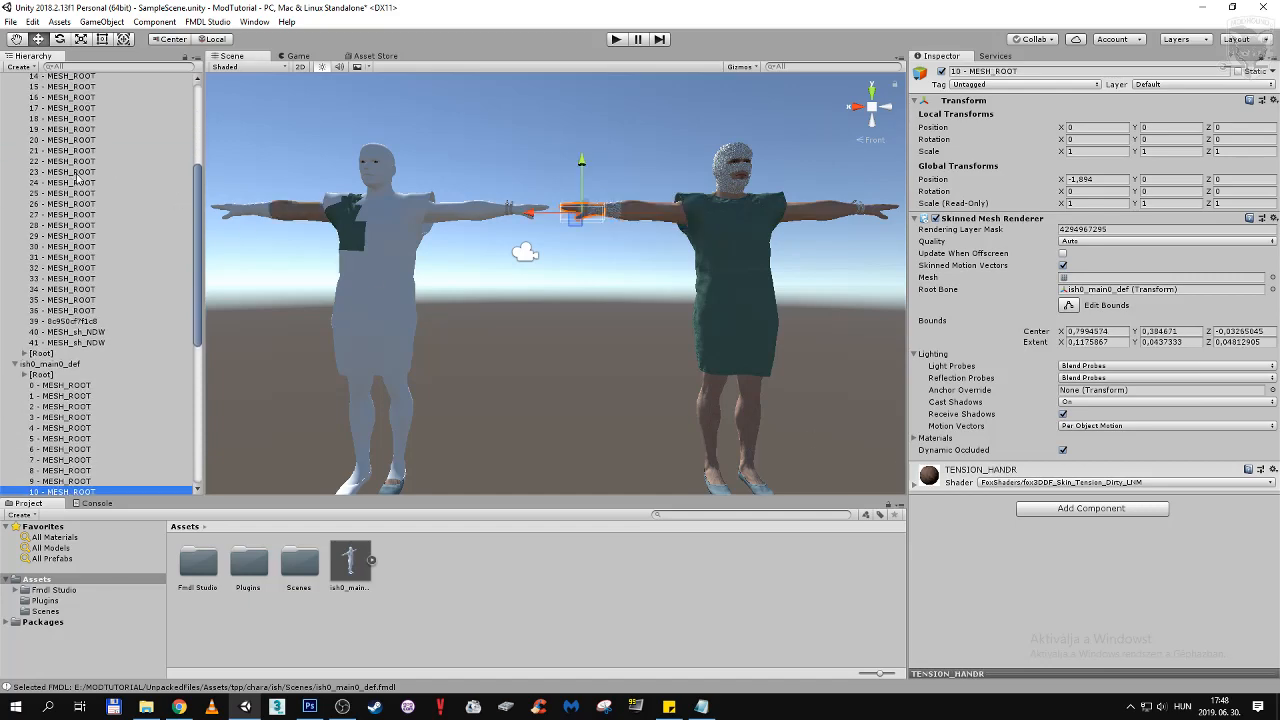
{"action": "scroll", "coordinate": [76, 180], "scroll_direction": "up", "scroll_amount": 2}
{"action": "left_click_drag", "start_coordinate": [929, 476], "coordinate": [84, 114]}
{"action": "key", "text": "Down"}
{"action": "scroll", "coordinate": [84, 172], "scroll_direction": "up", "scroll_amount": 3}
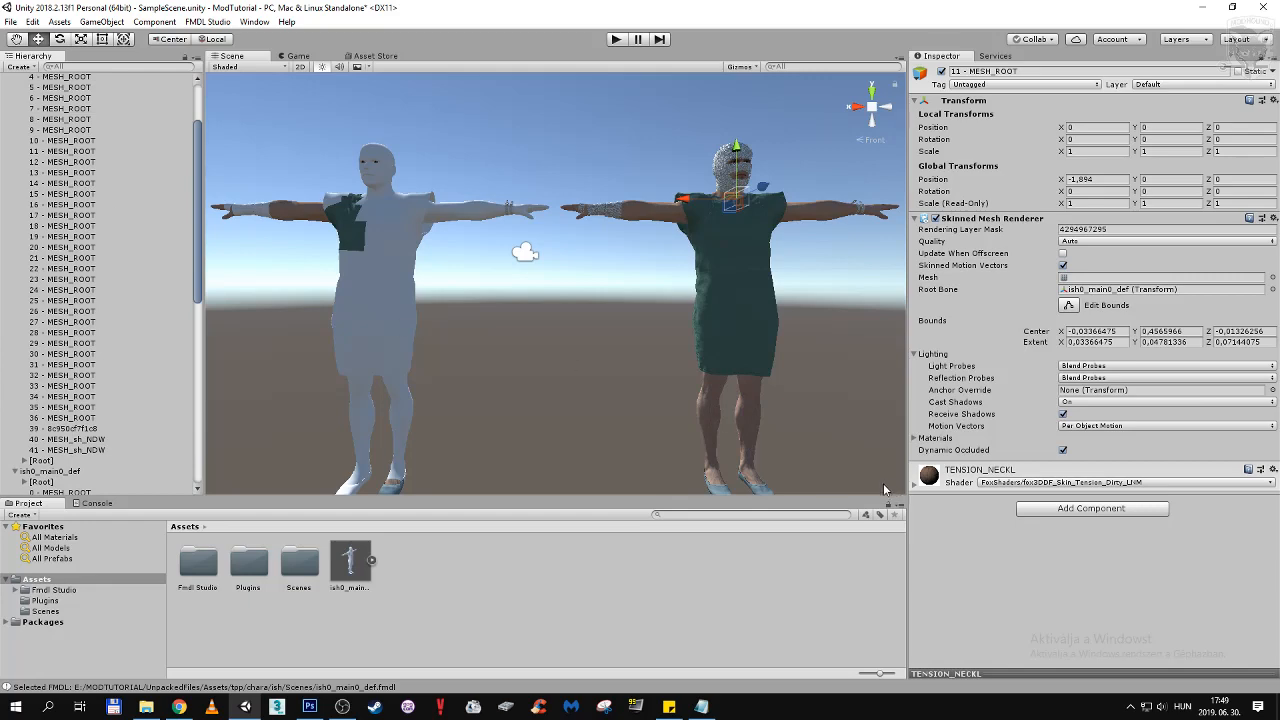
{"action": "left_click_drag", "start_coordinate": [925, 480], "coordinate": [85, 152]}
Assign the original's TENSION_NECKR to the clean-face model's 12 - MESH_ROOT and ish0_body_mat to its 13 - MESH_ROOT
{"action": "key", "text": "Down"}
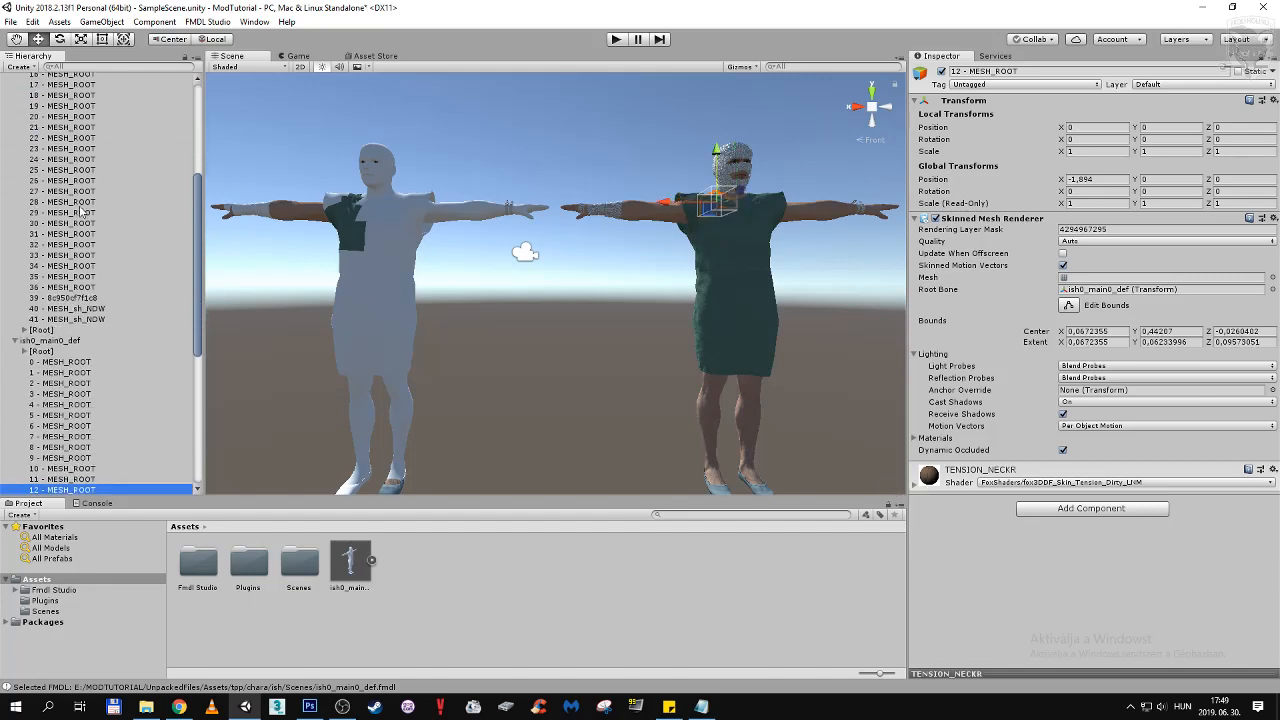
{"action": "scroll", "coordinate": [84, 210], "scroll_direction": "up", "scroll_amount": 3}
{"action": "left_click_drag", "start_coordinate": [936, 482], "coordinate": [85, 151]}
{"action": "key", "text": "Down"}
{"action": "scroll", "coordinate": [88, 210], "scroll_direction": "up", "scroll_amount": 3}
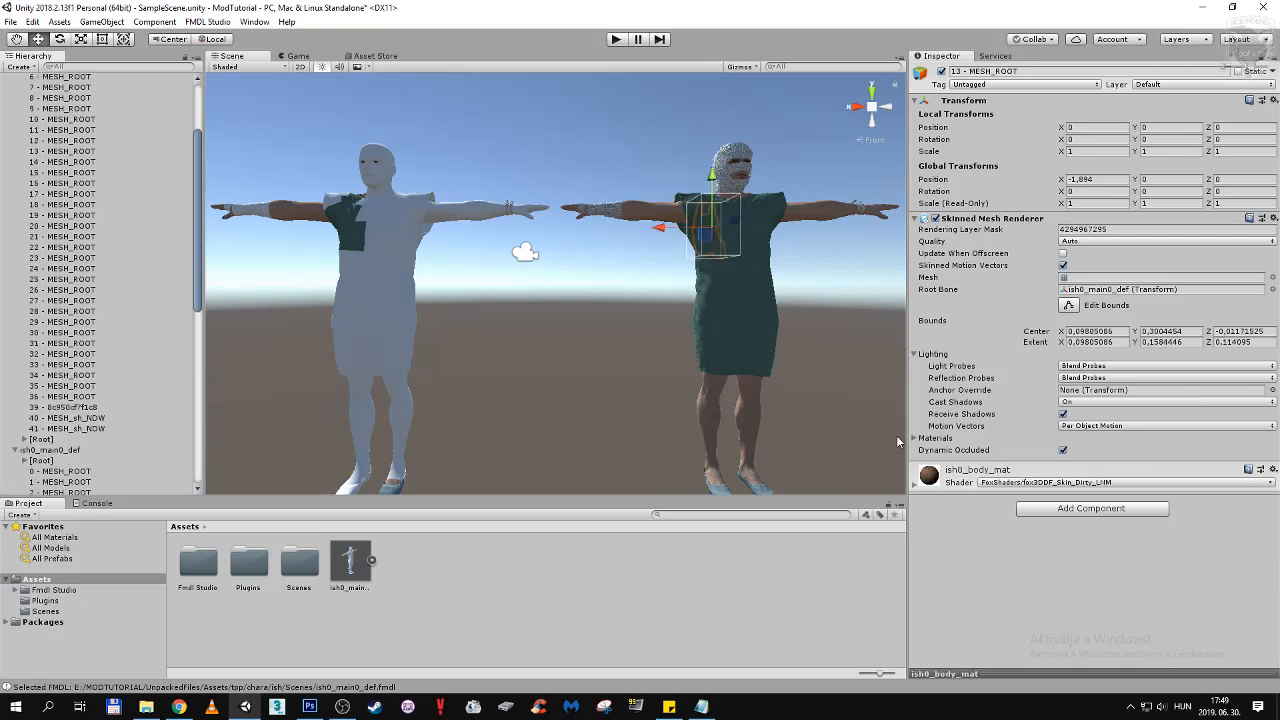
{"action": "left_click_drag", "start_coordinate": [929, 476], "coordinate": [86, 155]}
Assign the original's TENSION_BODY to the clean-face model's 14 - MESH_ROOT and TENSION_ARML to its 15 - MESH_ROOT
{"action": "key", "text": "Down"}
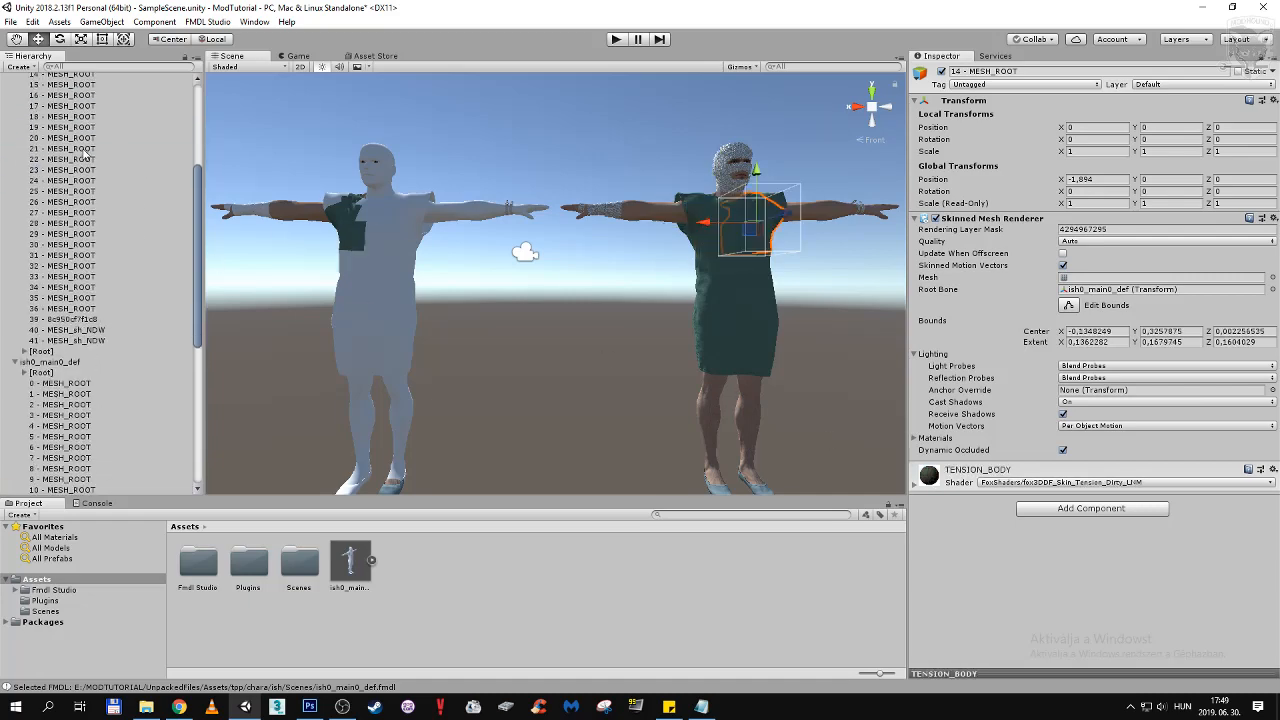
{"action": "scroll", "coordinate": [85, 170], "scroll_direction": "up", "scroll_amount": 2}
{"action": "left_click_drag", "start_coordinate": [929, 476], "coordinate": [76, 158]}
{"action": "key", "text": "Down"}
{"action": "scroll", "coordinate": [78, 206], "scroll_direction": "up", "scroll_amount": 2}
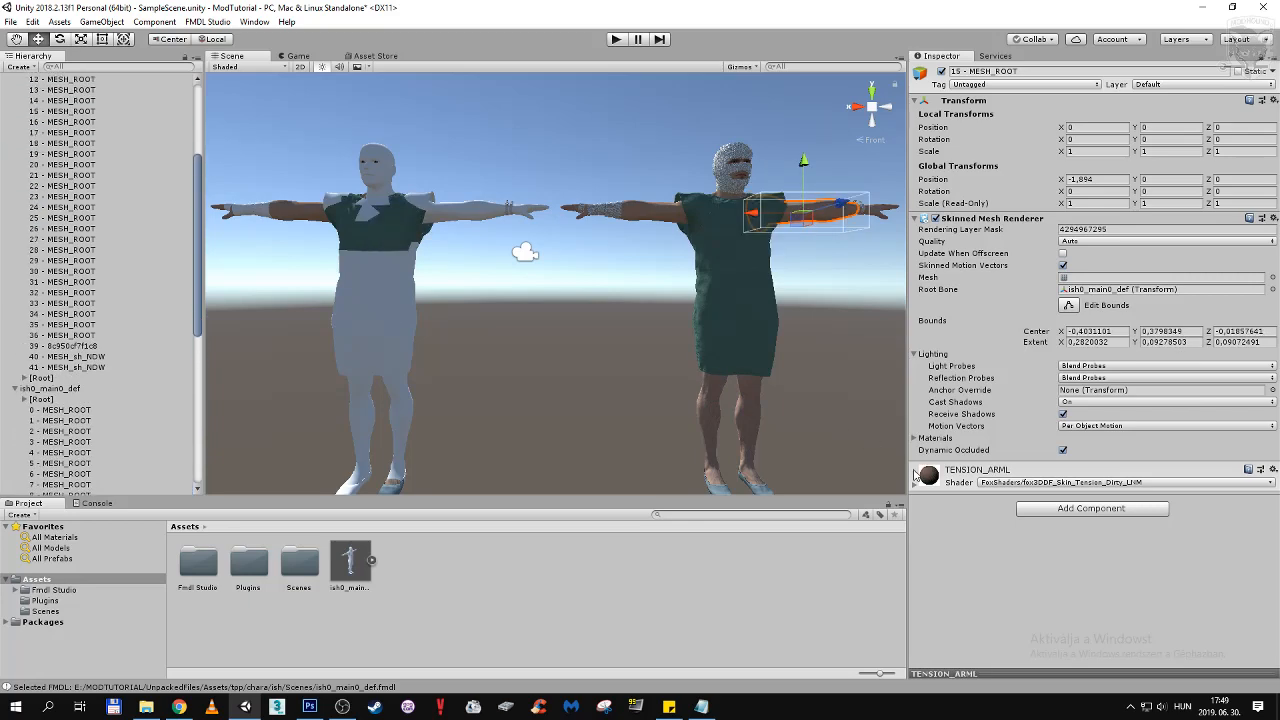
{"action": "left_click_drag", "start_coordinate": [929, 476], "coordinate": [84, 113]}
Assign the original's TENSION_HANDL to the clean-face model's 16 - MESH_ROOT and TENSION_NECKL to its 17 - MESH_ROOT
{"action": "key", "text": "Down"}
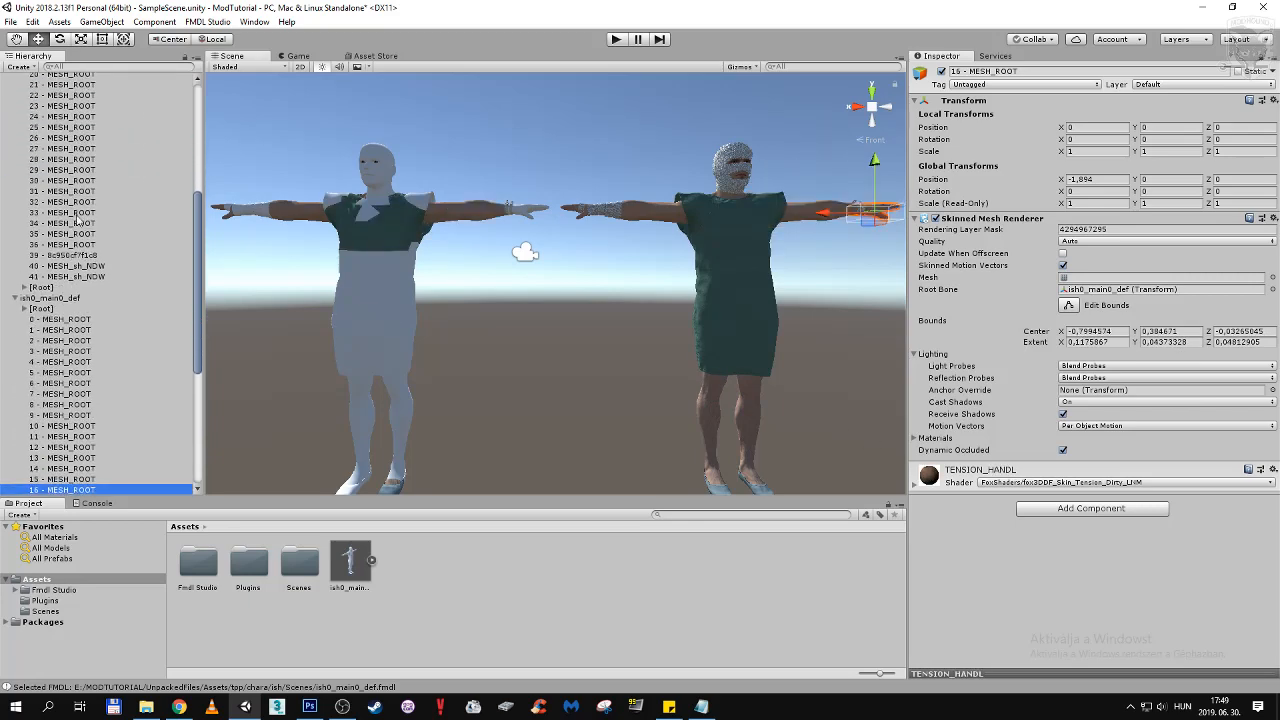
{"action": "scroll", "coordinate": [77, 220], "scroll_direction": "up", "scroll_amount": 3}
{"action": "left_click_drag", "start_coordinate": [948, 476], "coordinate": [78, 152]}
{"action": "key", "text": "Down"}
{"action": "scroll", "coordinate": [183, 279], "scroll_direction": "up", "scroll_amount": 3}
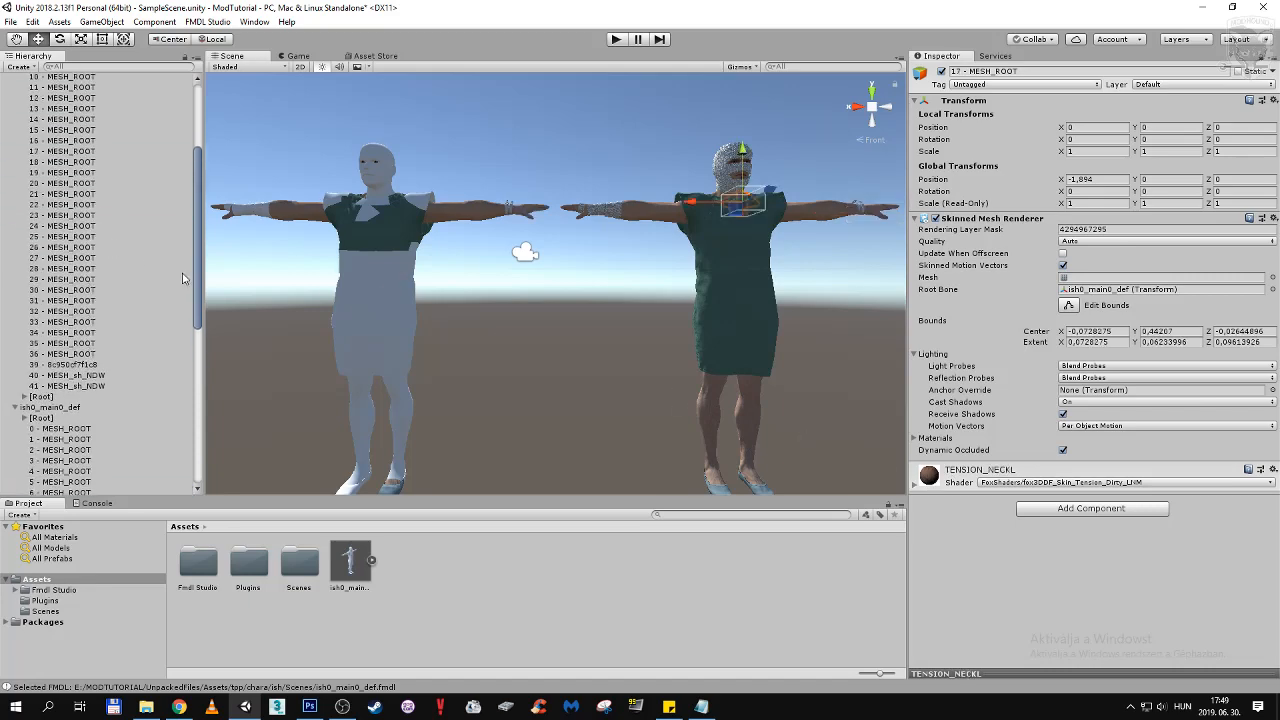
{"action": "left_click_drag", "start_coordinate": [925, 475], "coordinate": [72, 152]}
Assign the original's ish0_body_mat to the clean-face model's 18 - MESH_ROOT and ish0_face_mat to its 19 - MESH_ROOT
{"action": "key", "text": "Down"}
{"action": "scroll", "coordinate": [72, 157], "scroll_direction": "up", "scroll_amount": 1}
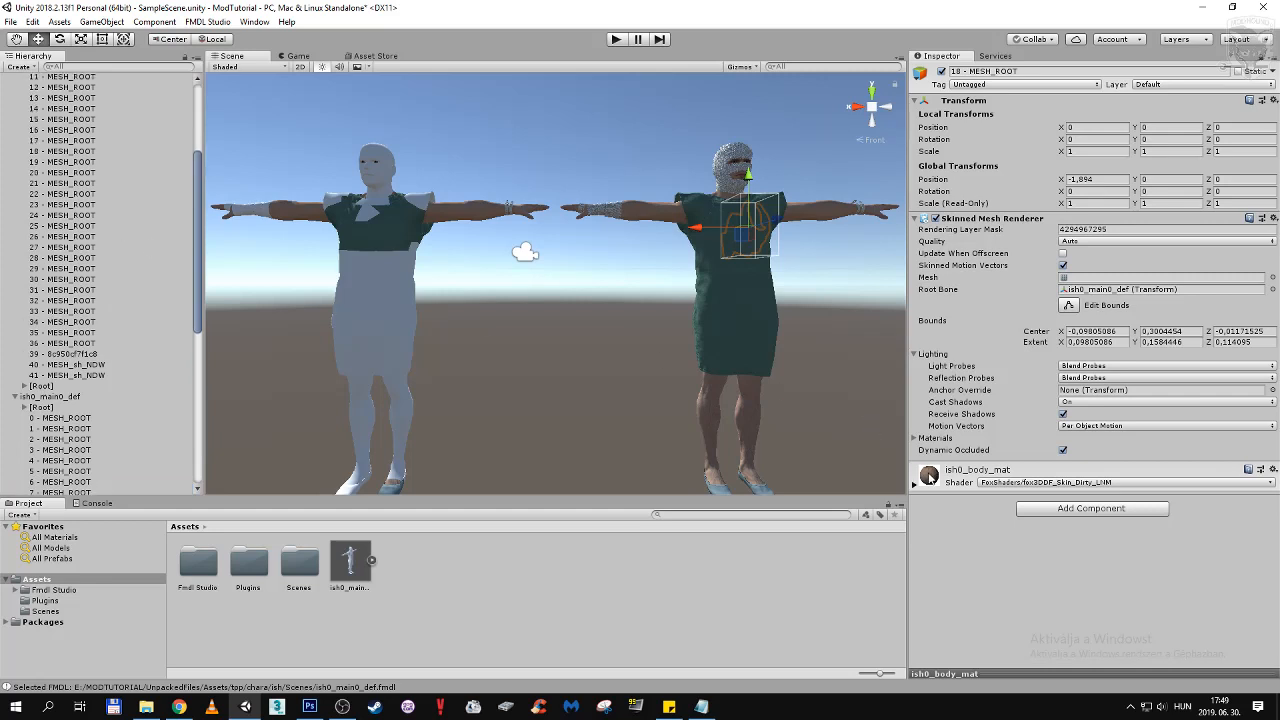
{"action": "left_click_drag", "start_coordinate": [928, 475], "coordinate": [72, 152]}
{"action": "key", "text": "Down"}
{"action": "scroll", "coordinate": [74, 197], "scroll_direction": "up", "scroll_amount": 4}
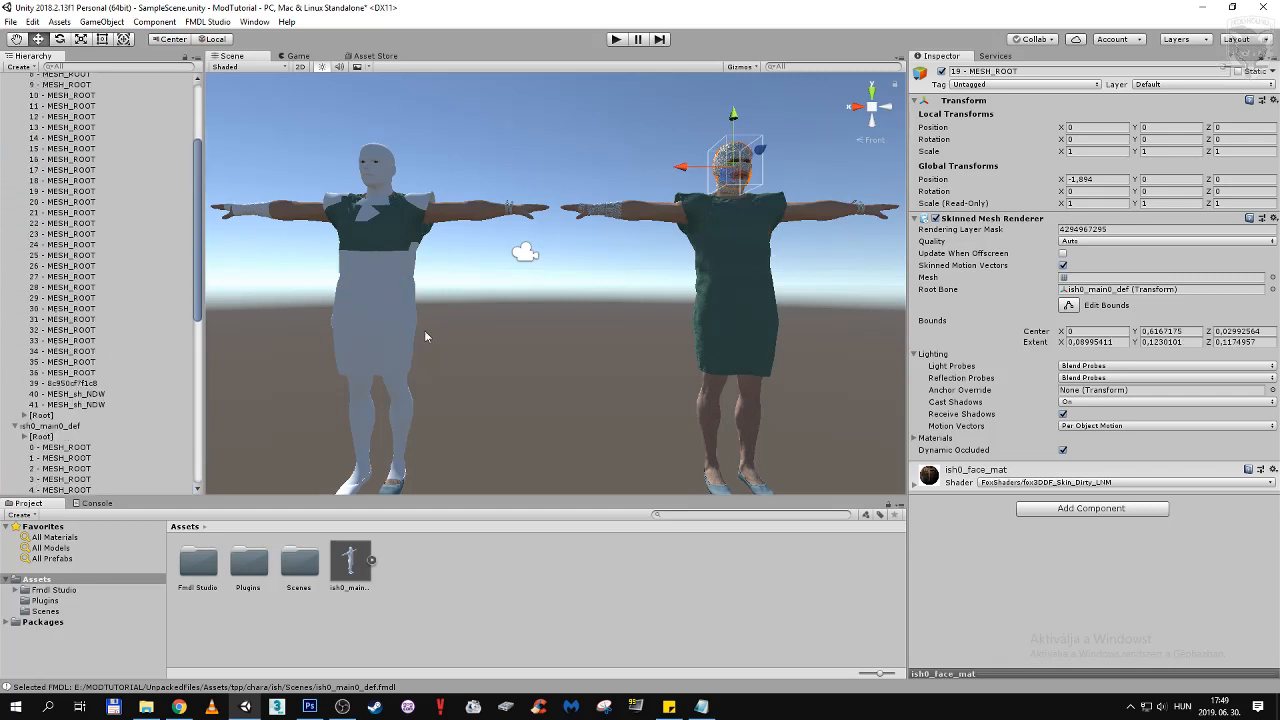
{"action": "left_click_drag", "start_coordinate": [921, 472], "coordinate": [86, 188]}
Assign the original's TENSION_LEGL to the clean-face model's 20 - MESH_ROOT and TENSION_LEGR to its 21 - MESH_ROOT
{"action": "key", "text": "Down"}
{"action": "scroll", "coordinate": [76, 227], "scroll_direction": "down", "scroll_amount": 2}
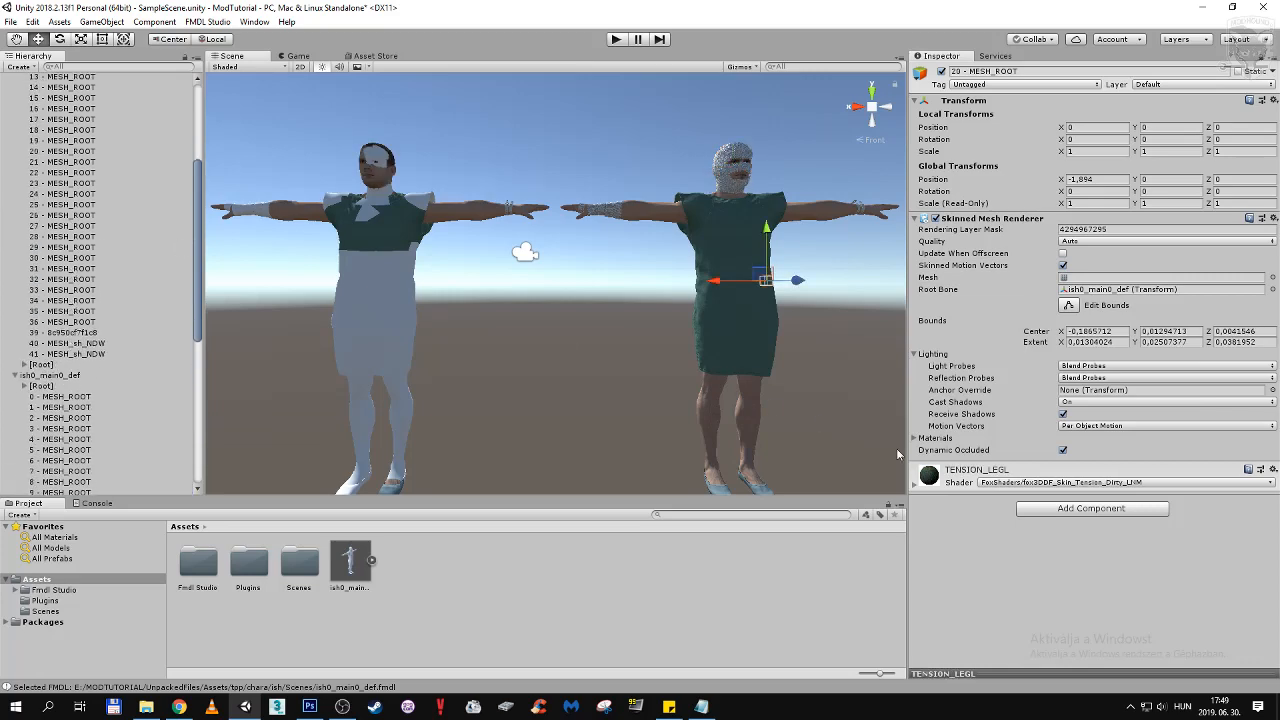
{"action": "left_click_drag", "start_coordinate": [929, 475], "coordinate": [72, 151]}
{"action": "key", "text": "Down"}
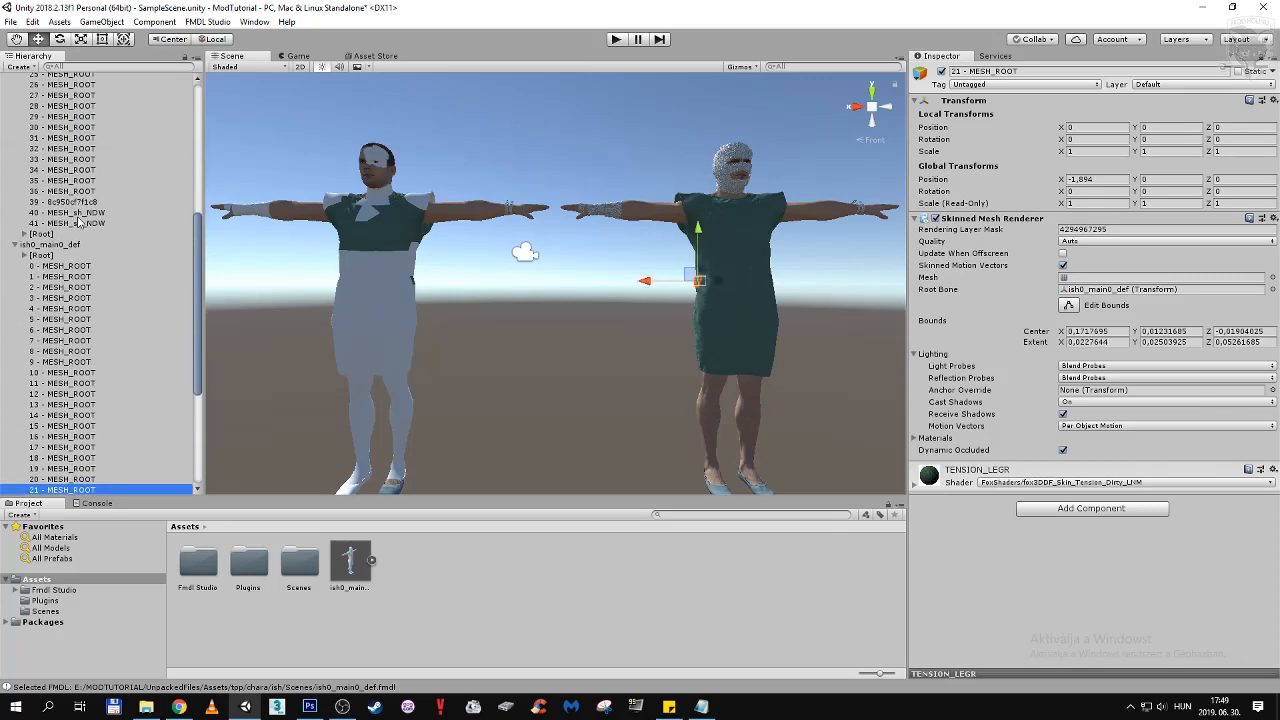
{"action": "scroll", "coordinate": [78, 220], "scroll_direction": "up", "scroll_amount": 4}
{"action": "left_click_drag", "start_coordinate": [933, 484], "coordinate": [75, 151]}
Assign the original's TENSION_BODY material to the clean-face model's 22 - MESH_ROOT and 23 - MESH_ROOT
{"action": "key", "text": "Down"}
{"action": "scroll", "coordinate": [96, 242], "scroll_direction": "up", "scroll_amount": 7}
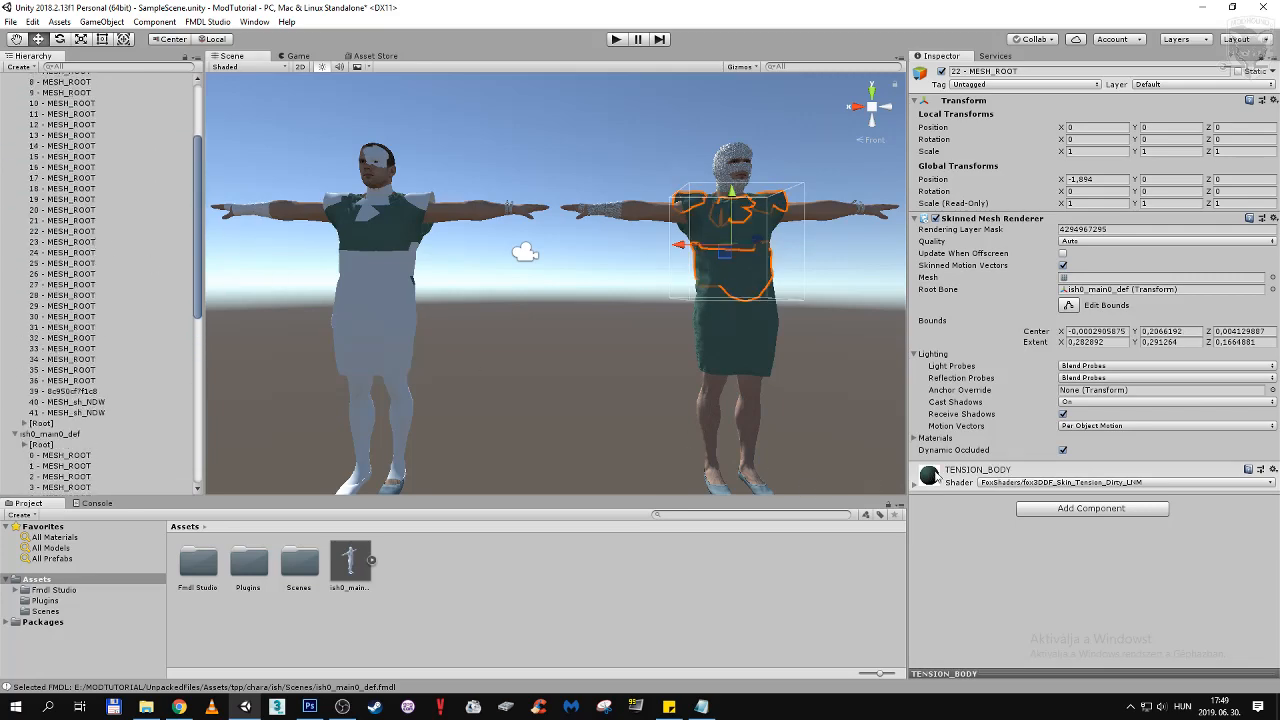
{"action": "left_click_drag", "start_coordinate": [933, 477], "coordinate": [64, 236]}
{"action": "key", "text": "Down"}
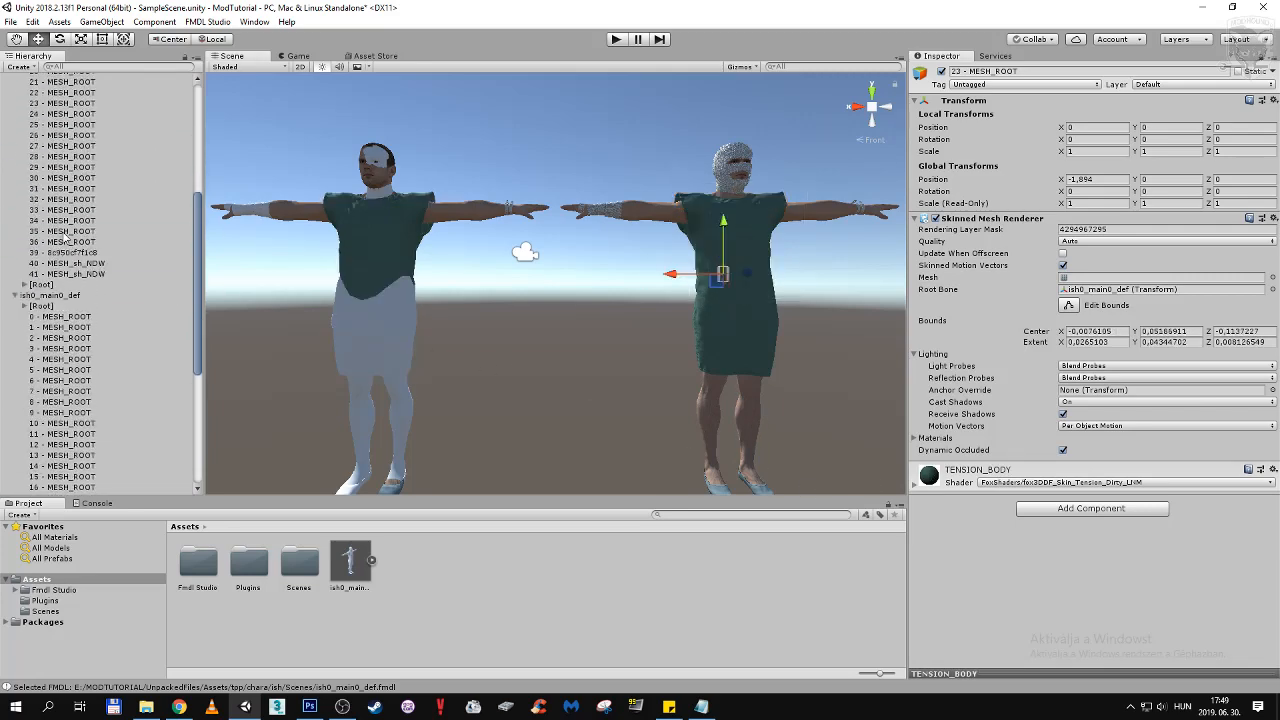
{"action": "scroll", "coordinate": [64, 236], "scroll_direction": "up", "scroll_amount": 3}
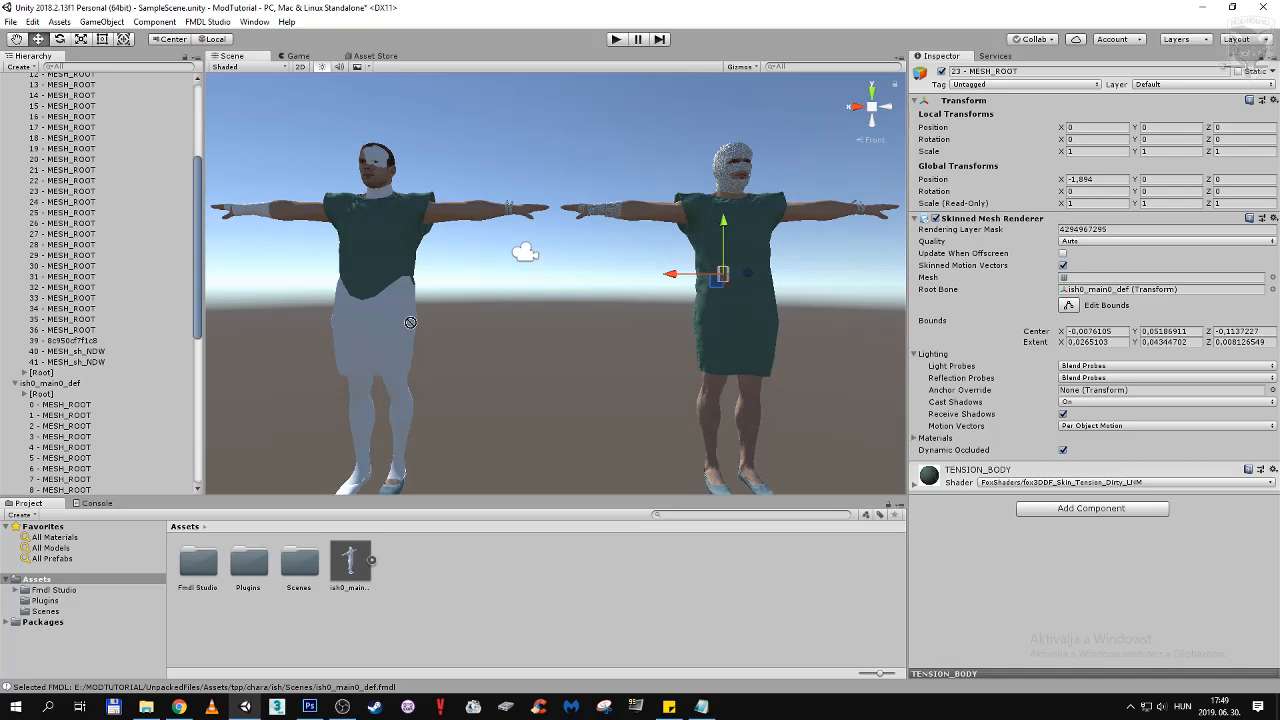
{"action": "left_click", "coordinate": [64, 191]}
Assign the original's TENSION_NECKL to the clean-face model's 24 - MESH_ROOT and TENSION_NECKR to its 25 - MESH_ROOT
{"action": "key", "text": "Down"}
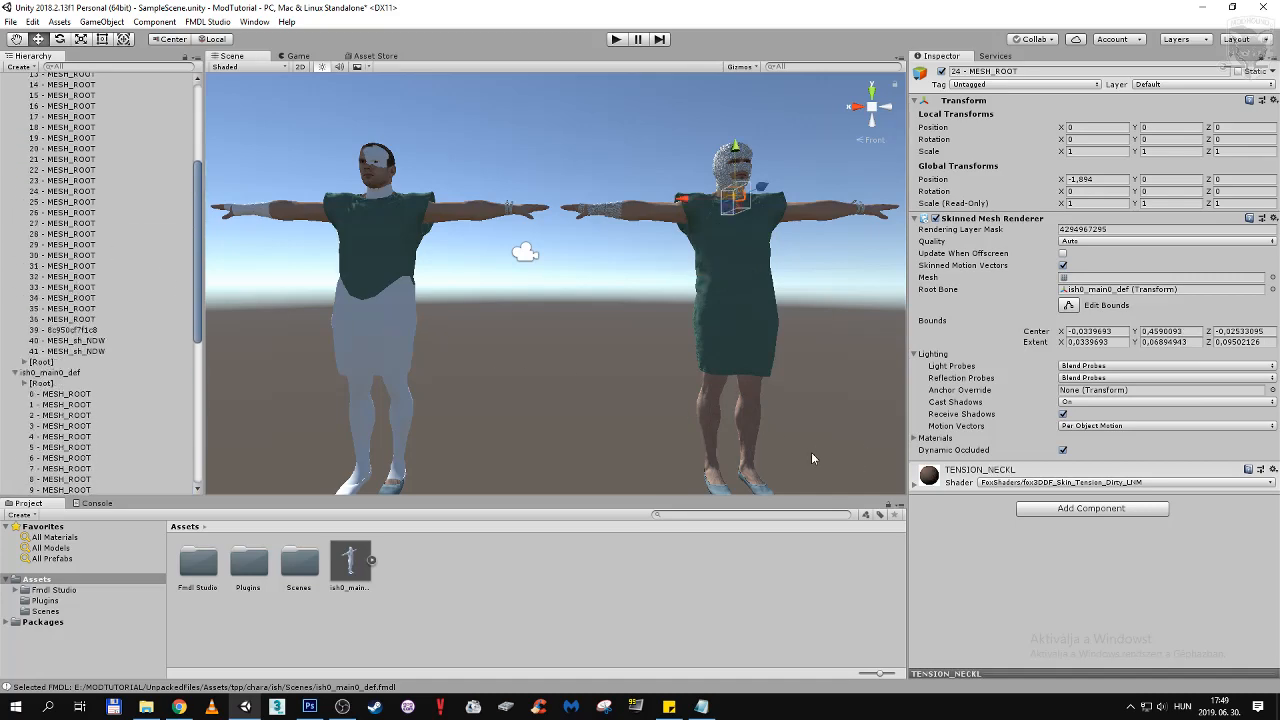
{"action": "left_click", "coordinate": [85, 201]}
{"action": "scroll", "coordinate": [82, 235], "scroll_direction": "down", "scroll_amount": 2}
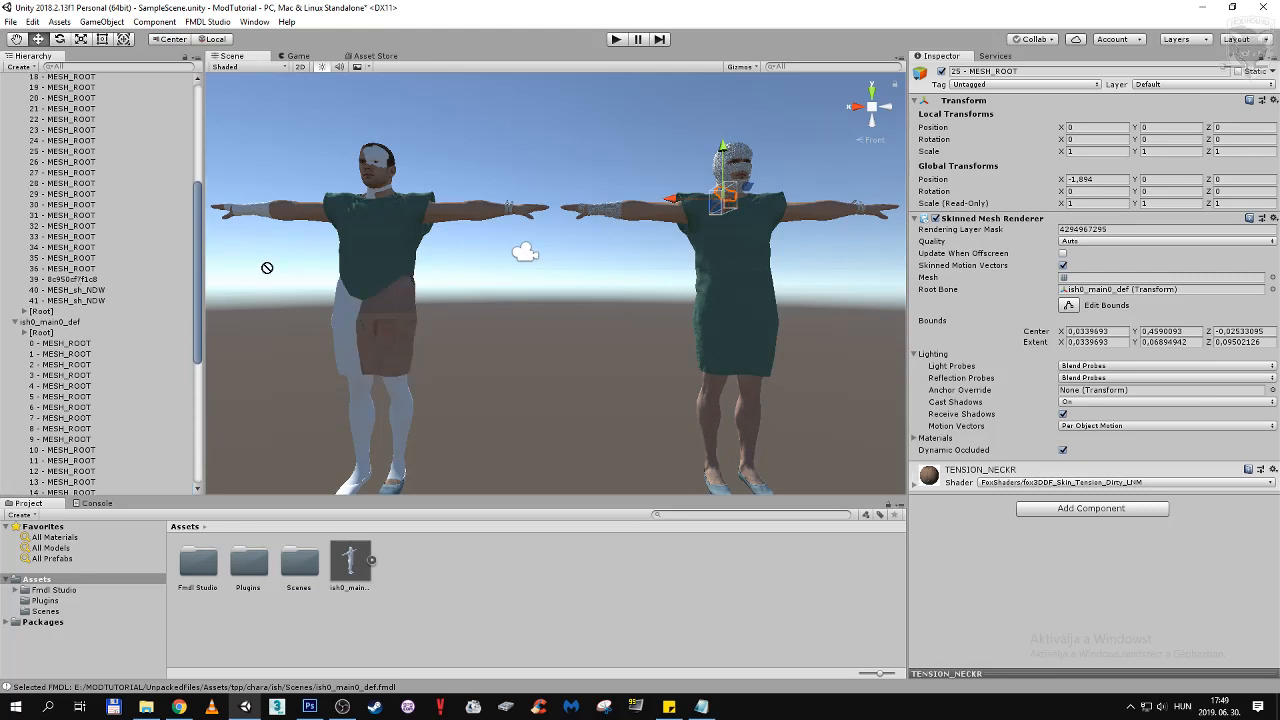
{"action": "left_click", "coordinate": [64, 161]}
Assign the original's ish0_body_mat to the clean-face model's 26 - MESH_ROOT and ish0_face_mat to its 27 - MESH_ROOT
{"action": "scroll", "coordinate": [68, 222], "scroll_direction": "down", "scroll_amount": 3}
{"action": "scroll", "coordinate": [67, 222], "scroll_direction": "up", "scroll_amount": 3}
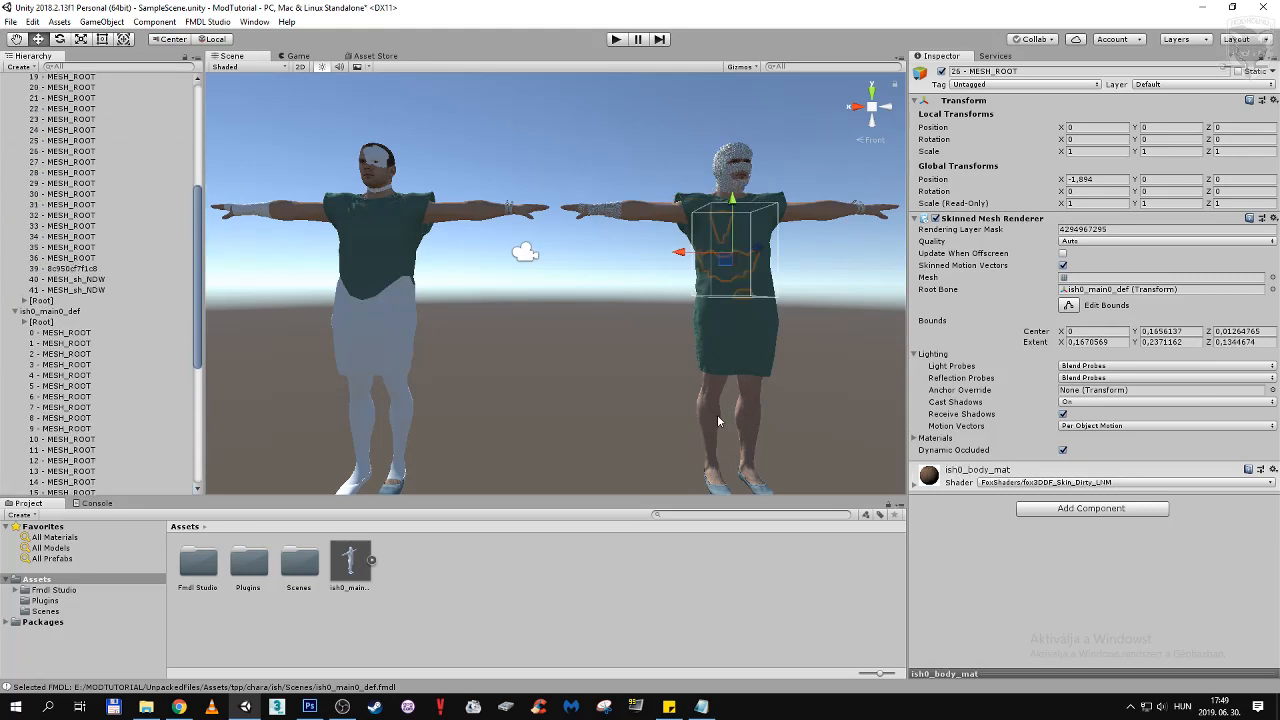
{"action": "left_click", "coordinate": [80, 161]}
{"action": "scroll", "coordinate": [100, 230], "scroll_direction": "up", "scroll_amount": 1}
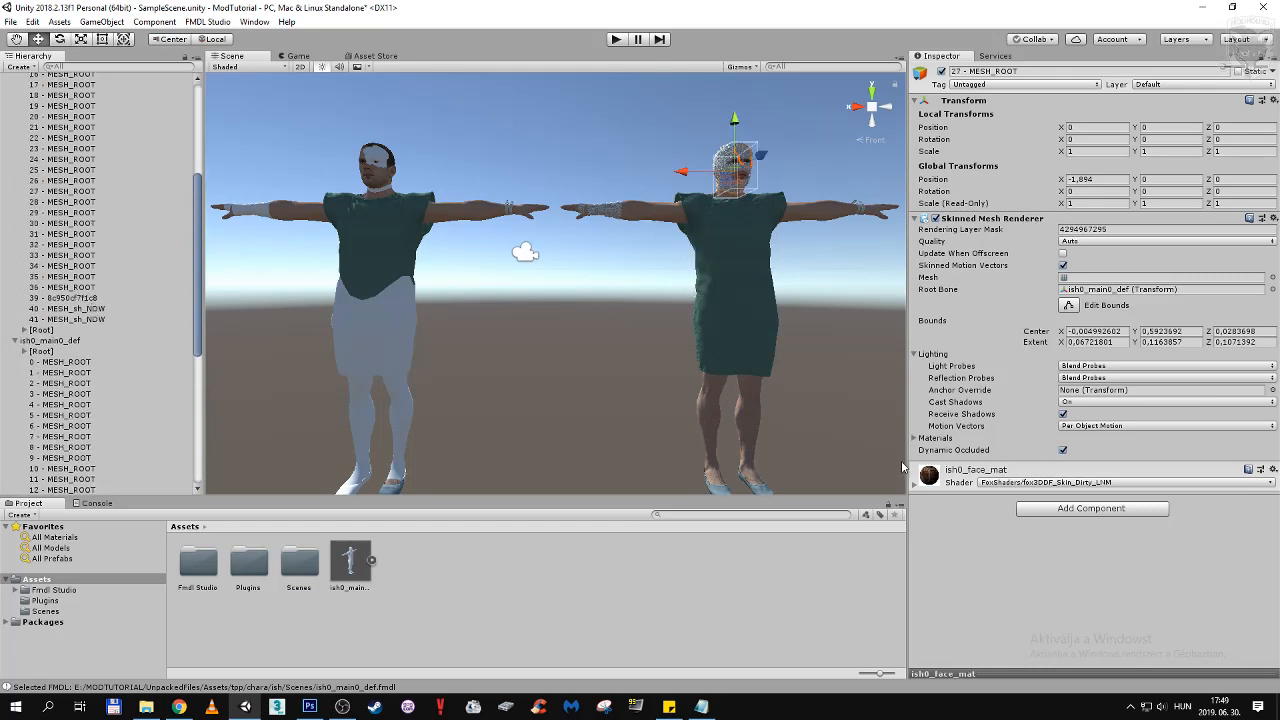
{"action": "left_click", "coordinate": [73, 201]}
Assign TENSION_LEGL to the clean-face model's 28 - MESH_ROOT and the material of the original's 29 - MESH_ROOT to its 29 - MESH_ROOT
{"action": "scroll", "coordinate": [73, 197], "scroll_direction": "down", "scroll_amount": 3}
{"action": "scroll", "coordinate": [84, 235], "scroll_direction": "up", "scroll_amount": 3}
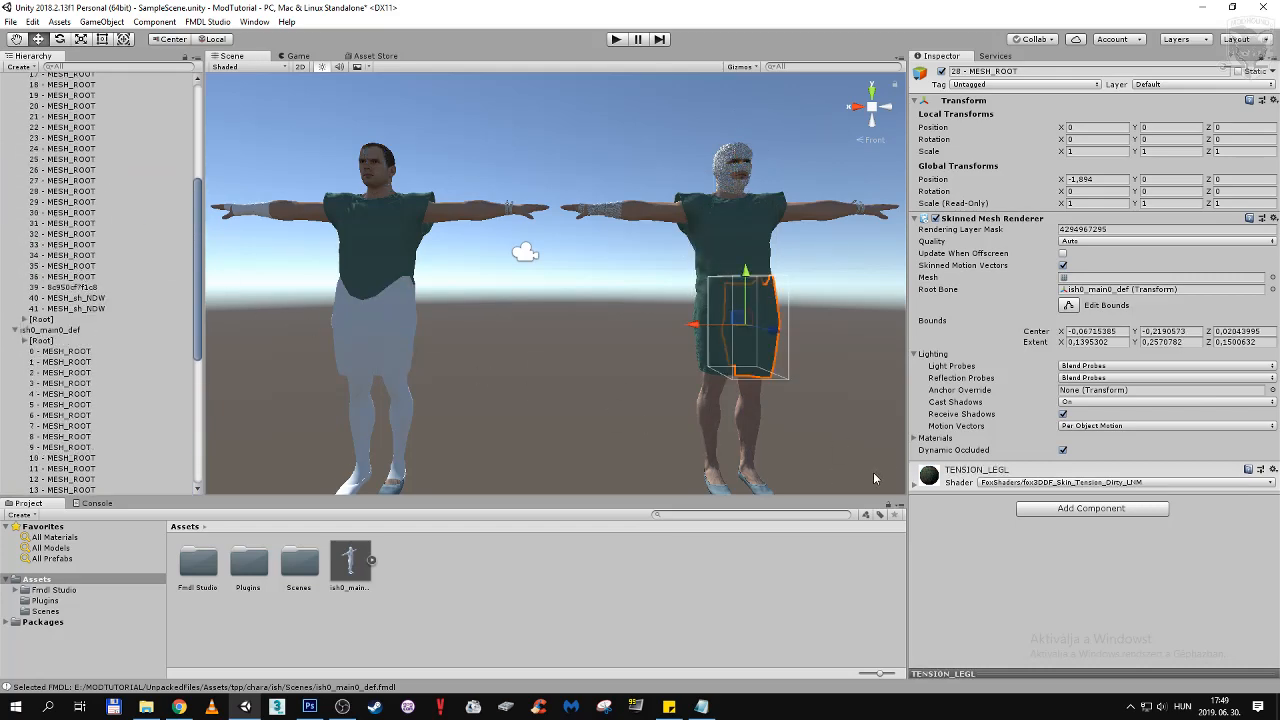
{"action": "left_click_drag", "start_coordinate": [929, 476], "coordinate": [73, 201]}
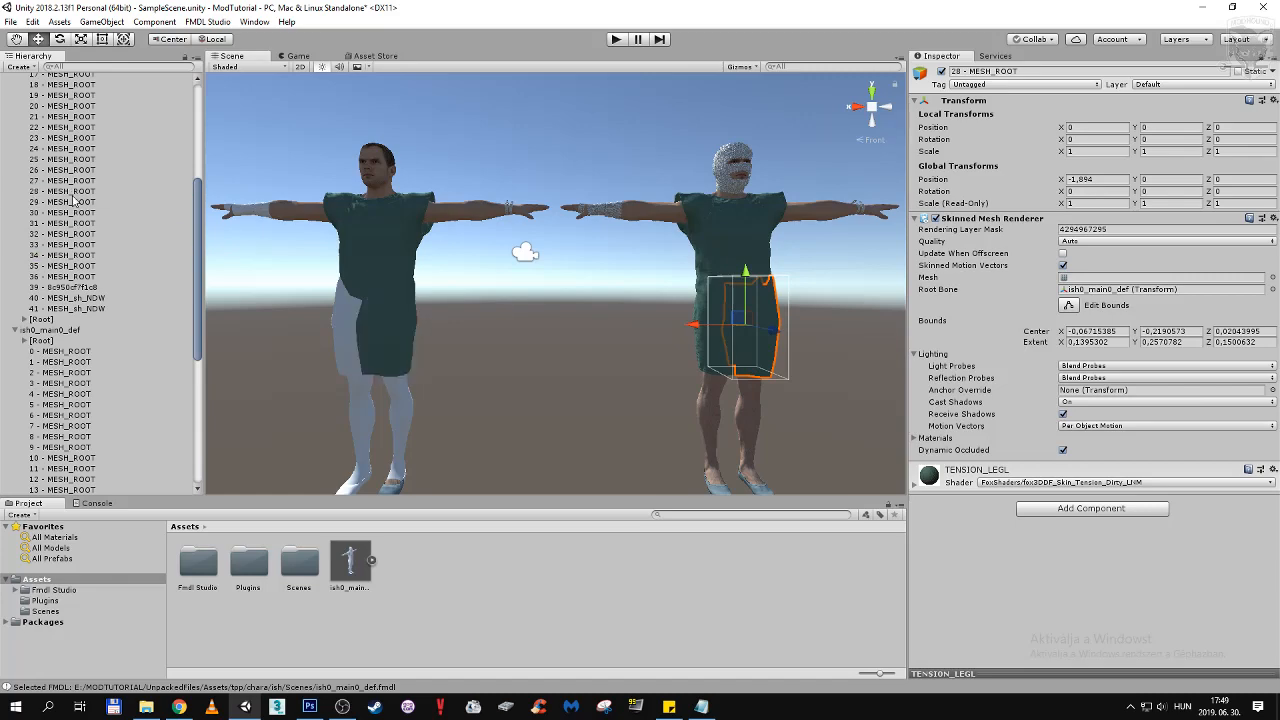
{"action": "left_click", "coordinate": [73, 201]}
{"action": "scroll", "coordinate": [73, 201], "scroll_direction": "down", "scroll_amount": 2}
{"action": "left_click_drag", "start_coordinate": [932, 480], "coordinate": [79, 152]}
Assign the original's TENSION_BODY material to the clean-face model's 30 - MESH_ROOT and 31 - MESH_ROOT
{"action": "key", "text": "Down"}
{"action": "scroll", "coordinate": [78, 178], "scroll_direction": "up", "scroll_amount": 1}
{"action": "scroll", "coordinate": [80, 226], "scroll_direction": "up", "scroll_amount": 3}
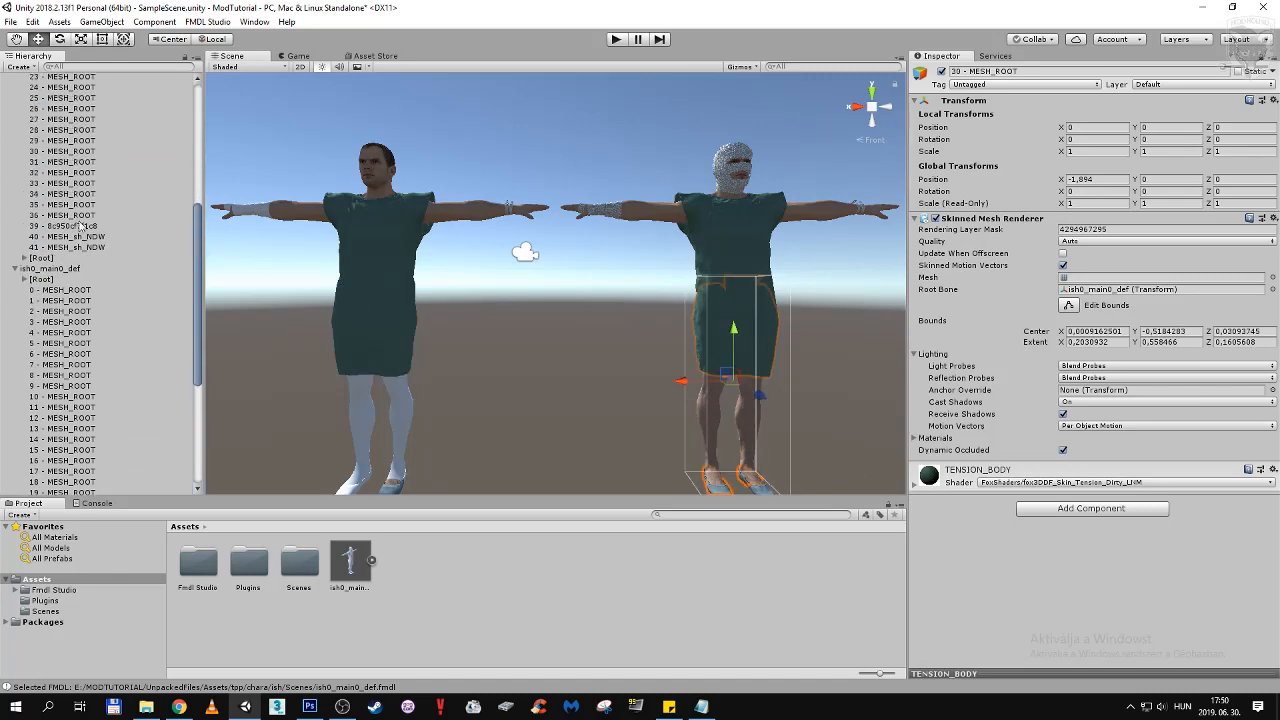
{"action": "left_click_drag", "start_coordinate": [932, 480], "coordinate": [94, 153]}
{"action": "key", "text": "Down"}
{"action": "scroll", "coordinate": [98, 258], "scroll_direction": "up", "scroll_amount": 5}
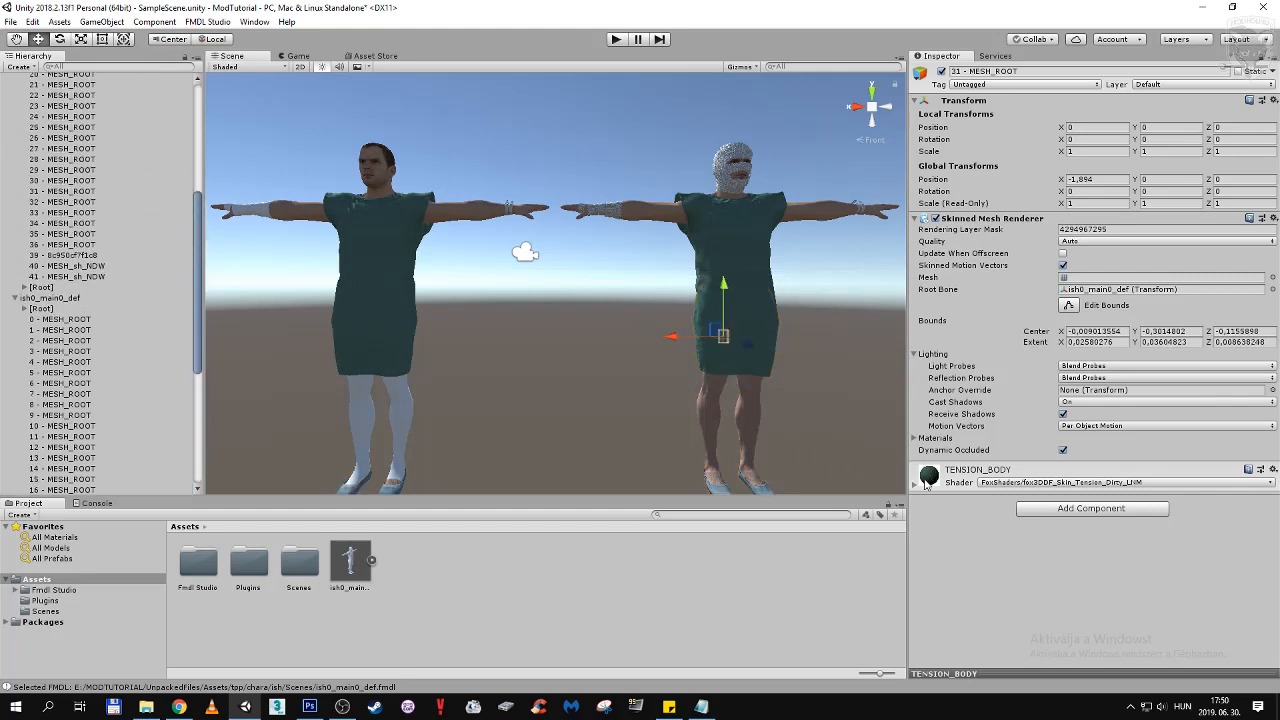
{"action": "left_click_drag", "start_coordinate": [926, 482], "coordinate": [70, 192]}
Assign the original's TENSION_FOOTR to the clean-face model's 32 - MESH_ROOT and TENSION_BODYLEGL to its 33 - MESH_ROOT
{"action": "key", "text": "Down"}
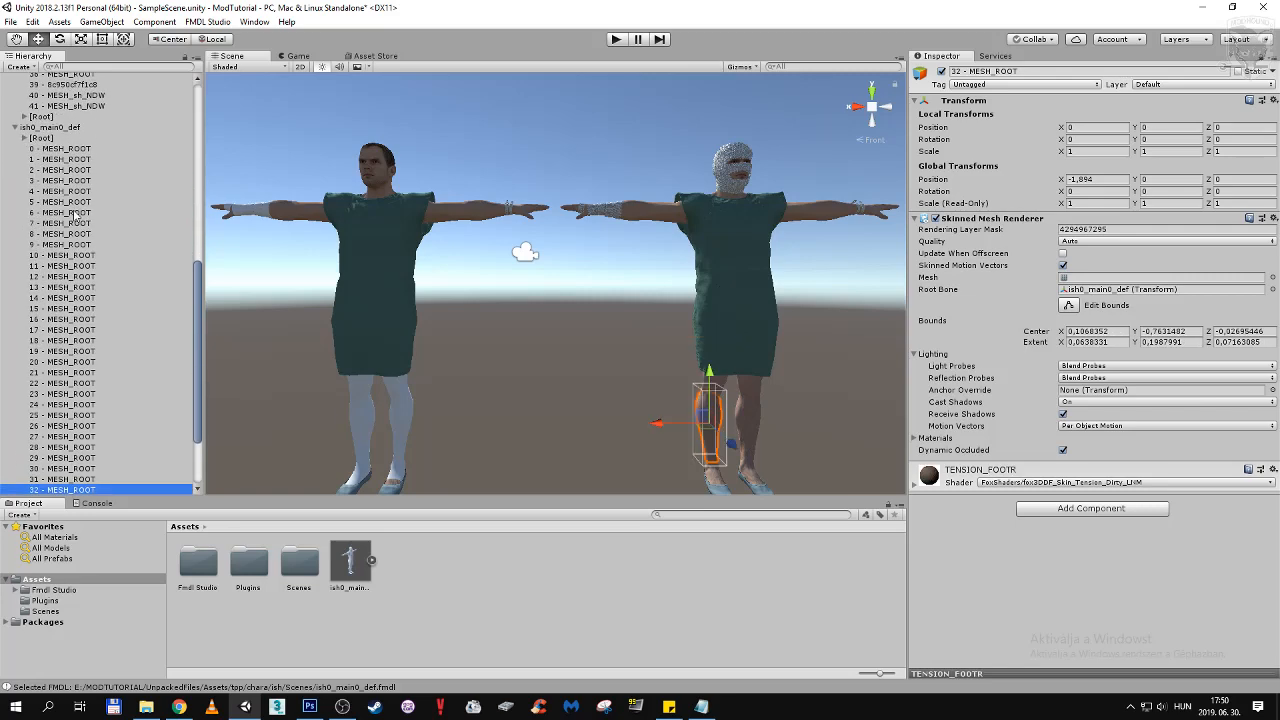
{"action": "scroll", "coordinate": [75, 215], "scroll_direction": "up", "scroll_amount": 5}
{"action": "left_click_drag", "start_coordinate": [928, 478], "coordinate": [85, 196]}
{"action": "key", "text": "Down"}
{"action": "scroll", "coordinate": [83, 215], "scroll_direction": "up", "scroll_amount": 3}
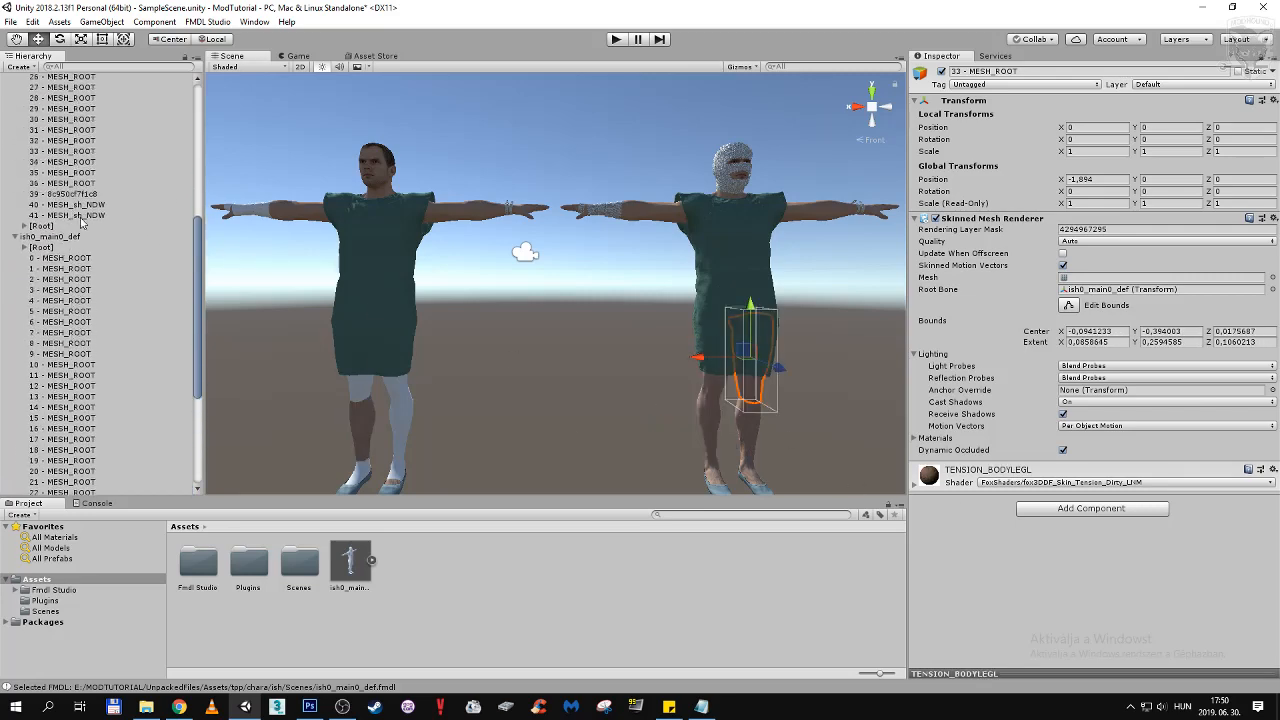
{"action": "left_click_drag", "start_coordinate": [936, 479], "coordinate": [80, 154]}
Assign the original's TENSION_BODYLEGR to the clean-face model's 34 - MESH_ROOT and TENSION_FOOTL to its 35 - MESH_ROOT
{"action": "key", "text": "Down"}
{"action": "scroll", "coordinate": [86, 198], "scroll_direction": "up", "scroll_amount": 4}
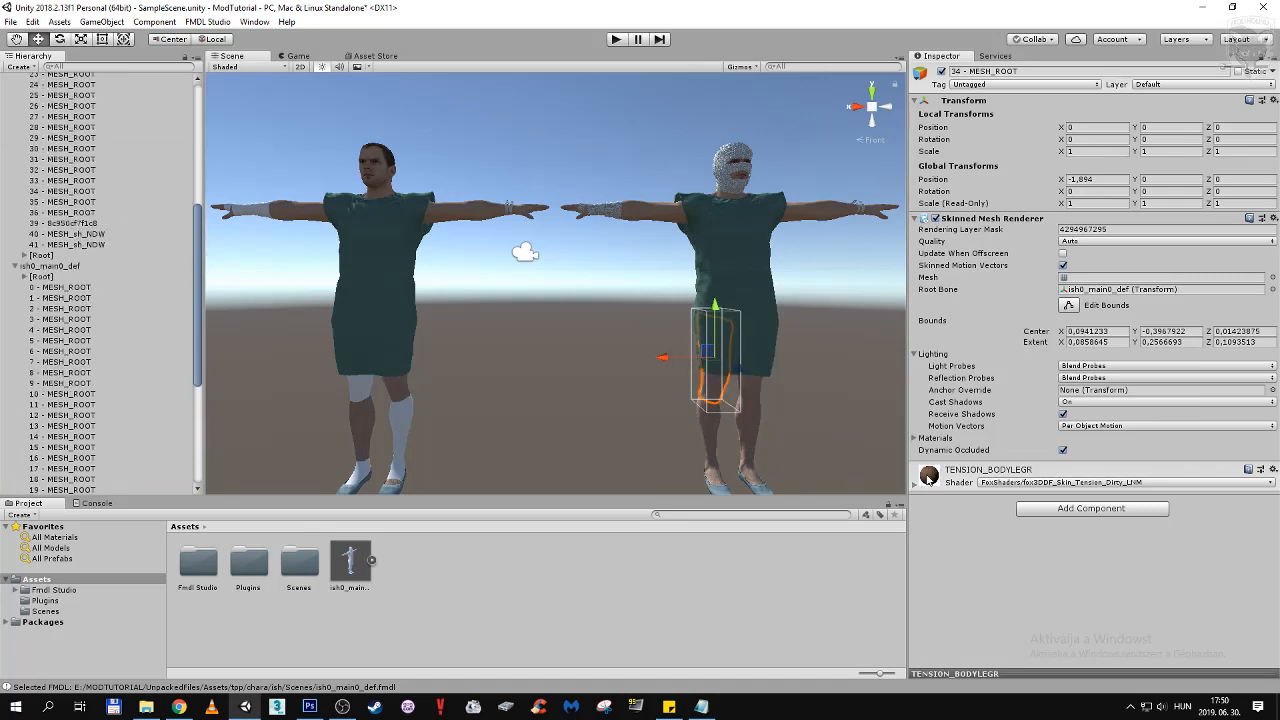
{"action": "left_click_drag", "start_coordinate": [928, 479], "coordinate": [82, 191]}
{"action": "scroll", "coordinate": [86, 198], "scroll_direction": "down", "scroll_amount": 4}
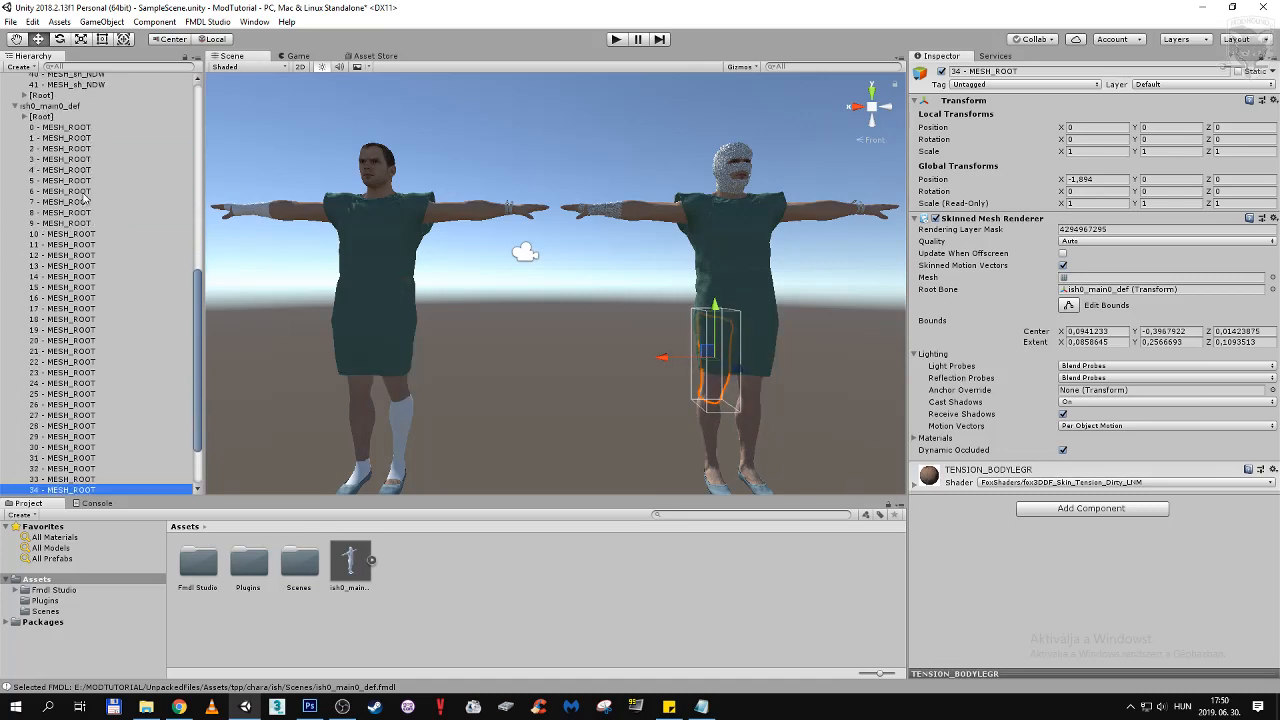
{"action": "key", "text": "Down"}
{"action": "scroll", "coordinate": [84, 197], "scroll_direction": "up", "scroll_amount": 3}
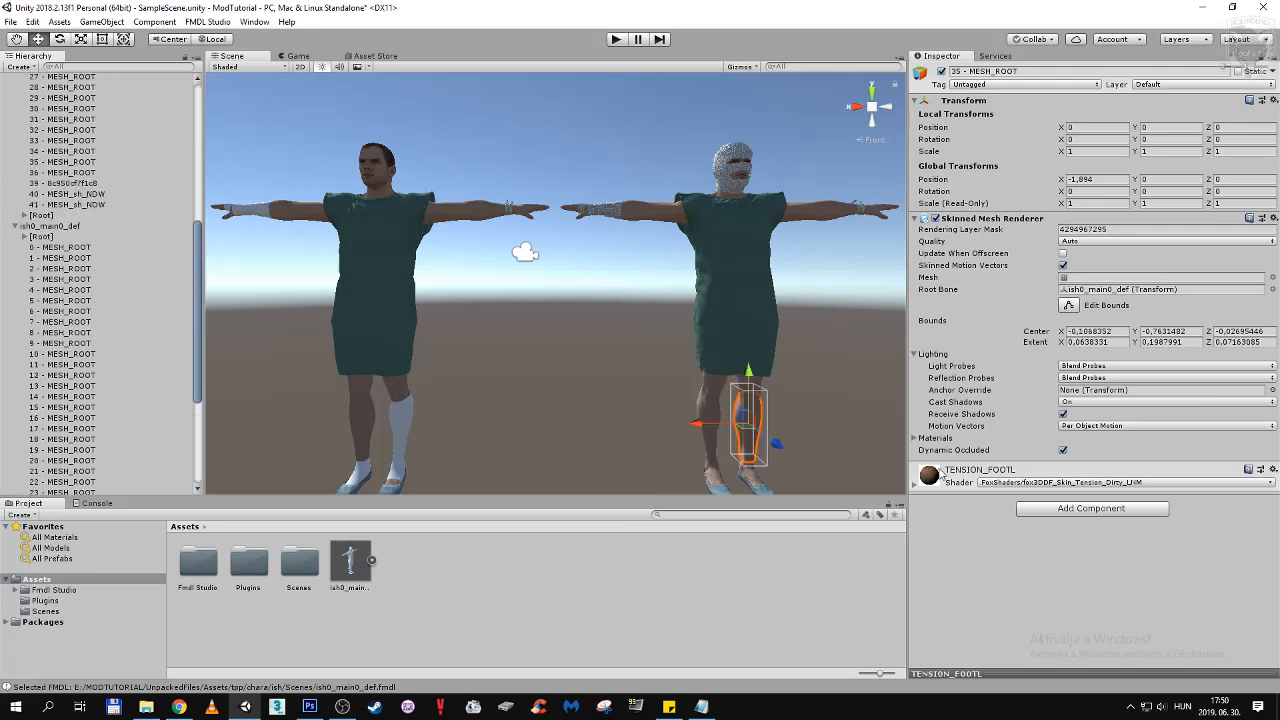
{"action": "left_click_drag", "start_coordinate": [941, 474], "coordinate": [82, 172]}
Assign the ish0_body_mat material from the original model's 36 - MESH_ROOT to the clean-face model's 36 - MESH_ROOT
{"action": "key", "text": "Down"}
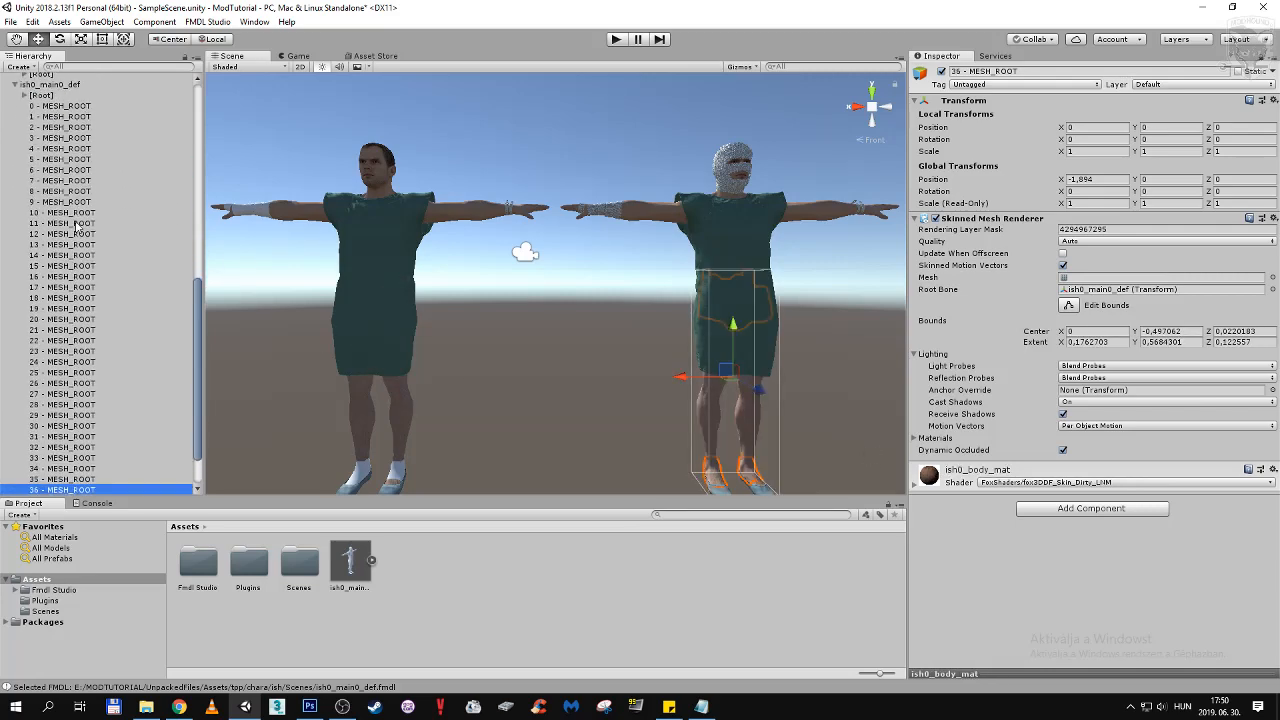
{"action": "scroll", "coordinate": [80, 245], "scroll_direction": "up", "scroll_amount": 4}
{"action": "left_click_drag", "start_coordinate": [931, 483], "coordinate": [80, 192]}
{"action": "scroll", "coordinate": [76, 268], "scroll_direction": "down", "scroll_amount": 5}
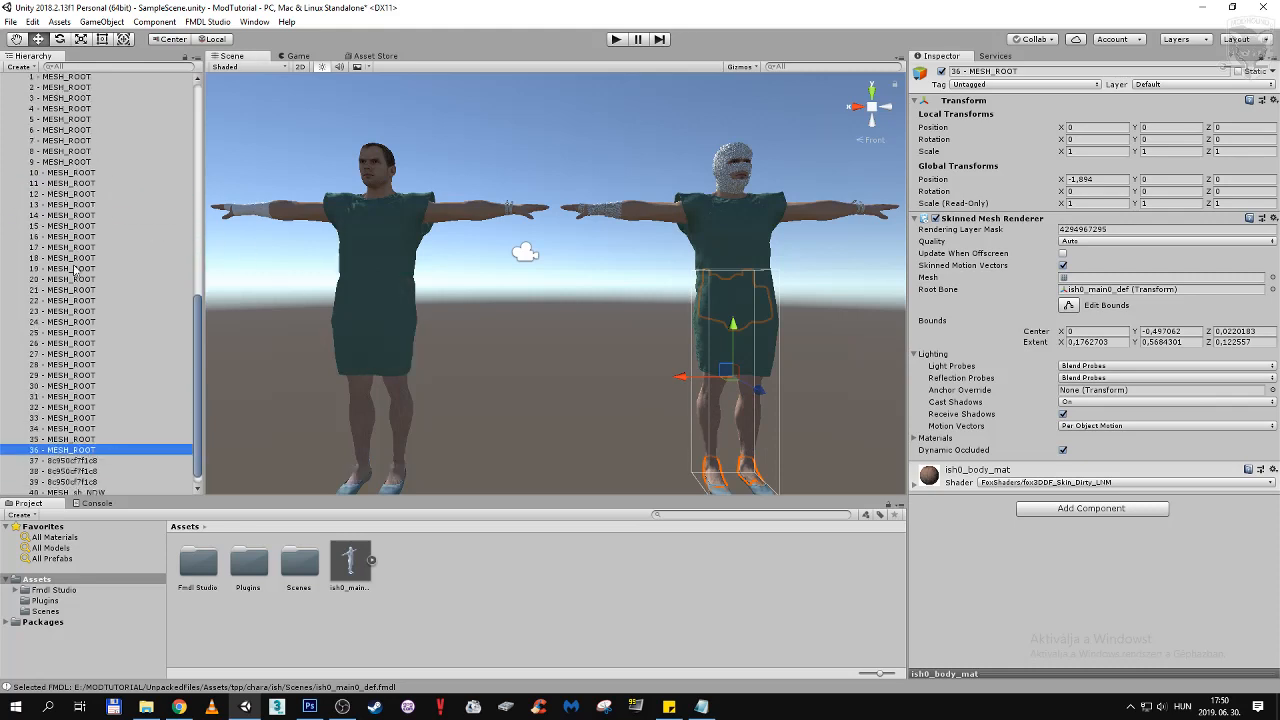
{"action": "scroll", "coordinate": [75, 268], "scroll_direction": "down", "scroll_amount": 1}
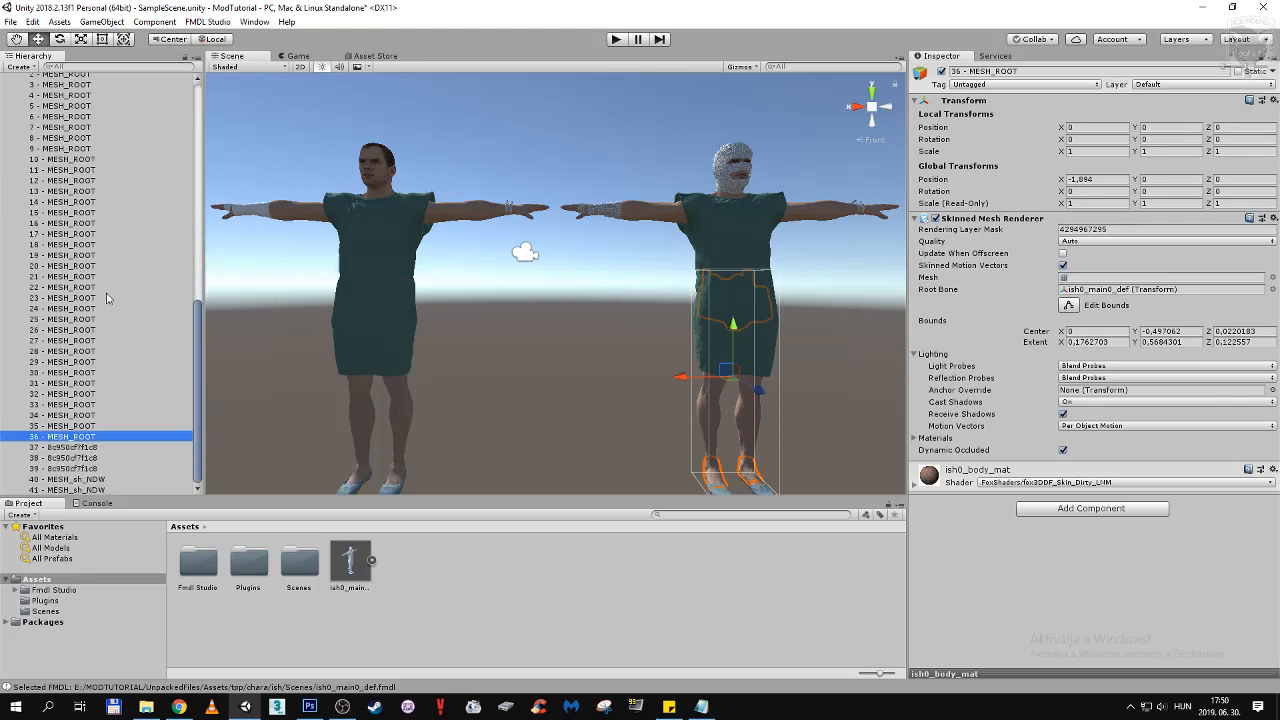
Compare the materials on the original model's 37, 38 and 39 - 8c950cf7f1c8 meshes
{"action": "left_click", "coordinate": [342, 706]}
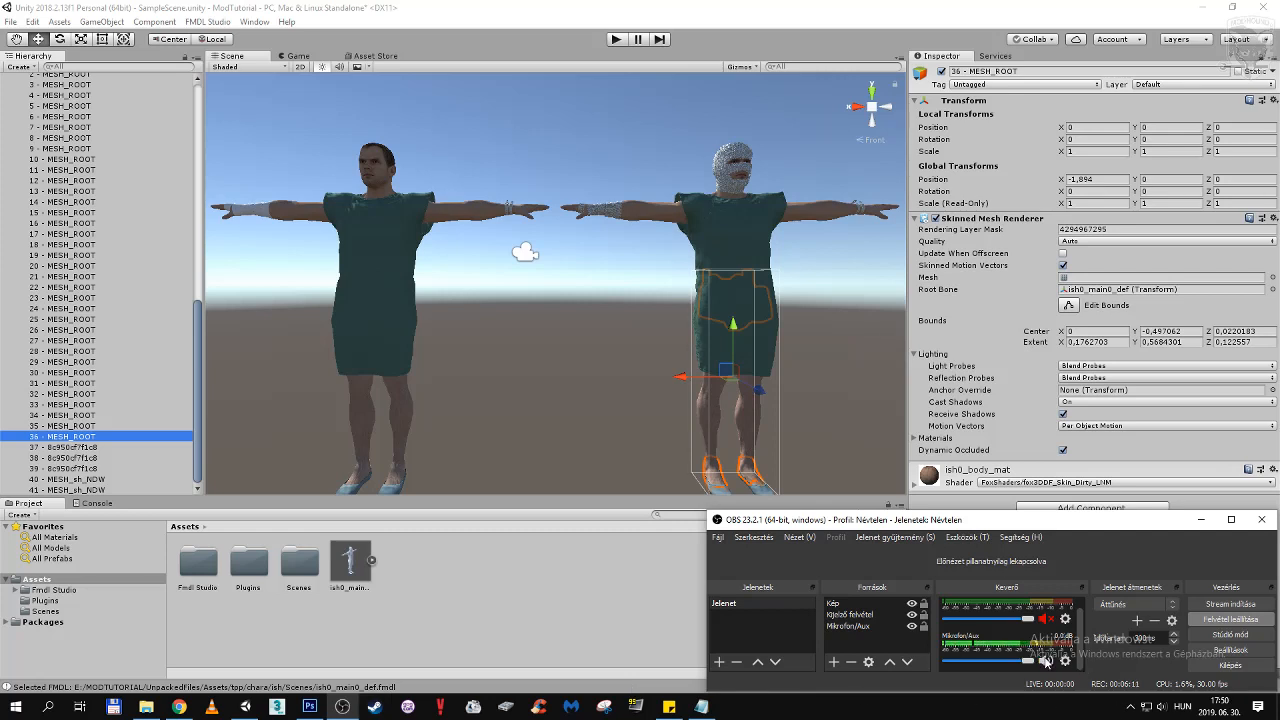
{"action": "left_click", "coordinate": [118, 450]}
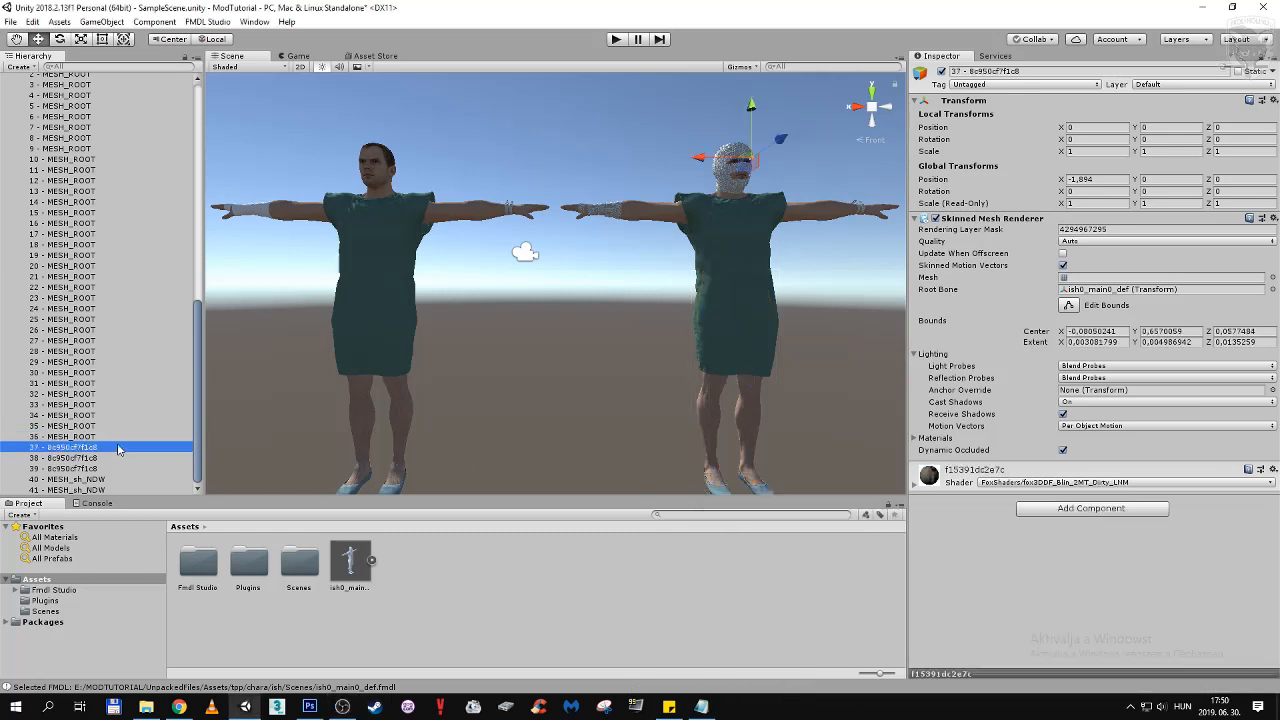
{"action": "left_click", "coordinate": [66, 456]}
{"action": "left_click", "coordinate": [68, 468]}
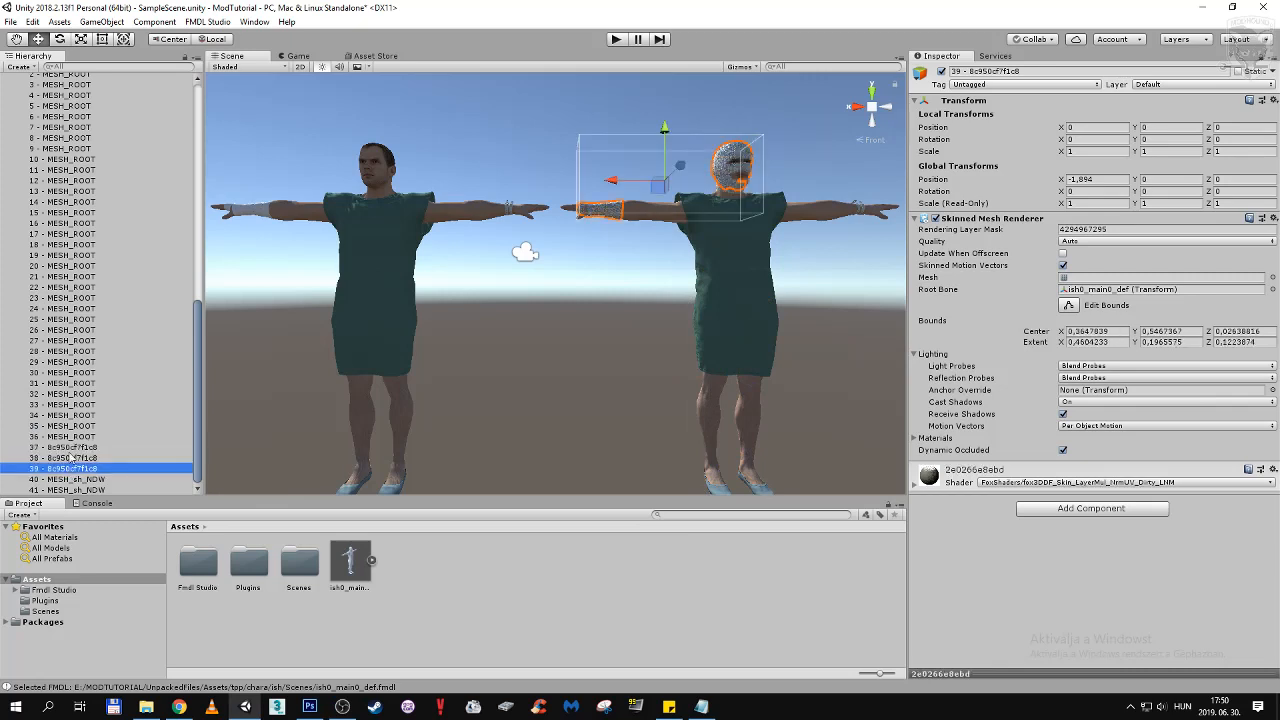
{"action": "left_click", "coordinate": [70, 450]}
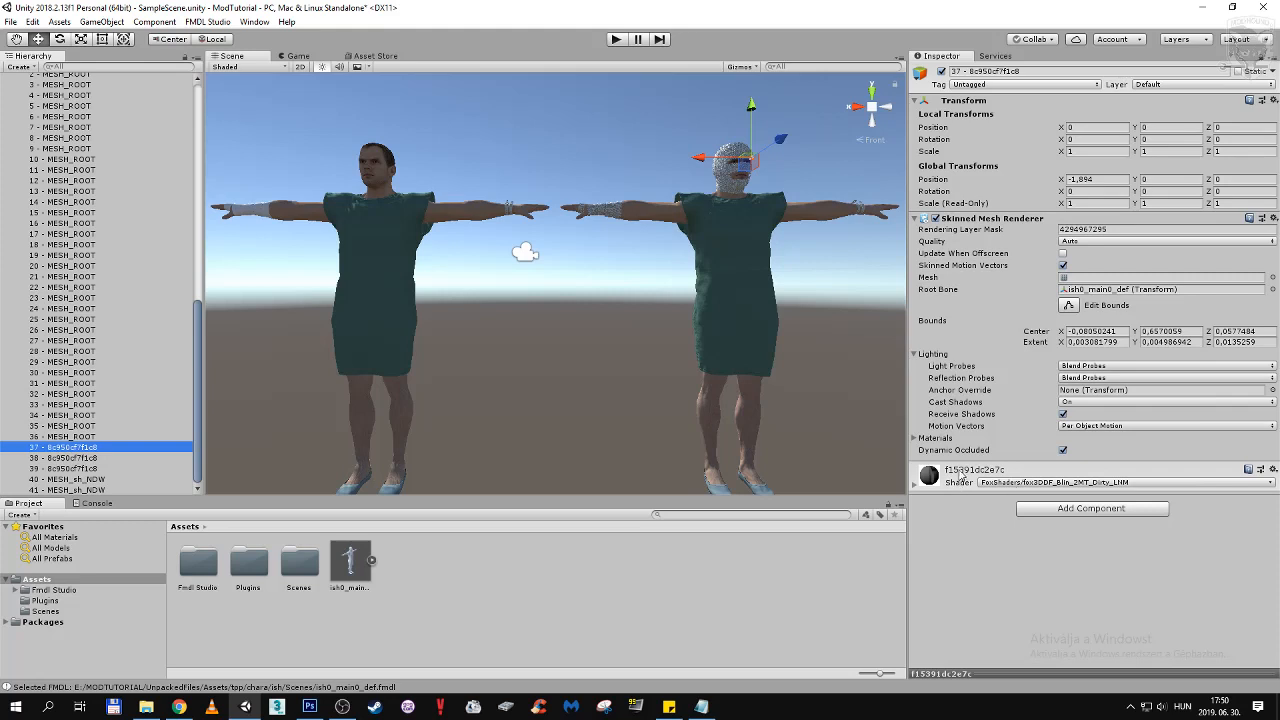
{"action": "left_click", "coordinate": [112, 458]}
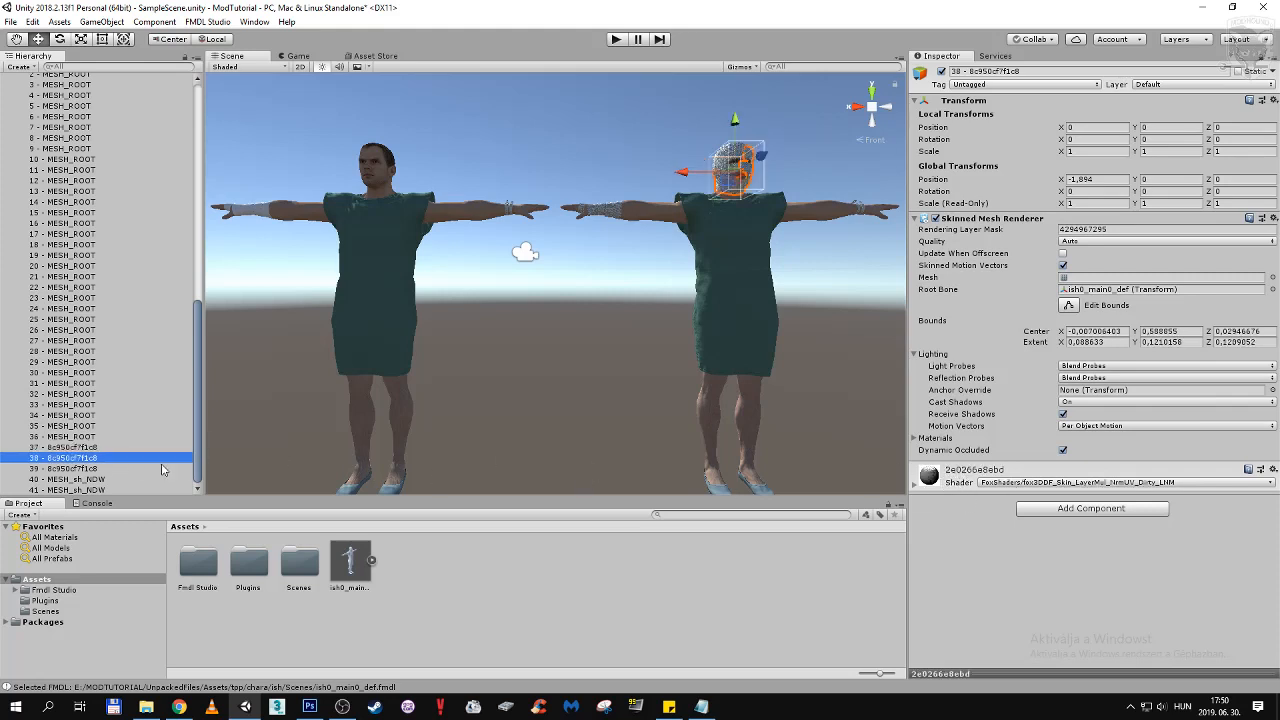
{"action": "left_click", "coordinate": [90, 469]}
Try the f15391dc2e7c material from the original's 37 - 8c950cf7f1c8 on the clean-face model's 39 - 8c950cf7f1c8 and inspect the wrist wrap
{"action": "left_click", "coordinate": [92, 448]}
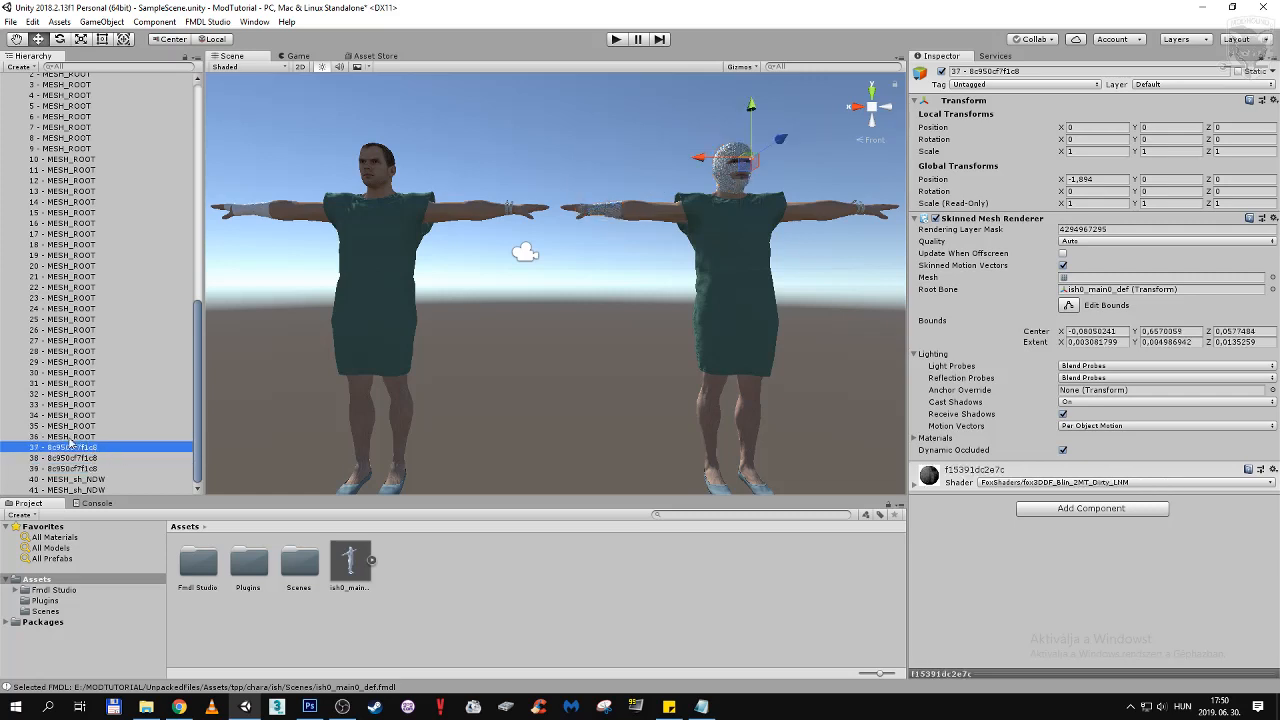
{"action": "scroll", "coordinate": [103, 406], "scroll_direction": "up", "scroll_amount": 6}
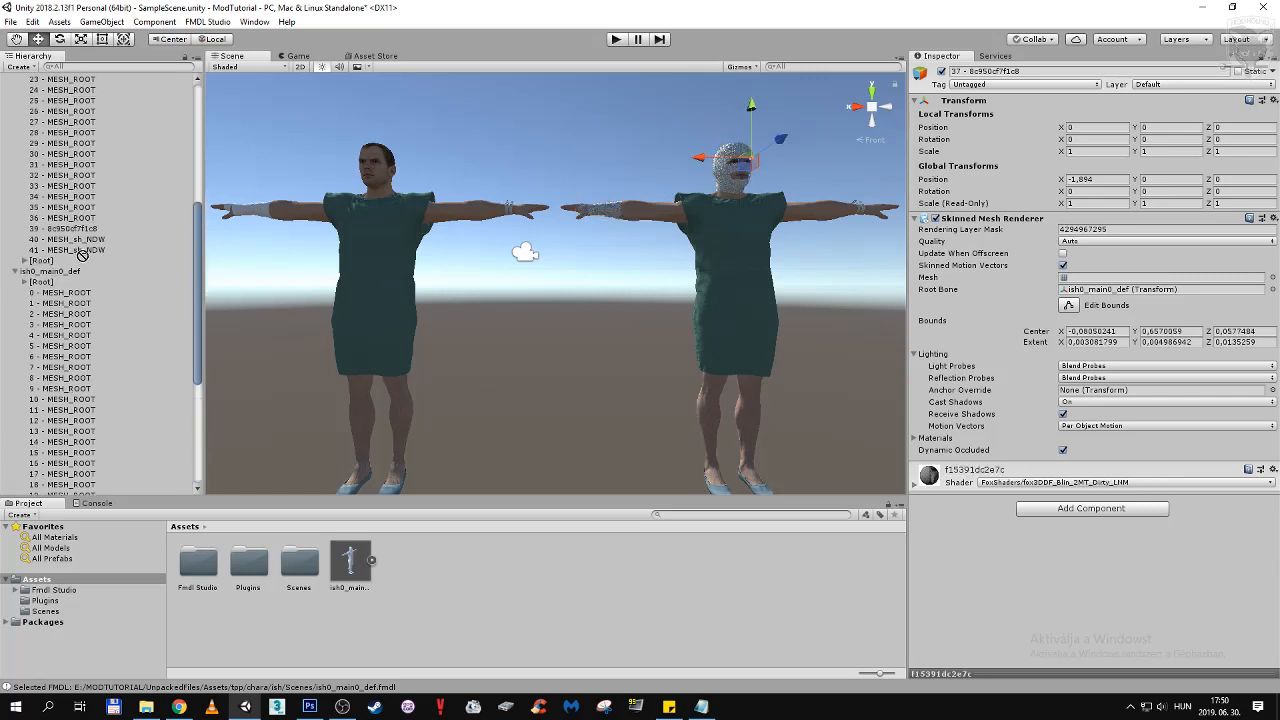
{"action": "scroll", "coordinate": [417, 286], "scroll_direction": "up", "scroll_amount": 10}
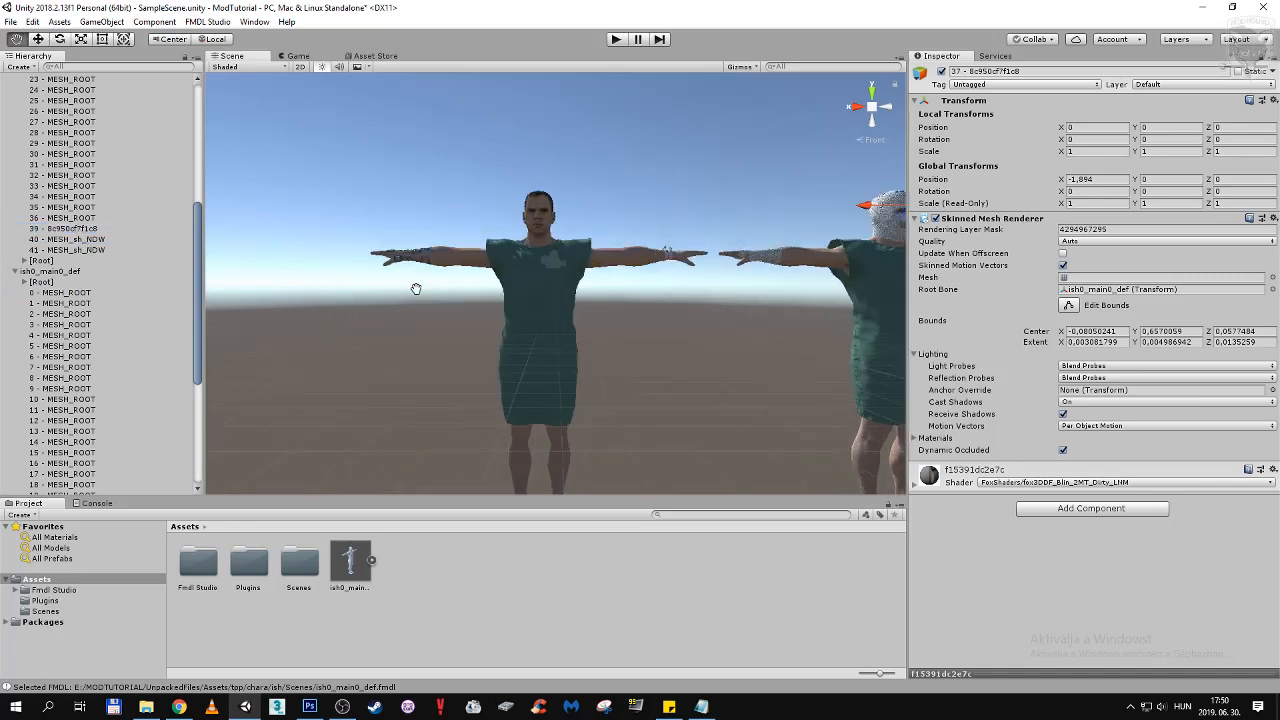
{"action": "scroll", "coordinate": [499, 368], "scroll_direction": "up", "scroll_amount": 4}
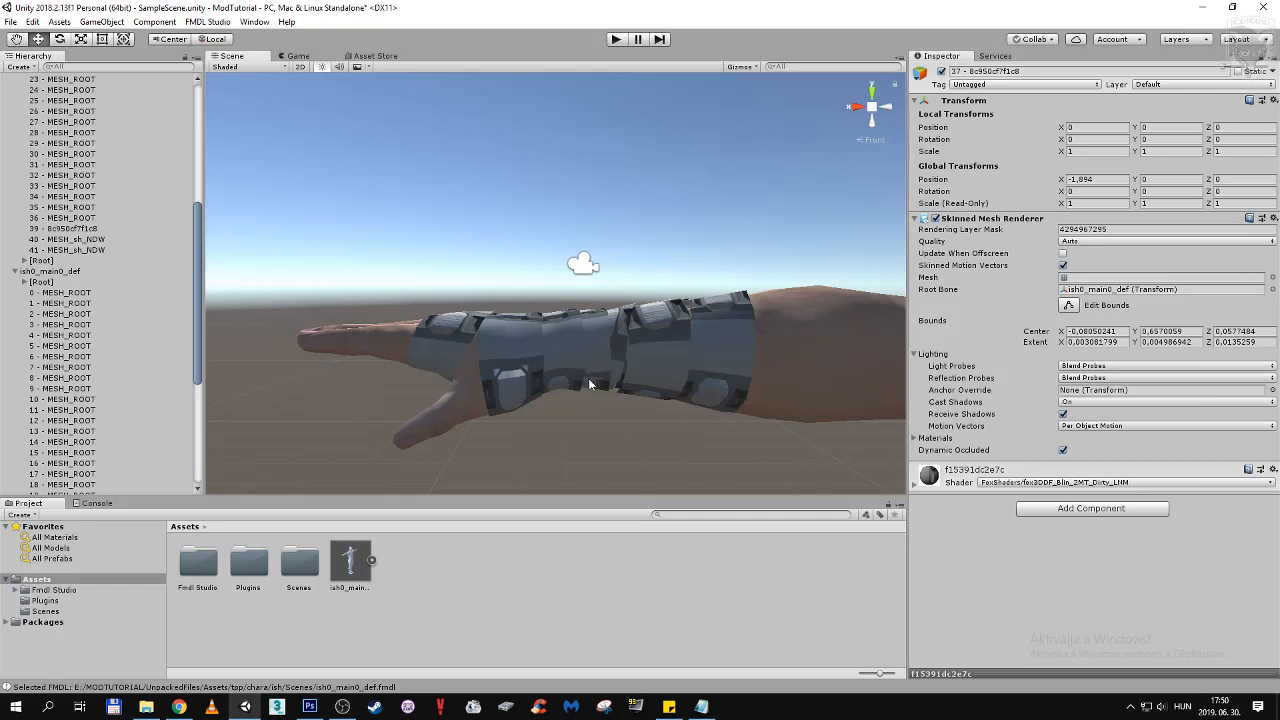
{"action": "scroll", "coordinate": [589, 384], "scroll_direction": "down", "scroll_amount": 14}
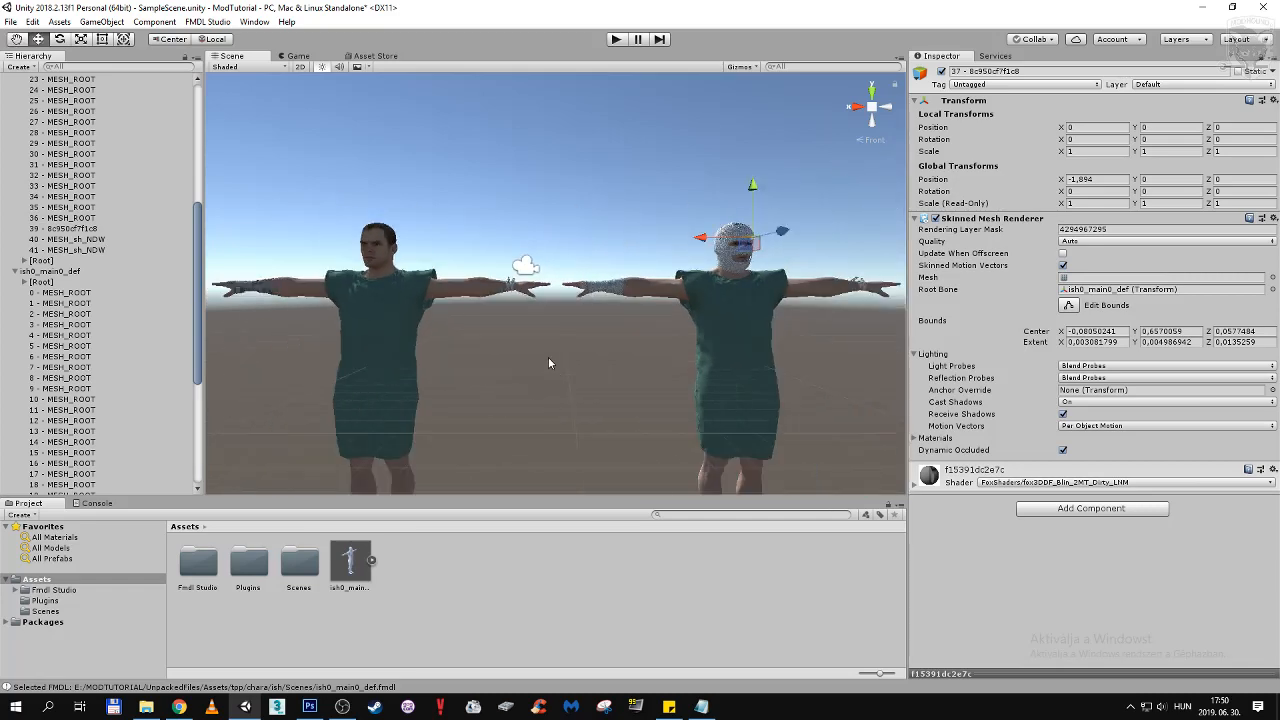
{"action": "middle_click_drag", "start_coordinate": [548, 363], "coordinate": [544, 320]}
{"action": "scroll", "coordinate": [67, 332], "scroll_direction": "down", "scroll_amount": 4}
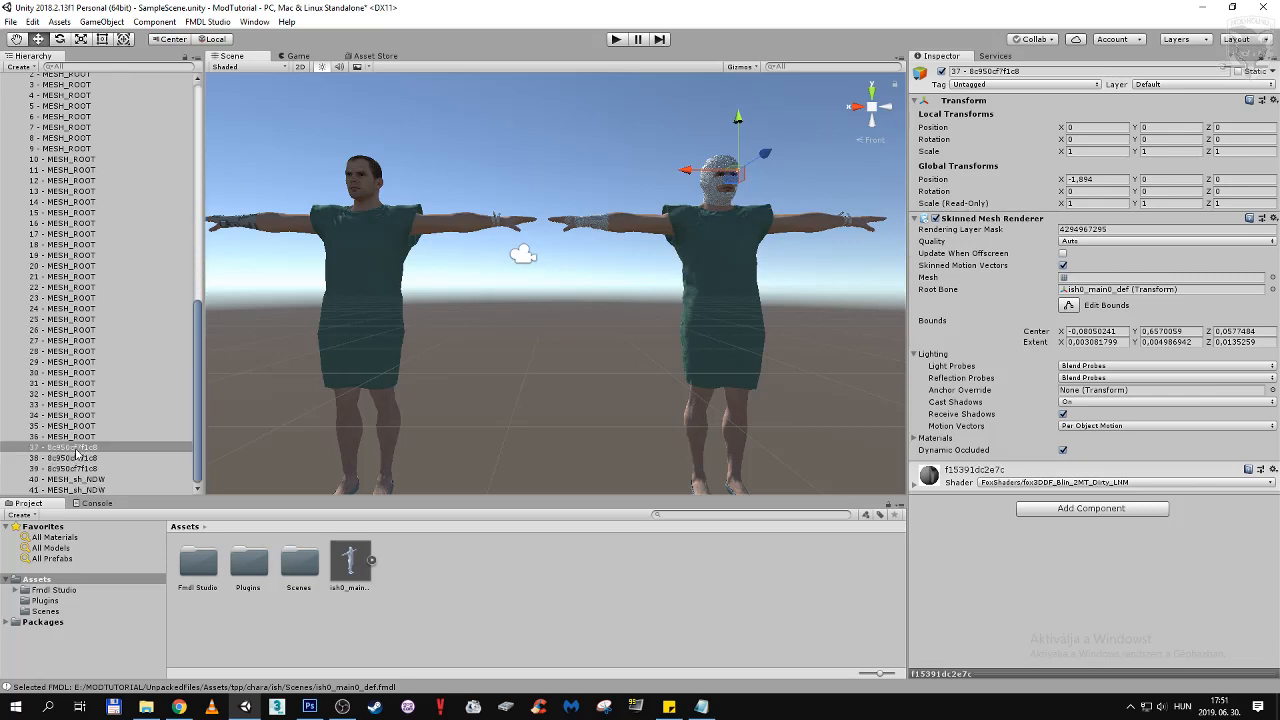
Assign the 2e0266e8ebd material from the original's 39 - 8c950cf7f1c8 to the clean-face model's 39 - 8c950cf7f1c8 and check the wrist wrap
{"action": "left_click", "coordinate": [76, 471]}
{"action": "scroll", "coordinate": [74, 387], "scroll_direction": "up", "scroll_amount": 6}
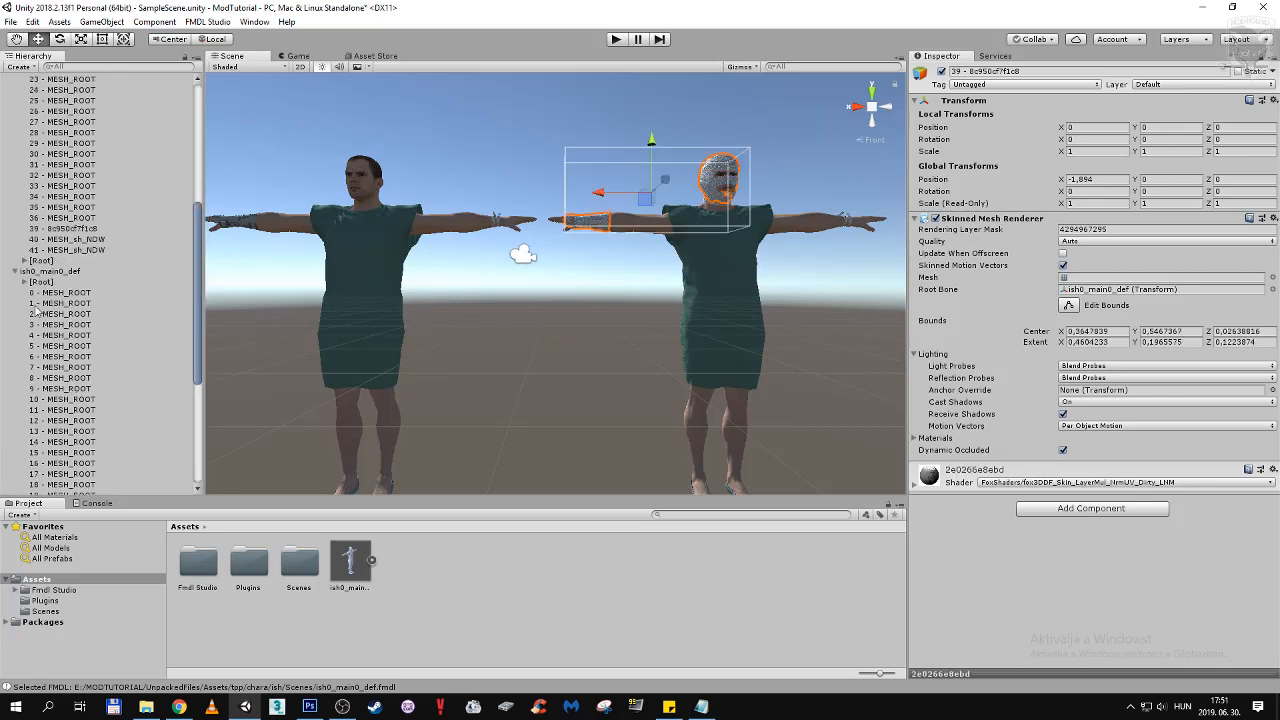
{"action": "left_click_drag", "start_coordinate": [927, 472], "coordinate": [77, 228]}
{"action": "key", "text": "f"}
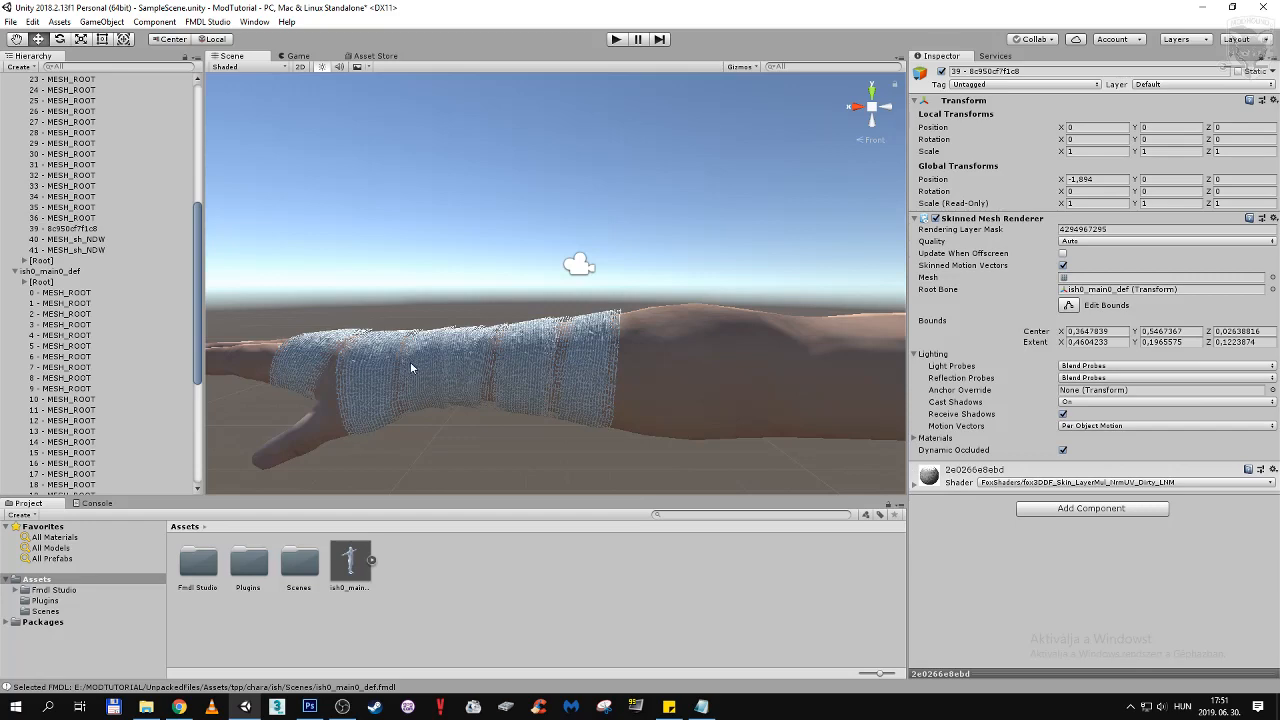
{"action": "scroll", "coordinate": [466, 368], "scroll_direction": "down", "scroll_amount": 10}
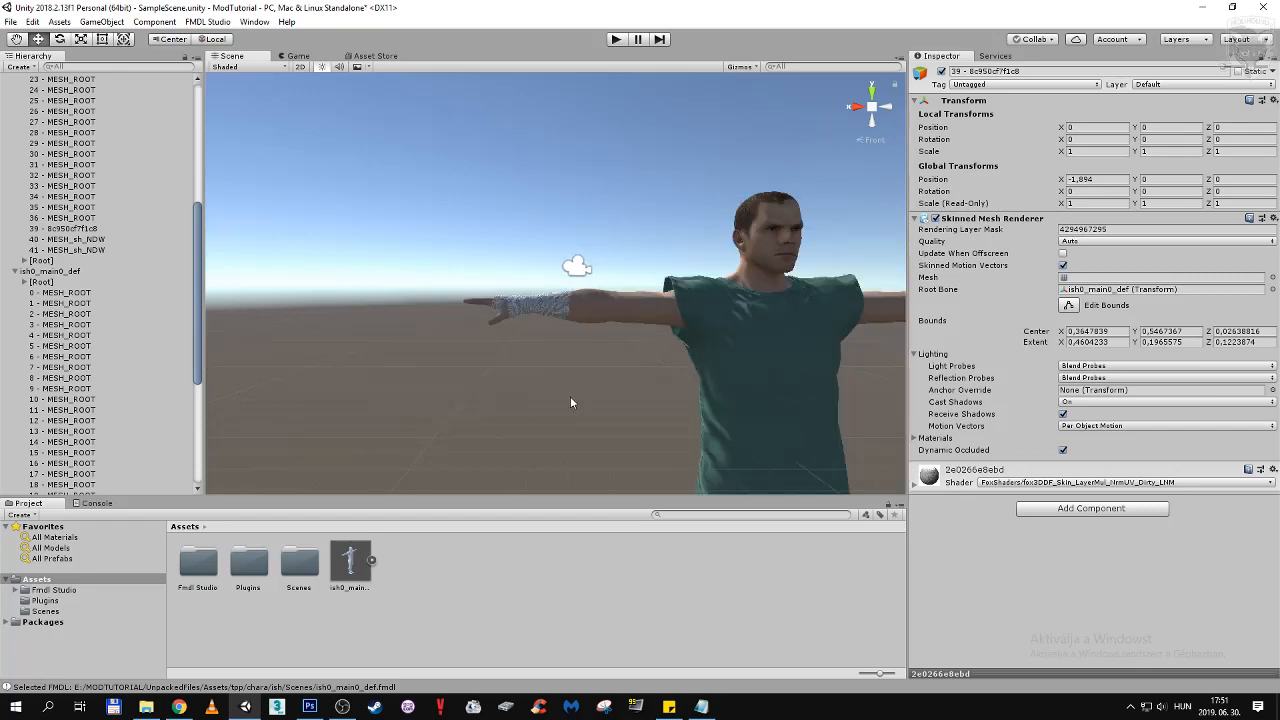
{"action": "middle_click_drag", "start_coordinate": [676, 398], "coordinate": [498, 333]}
{"action": "scroll", "coordinate": [498, 333], "scroll_direction": "down", "scroll_amount": 2}
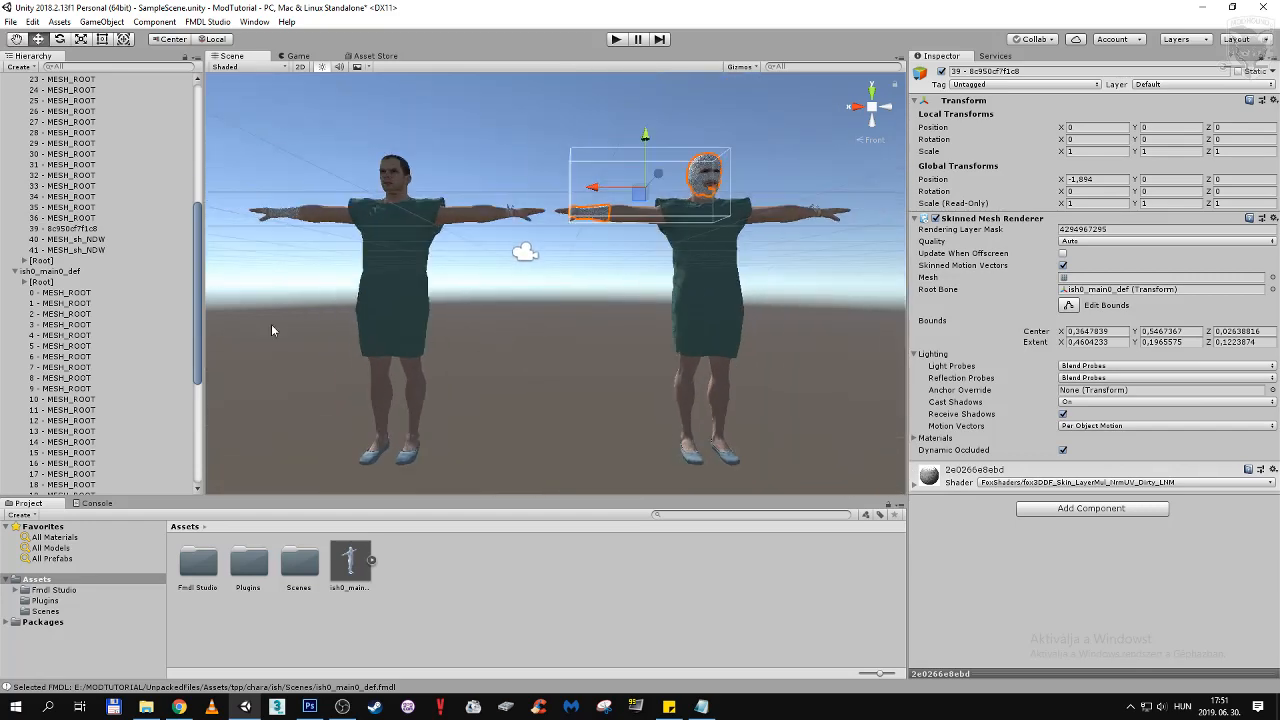
Assign the original's ish0_shadow_mat material to the clean-face model's 40 - MESH_sh_NDW and 41 - MESH_sh_NDW
{"action": "scroll", "coordinate": [71, 264], "scroll_direction": "down", "scroll_amount": 6}
{"action": "left_click", "coordinate": [79, 476]}
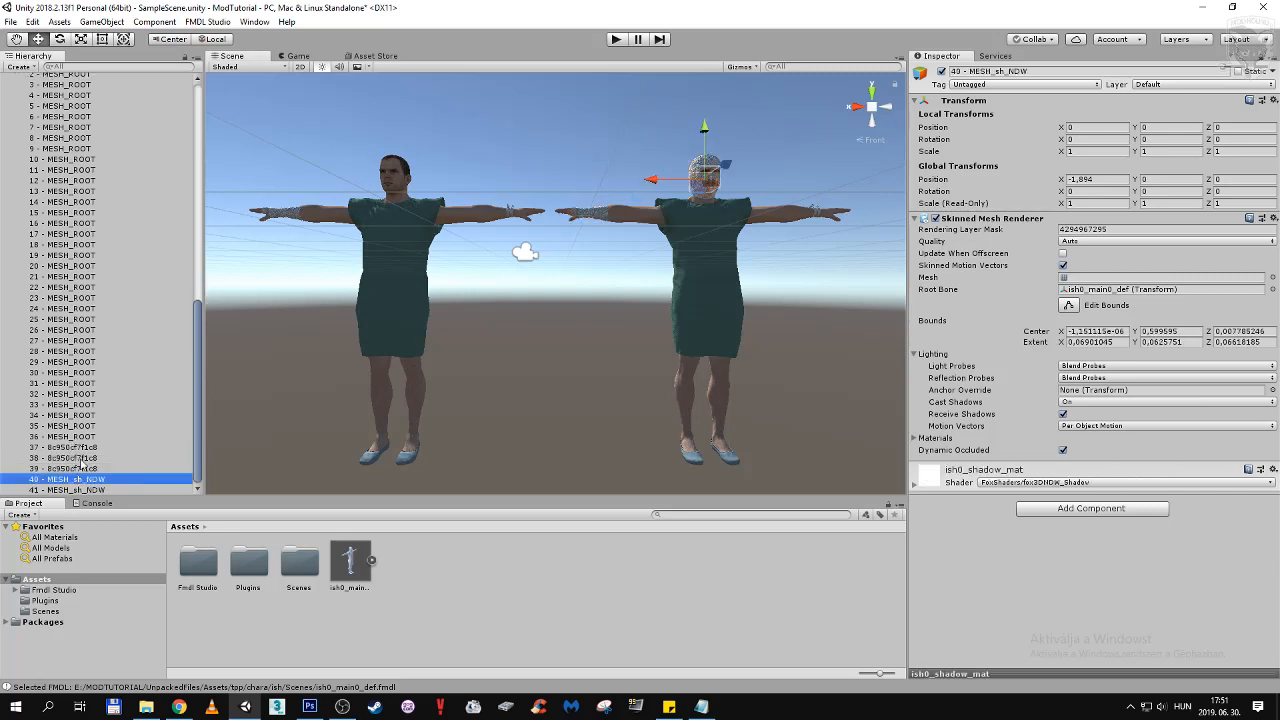
{"action": "scroll", "coordinate": [79, 460], "scroll_direction": "up", "scroll_amount": 5}
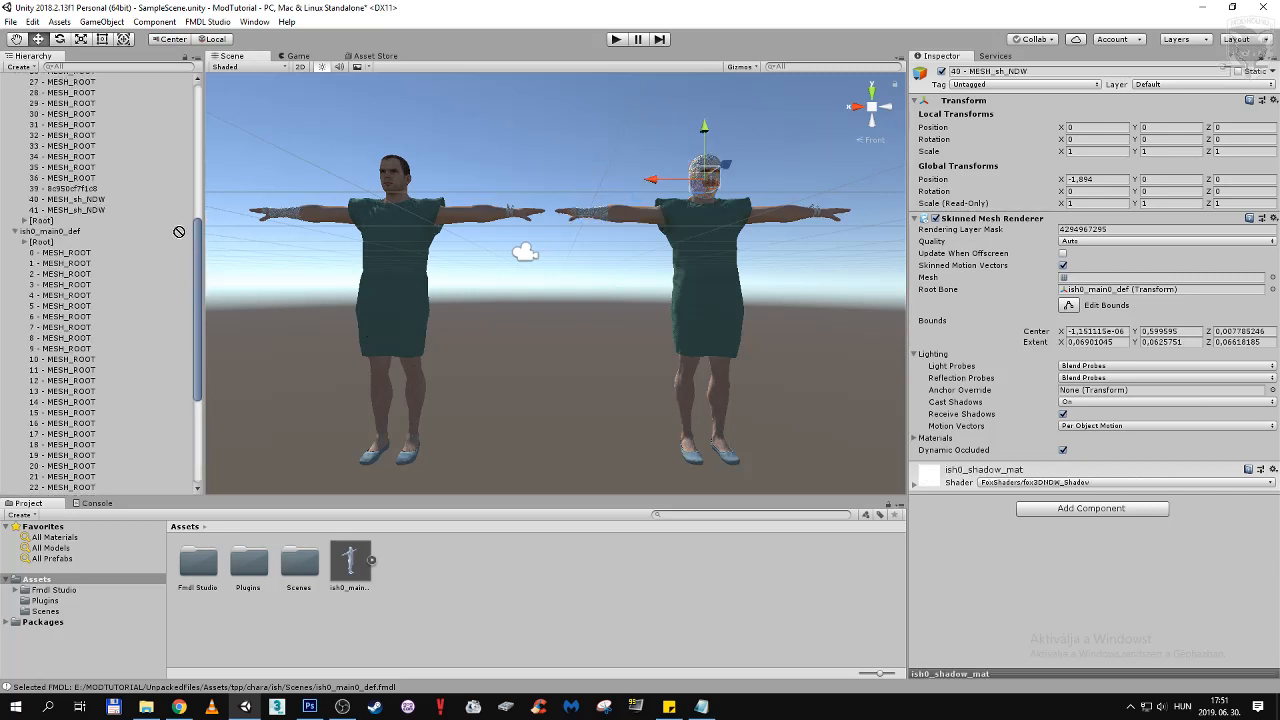
{"action": "left_click_drag", "start_coordinate": [106, 199], "coordinate": [97, 207]}
{"action": "scroll", "coordinate": [74, 341], "scroll_direction": "down", "scroll_amount": 5}
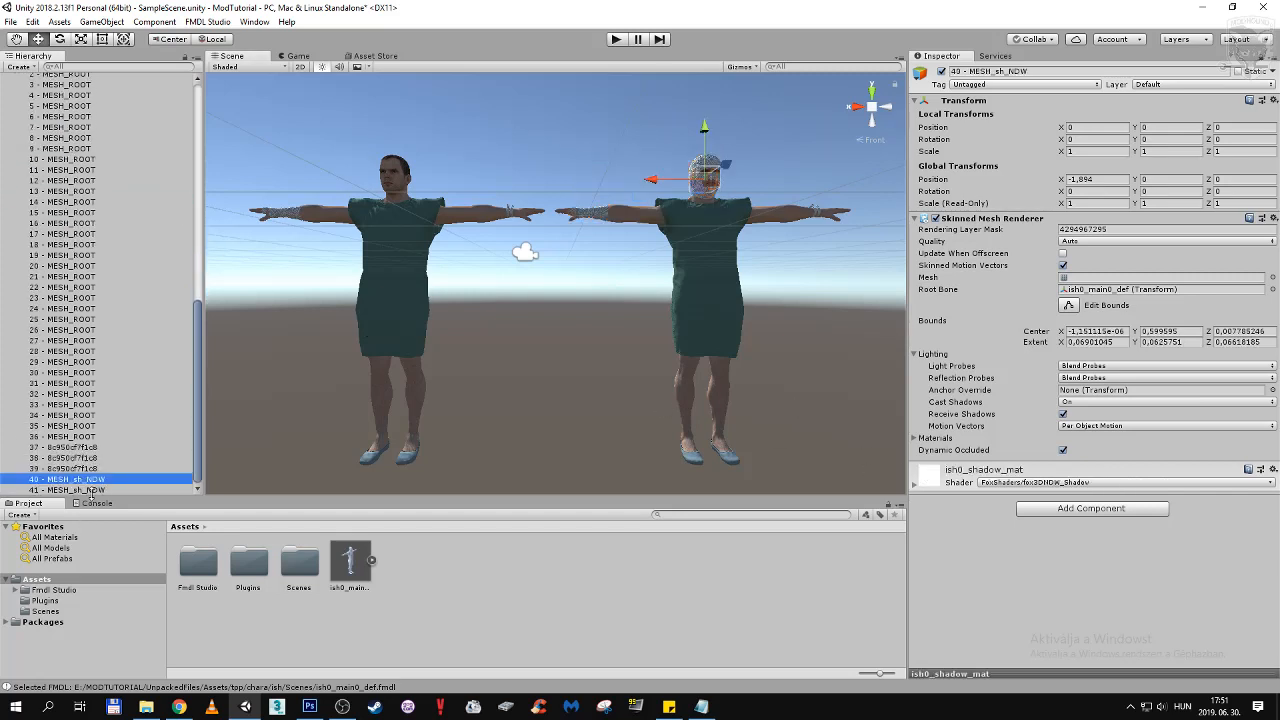
{"action": "left_click", "coordinate": [92, 490]}
{"action": "scroll", "coordinate": [96, 415], "scroll_direction": "up", "scroll_amount": 6}
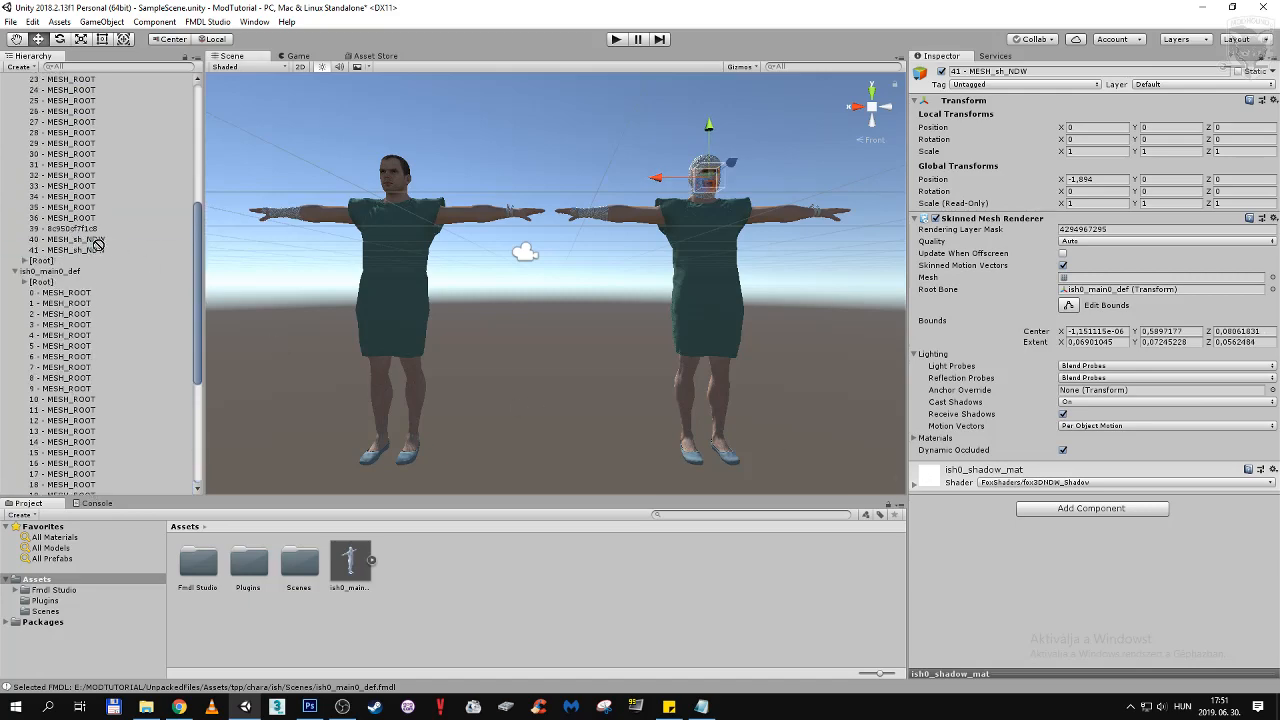
{"action": "scroll", "coordinate": [544, 314], "scroll_direction": "up", "scroll_amount": 3}
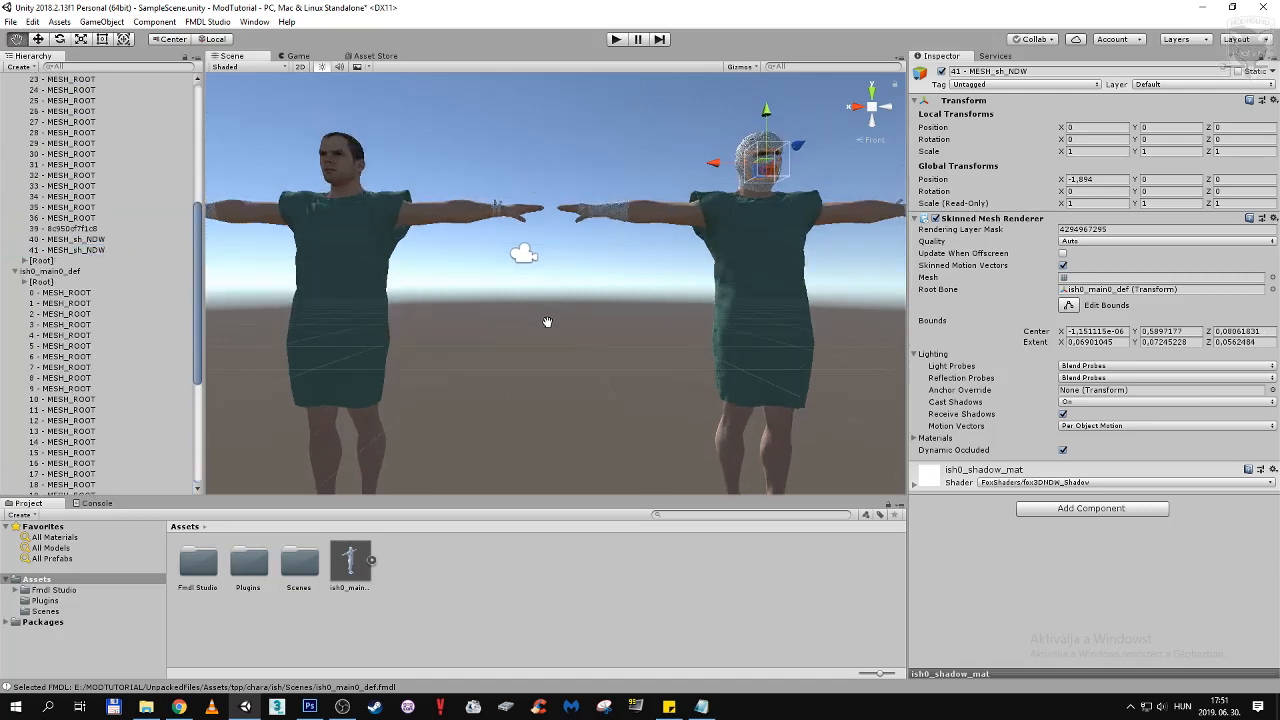
{"action": "middle_click_drag", "start_coordinate": [546, 321], "coordinate": [553, 351]}
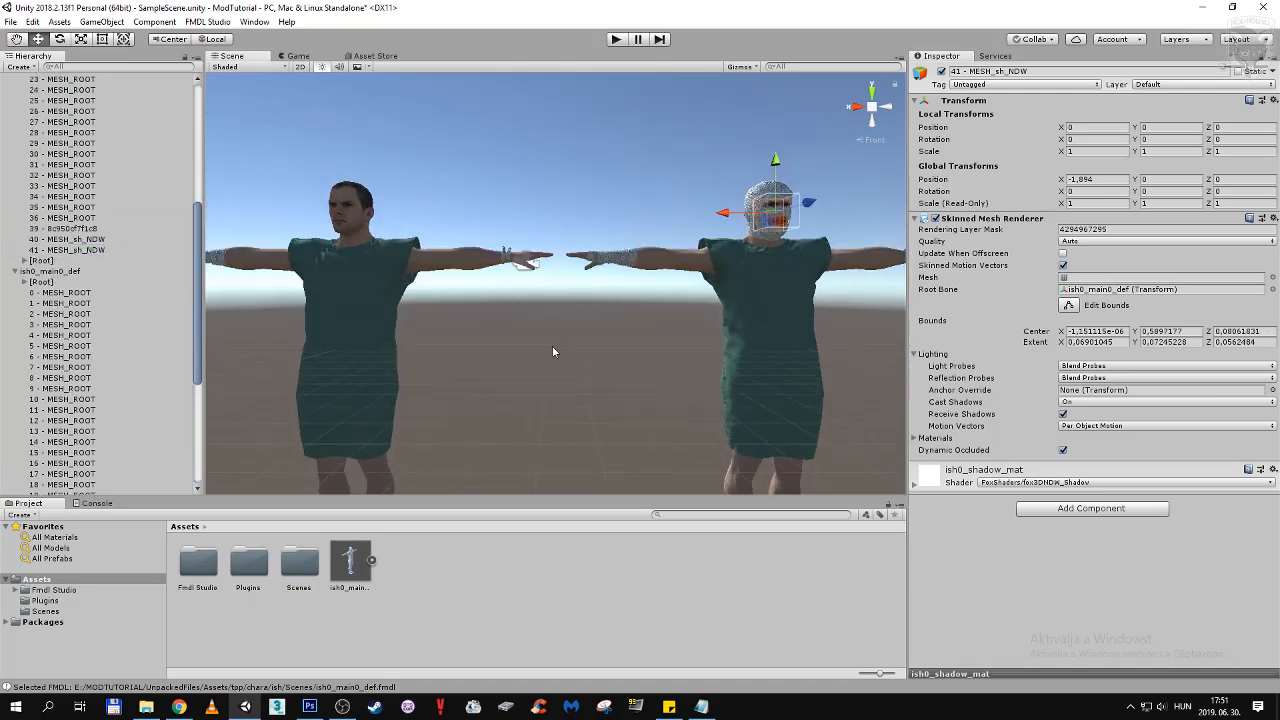
{"action": "left_click", "coordinate": [552, 345]}
{"action": "scroll", "coordinate": [48, 232], "scroll_direction": "up", "scroll_amount": 10}
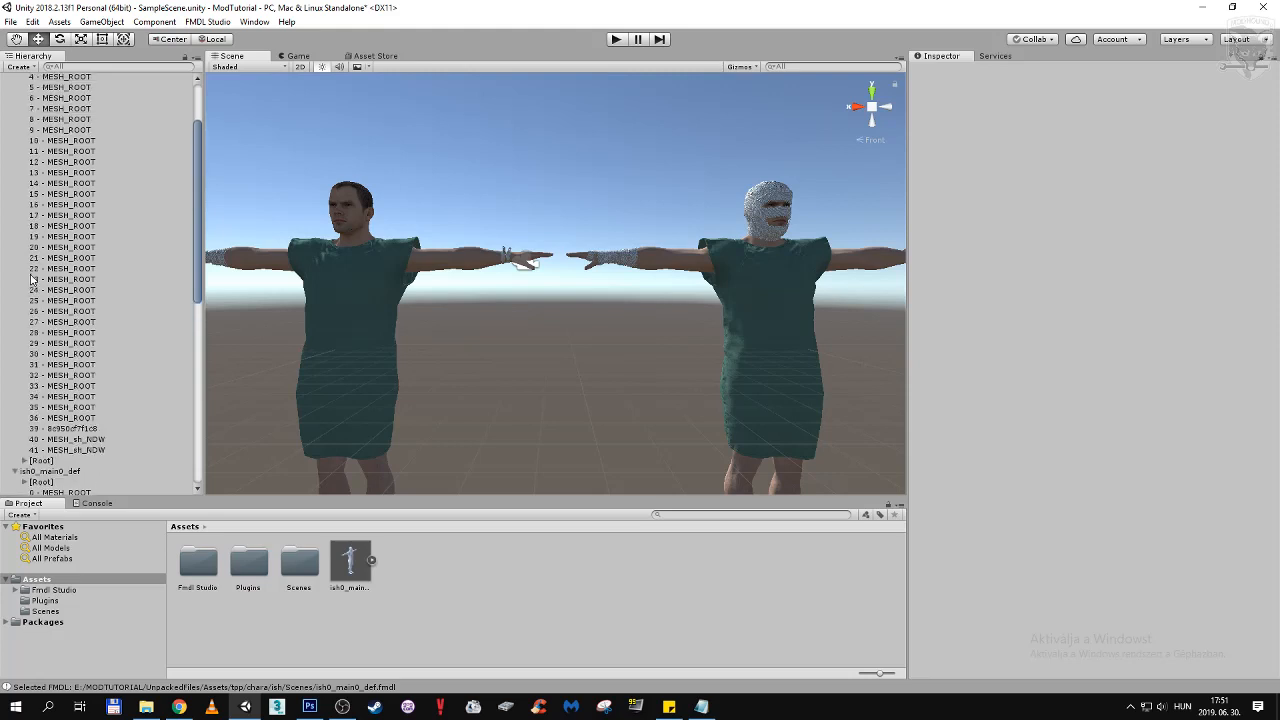
{"action": "left_click", "coordinate": [65, 111]}
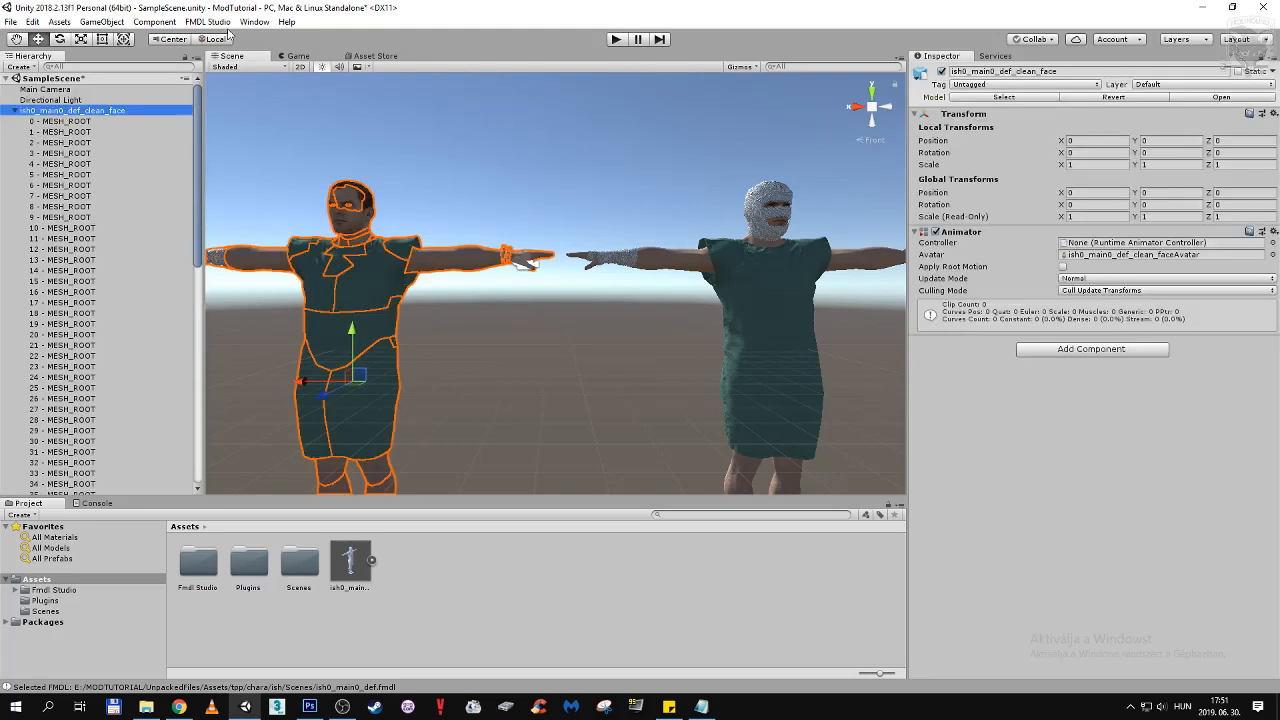
{"action": "left_click", "coordinate": [222, 24]}
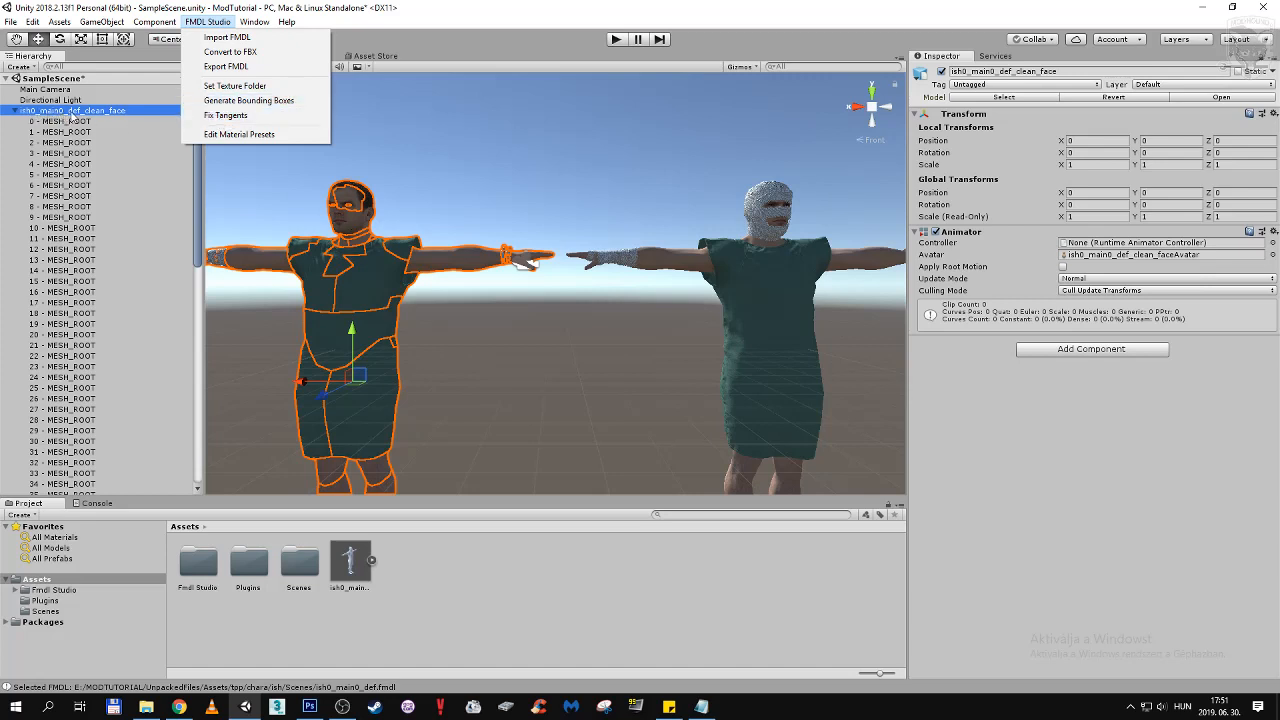
{"action": "left_click", "coordinate": [290, 7]}
{"action": "left_click", "coordinate": [446, 208]}
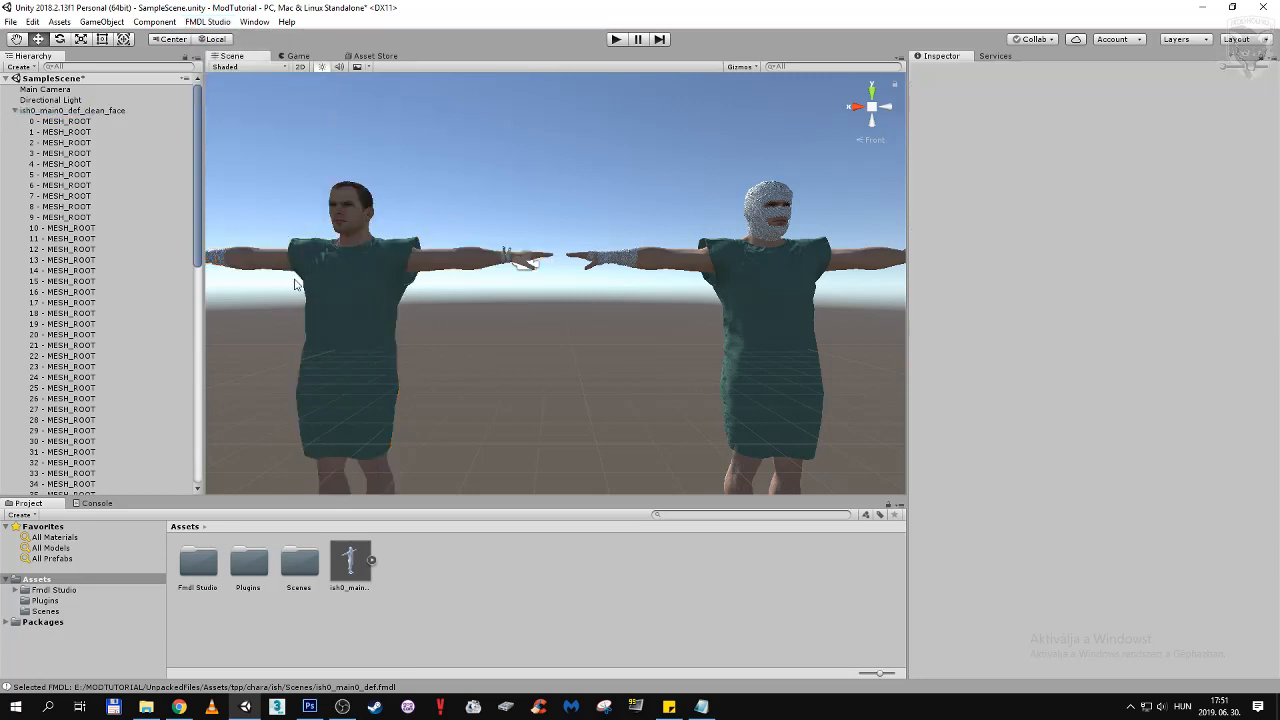
Fix the tangents of the ish0_main0_def_clean_face model and check the shading of its shirt and arms
{"action": "scroll", "coordinate": [427, 259], "scroll_direction": "up", "scroll_amount": 6}
{"action": "middle_click_drag", "start_coordinate": [514, 329], "coordinate": [634, 338]}
{"action": "scroll", "coordinate": [634, 338], "scroll_direction": "up", "scroll_amount": 3}
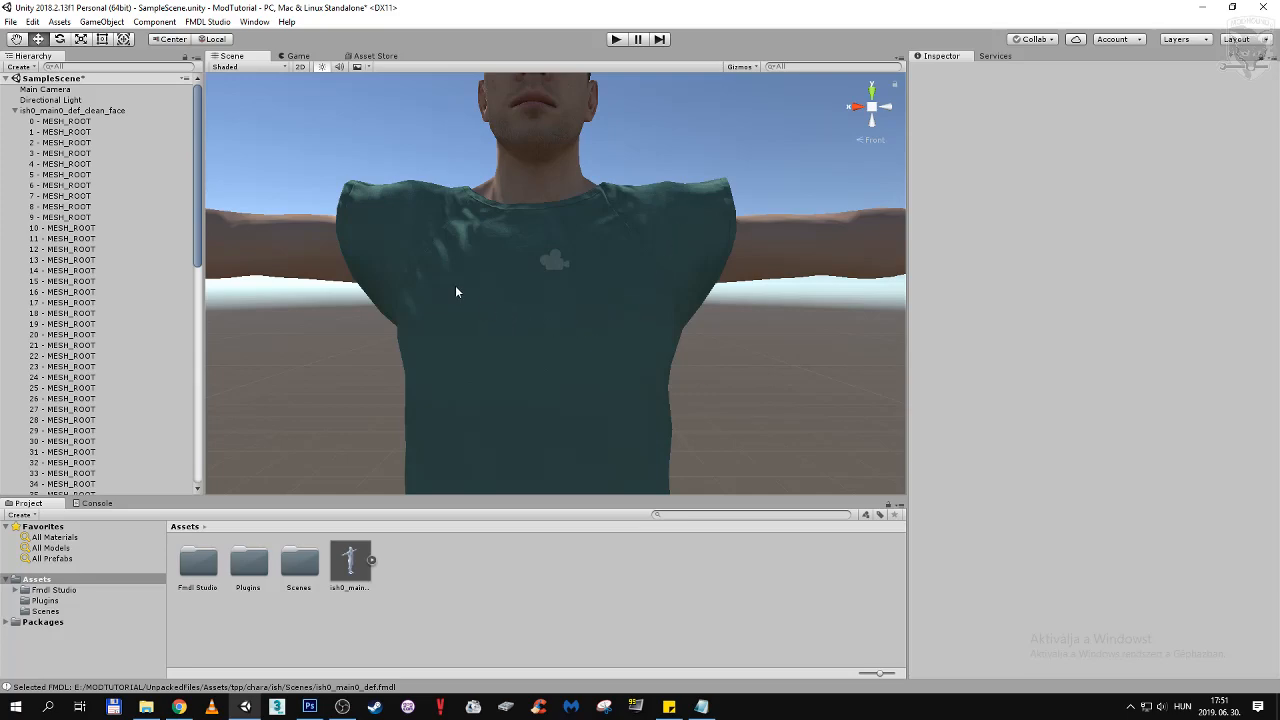
{"action": "middle_click_drag", "start_coordinate": [783, 312], "coordinate": [746, 326]}
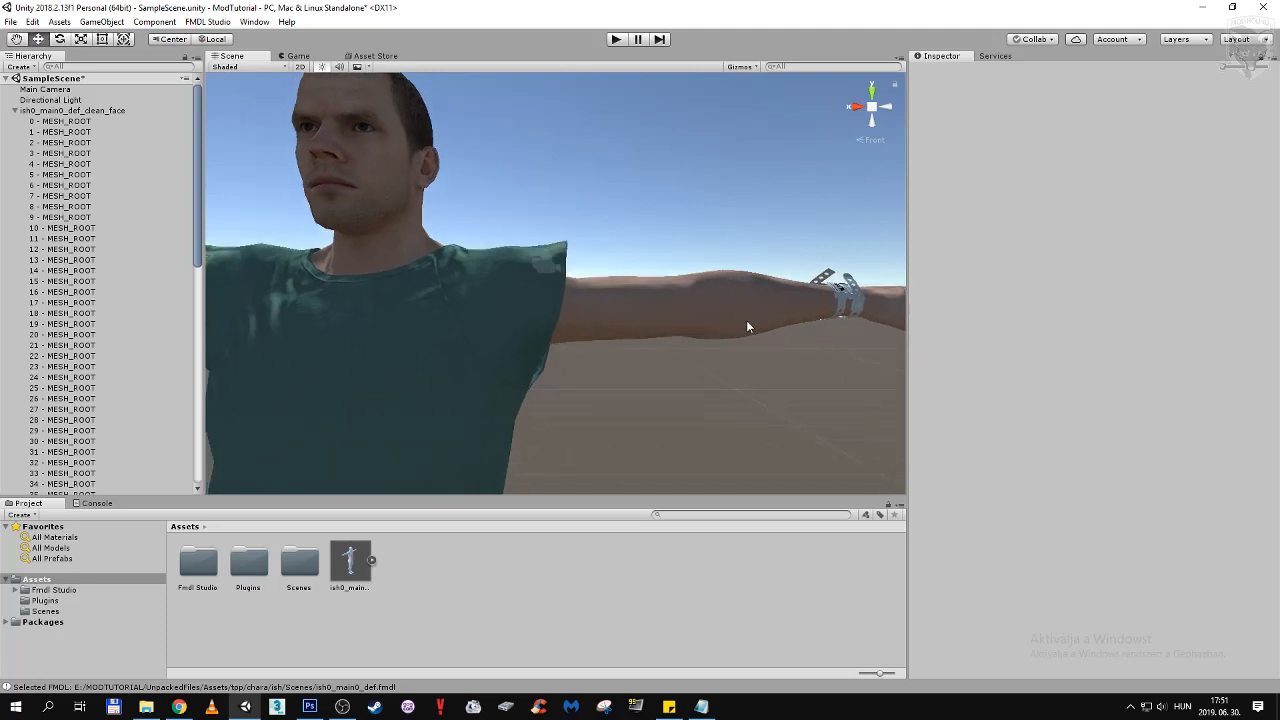
{"action": "left_click", "coordinate": [86, 111]}
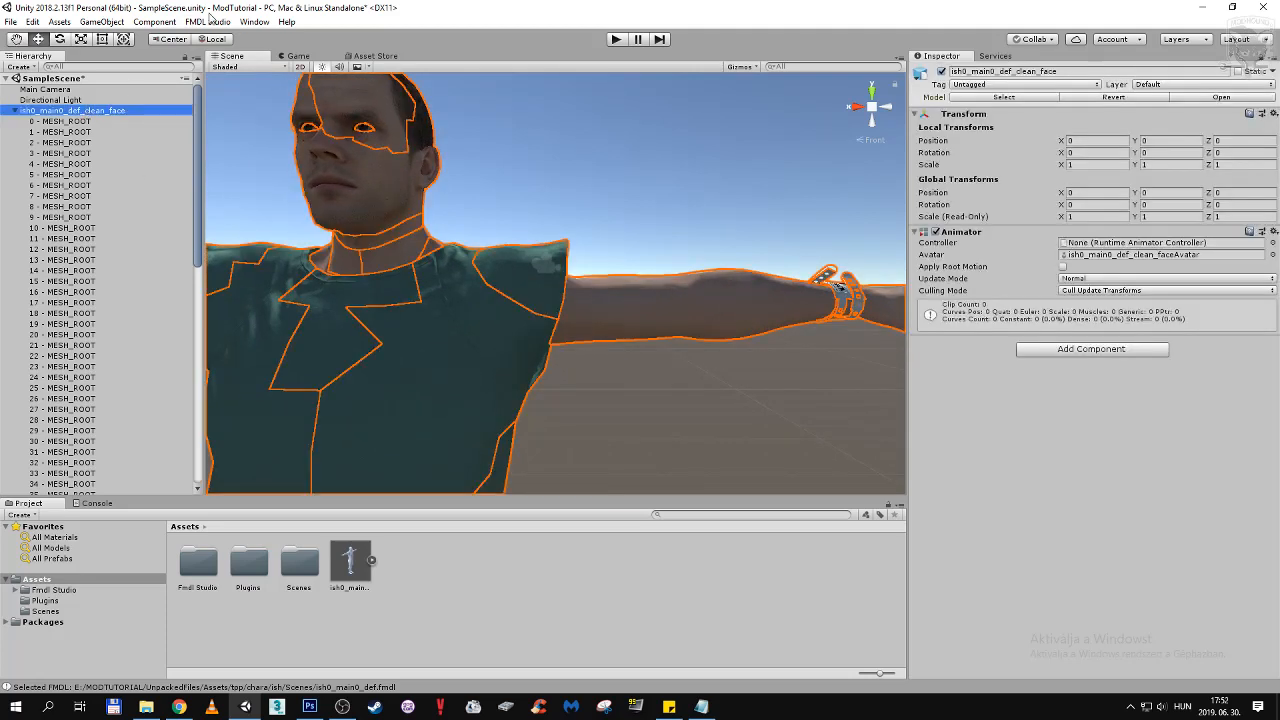
{"action": "left_click", "coordinate": [207, 21]}
{"action": "left_click", "coordinate": [230, 117]}
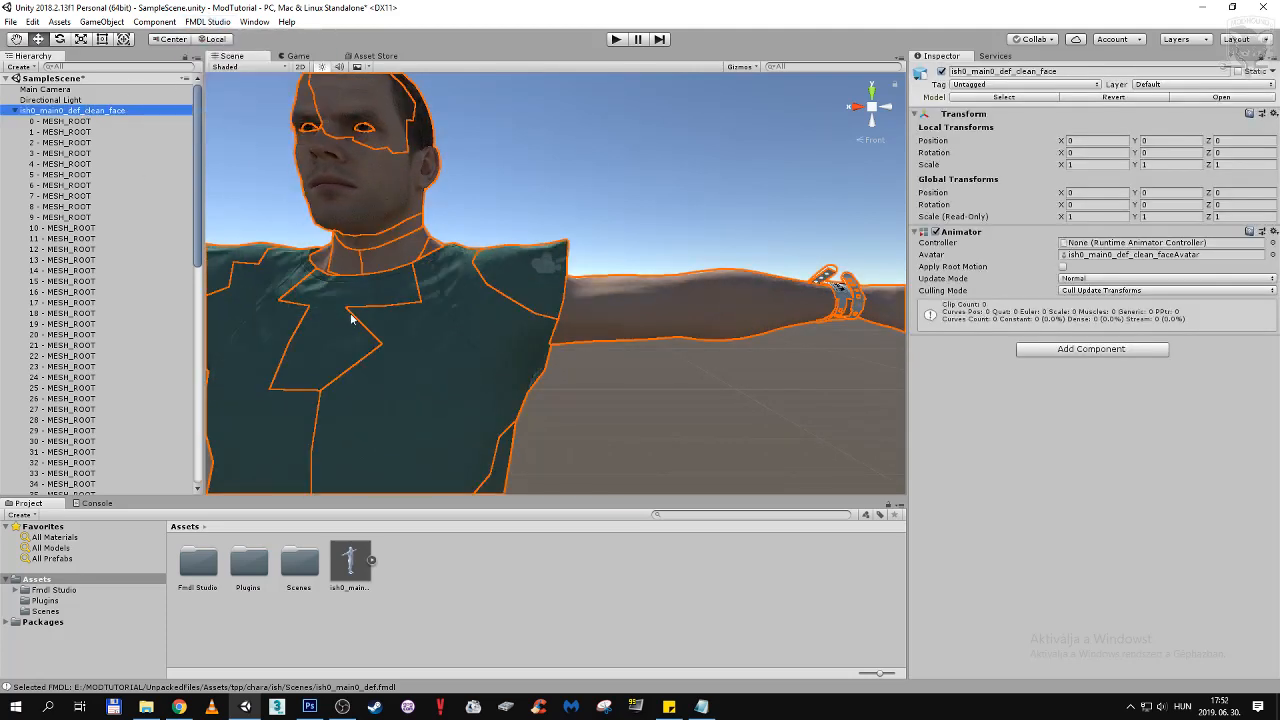
{"action": "left_click", "coordinate": [533, 240]}
{"action": "mouse_move", "coordinate": [463, 372]}
{"action": "middle_mouse_down"}
{"action": "mouse_move", "coordinate": [523, 346]}
{"action": "mouse_move", "coordinate": [500, 240]}
{"action": "mouse_move", "coordinate": [487, 370]}
{"action": "middle_mouse_up"}
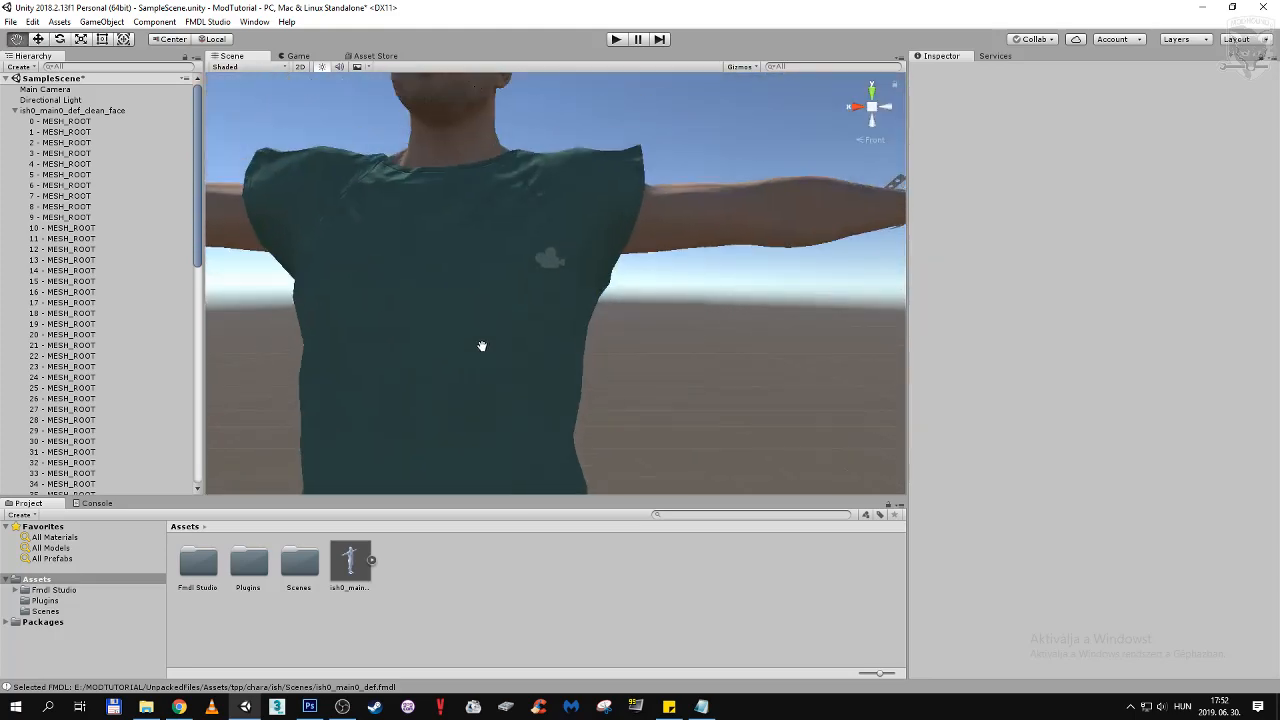
{"action": "middle_click_drag", "start_coordinate": [696, 358], "coordinate": [623, 299]}
{"action": "scroll", "coordinate": [694, 369], "scroll_direction": "down", "scroll_amount": 10}
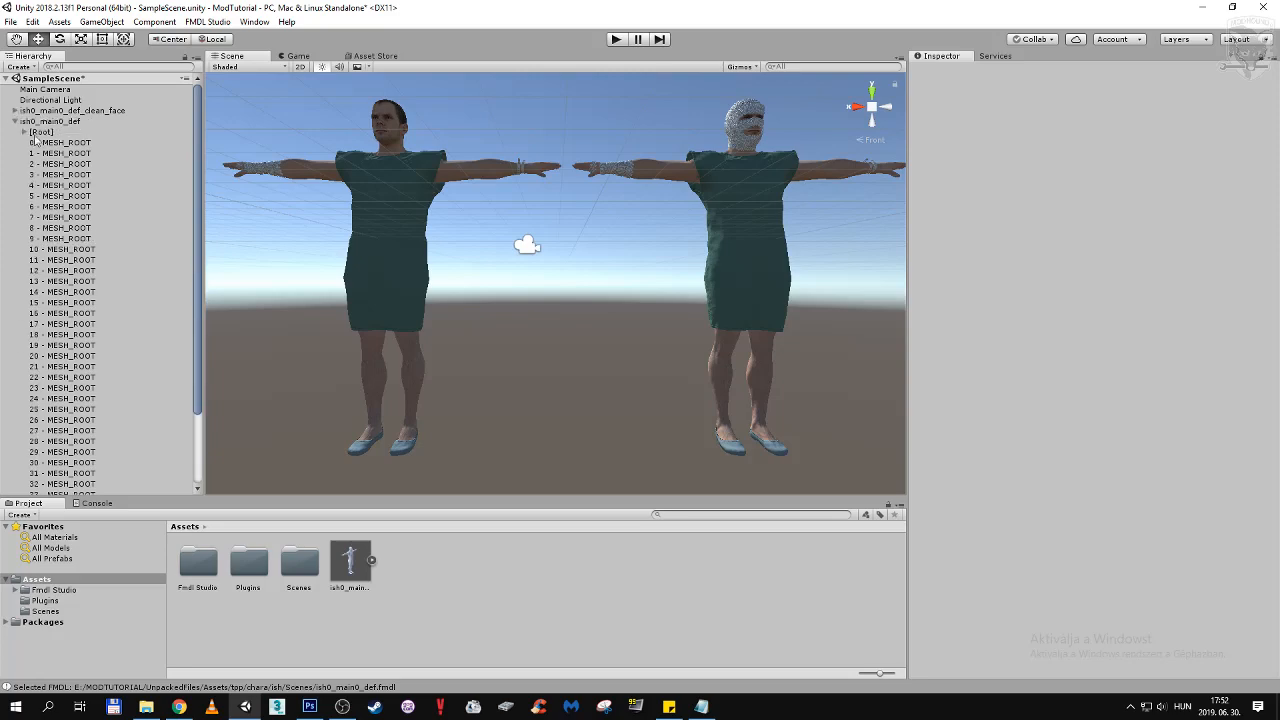
Collapse both models in the hierarchy and compare the components on the ish0_main0_def and ish0_main0_def_clean_face root objects
{"action": "left_click", "coordinate": [13, 111]}
{"action": "left_click", "coordinate": [56, 122]}
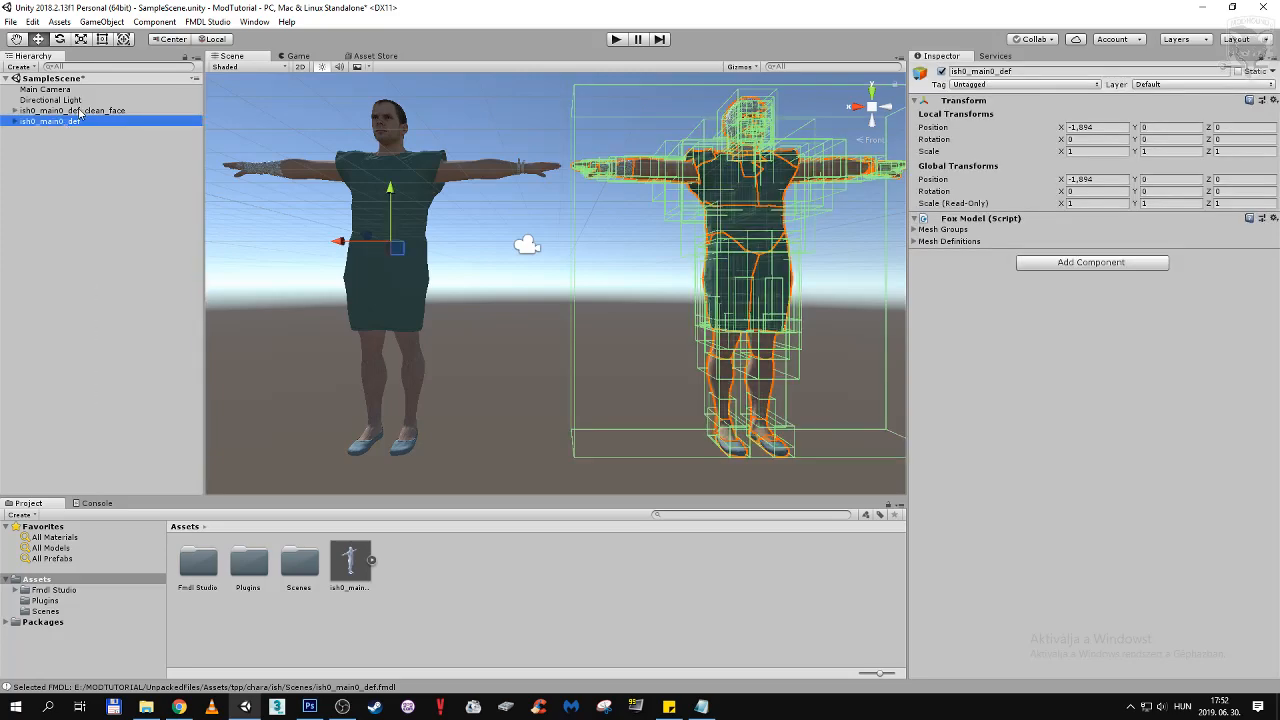
{"action": "left_click", "coordinate": [80, 112]}
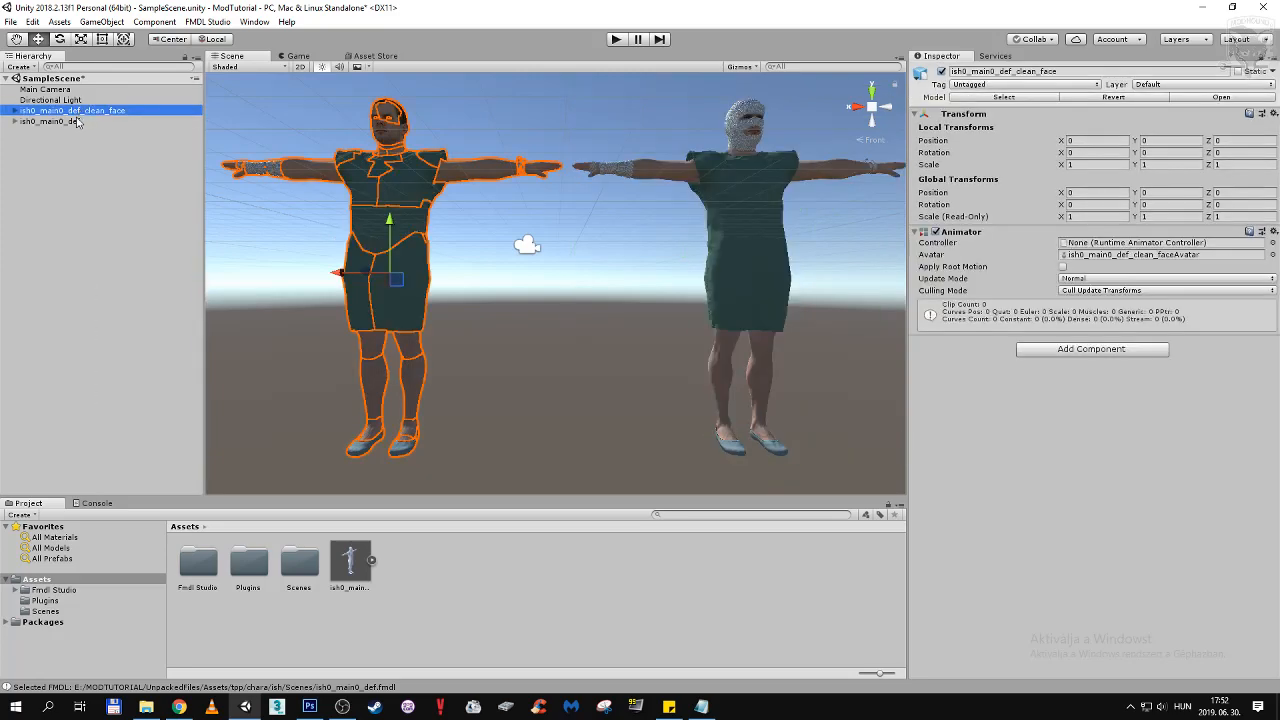
{"action": "left_click", "coordinate": [78, 122]}
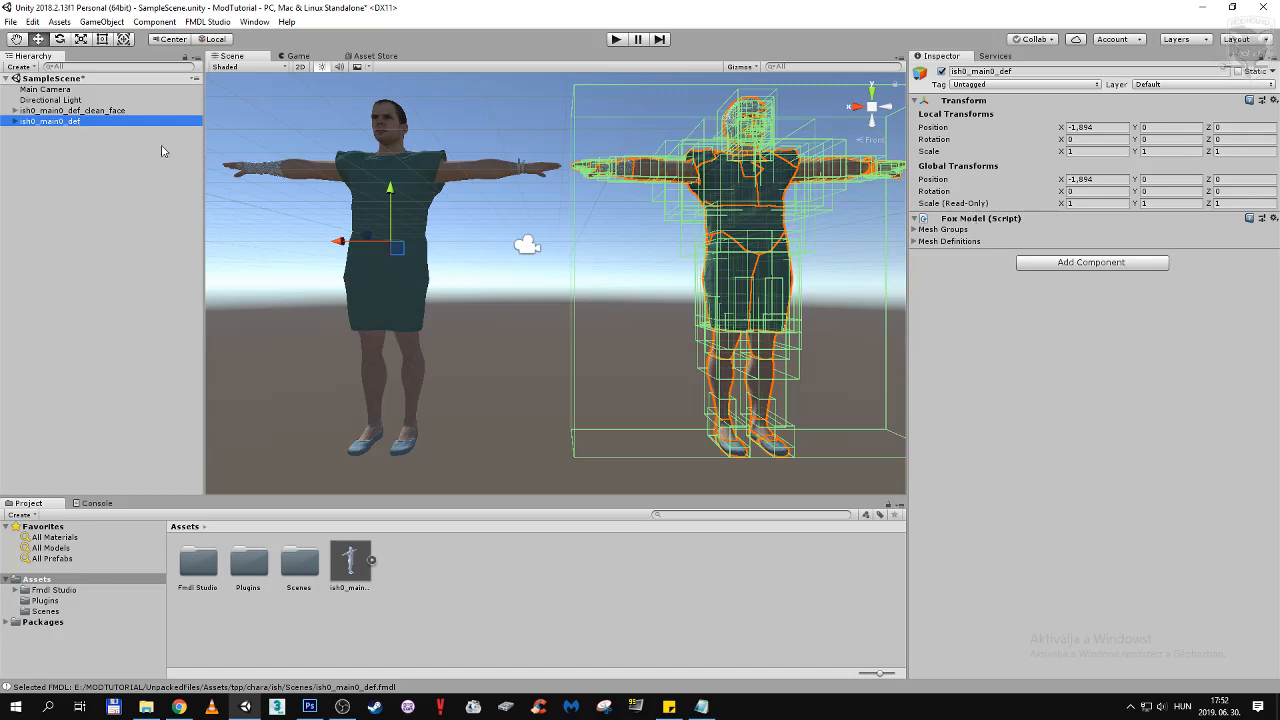
{"action": "middle_click_drag", "start_coordinate": [430, 205], "coordinate": [425, 225]}
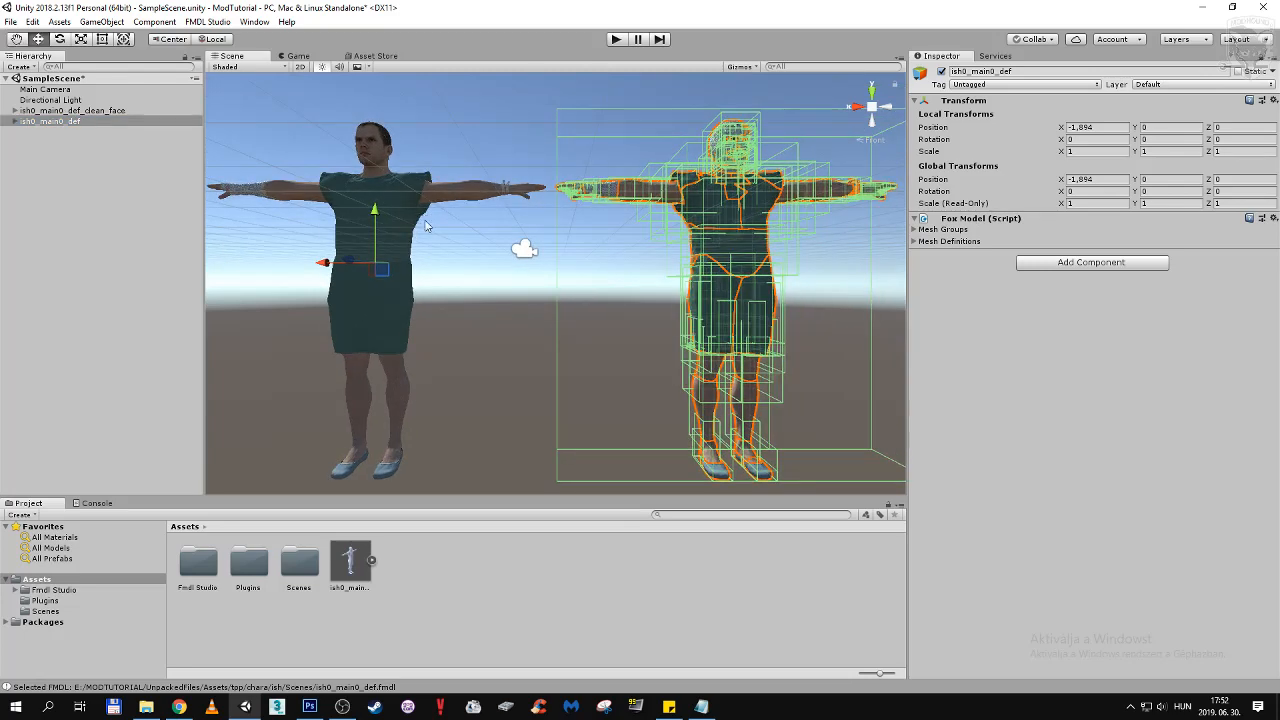
Compare the numbered meshes and [Root] listed under ish0_main0_def with those under ish0_main0_def_clean_face
{"action": "left_click", "coordinate": [15, 121]}
{"action": "scroll", "coordinate": [60, 200], "scroll_direction": "down", "scroll_amount": 4}
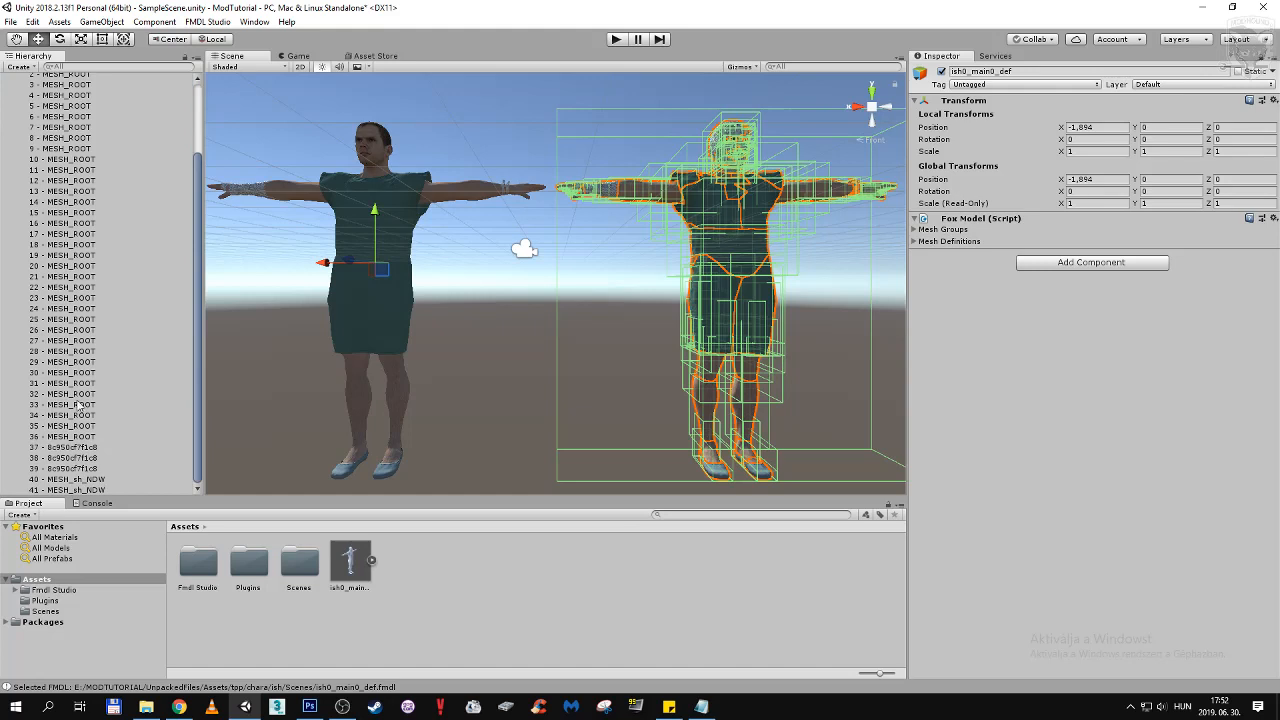
{"action": "scroll", "coordinate": [92, 337], "scroll_direction": "up", "scroll_amount": 4}
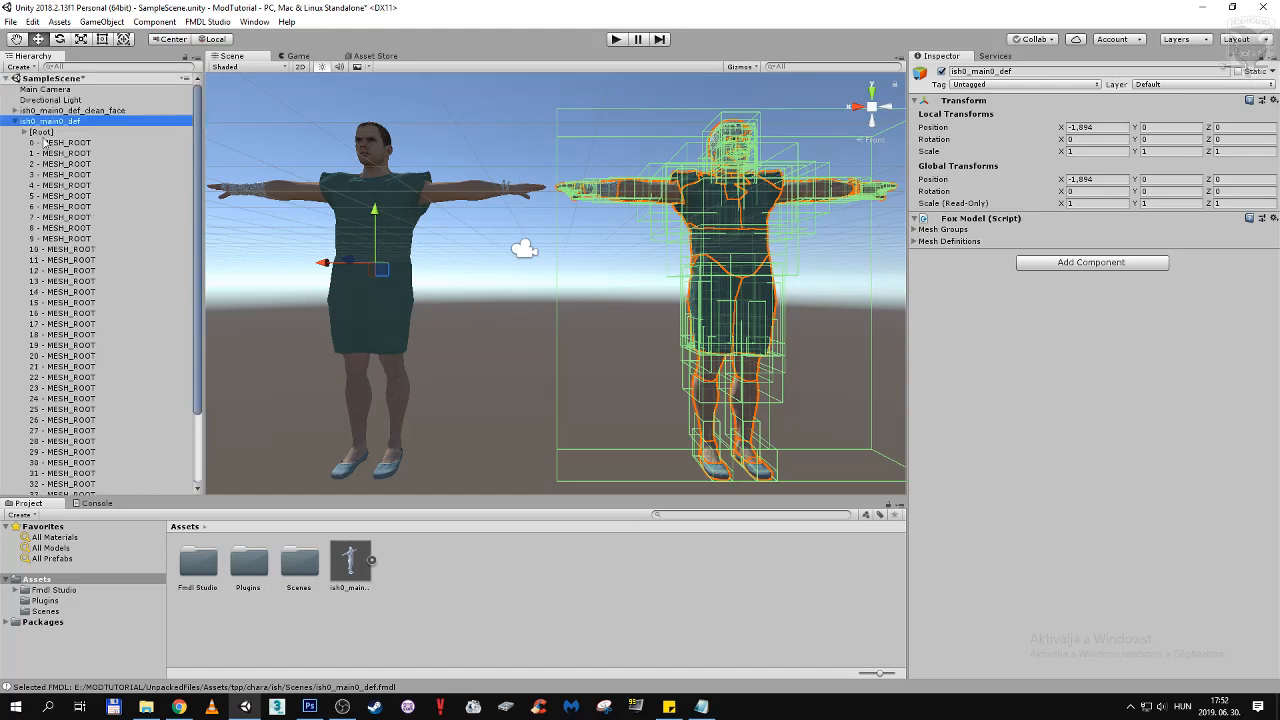
{"action": "left_click", "coordinate": [14, 122]}
{"action": "left_click", "coordinate": [15, 111]}
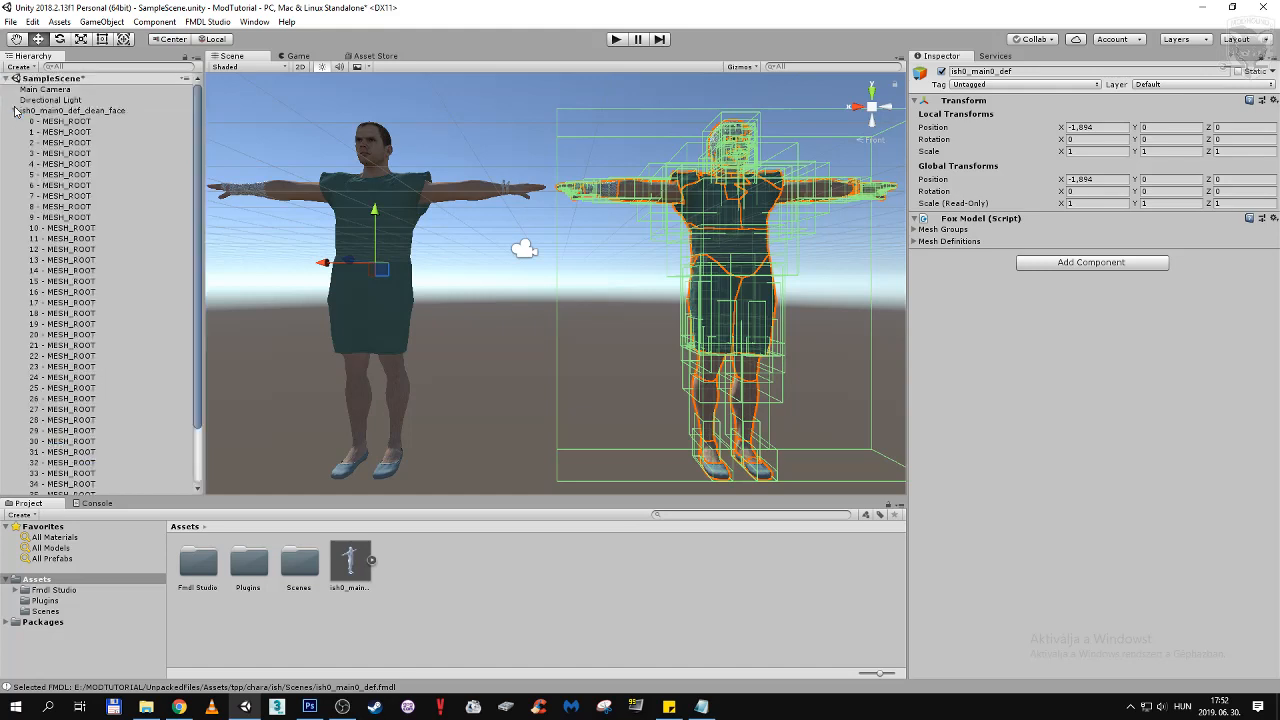
{"action": "left_click", "coordinate": [128, 112]}
{"action": "scroll", "coordinate": [97, 226], "scroll_direction": "down", "scroll_amount": 3}
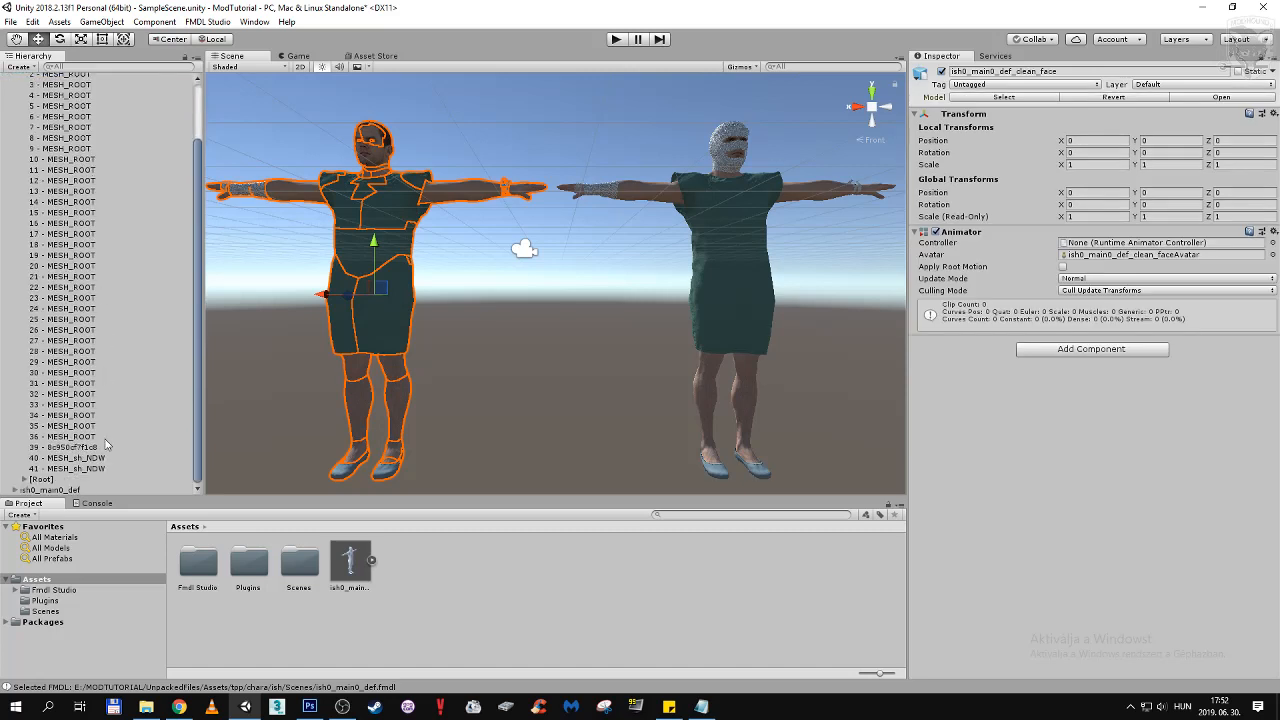
{"action": "scroll", "coordinate": [107, 440], "scroll_direction": "up", "scroll_amount": 3}
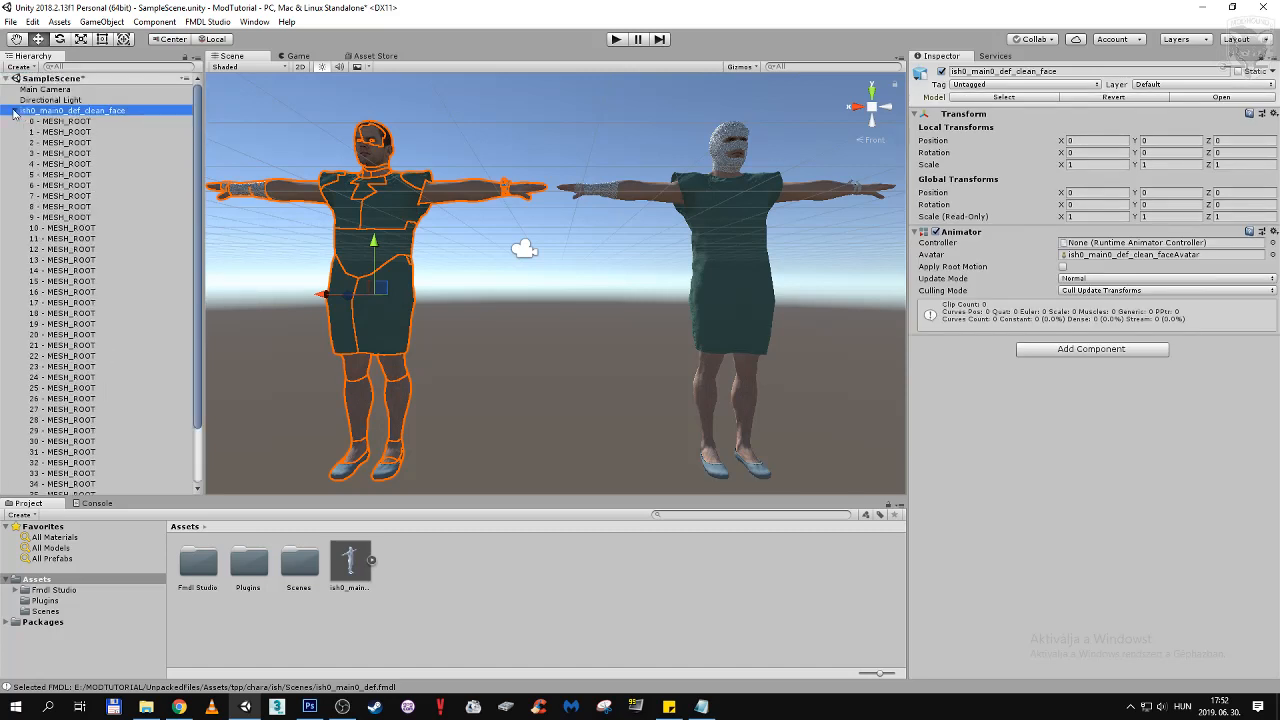
{"action": "left_click", "coordinate": [16, 111]}
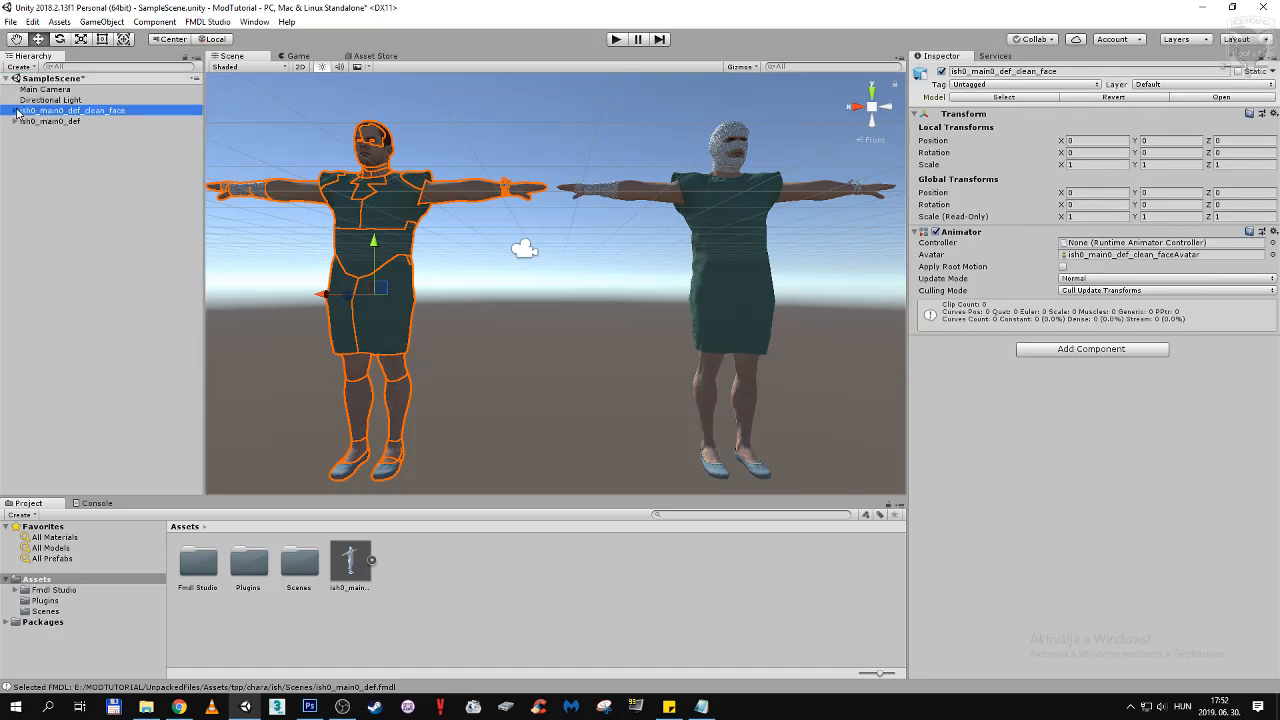
Expand the Mesh Groups, their elements 0 to 2 and the Mesh Definitions in the Fox Model component of ish0_main0_def
{"action": "left_click", "coordinate": [67, 121]}
{"action": "left_click", "coordinate": [15, 121]}
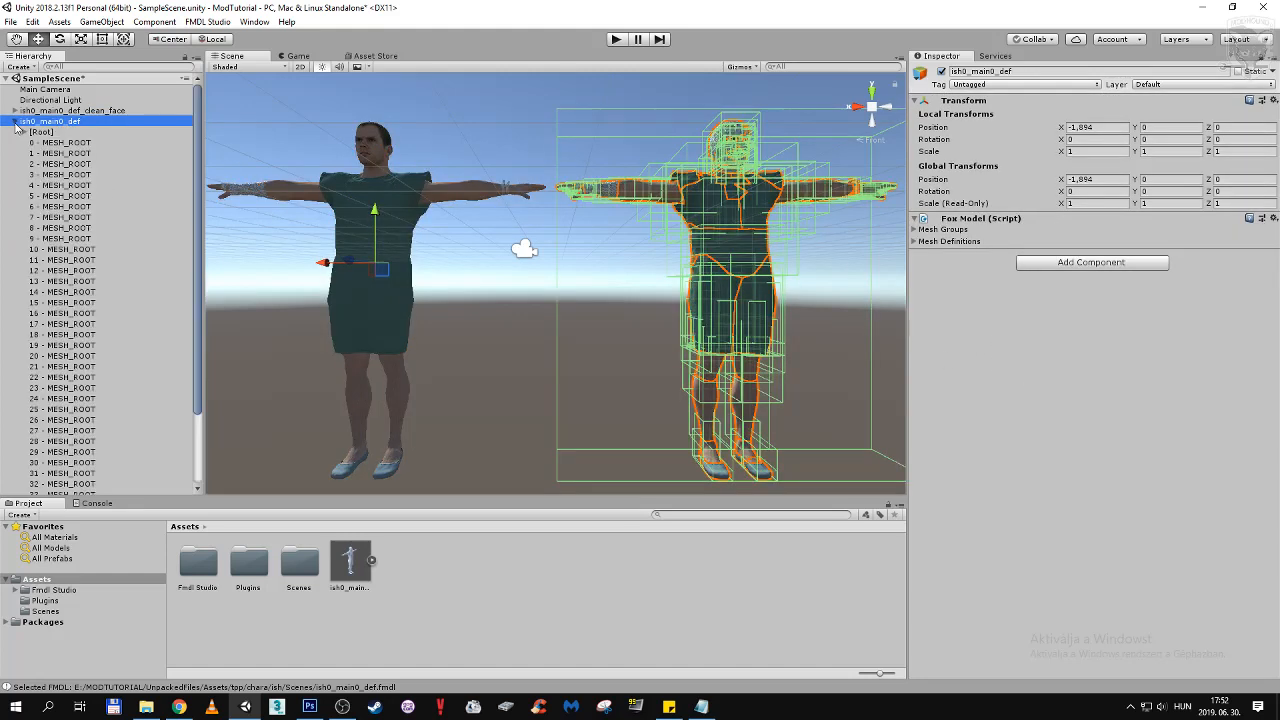
{"action": "left_click", "coordinate": [15, 121]}
{"action": "left_click", "coordinate": [915, 230]}
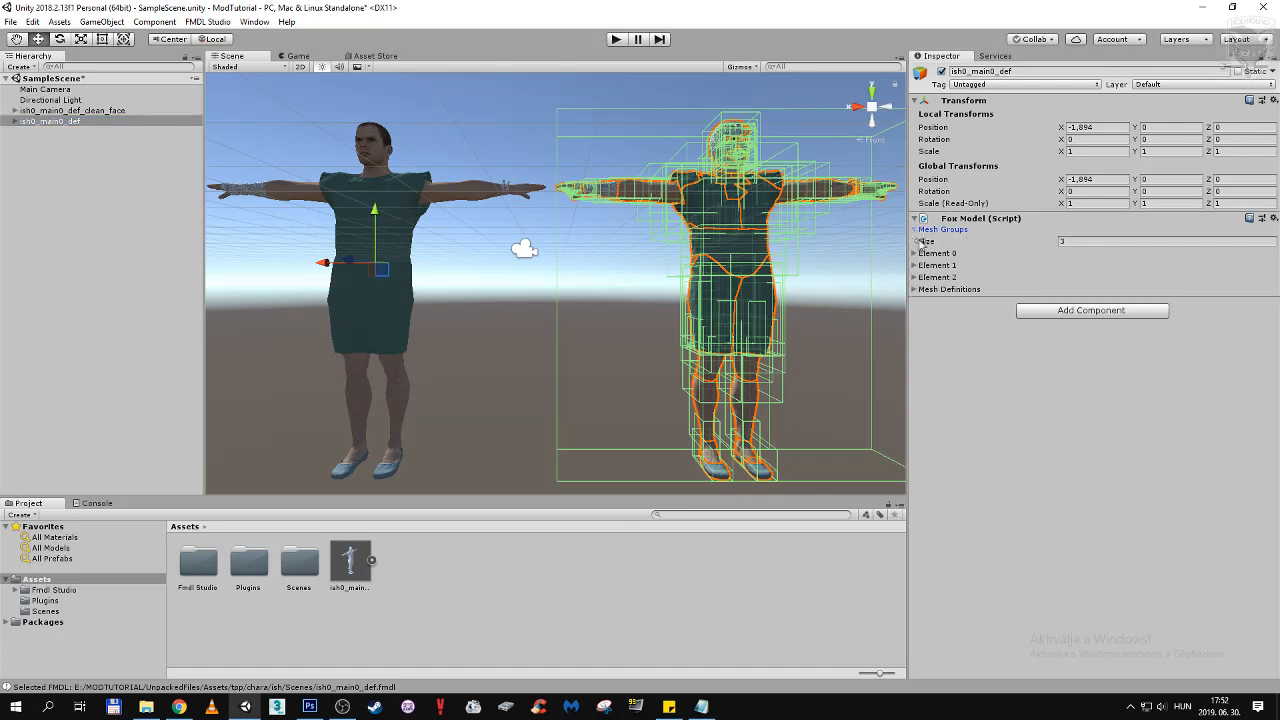
{"action": "left_click", "coordinate": [914, 290]}
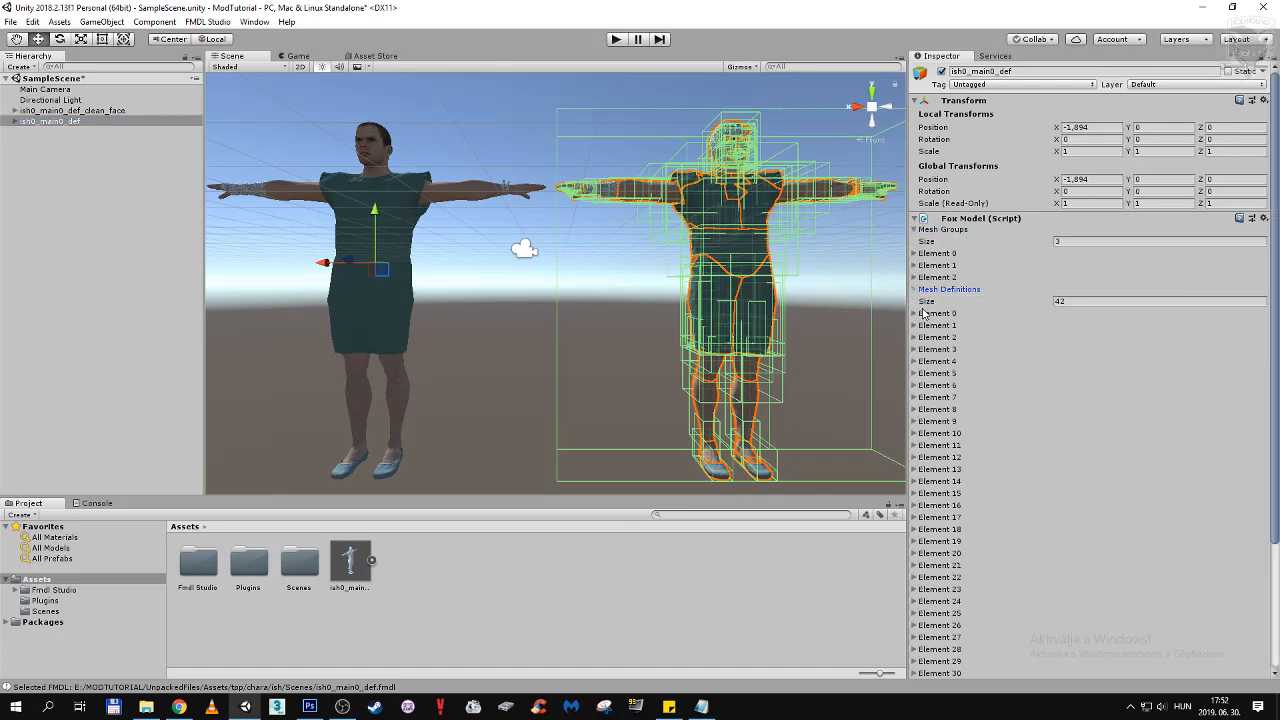
{"action": "left_click", "coordinate": [914, 254]}
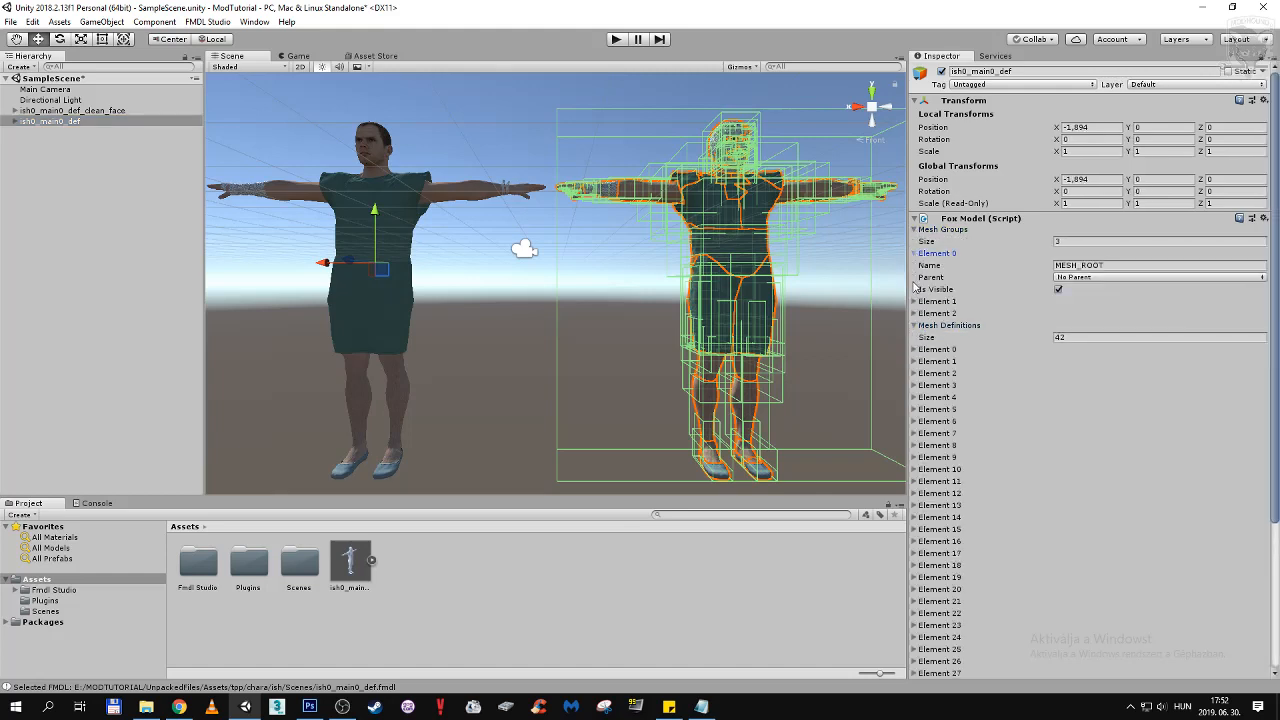
{"action": "left_click", "coordinate": [914, 302]}
{"action": "left_click", "coordinate": [914, 350]}
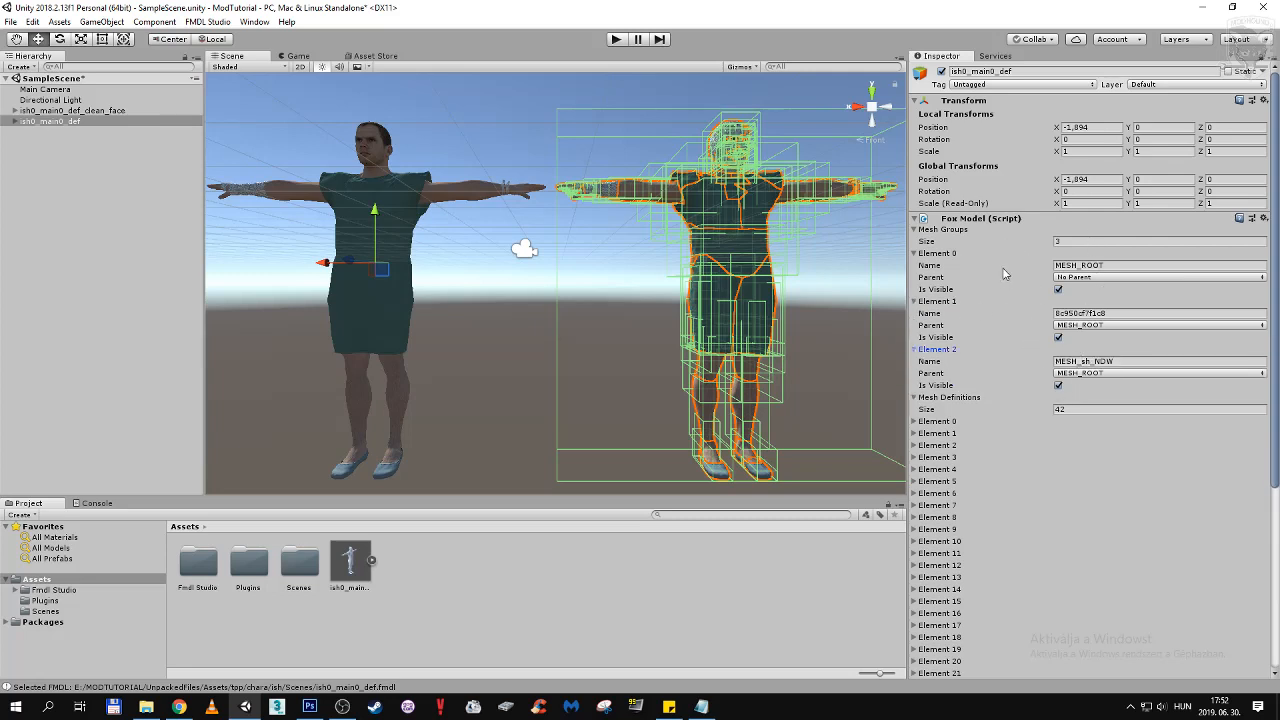
Expand Mesh Definitions elements 0 to 4 of ish0_main0_def and examine their mesh group, alpha and shadow settings
{"action": "left_click", "coordinate": [915, 422]}
{"action": "scroll", "coordinate": [996, 408], "scroll_direction": "down", "scroll_amount": 4}
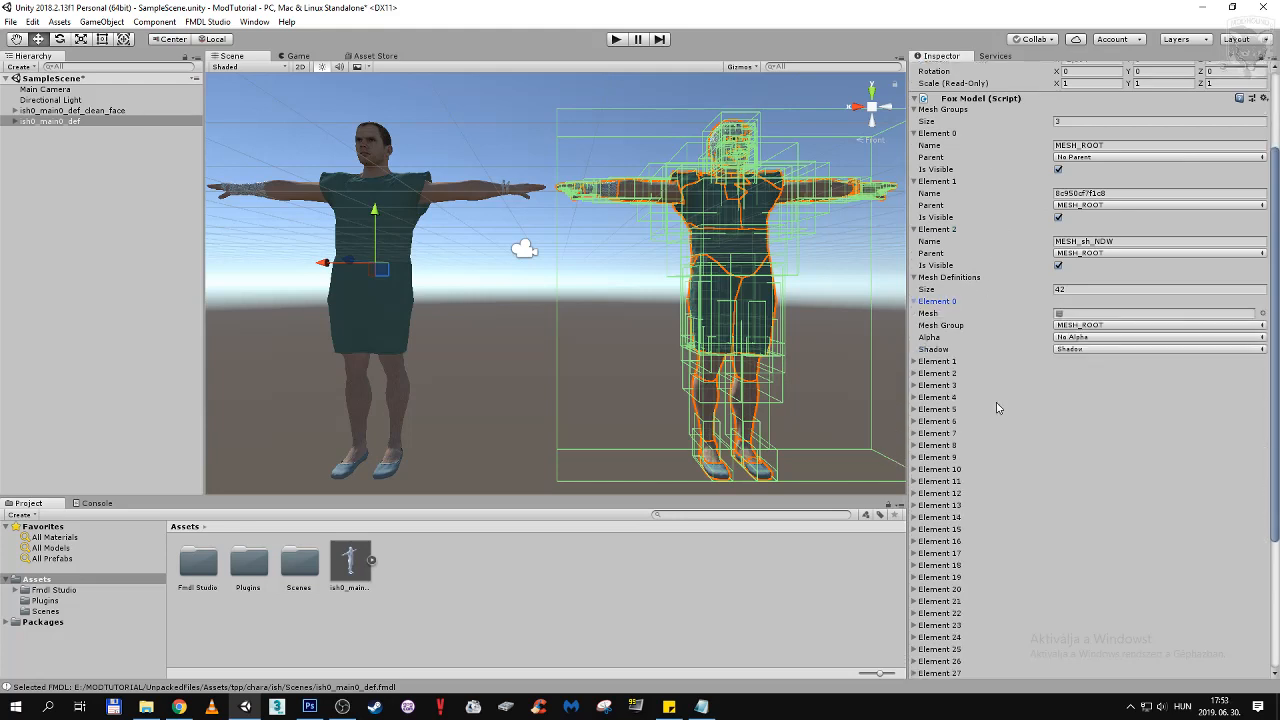
{"action": "left_click", "coordinate": [15, 121]}
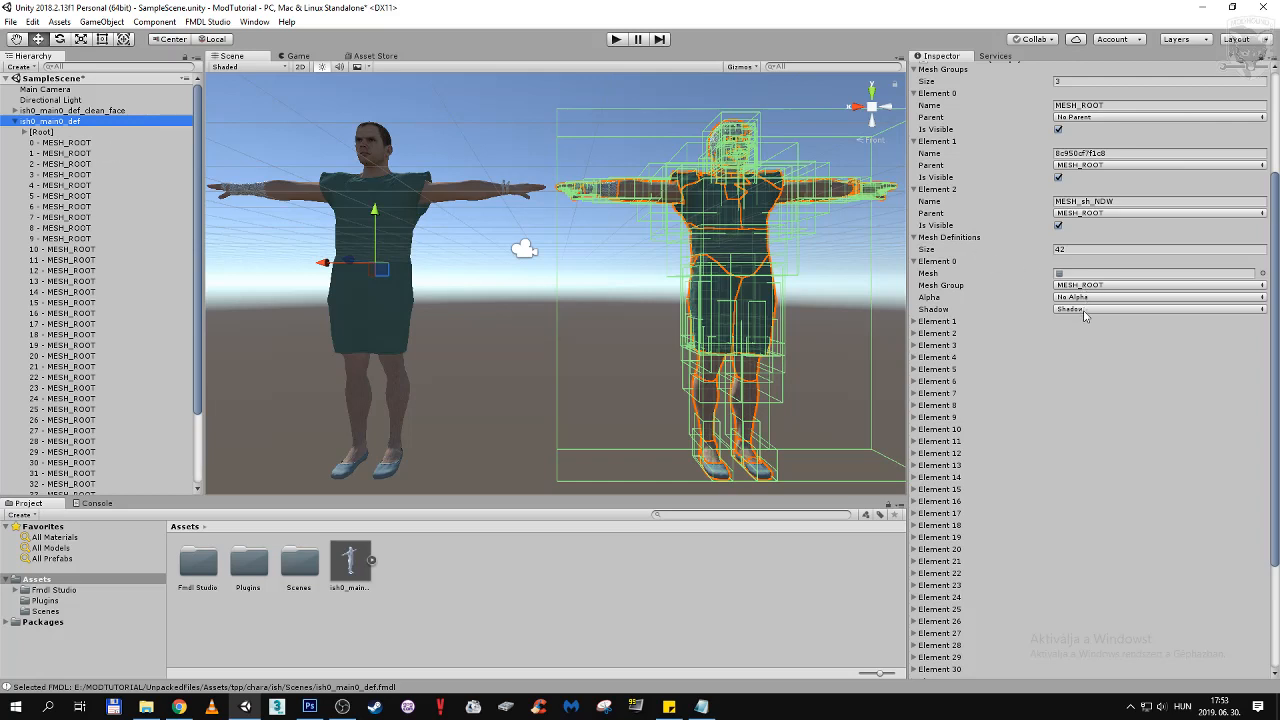
{"action": "left_click", "coordinate": [915, 321]}
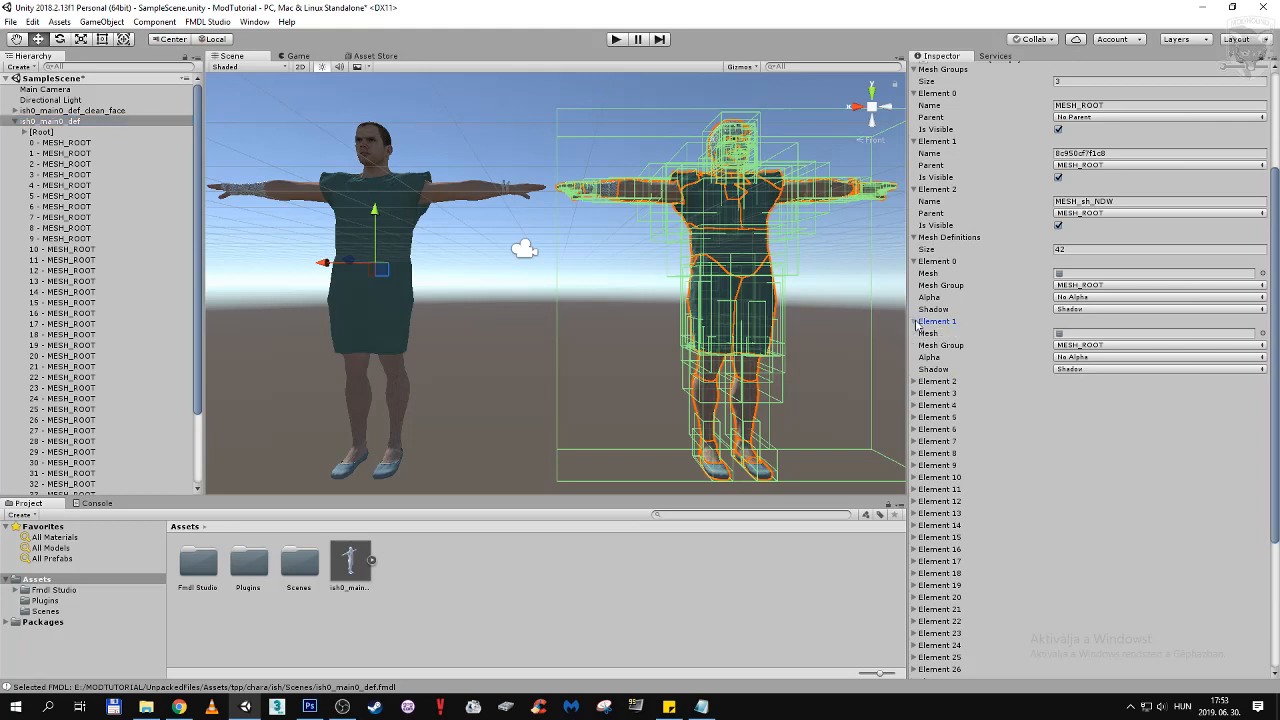
{"action": "left_click", "coordinate": [914, 383]}
{"action": "scroll", "coordinate": [930, 383], "scroll_direction": "down", "scroll_amount": 1}
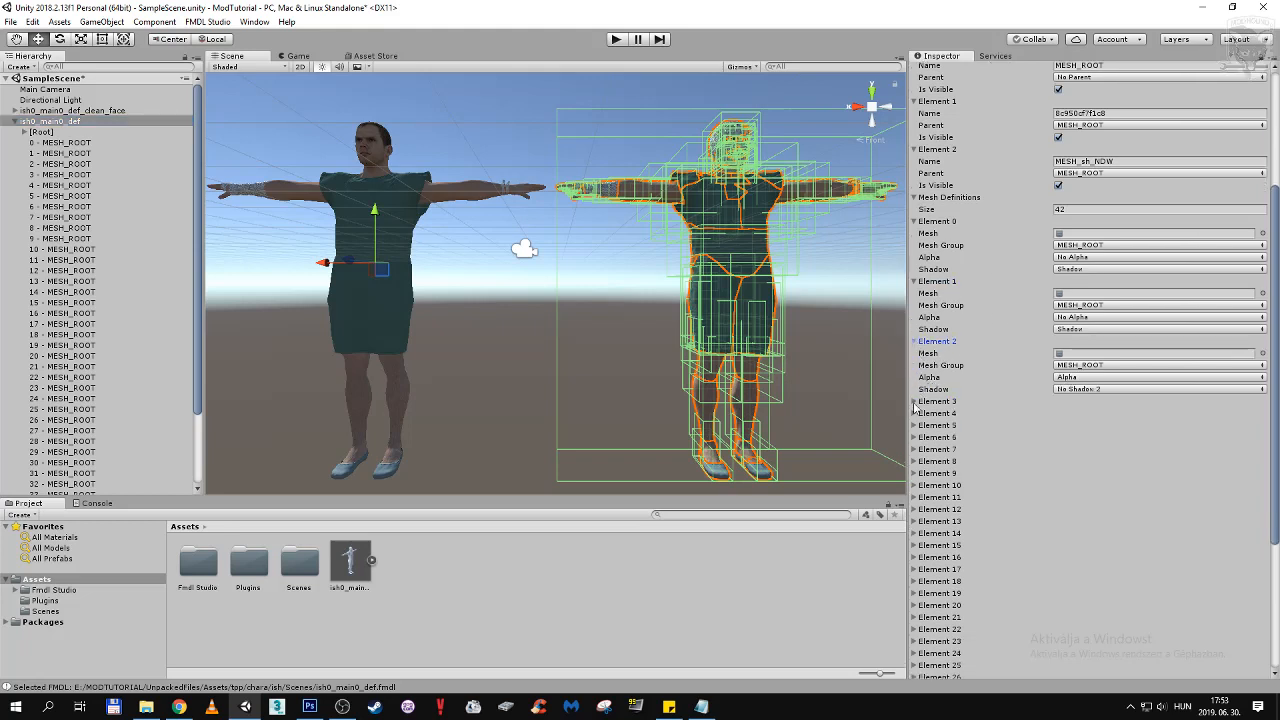
{"action": "left_click", "coordinate": [913, 402]}
{"action": "scroll", "coordinate": [918, 395], "scroll_direction": "down", "scroll_amount": 2}
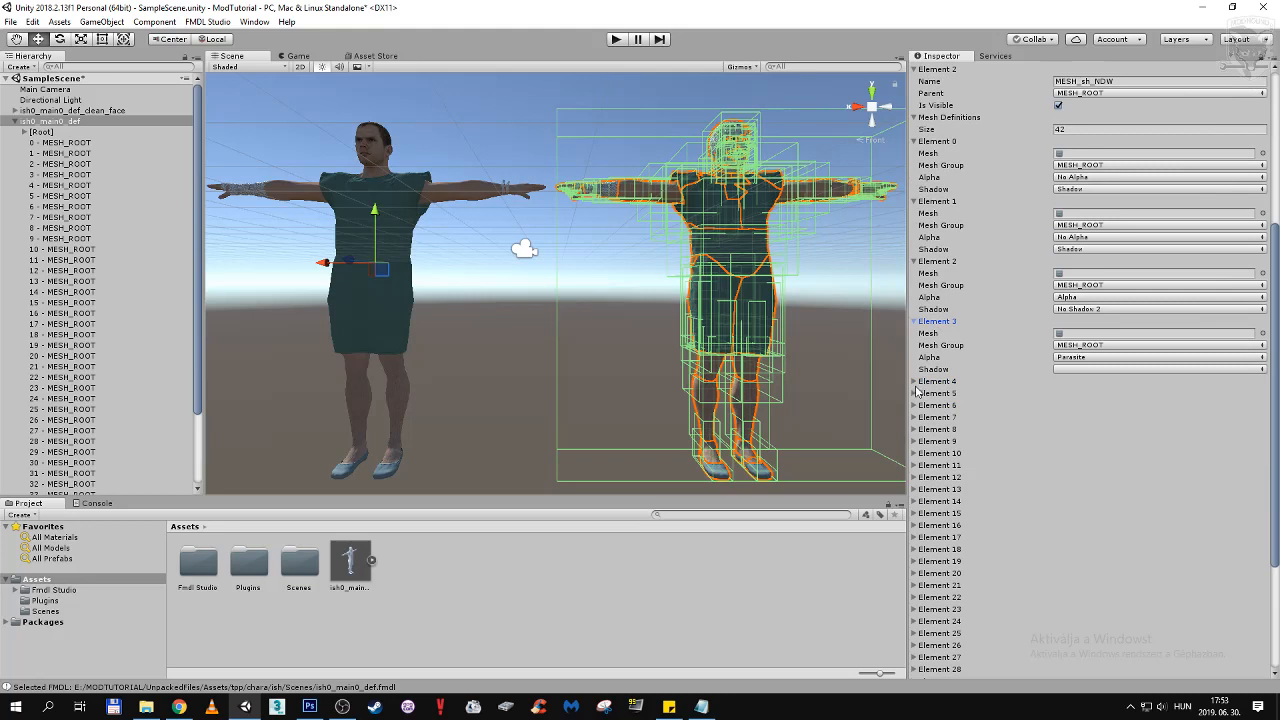
{"action": "left_click", "coordinate": [914, 382]}
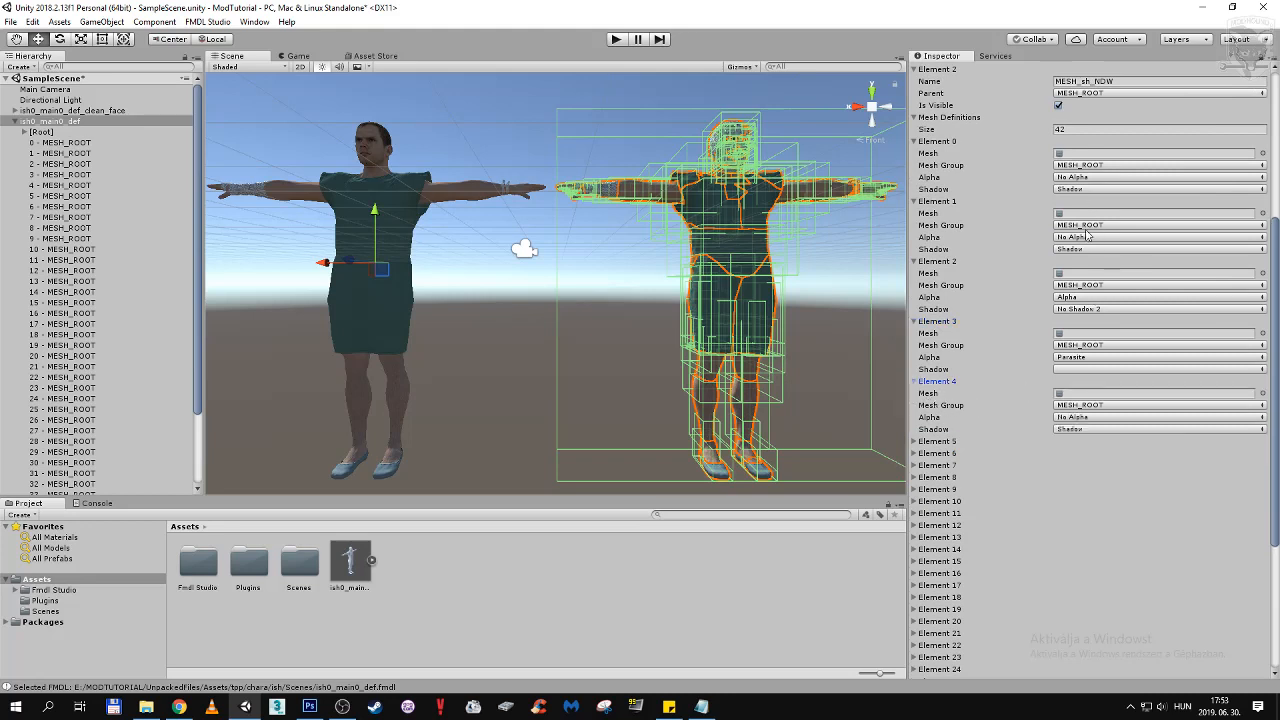
Review the available Alpha options on mesh definition elements 0, 1 and 2, keeping No Alpha, No Alpha and Alpha respectively
{"action": "left_click", "coordinate": [1143, 178]}
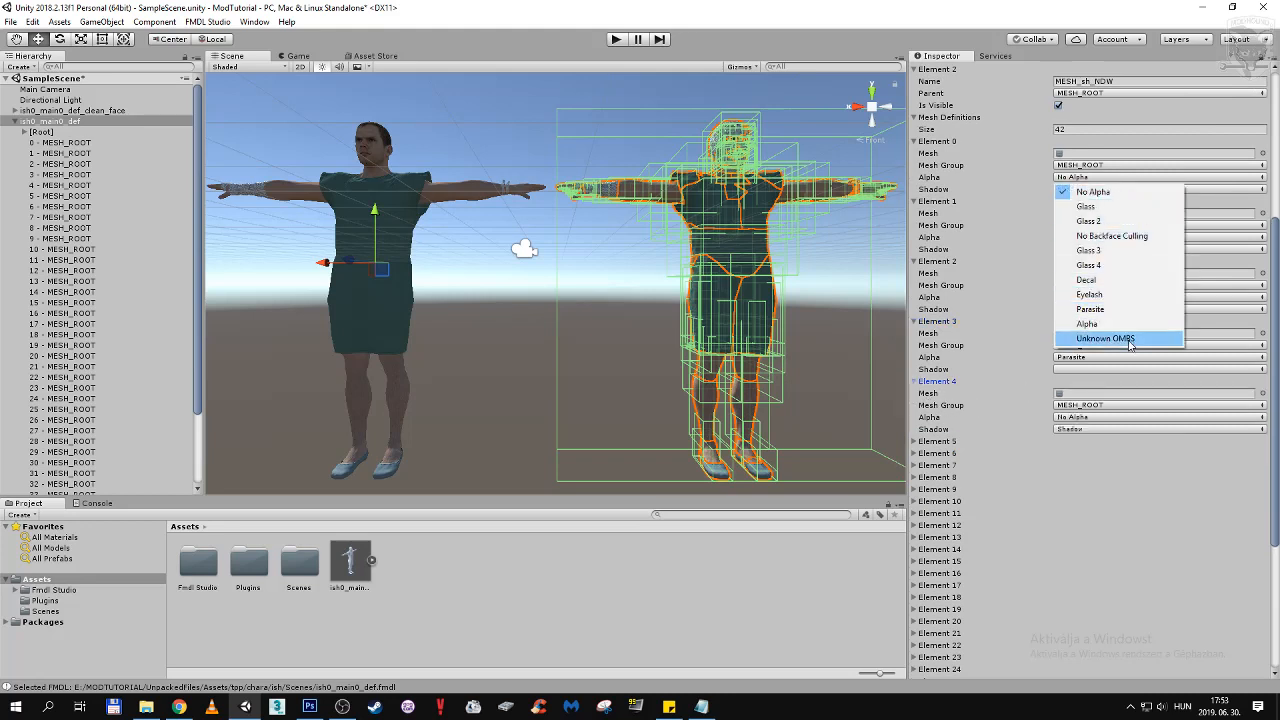
{"action": "left_click", "coordinate": [1140, 197]}
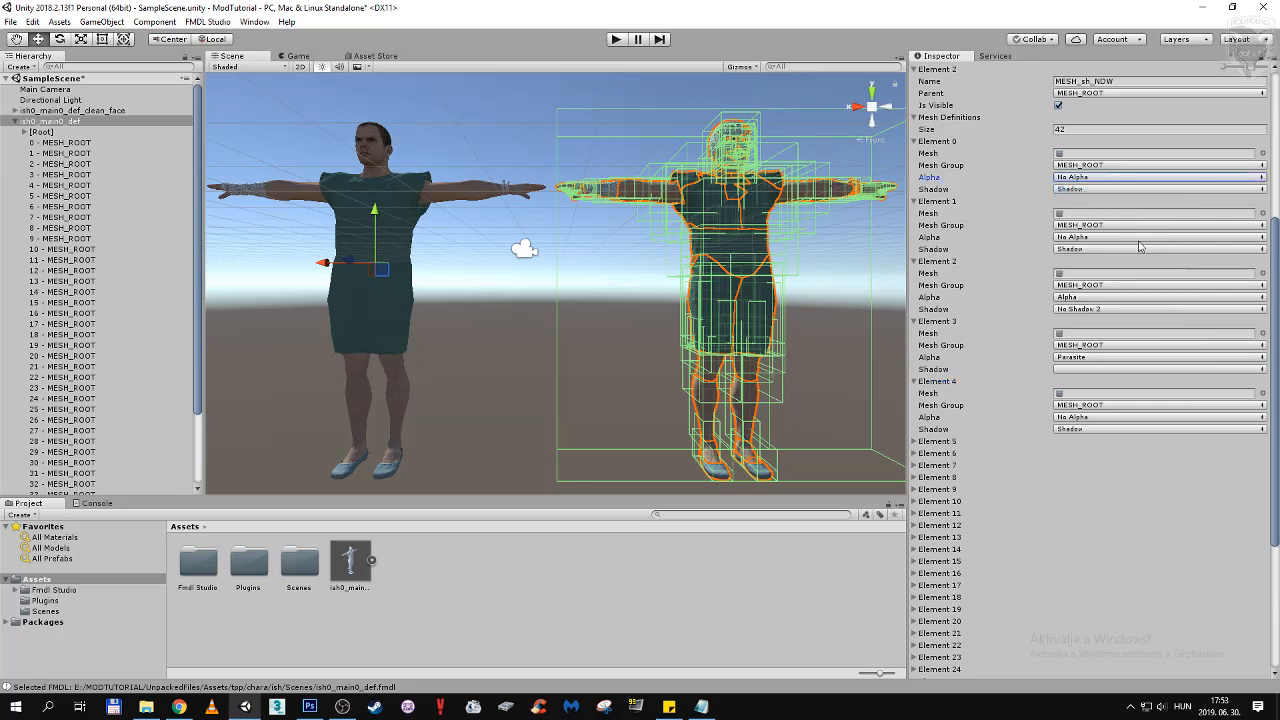
{"action": "left_click", "coordinate": [1138, 238]}
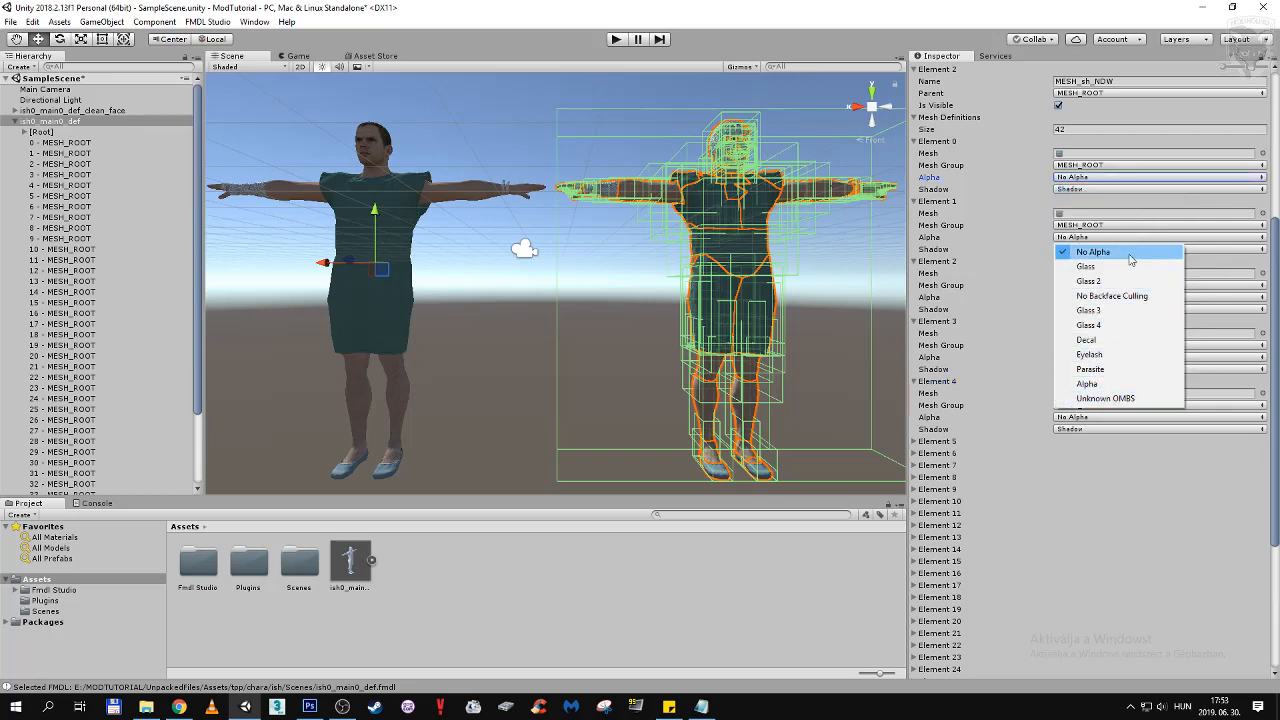
{"action": "left_click", "coordinate": [1130, 255]}
{"action": "left_click", "coordinate": [1140, 297]}
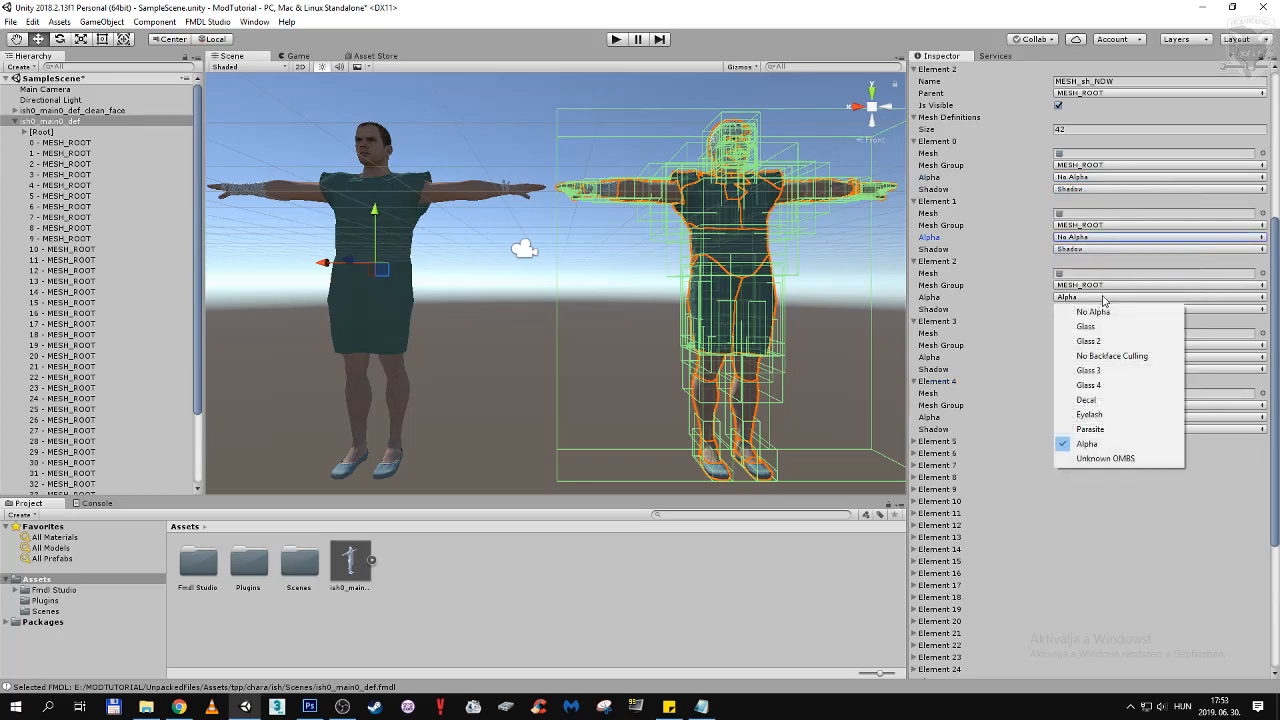
{"action": "left_click", "coordinate": [1100, 443]}
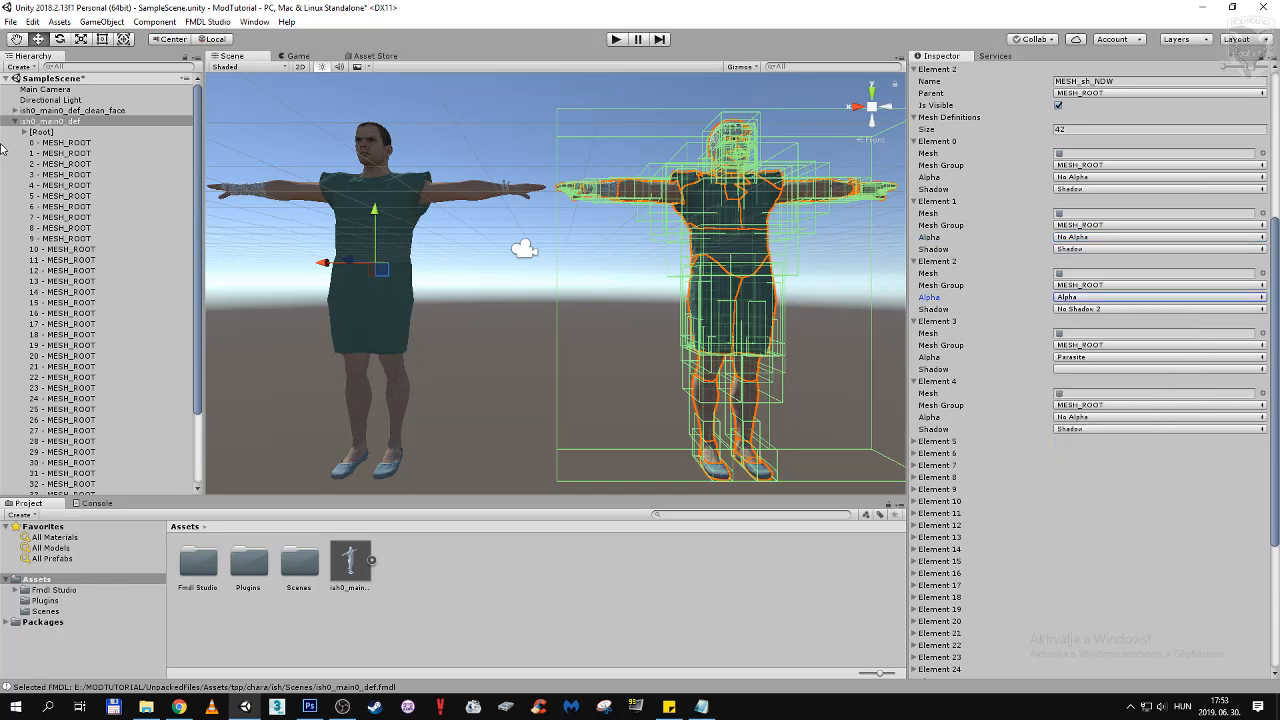
Inspect 0 - MESH_ROOT in both models and compare the clean-face root's components with the original mesh's renderer settings
{"action": "left_click", "coordinate": [15, 111]}
{"action": "left_click", "coordinate": [69, 121]}
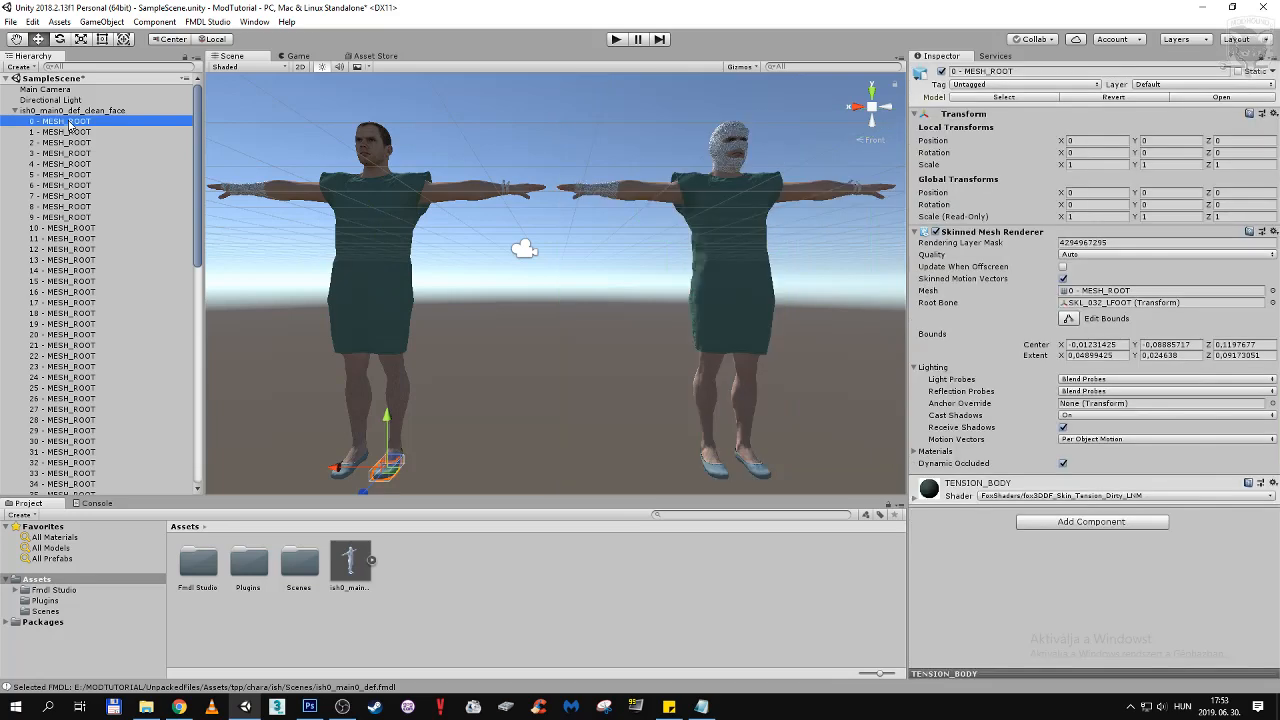
{"action": "left_click", "coordinate": [105, 111]}
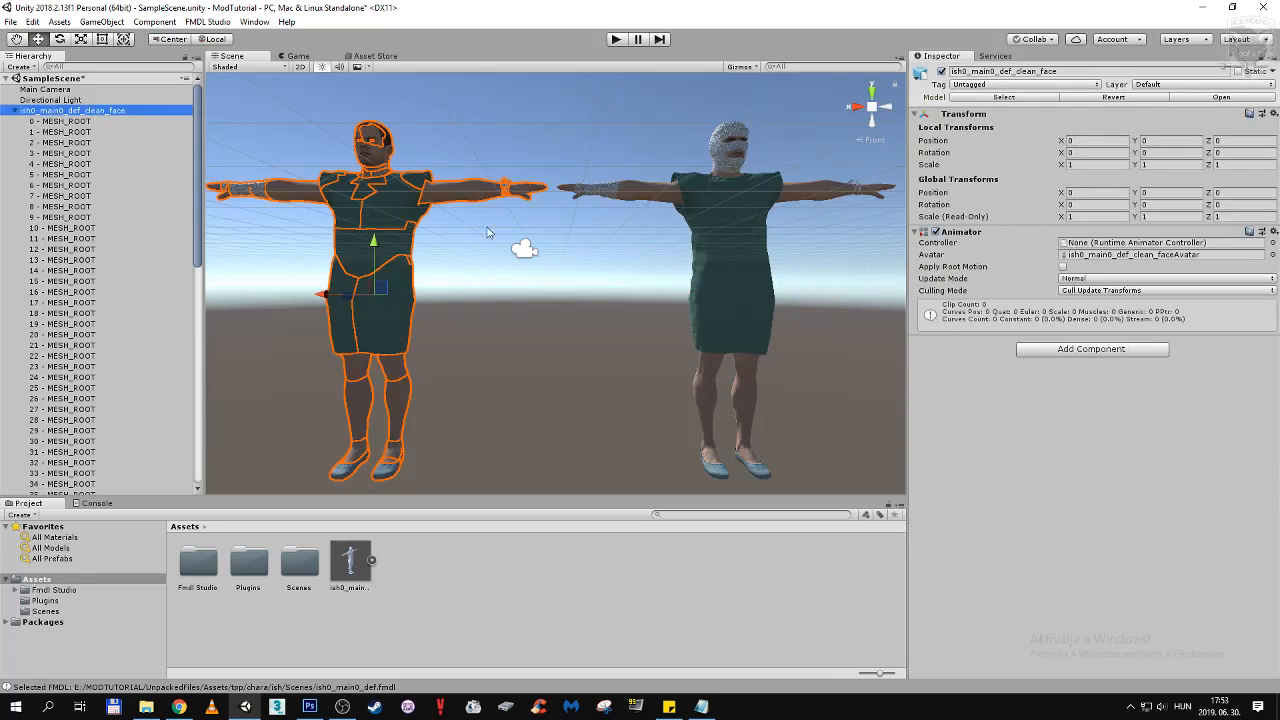
{"action": "left_click", "coordinate": [15, 112]}
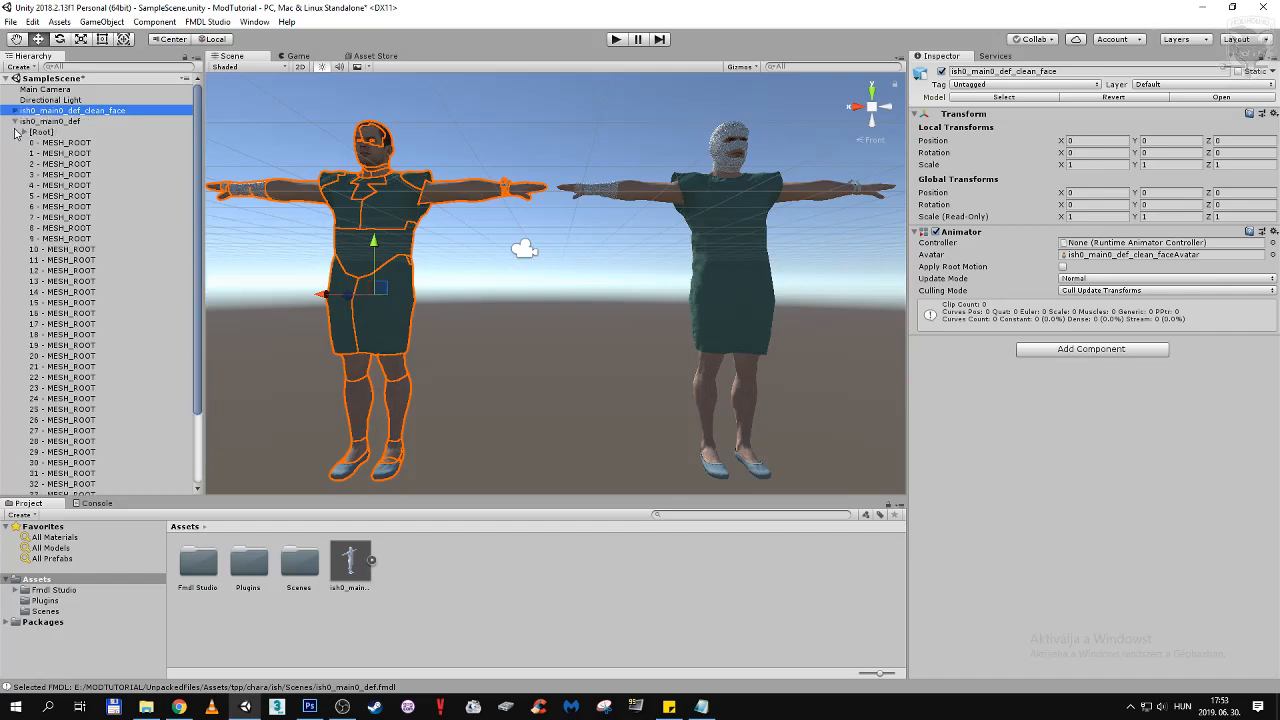
{"action": "left_click", "coordinate": [68, 145]}
{"action": "left_click", "coordinate": [14, 111]}
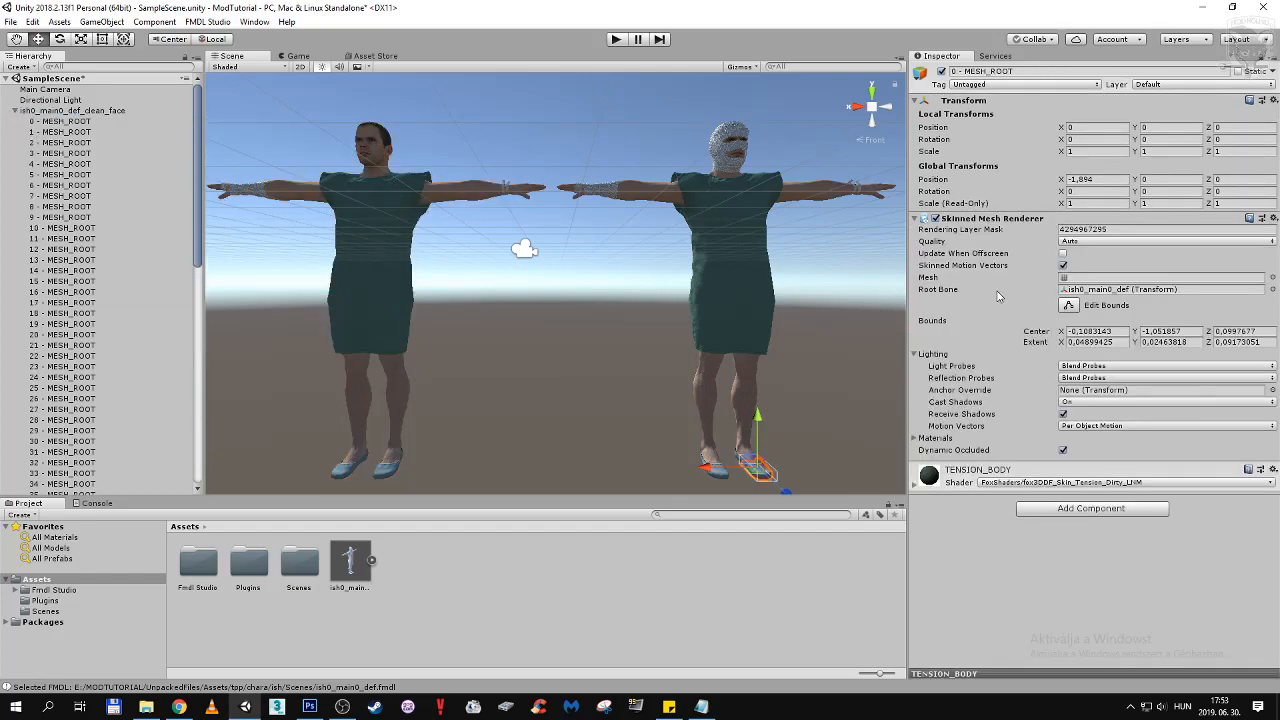
{"action": "scroll", "coordinate": [150, 250], "scroll_direction": "down", "scroll_amount": 5}
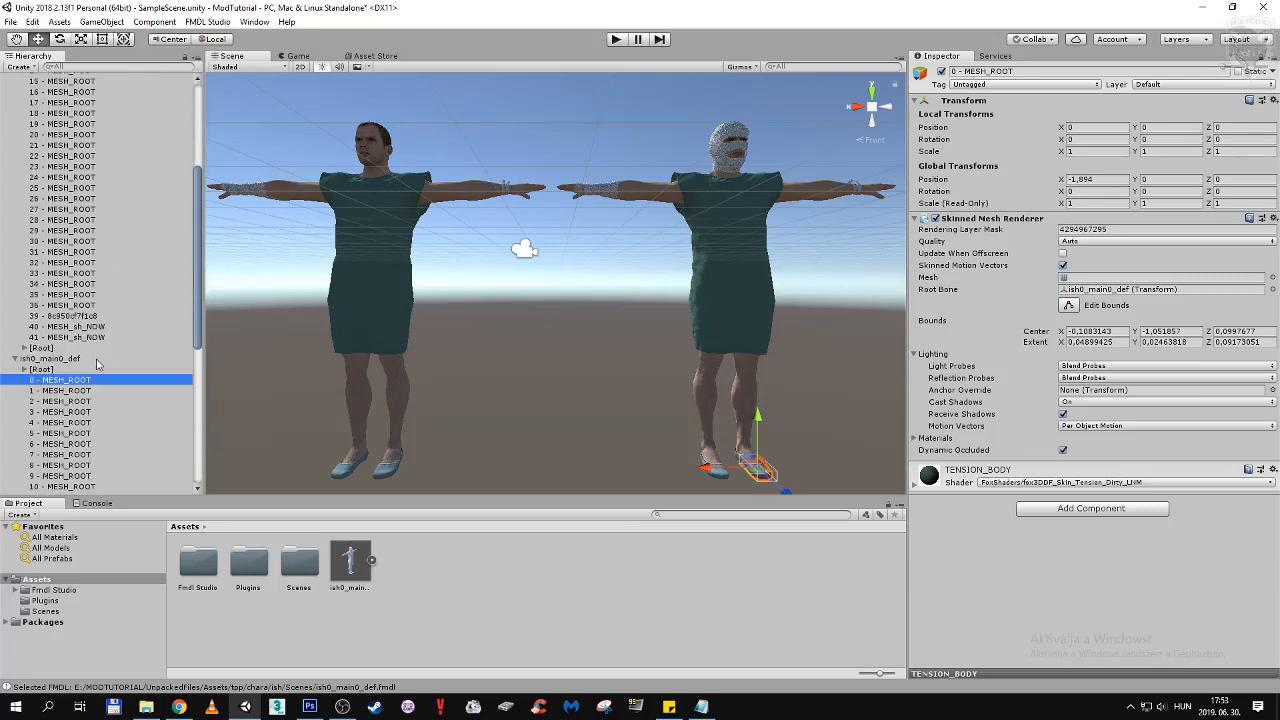
Examine the Fox Model mesh definitions of ish0_main0_def against its numbered meshes, checking which mesh 2 - MESH_ROOT is
{"action": "left_click", "coordinate": [80, 360]}
{"action": "scroll", "coordinate": [82, 363], "scroll_direction": "up", "scroll_amount": 5}
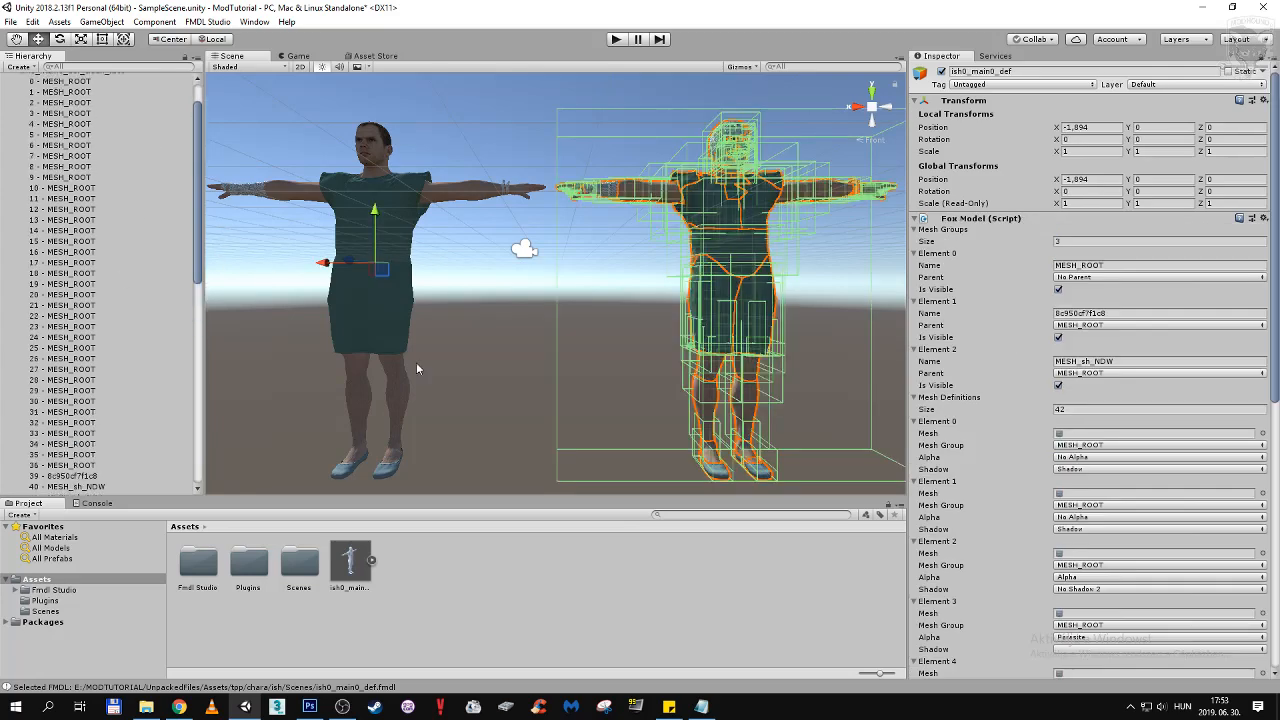
{"action": "scroll", "coordinate": [1007, 368], "scroll_direction": "down", "scroll_amount": 3}
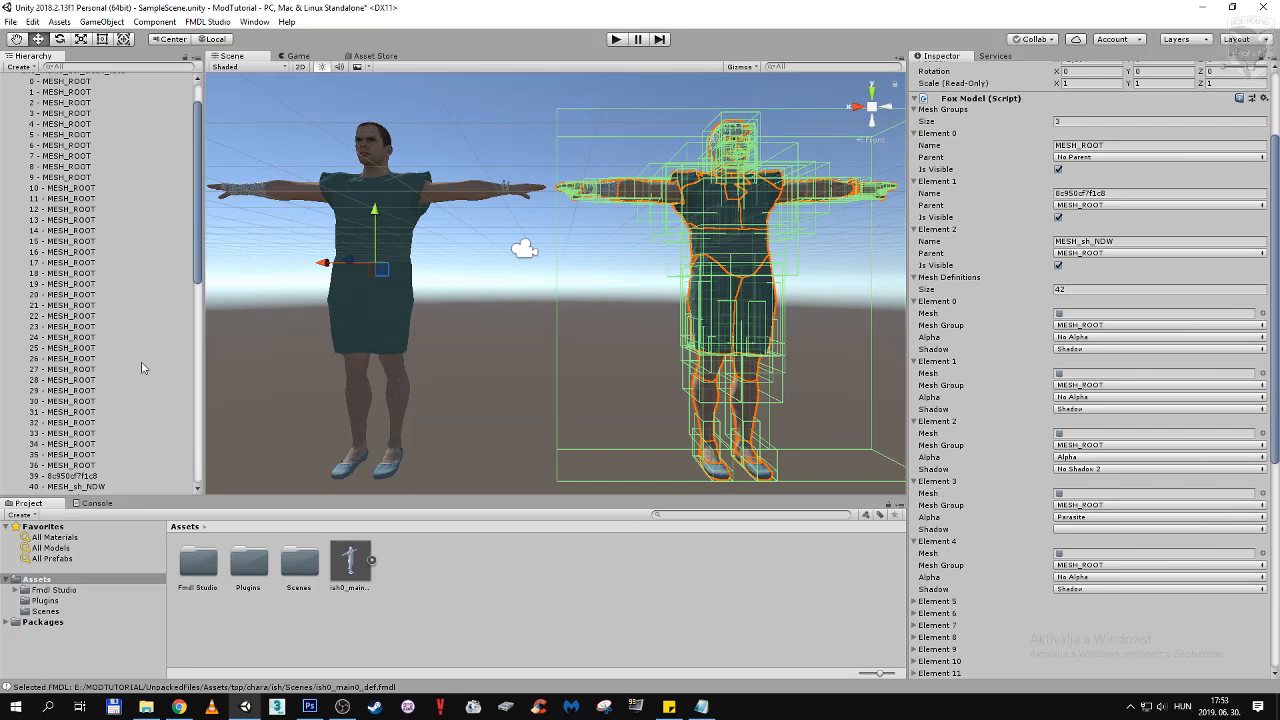
{"action": "scroll", "coordinate": [139, 370], "scroll_direction": "down", "scroll_amount": 7}
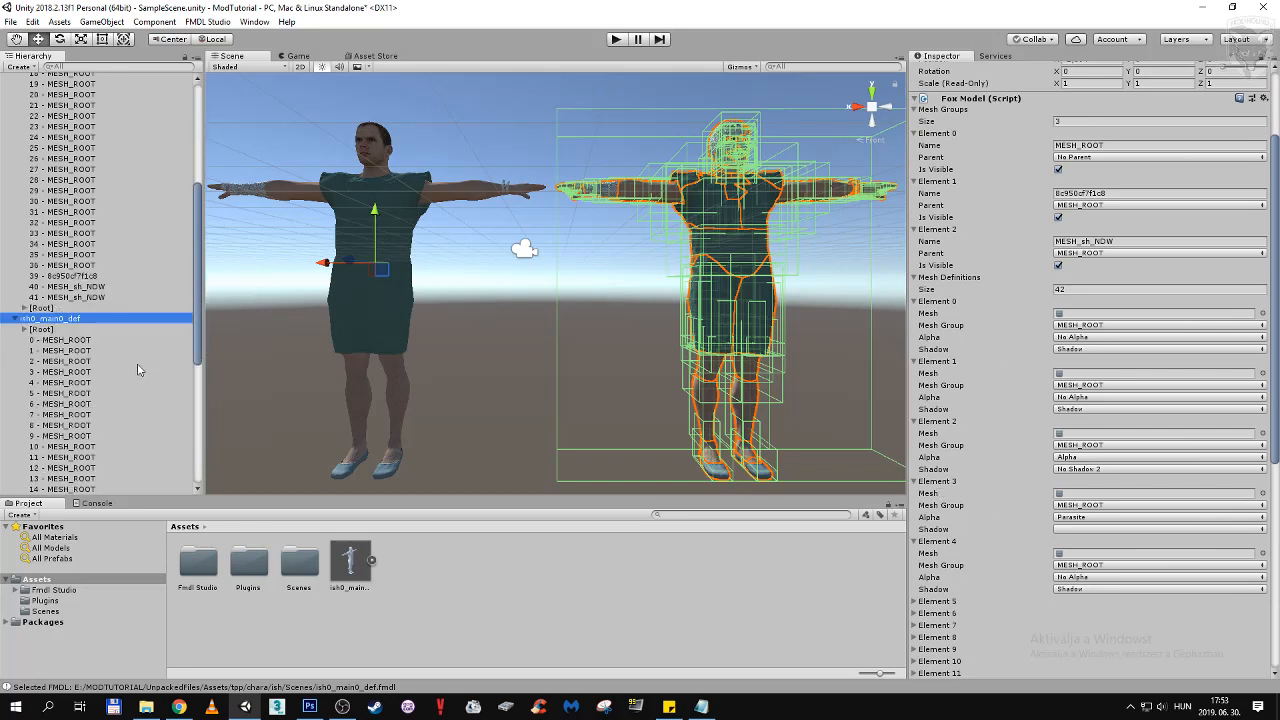
{"action": "left_click", "coordinate": [60, 361]}
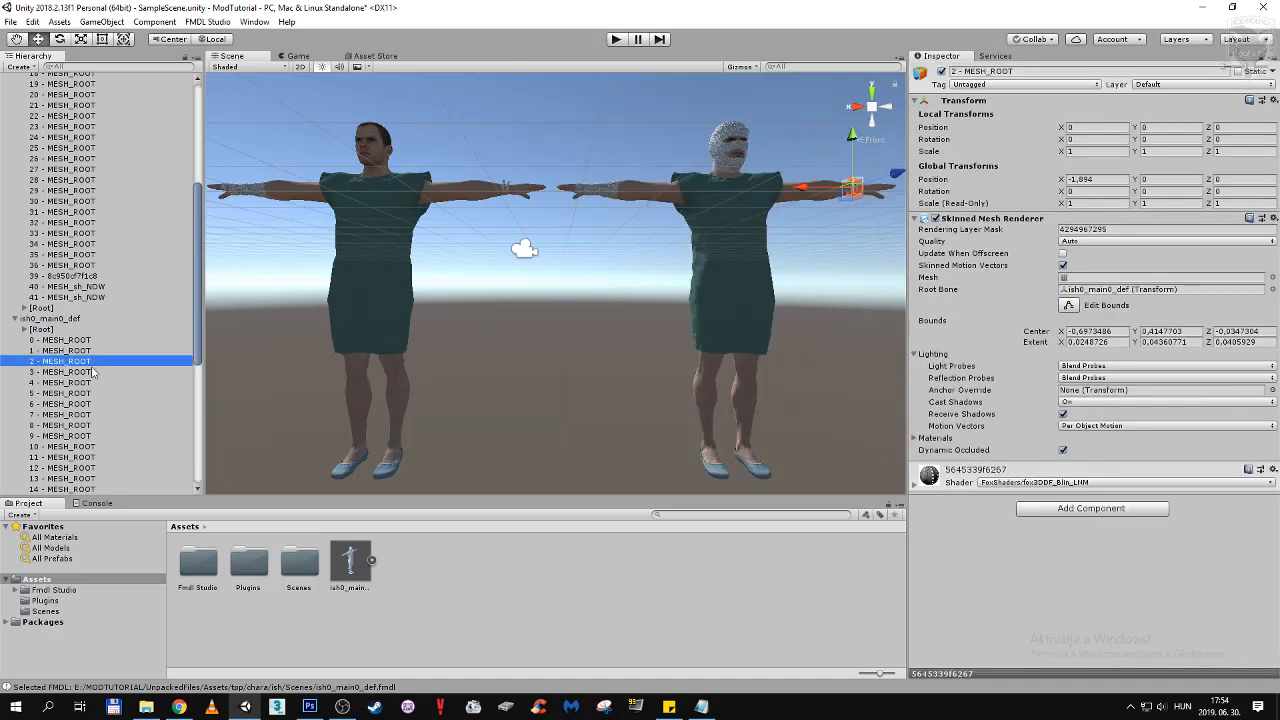
{"action": "left_click", "coordinate": [64, 319]}
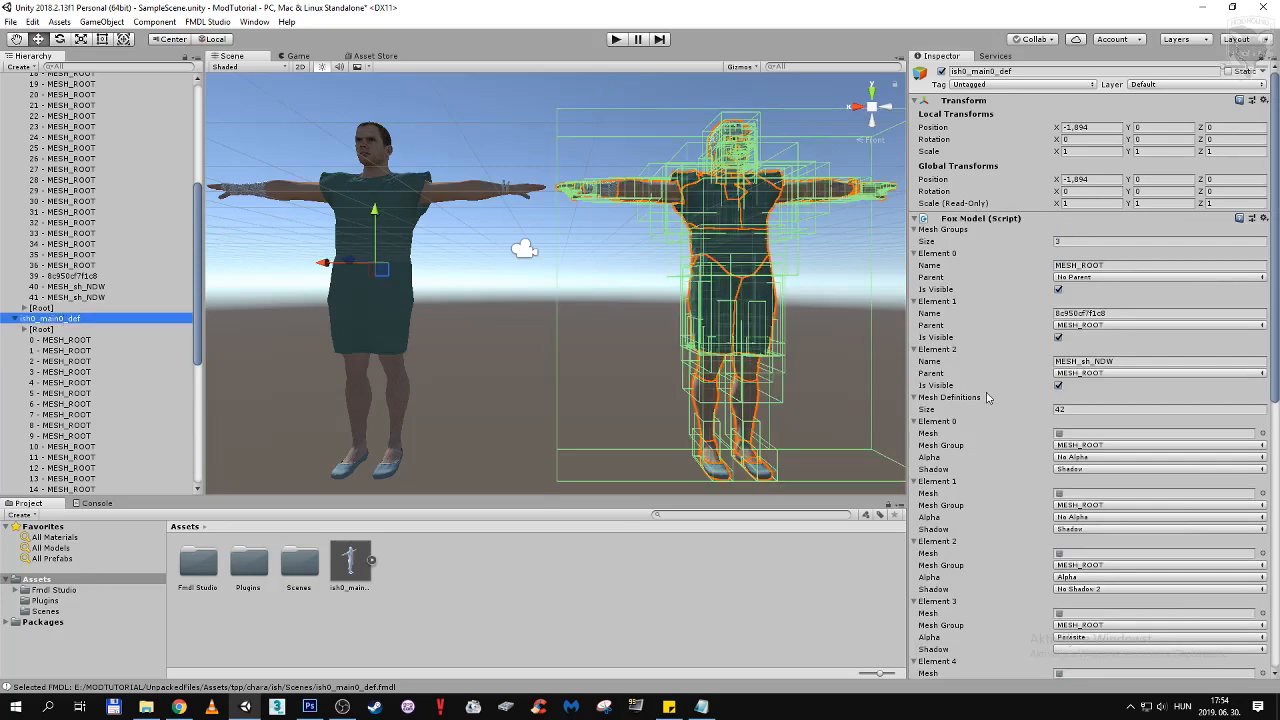
{"action": "scroll", "coordinate": [1043, 518], "scroll_direction": "down", "scroll_amount": 3}
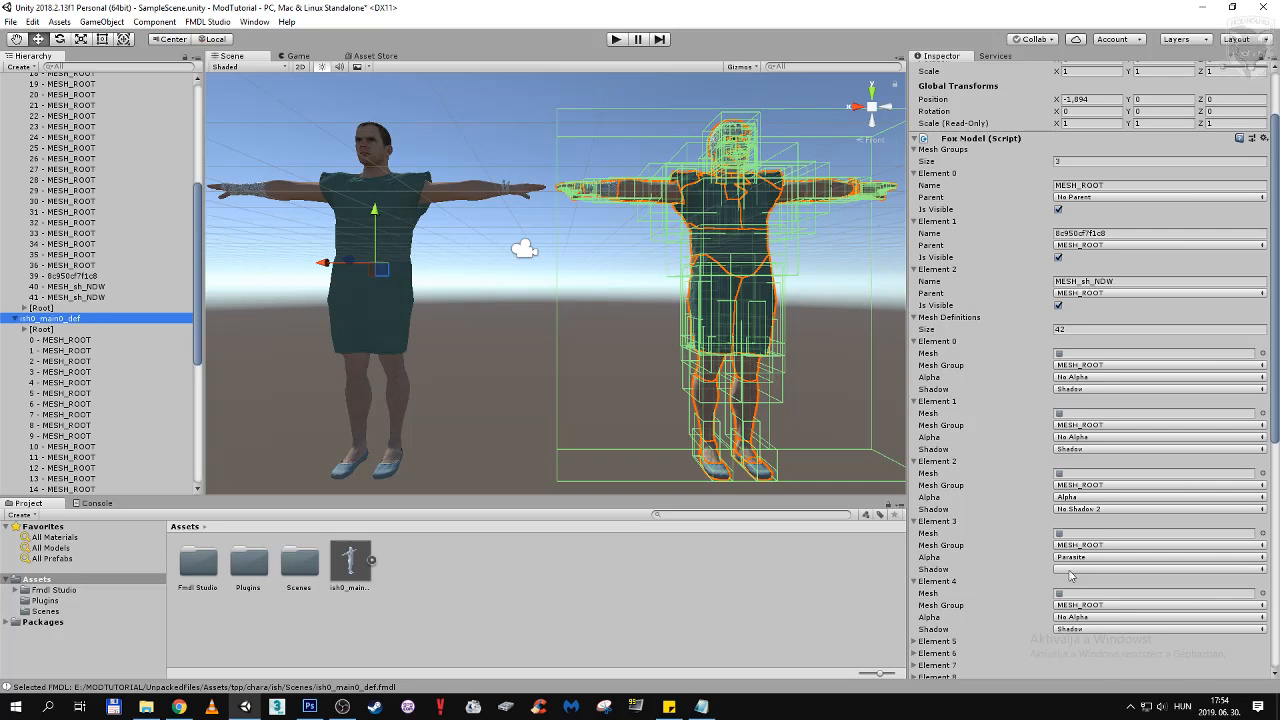
{"action": "scroll", "coordinate": [120, 312], "scroll_direction": "up", "scroll_amount": 10}
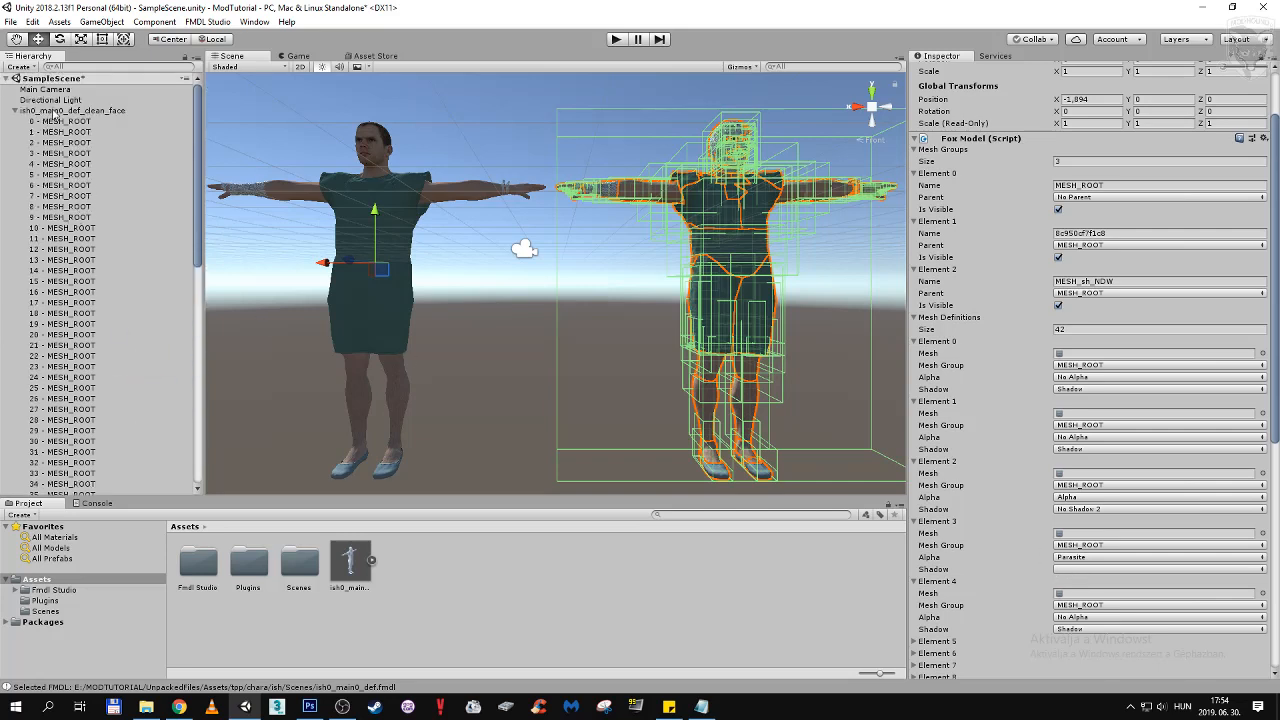
{"action": "scroll", "coordinate": [947, 369], "scroll_direction": "down", "scroll_amount": 5}
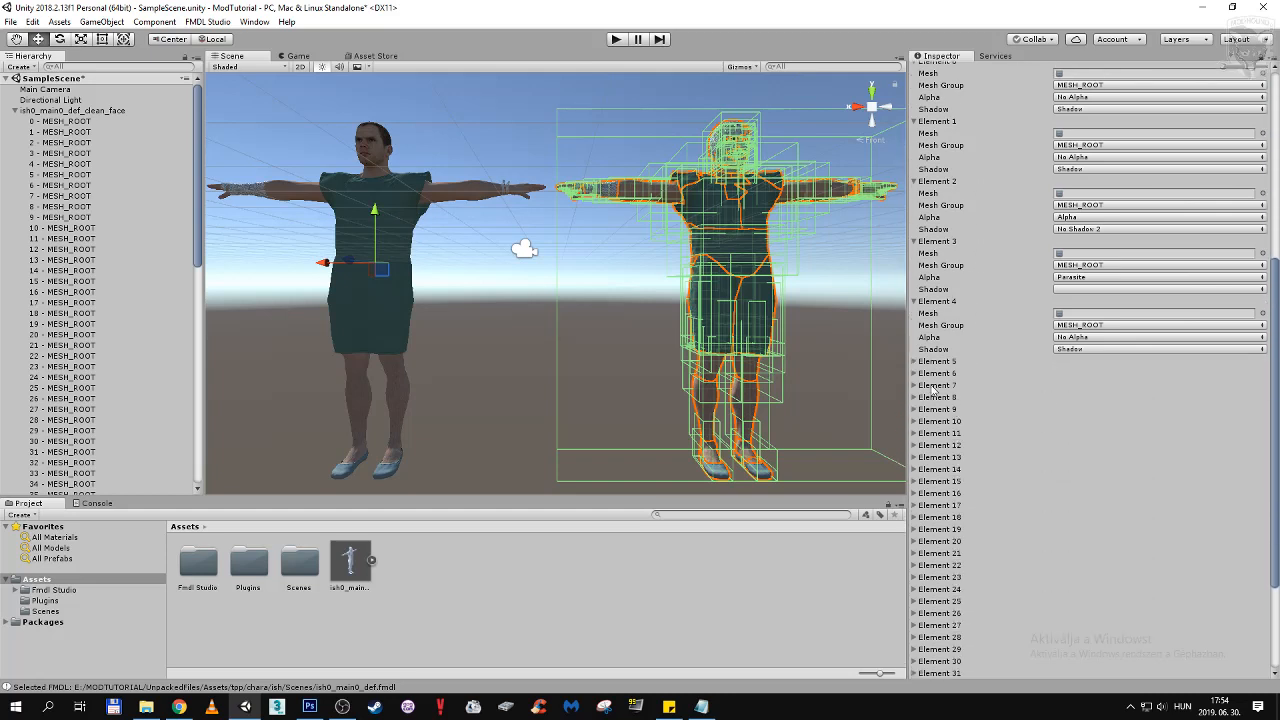
Look through the Fox Model mesh groups and definitions of ish0_main0_def, then collapse both models' child lists in the hierarchy
{"action": "scroll", "coordinate": [1010, 441], "scroll_direction": "down", "scroll_amount": 2}
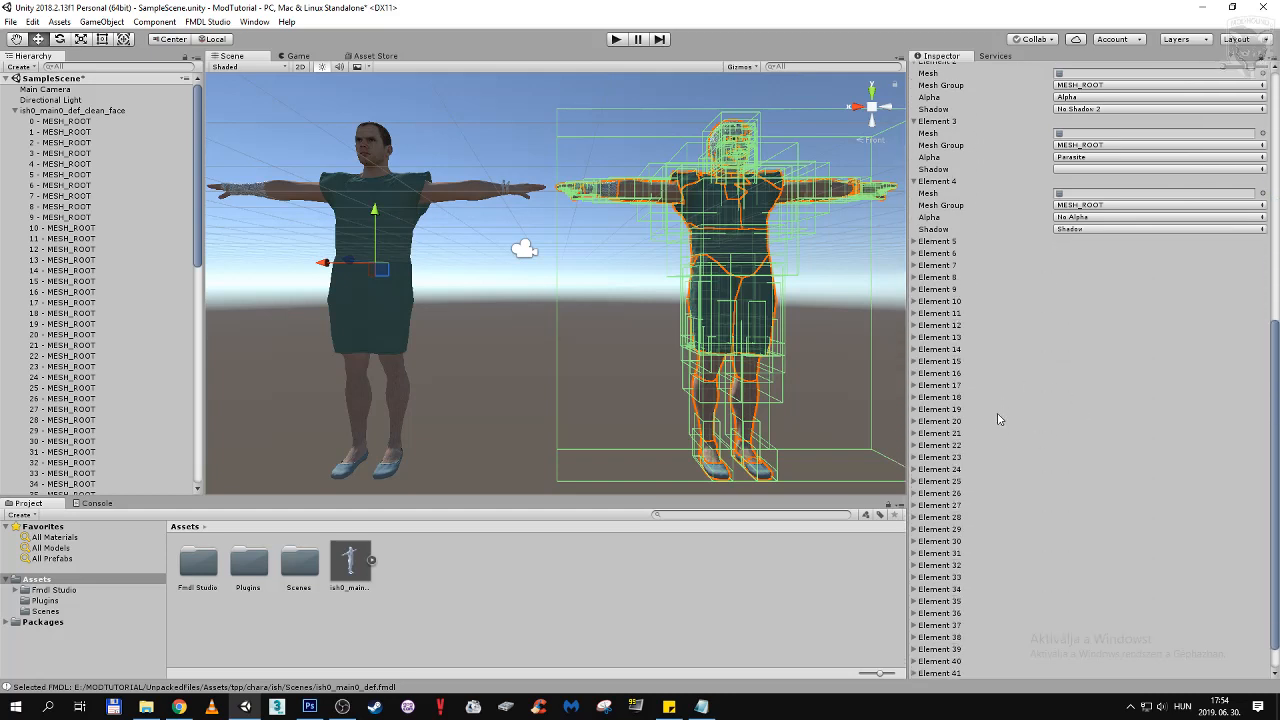
{"action": "scroll", "coordinate": [997, 419], "scroll_direction": "up", "scroll_amount": 3}
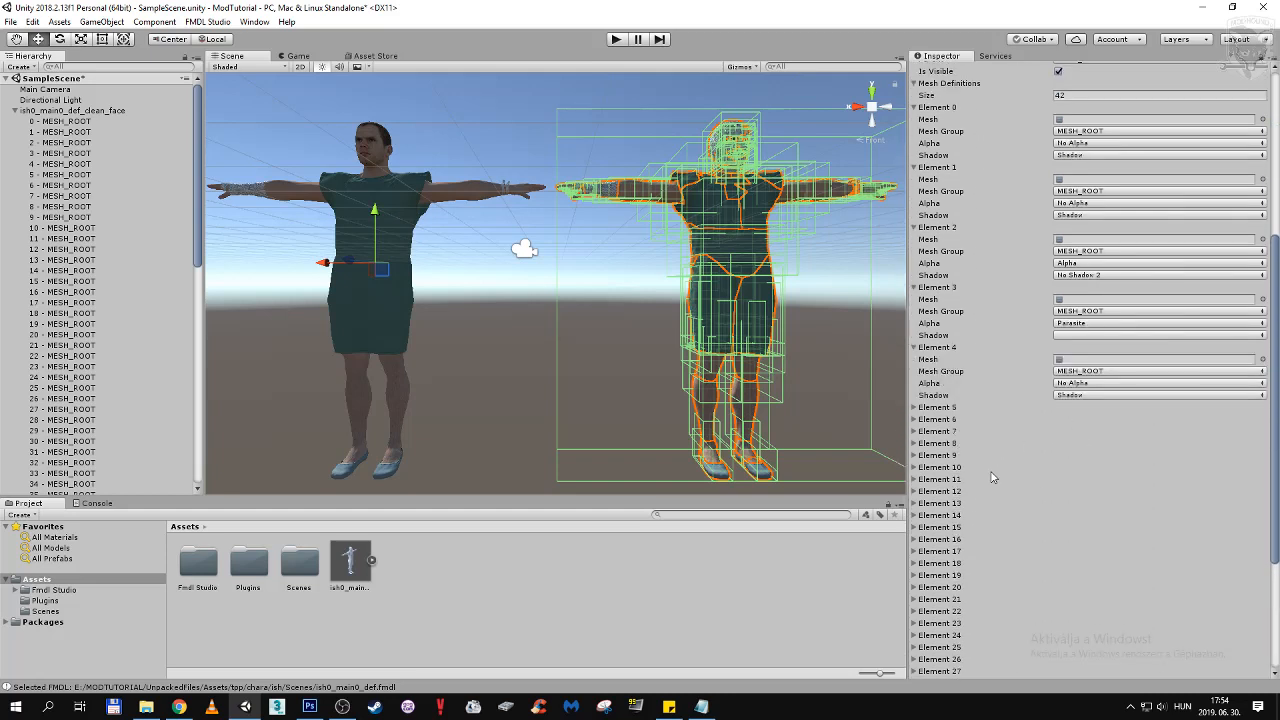
{"action": "scroll", "coordinate": [992, 477], "scroll_direction": "up", "scroll_amount": 6}
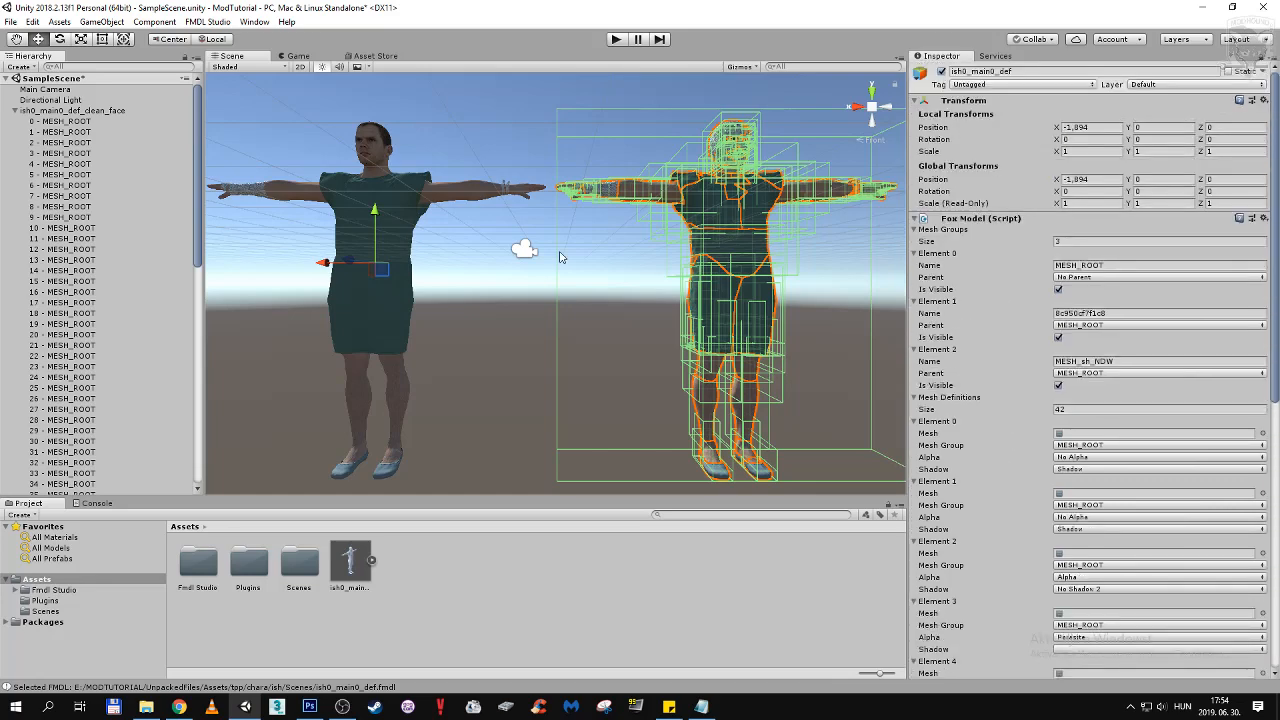
{"action": "scroll", "coordinate": [108, 280], "scroll_direction": "down", "scroll_amount": 10}
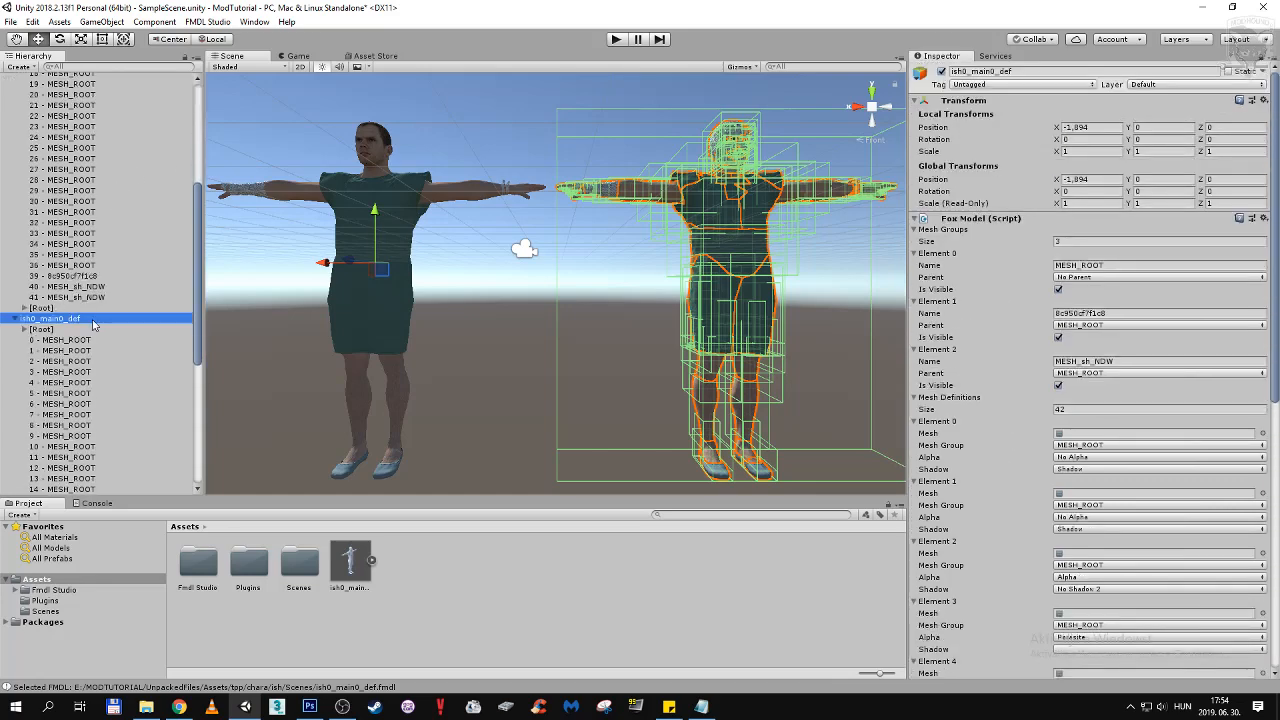
{"action": "left_click", "coordinate": [16, 318]}
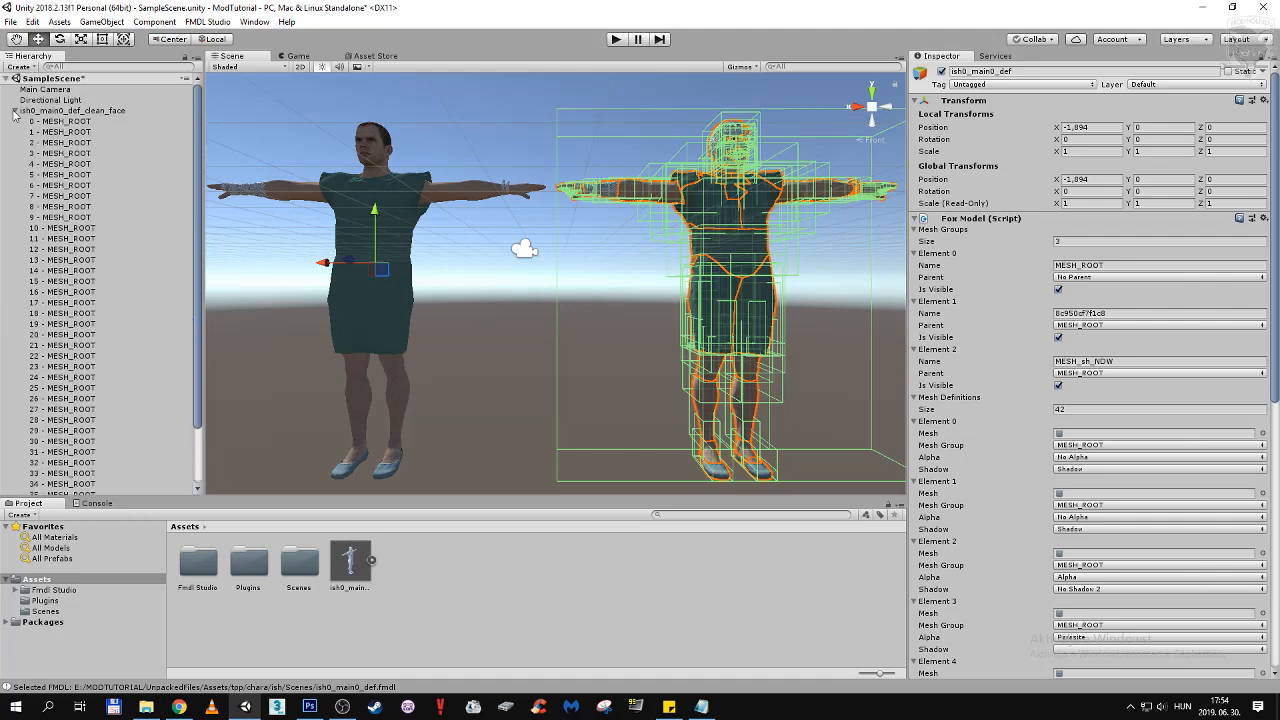
{"action": "left_click", "coordinate": [15, 111]}
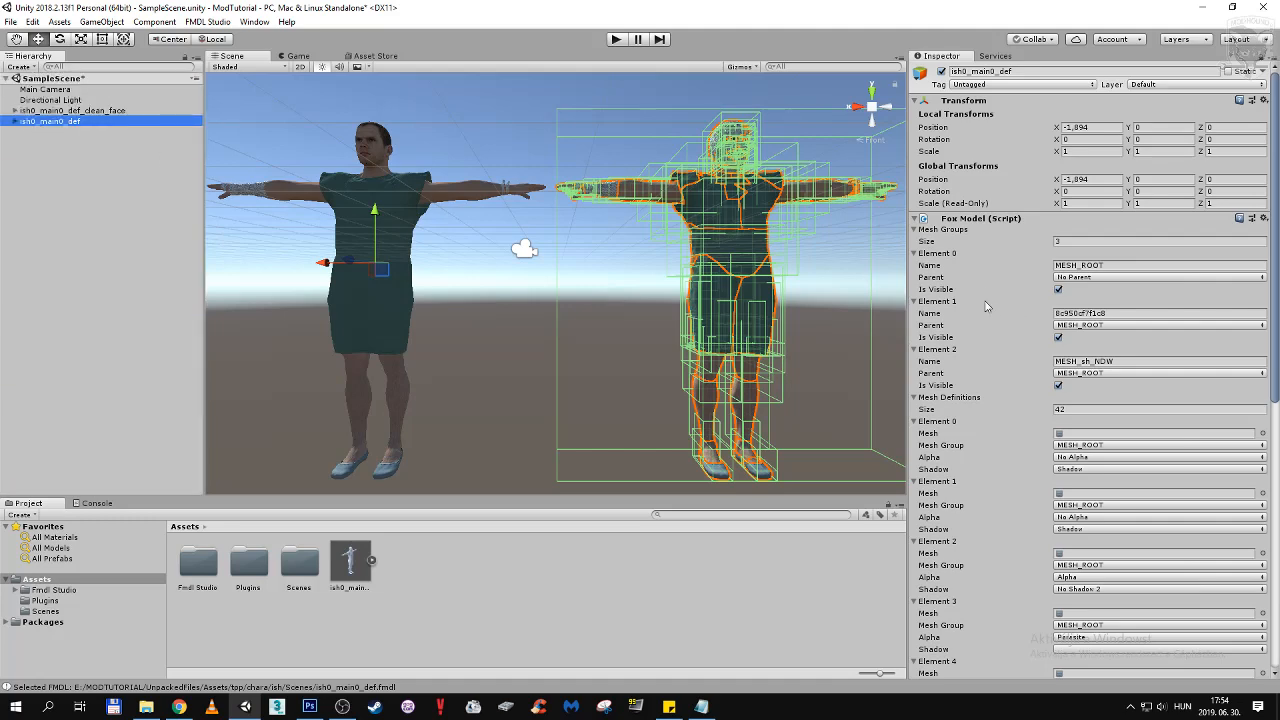
Review the full Mesh Definitions list of ish0_main0_def again and collapse its Fox Model component
{"action": "scroll", "coordinate": [985, 306], "scroll_direction": "down", "scroll_amount": 10}
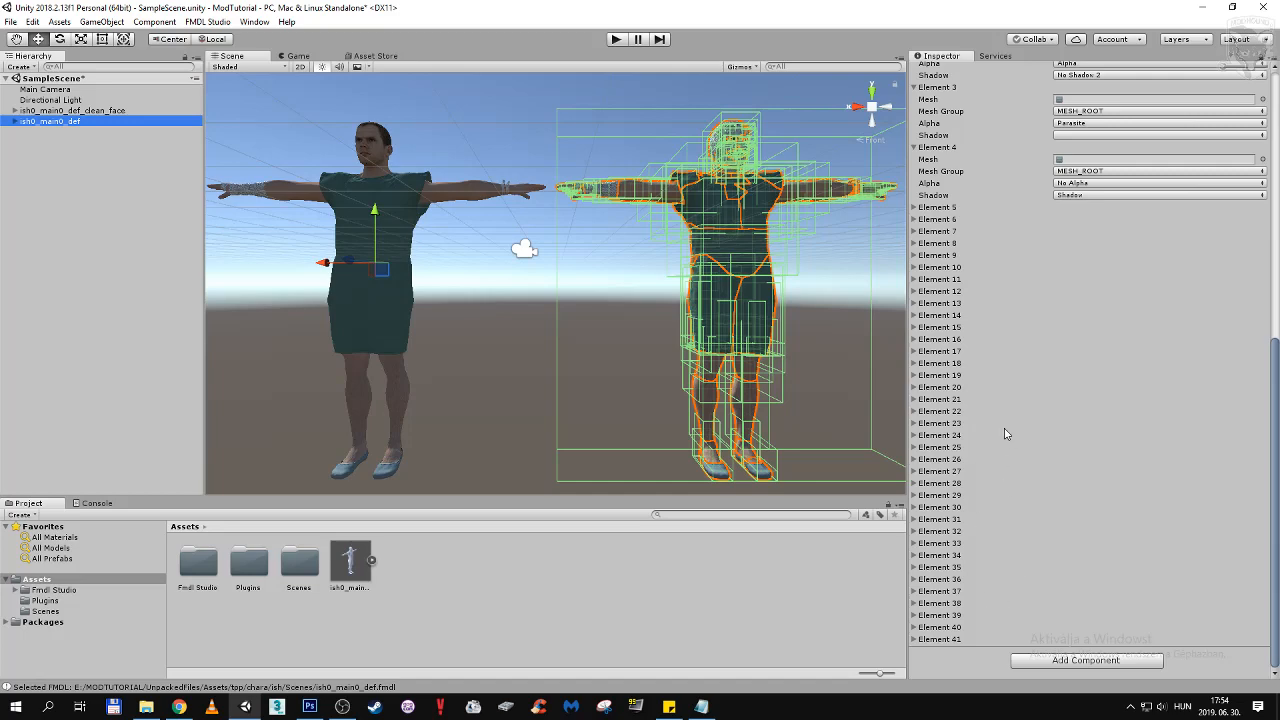
{"action": "scroll", "coordinate": [1003, 432], "scroll_direction": "up", "scroll_amount": 10}
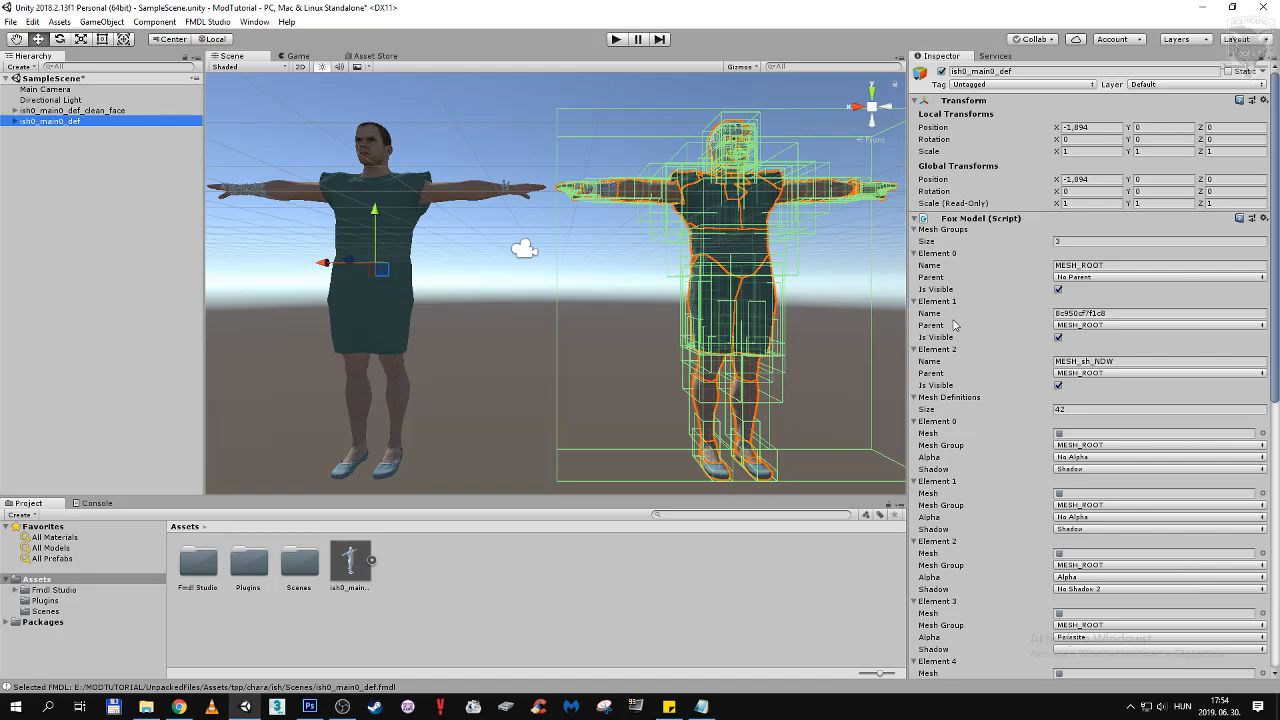
{"action": "scroll", "coordinate": [1000, 337], "scroll_direction": "down", "scroll_amount": 10}
{"action": "scroll", "coordinate": [985, 451], "scroll_direction": "up", "scroll_amount": 10}
{"action": "left_click", "coordinate": [915, 218]}
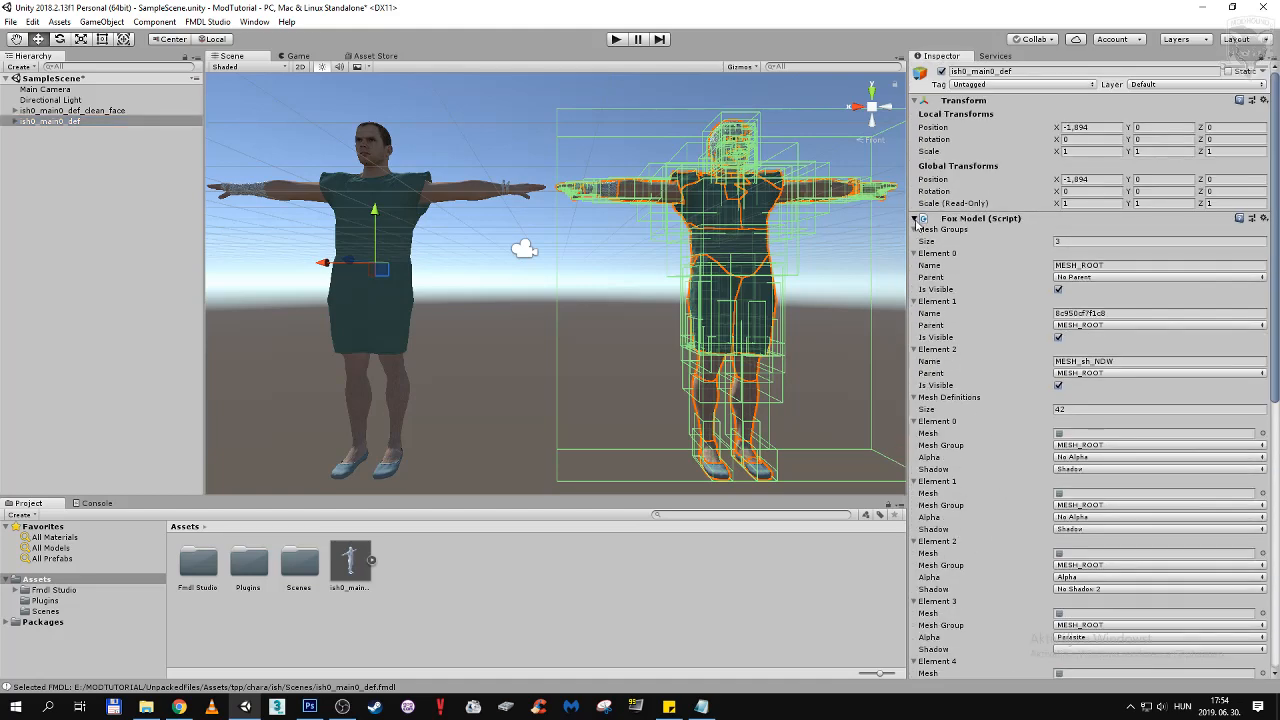
Select ish0_main0_def_clean_face, expand its Fox Model component and examine the mesh groups and mesh definitions
{"action": "left_click", "coordinate": [85, 124]}
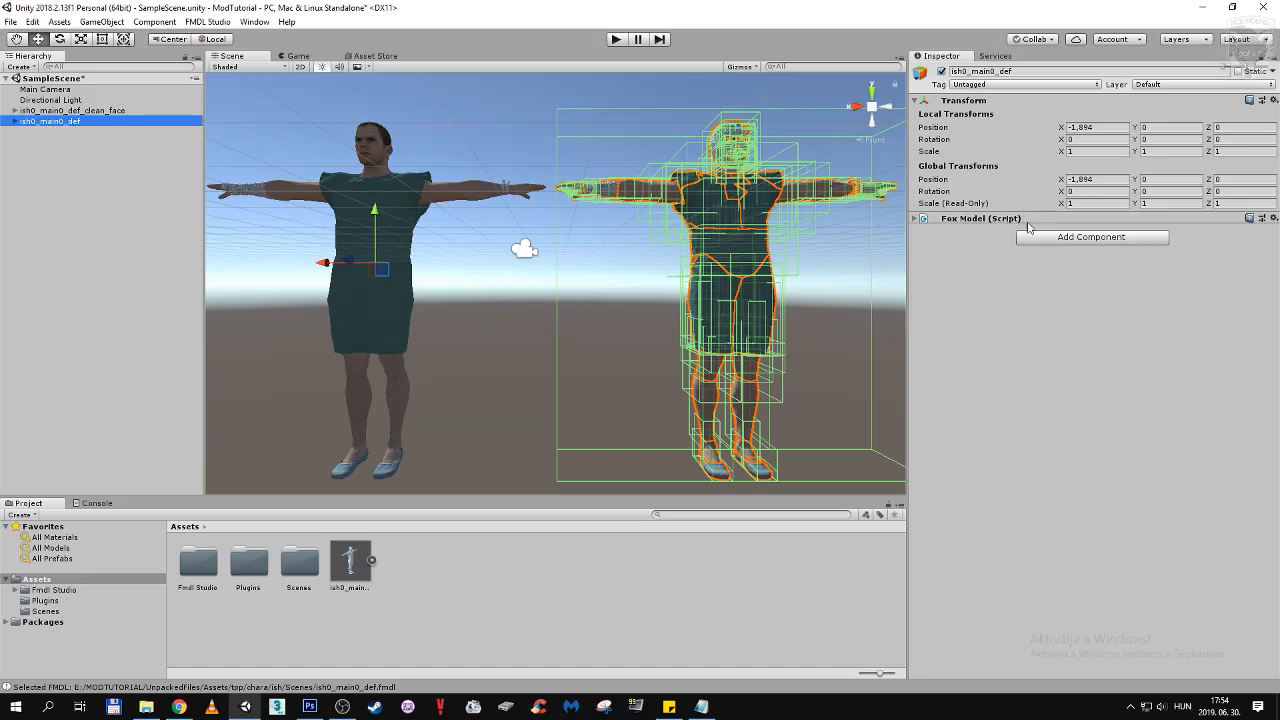
{"action": "left_click_drag", "start_coordinate": [136, 124], "coordinate": [99, 115]}
{"action": "left_click", "coordinate": [99, 115]}
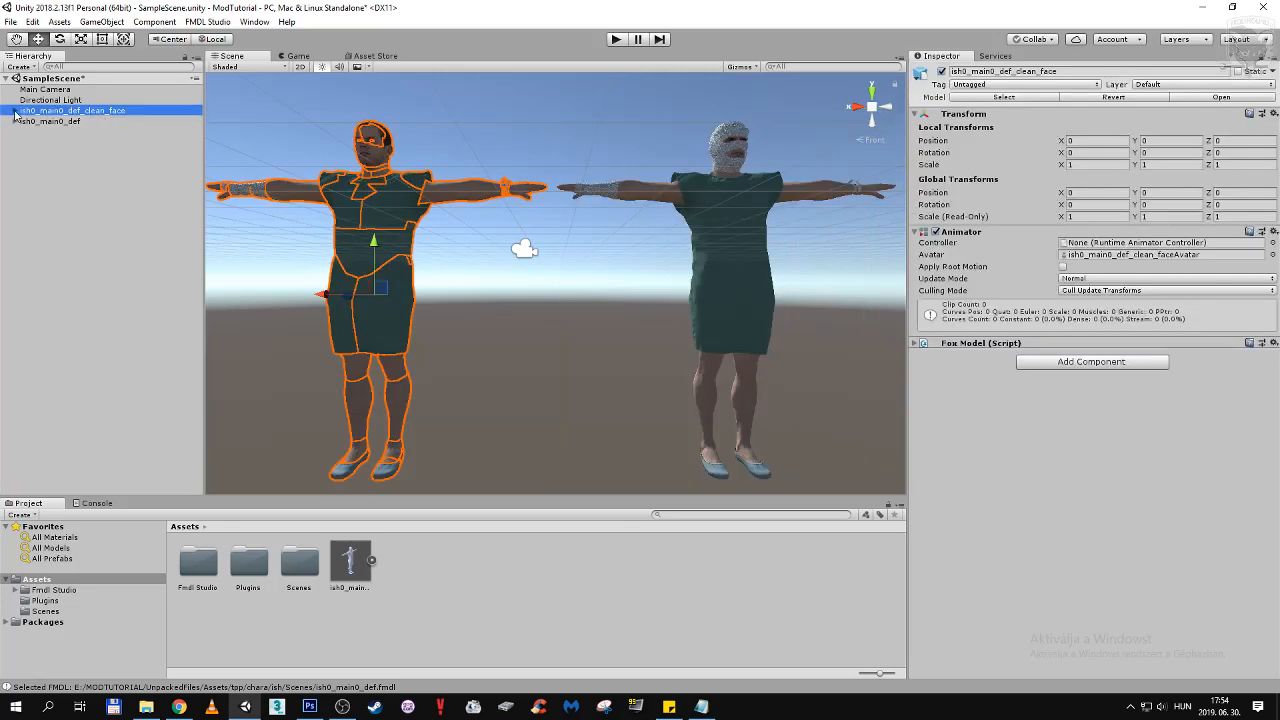
{"action": "left_click", "coordinate": [914, 343]}
{"action": "scroll", "coordinate": [1003, 378], "scroll_direction": "down", "scroll_amount": 4}
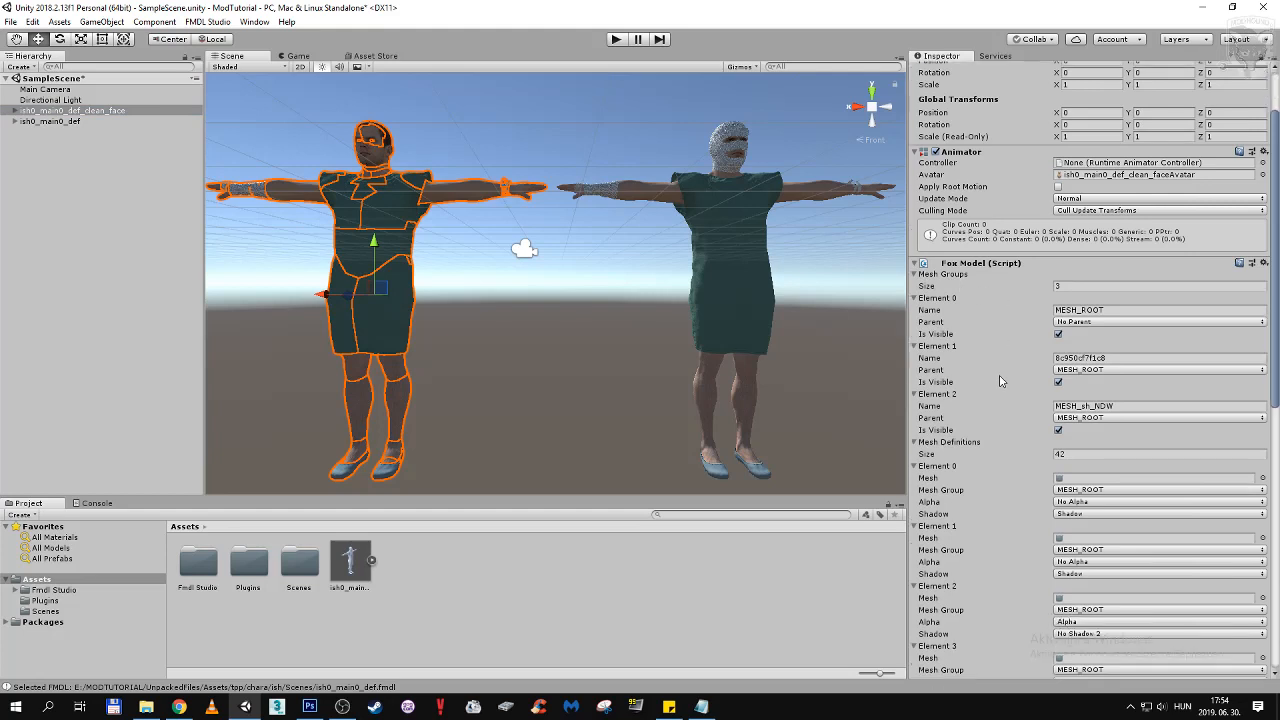
{"action": "scroll", "coordinate": [1020, 321], "scroll_direction": "down", "scroll_amount": 9}
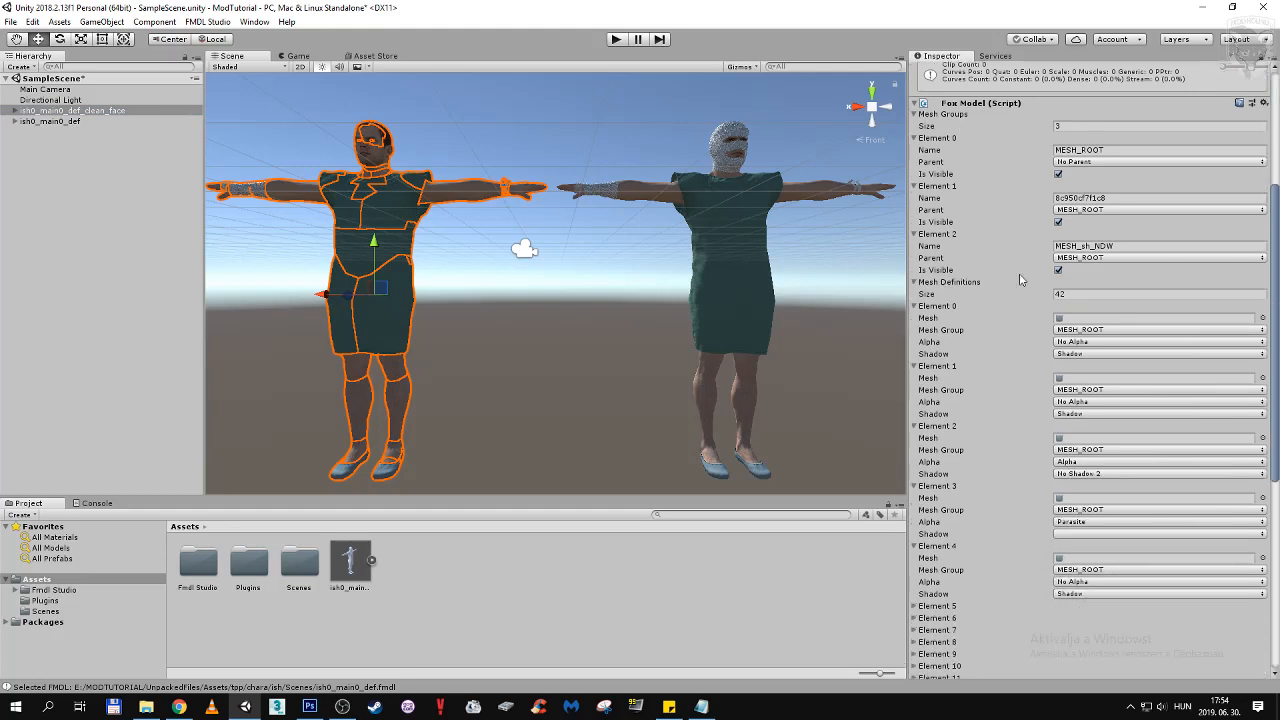
{"action": "scroll", "coordinate": [1030, 347], "scroll_direction": "down", "scroll_amount": 3}
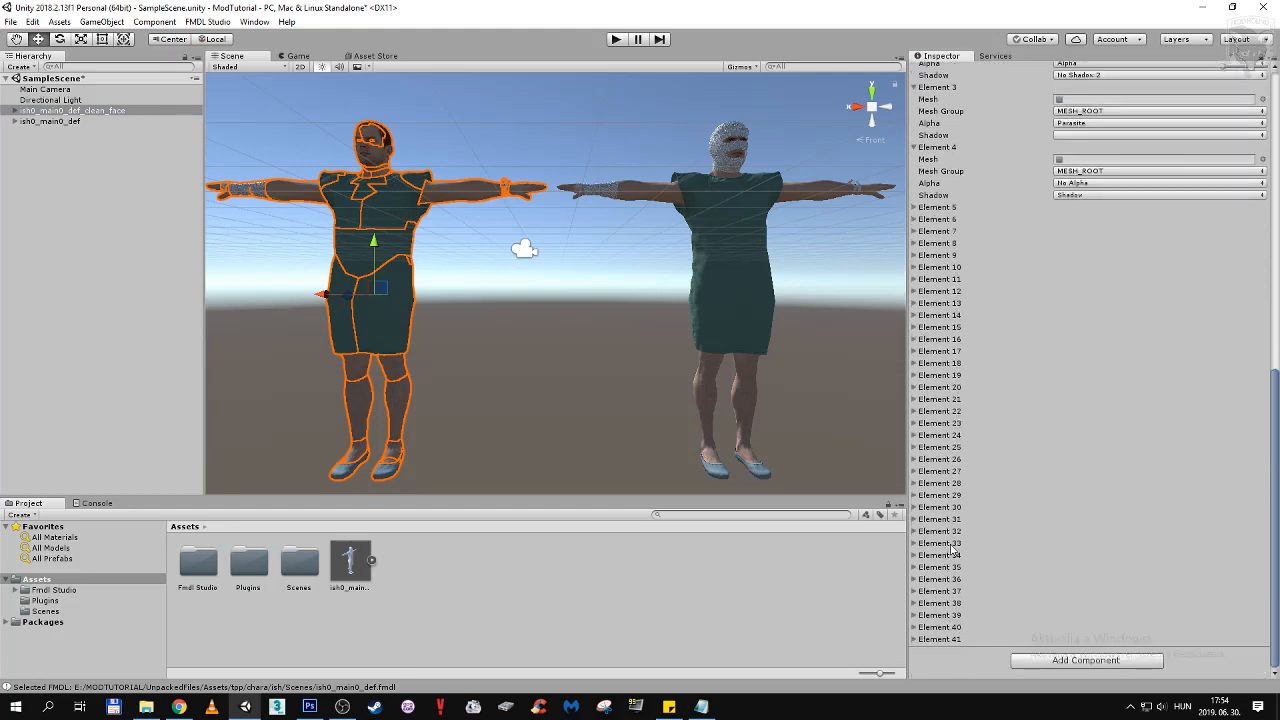
Expand Mesh Definitions elements 37 to 41 of the clean-face model and examine their mesh group, alpha and shadow settings
{"action": "left_click", "coordinate": [913, 627]}
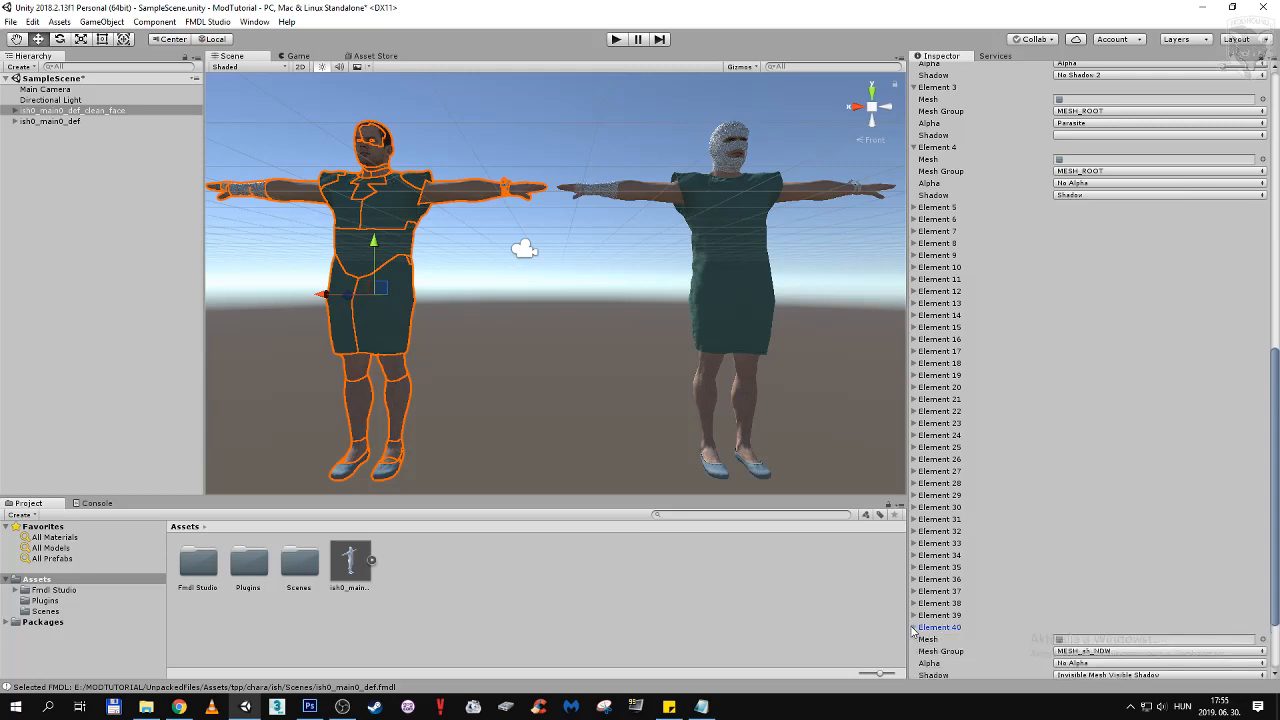
{"action": "left_click", "coordinate": [915, 615]}
{"action": "left_click", "coordinate": [915, 603]}
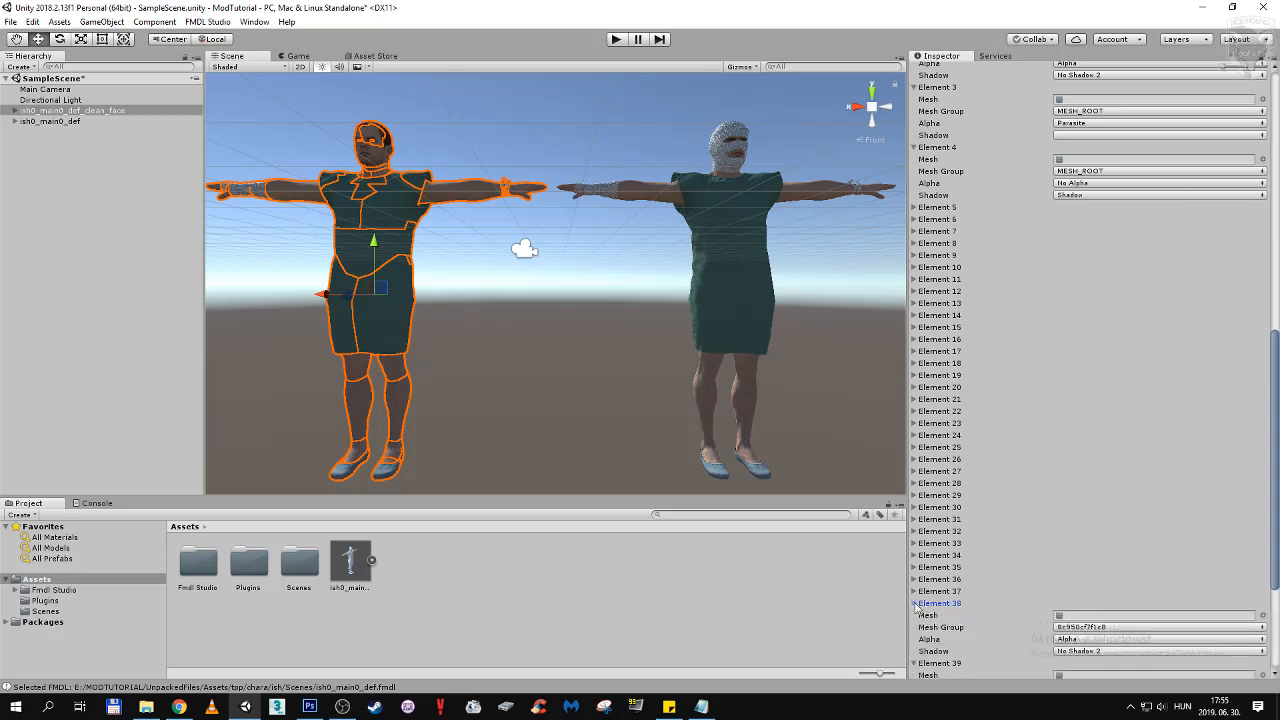
{"action": "left_click", "coordinate": [915, 591]}
{"action": "scroll", "coordinate": [995, 545], "scroll_direction": "down", "scroll_amount": 5}
{"action": "scroll", "coordinate": [1005, 503], "scroll_direction": "down", "scroll_amount": 2}
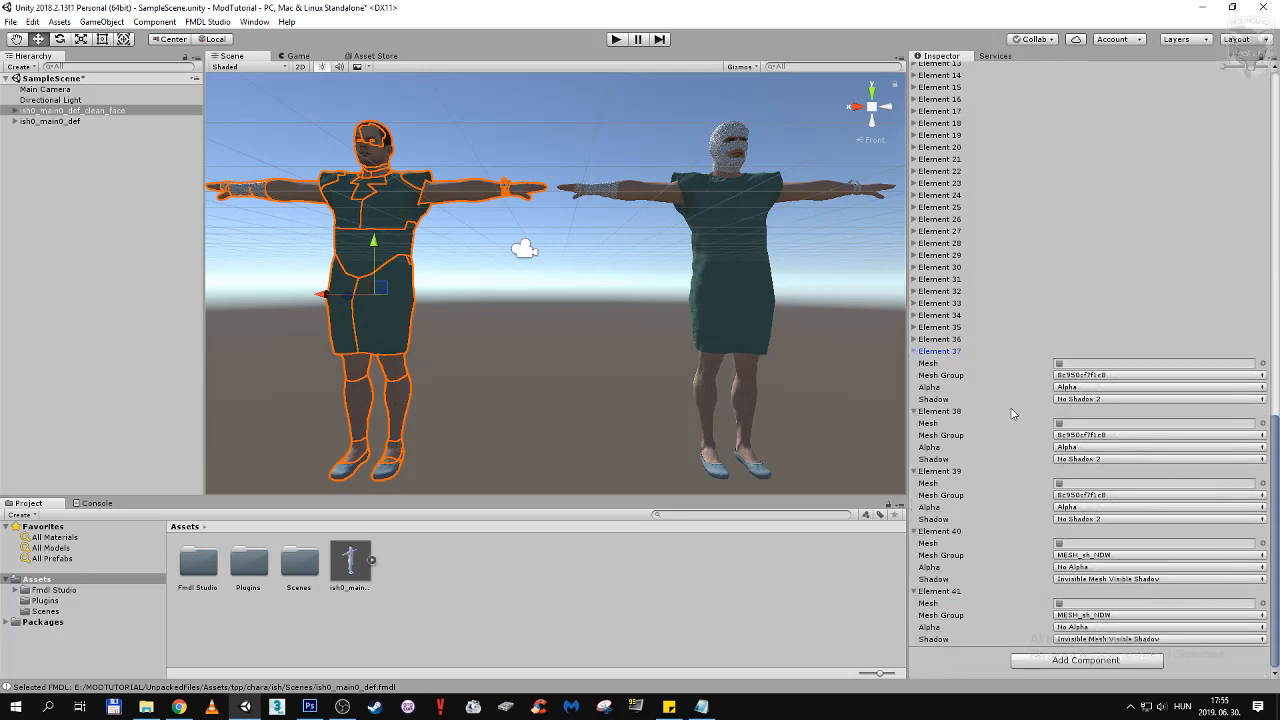
Expand both models in the hierarchy and compare the numbered meshes of the clean-face model with those of ish0_main0_def
{"action": "left_click", "coordinate": [14, 121]}
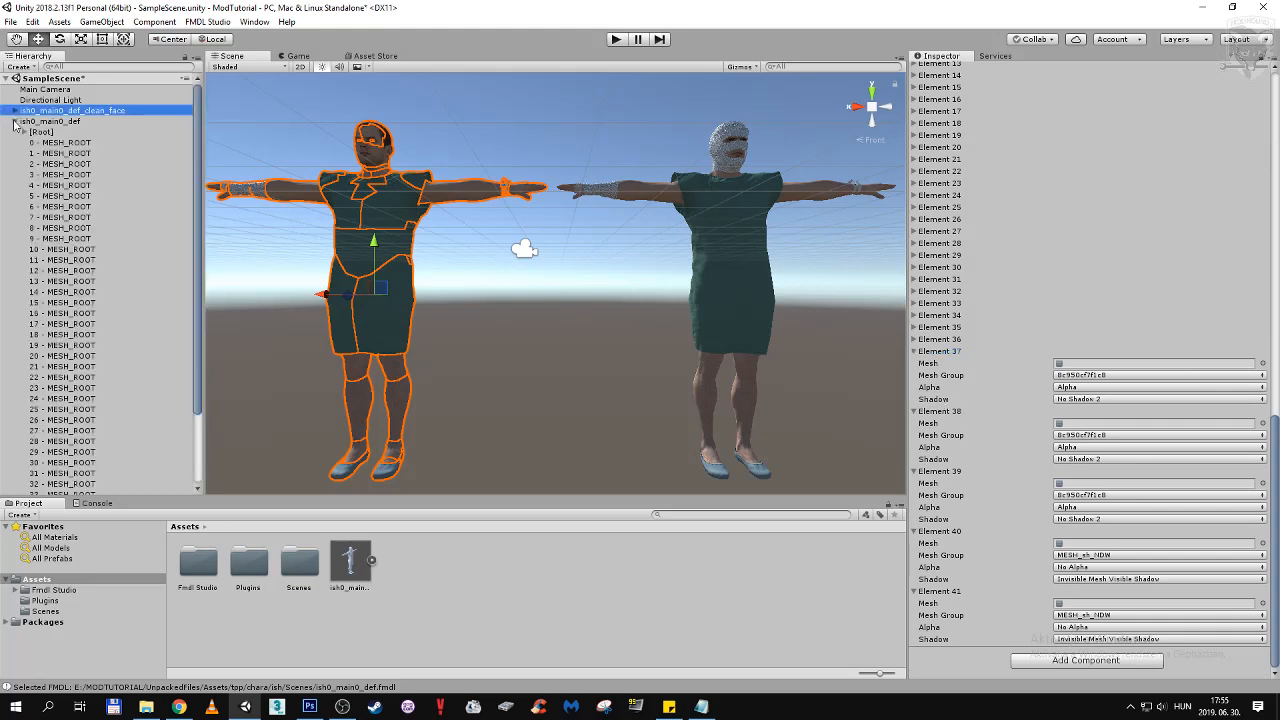
{"action": "scroll", "coordinate": [70, 300], "scroll_direction": "down", "scroll_amount": 3}
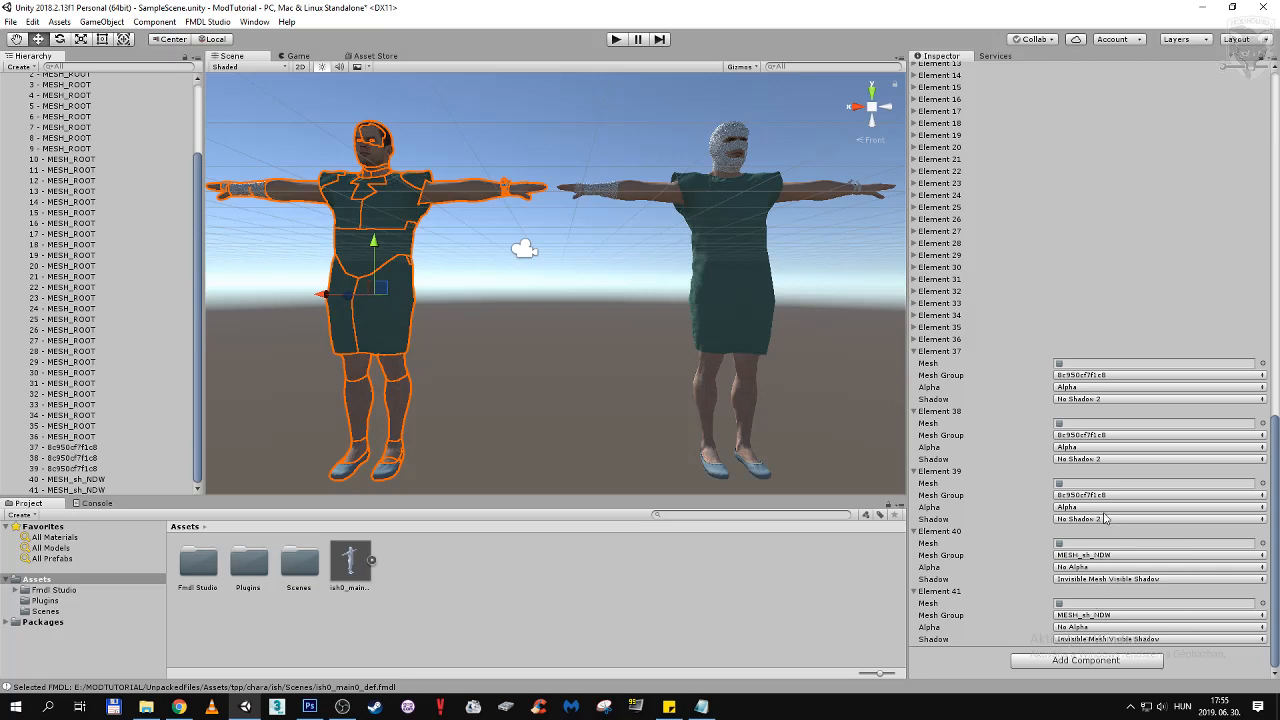
{"action": "scroll", "coordinate": [17, 149], "scroll_direction": "up", "scroll_amount": 5}
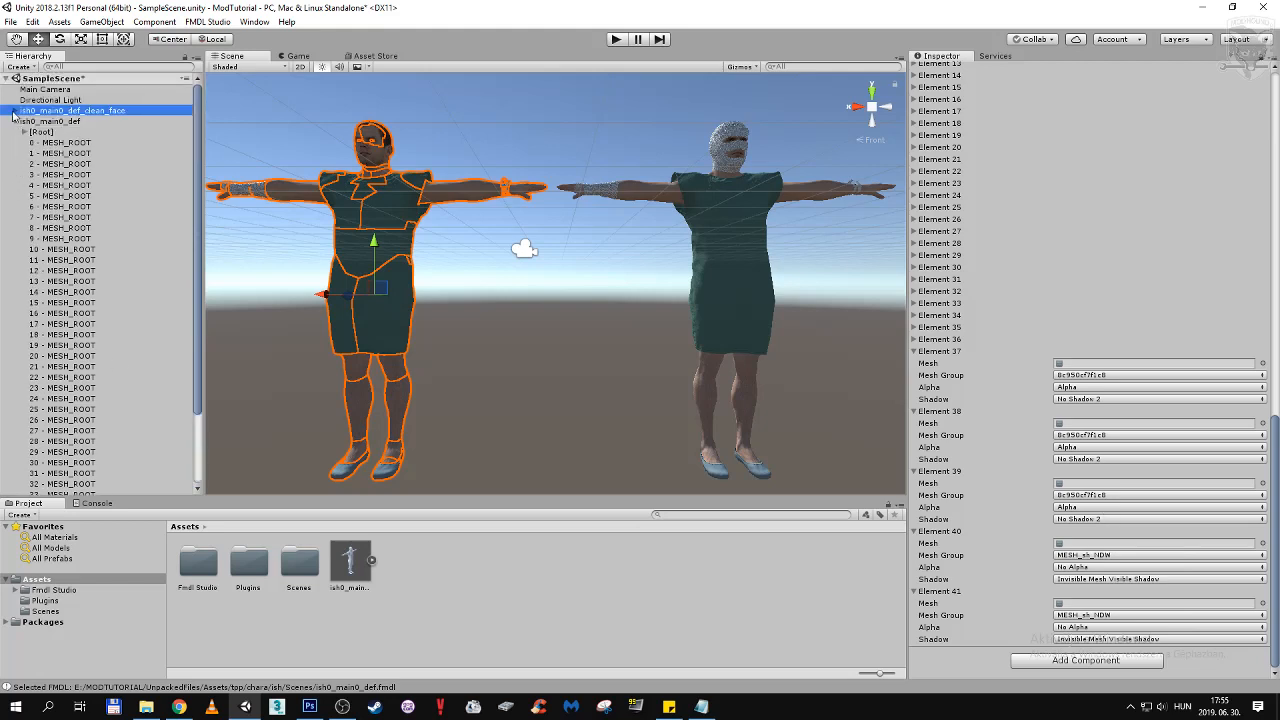
{"action": "left_click", "coordinate": [13, 111]}
{"action": "scroll", "coordinate": [50, 297], "scroll_direction": "down", "scroll_amount": 10}
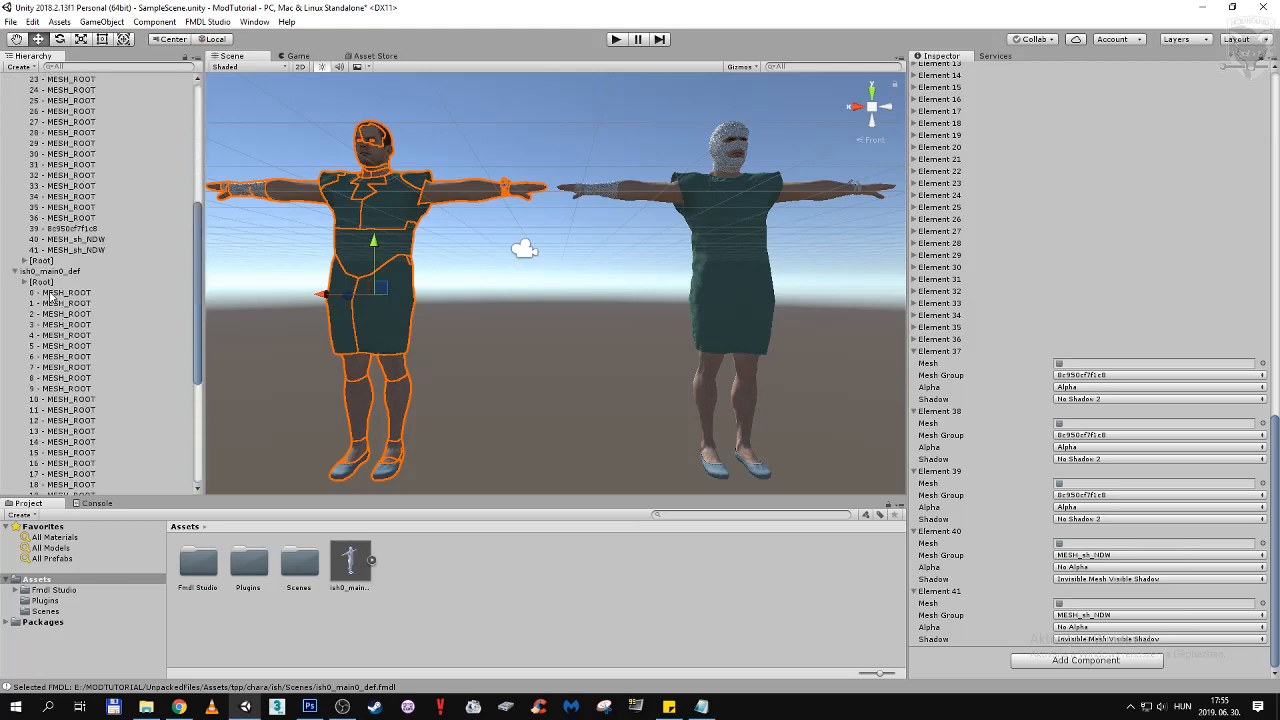
{"action": "scroll", "coordinate": [68, 300], "scroll_direction": "up", "scroll_amount": 1}
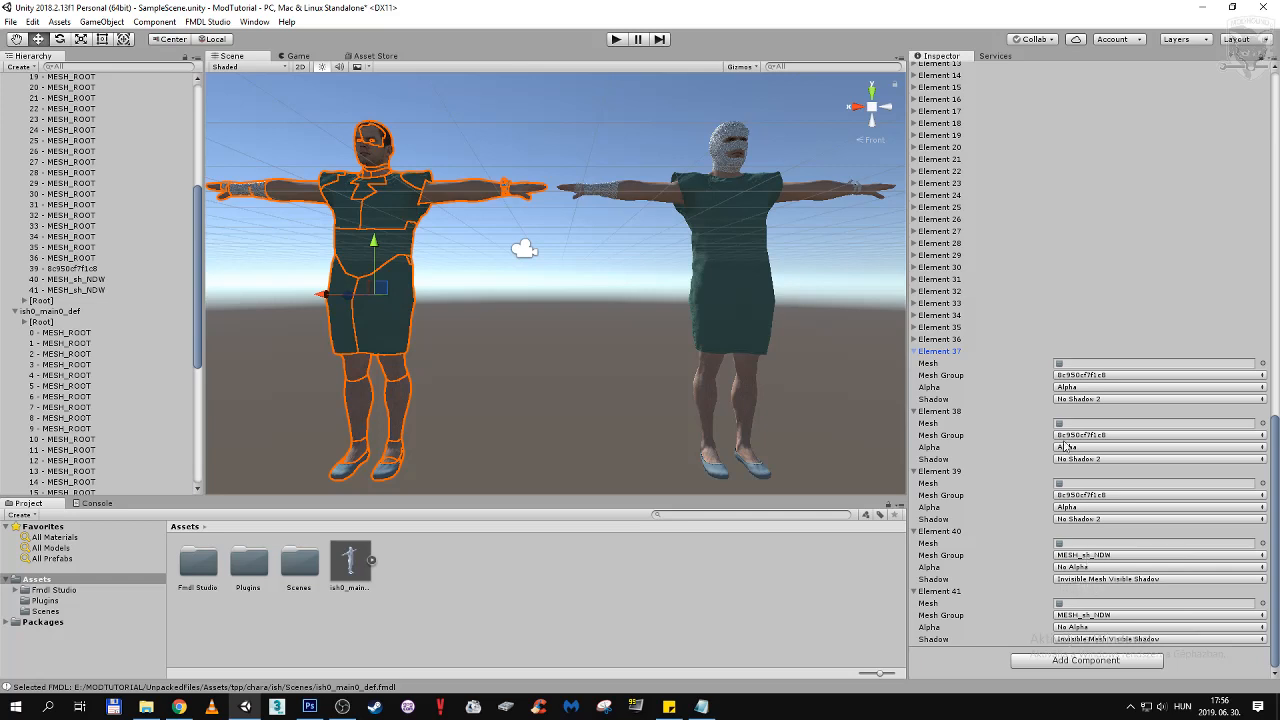
Set mesh definition element 38 of the clean-face model to mesh group MESH_sh_NDW, No Alpha and Invisible Mesh Visible Shadow
{"action": "left_click", "coordinate": [1112, 434]}
{"action": "left_click", "coordinate": [1114, 481]}
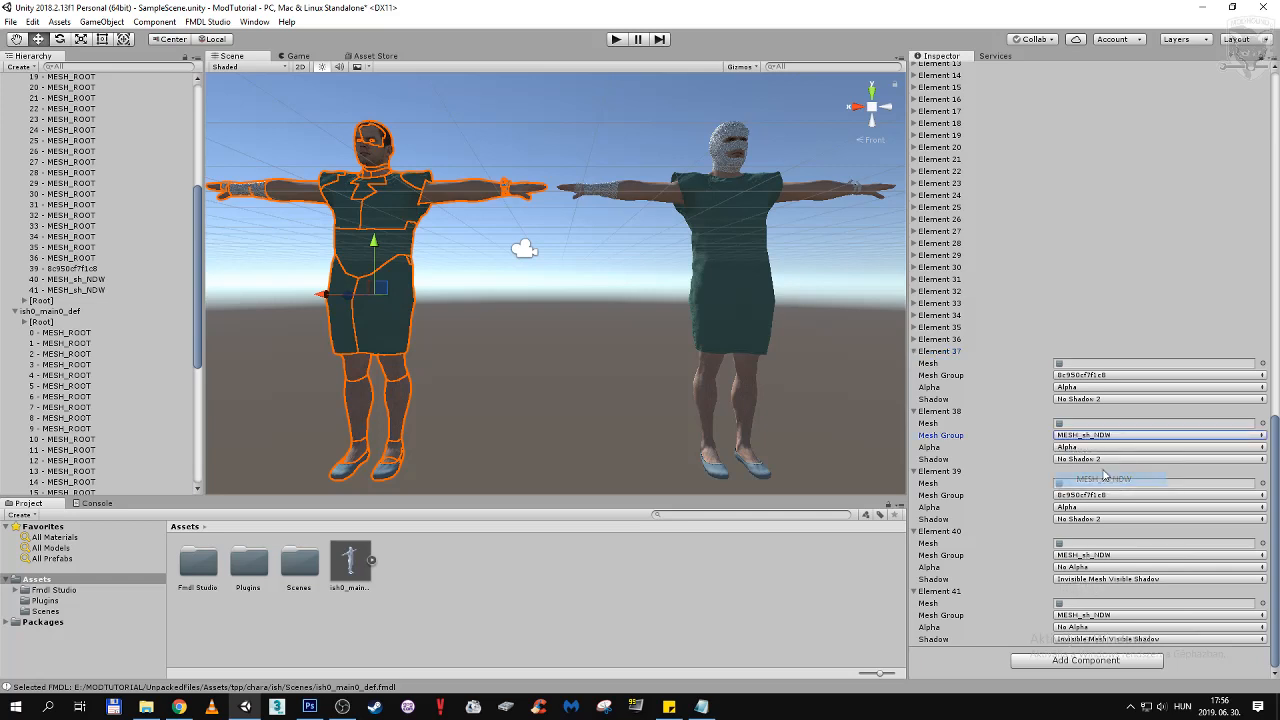
{"action": "left_click", "coordinate": [1091, 450]}
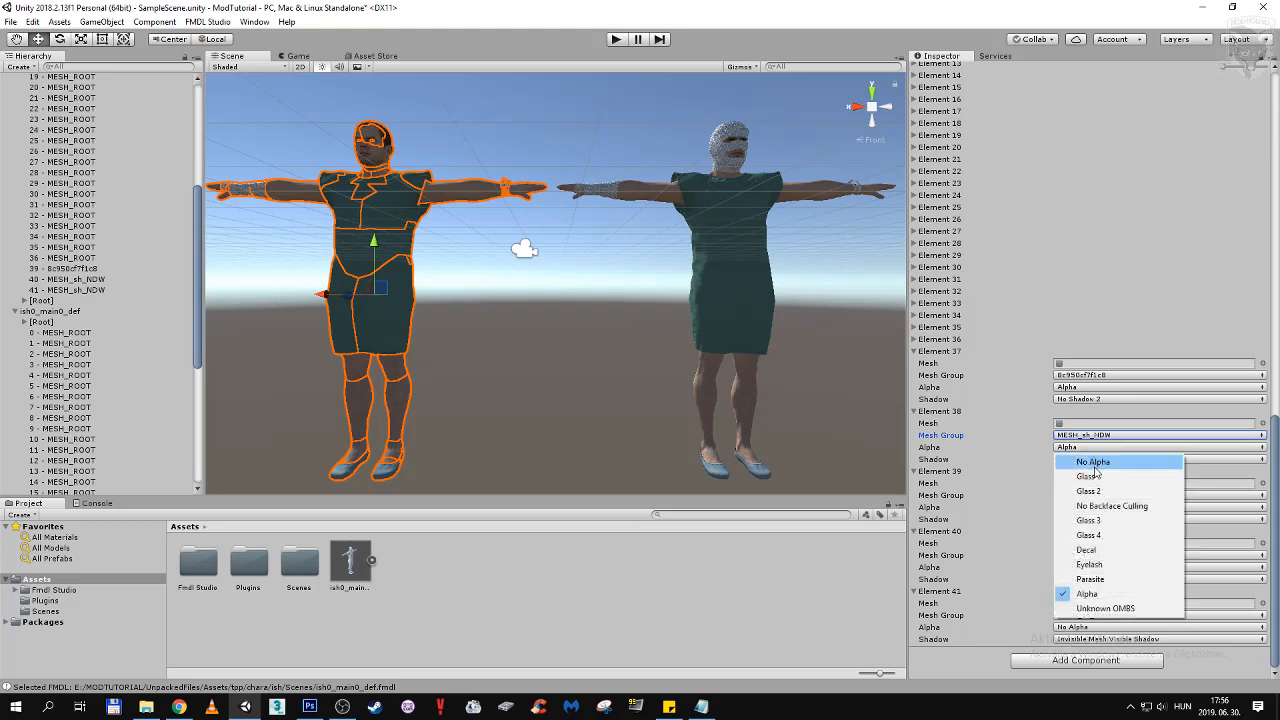
{"action": "left_click", "coordinate": [1087, 458]}
{"action": "left_click", "coordinate": [1082, 459]}
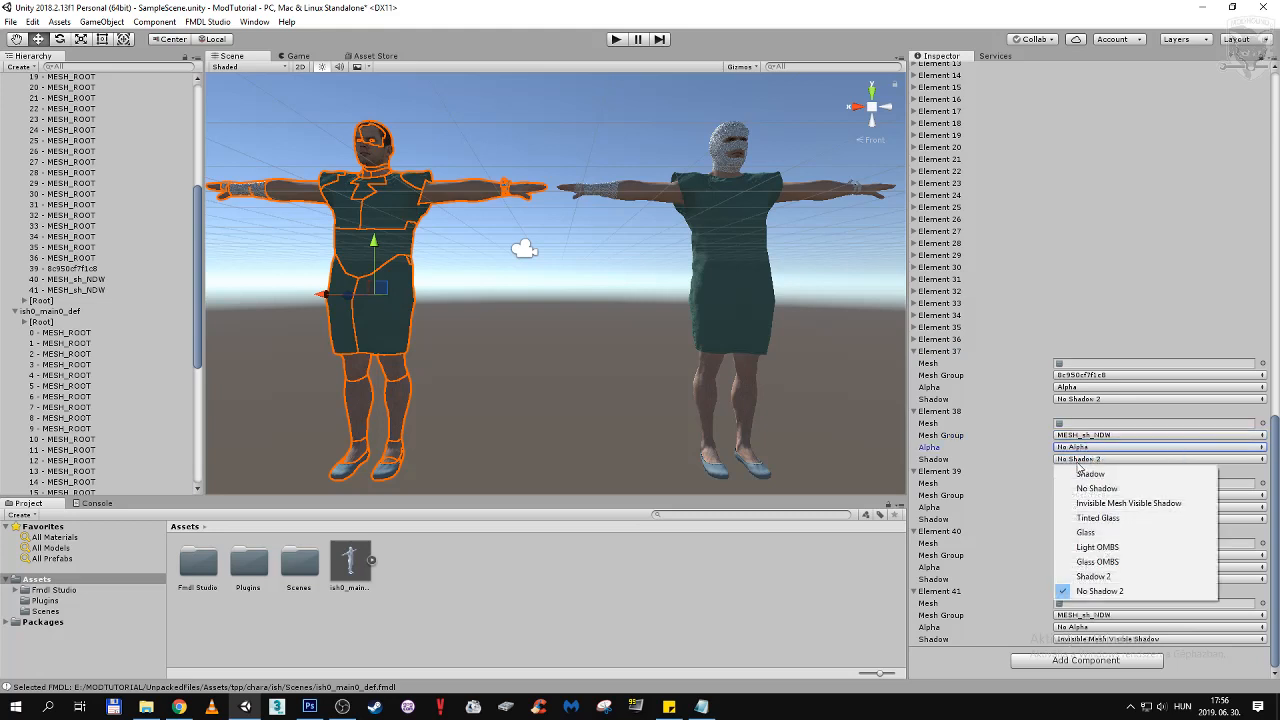
{"action": "left_click", "coordinate": [1087, 503]}
Set mesh definition element 39 of the clean-face model to mesh group MESH_sh_NDW, No Alpha and Invisible Mesh Visible Shadow
{"action": "left_click", "coordinate": [1091, 495]}
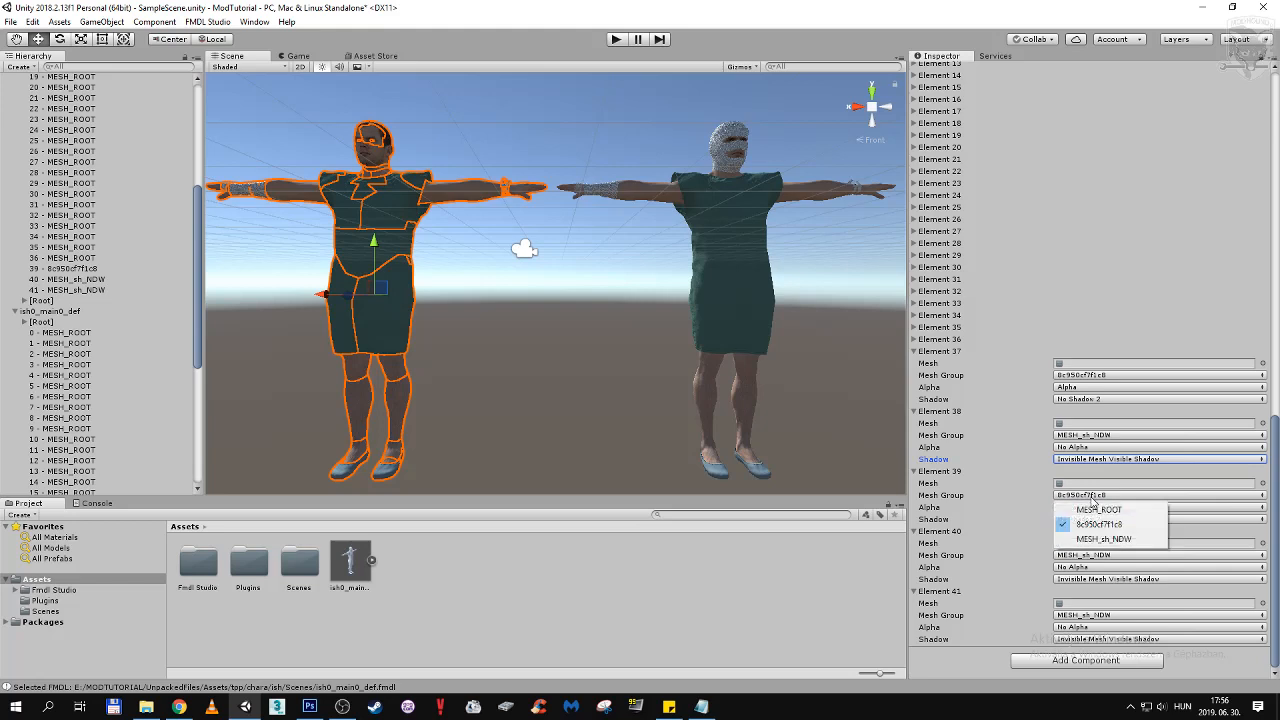
{"action": "left_click", "coordinate": [1085, 540]}
{"action": "left_click", "coordinate": [1075, 508]}
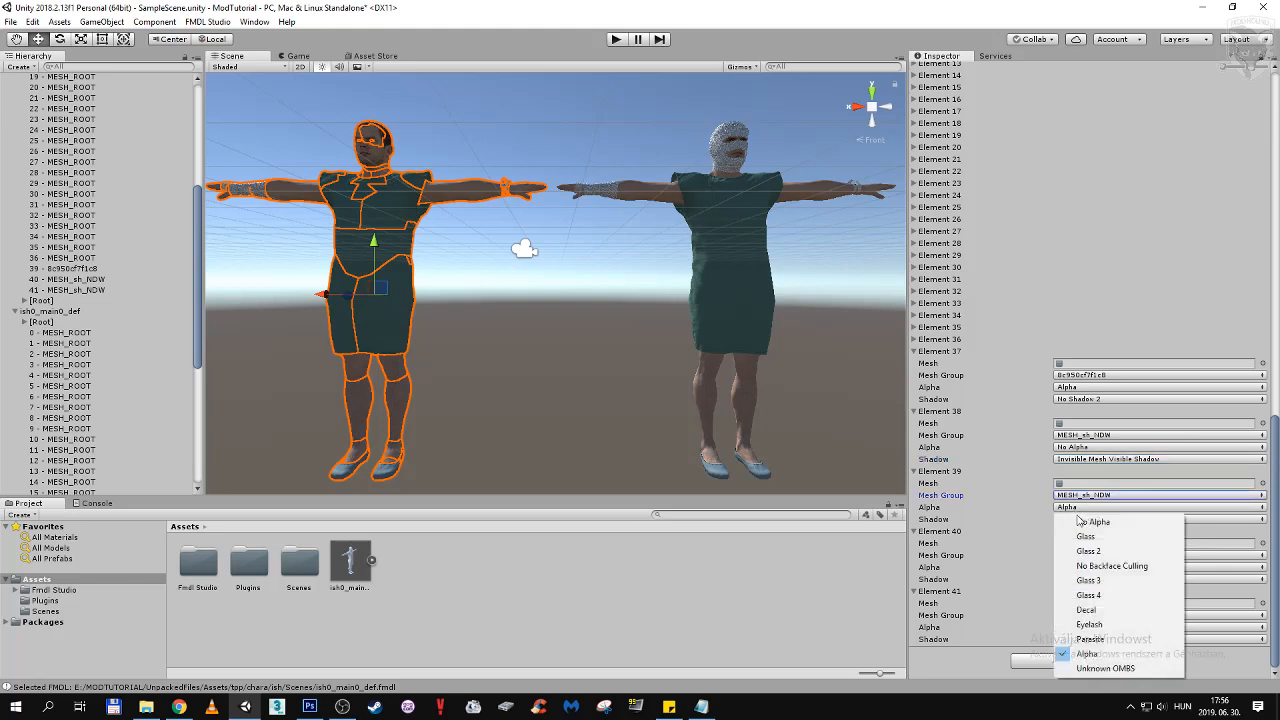
{"action": "left_click", "coordinate": [1077, 522]}
{"action": "left_click", "coordinate": [1075, 521]}
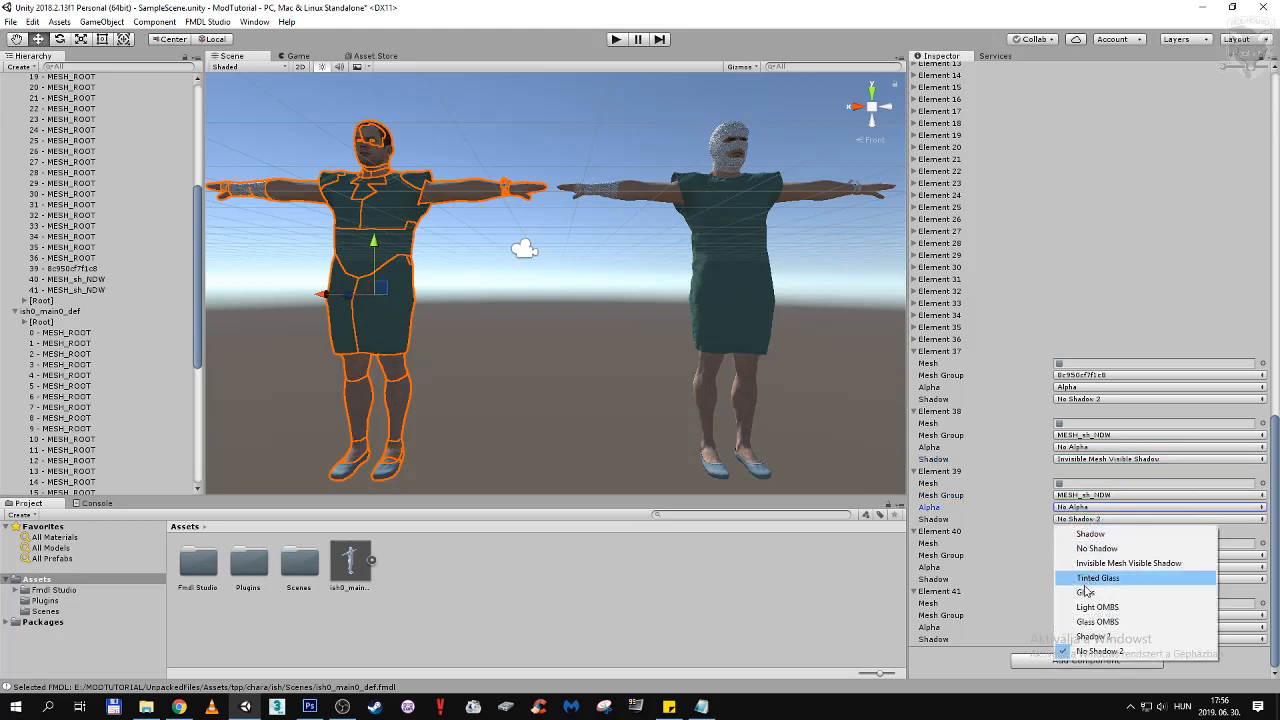
{"action": "left_click", "coordinate": [1087, 563]}
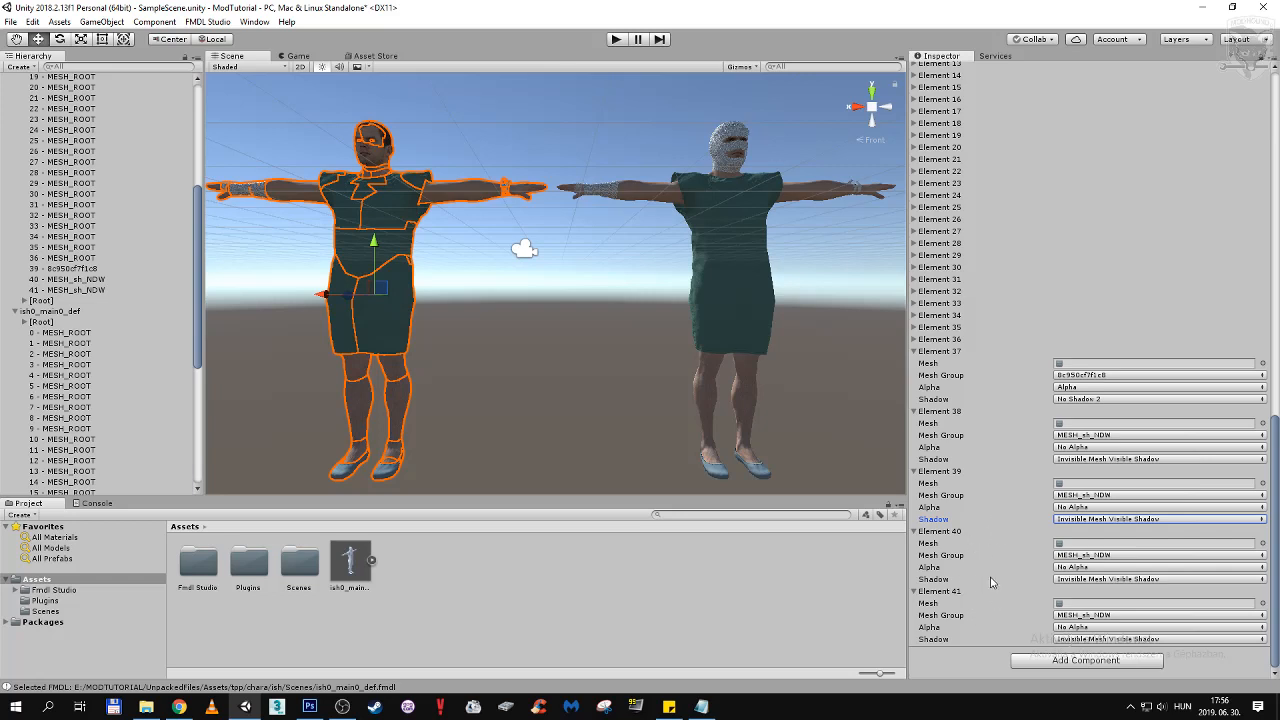
Compare the numbered meshes listed under ish0_main0_def with those of the clean-face model in the hierarchy
{"action": "scroll", "coordinate": [995, 580], "scroll_direction": "up", "scroll_amount": 10}
{"action": "scroll", "coordinate": [1006, 534], "scroll_direction": "up", "scroll_amount": 5}
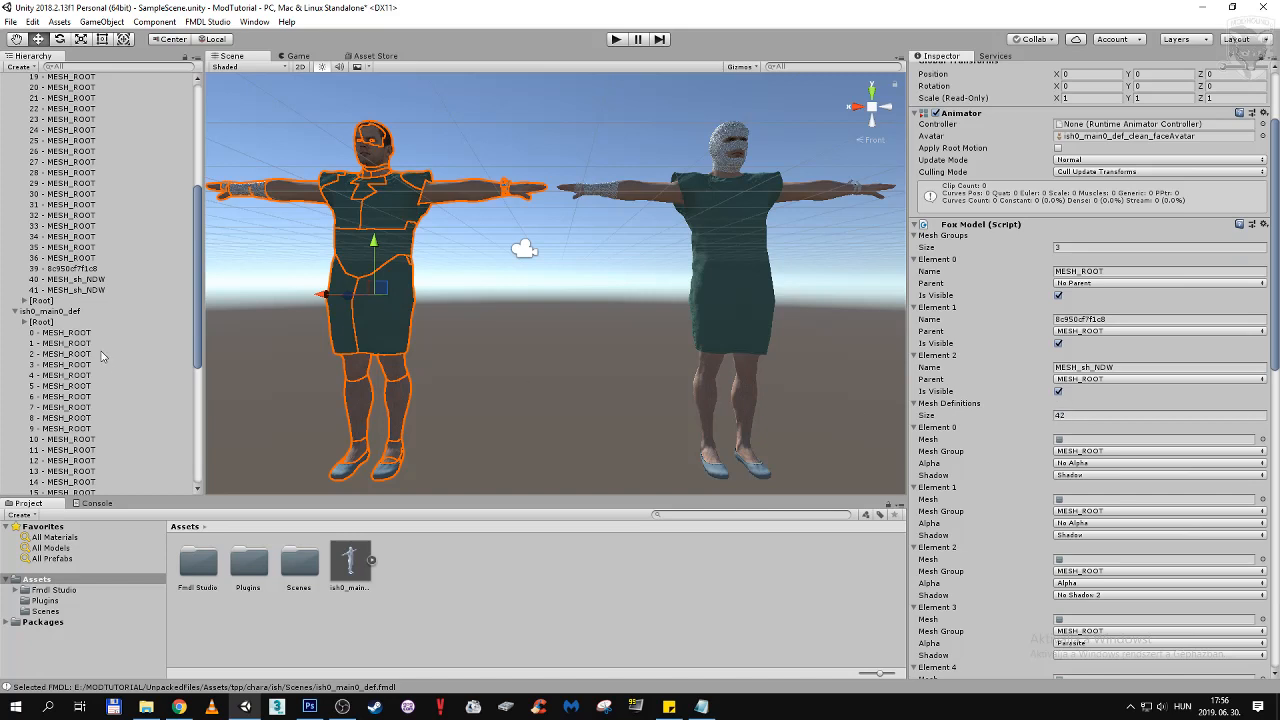
{"action": "scroll", "coordinate": [101, 356], "scroll_direction": "down", "scroll_amount": 5}
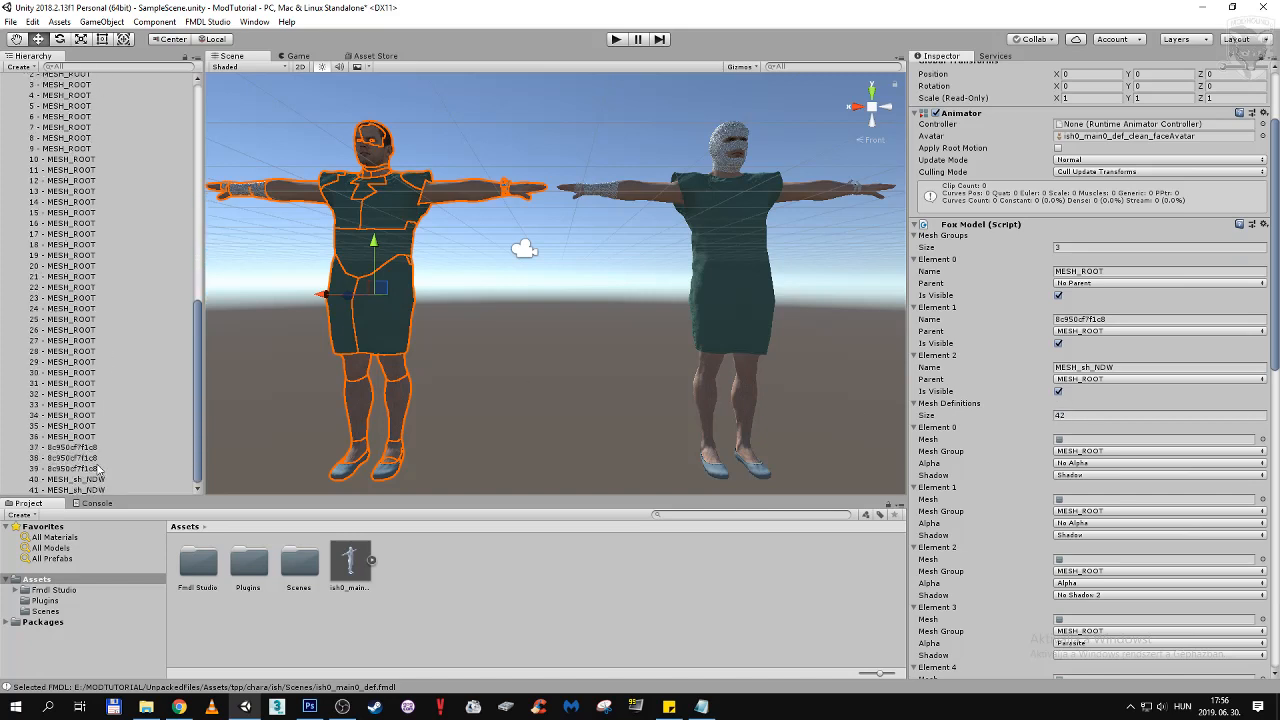
{"action": "scroll", "coordinate": [101, 480], "scroll_direction": "down", "scroll_amount": 7}
{"action": "scroll", "coordinate": [76, 302], "scroll_direction": "down", "scroll_amount": 6}
{"action": "scroll", "coordinate": [96, 420], "scroll_direction": "up", "scroll_amount": 6}
{"action": "scroll", "coordinate": [94, 419], "scroll_direction": "down", "scroll_amount": 5}
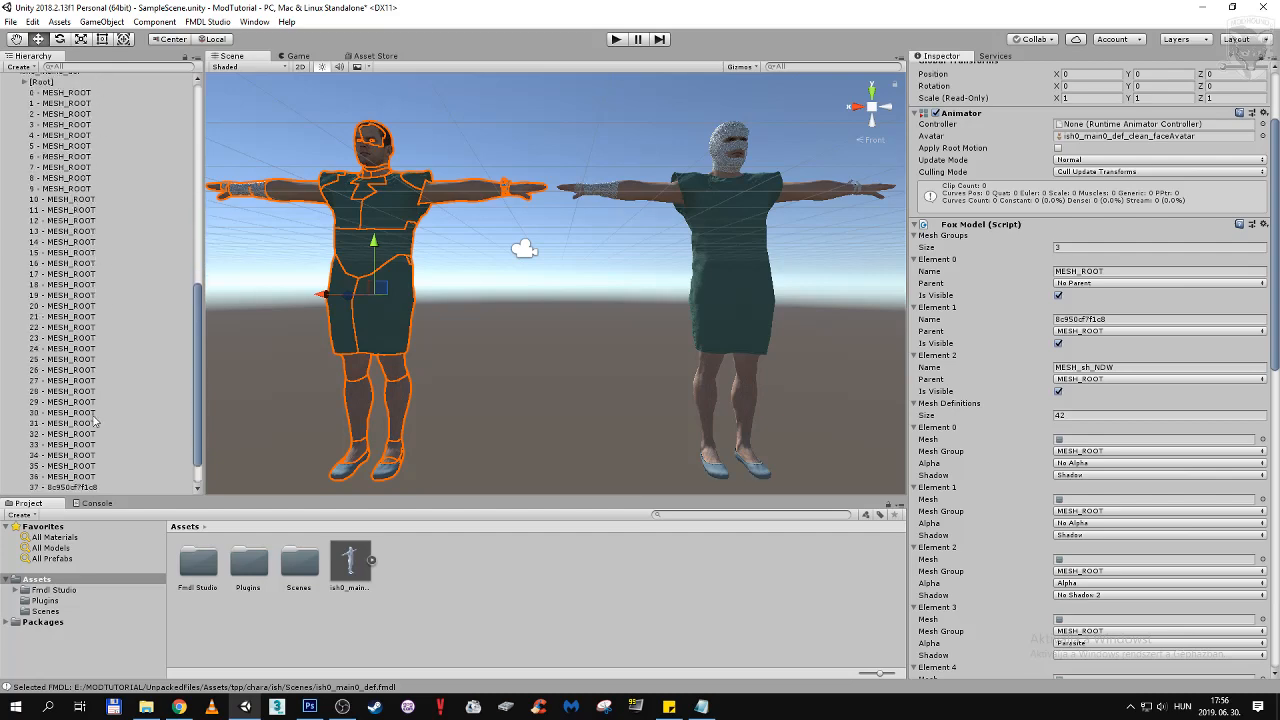
{"action": "scroll", "coordinate": [94, 419], "scroll_direction": "up", "scroll_amount": 7}
{"action": "scroll", "coordinate": [94, 419], "scroll_direction": "down", "scroll_amount": 9}
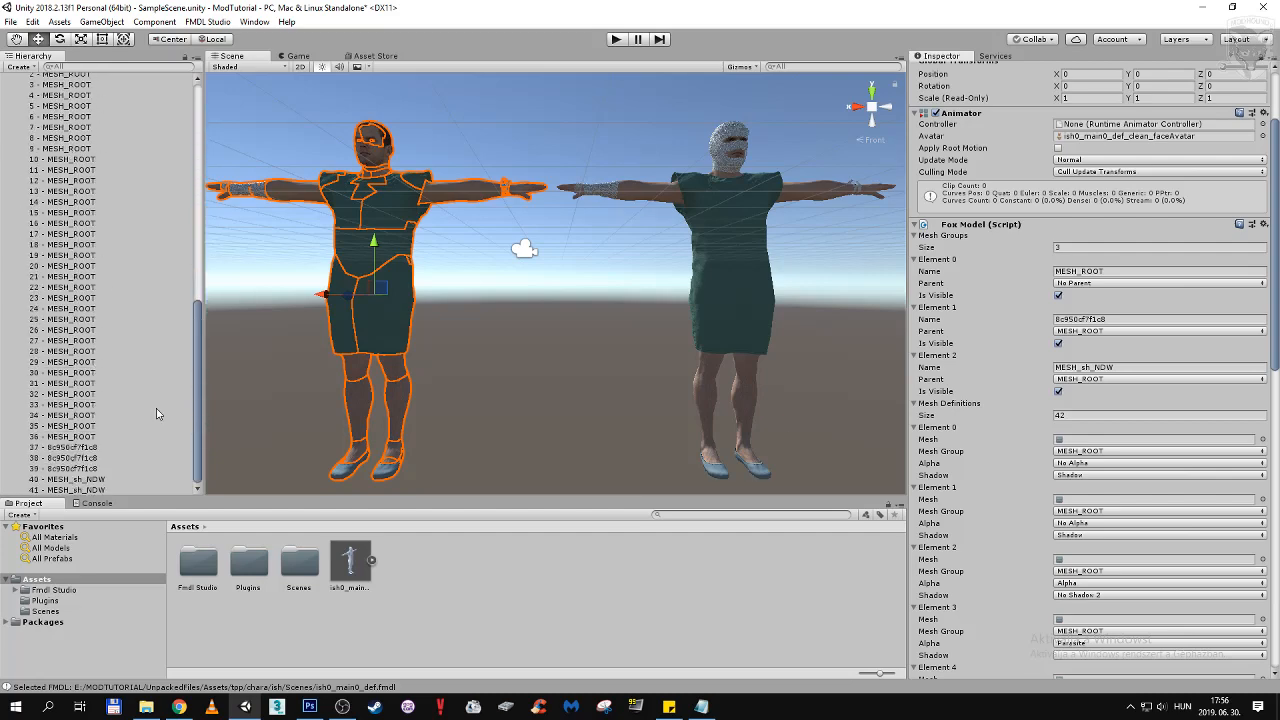
{"action": "scroll", "coordinate": [90, 328], "scroll_direction": "up", "scroll_amount": 4}
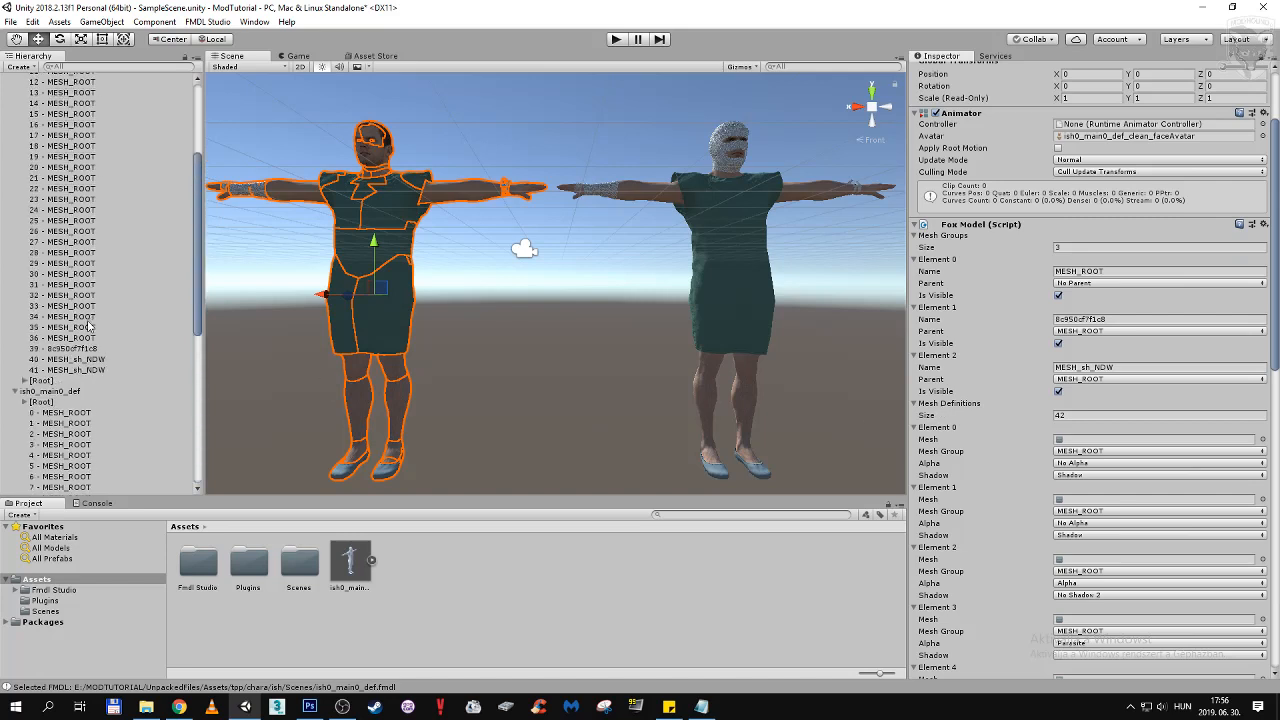
Set the clean-face model's Mesh Definitions size to 40, then collapse the definition elements and the Fox Model component
{"action": "left_click", "coordinate": [1084, 414]}
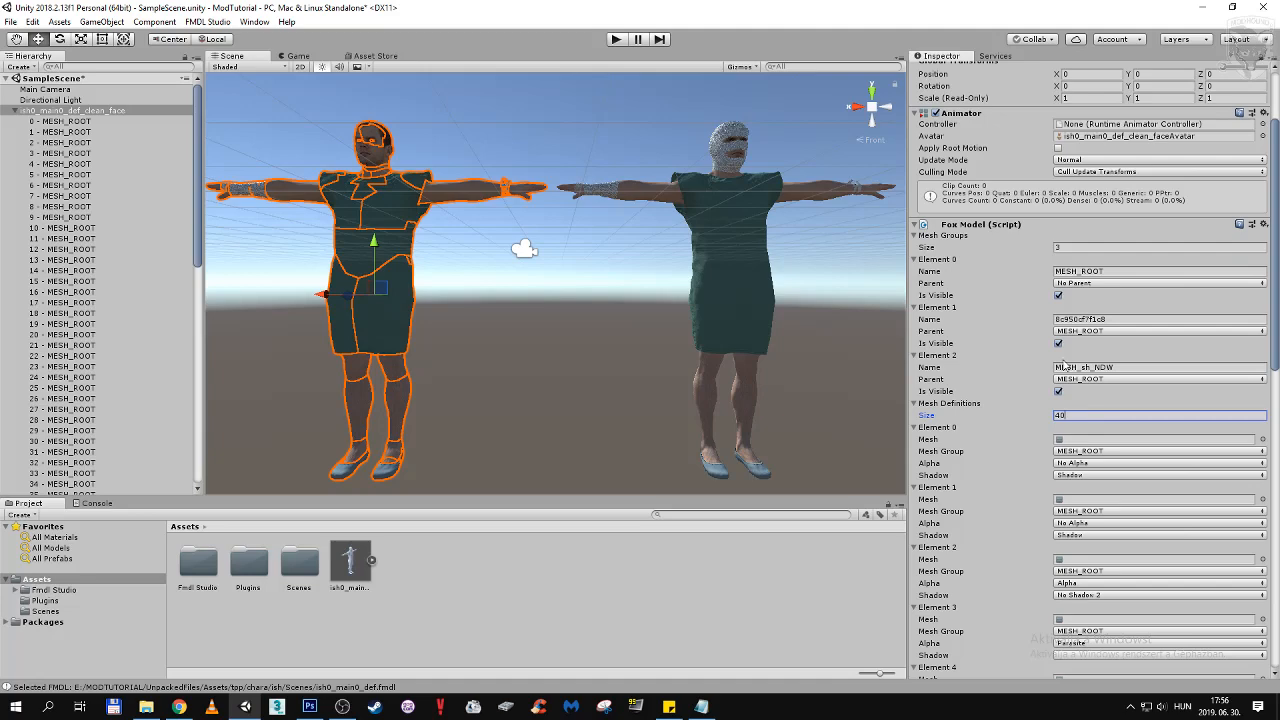
{"action": "type", "text": "40"}
{"action": "scroll", "coordinate": [1008, 444], "scroll_direction": "down", "scroll_amount": 15}
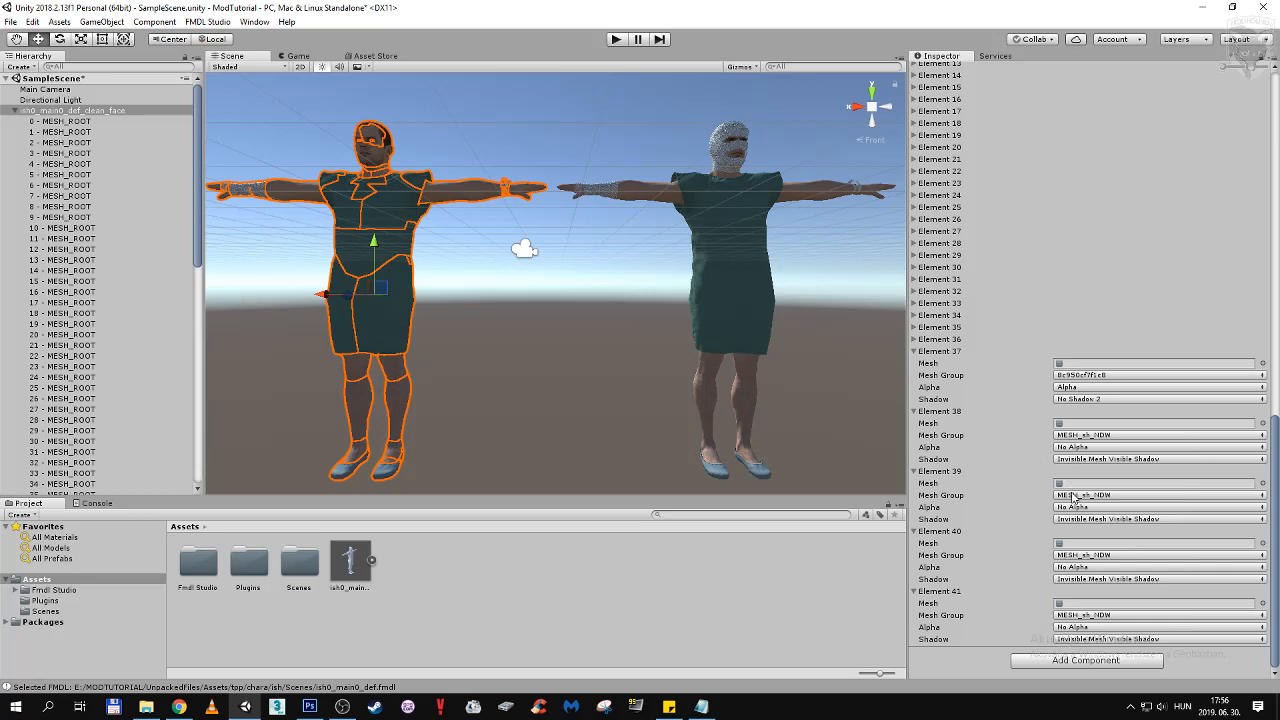
{"action": "left_click", "coordinate": [909, 591]}
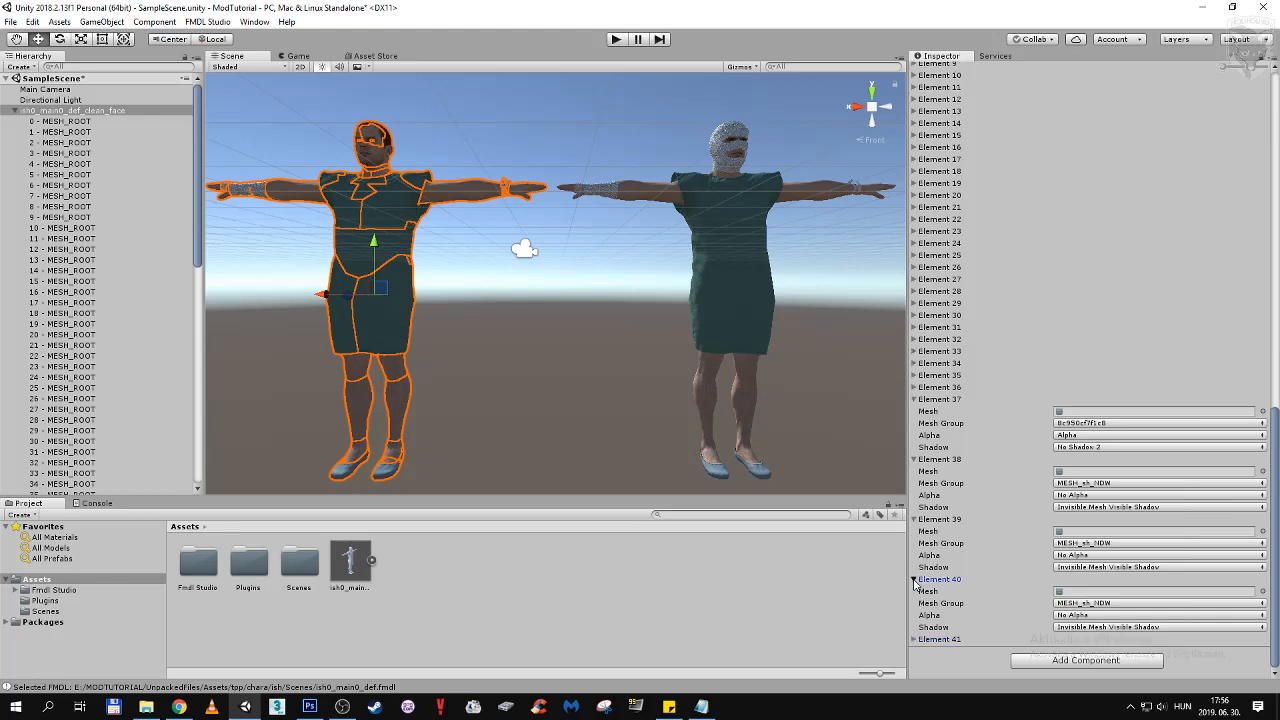
{"action": "left_click", "coordinate": [915, 581]}
{"action": "left_click", "coordinate": [914, 568]}
{"action": "left_click", "coordinate": [914, 555]}
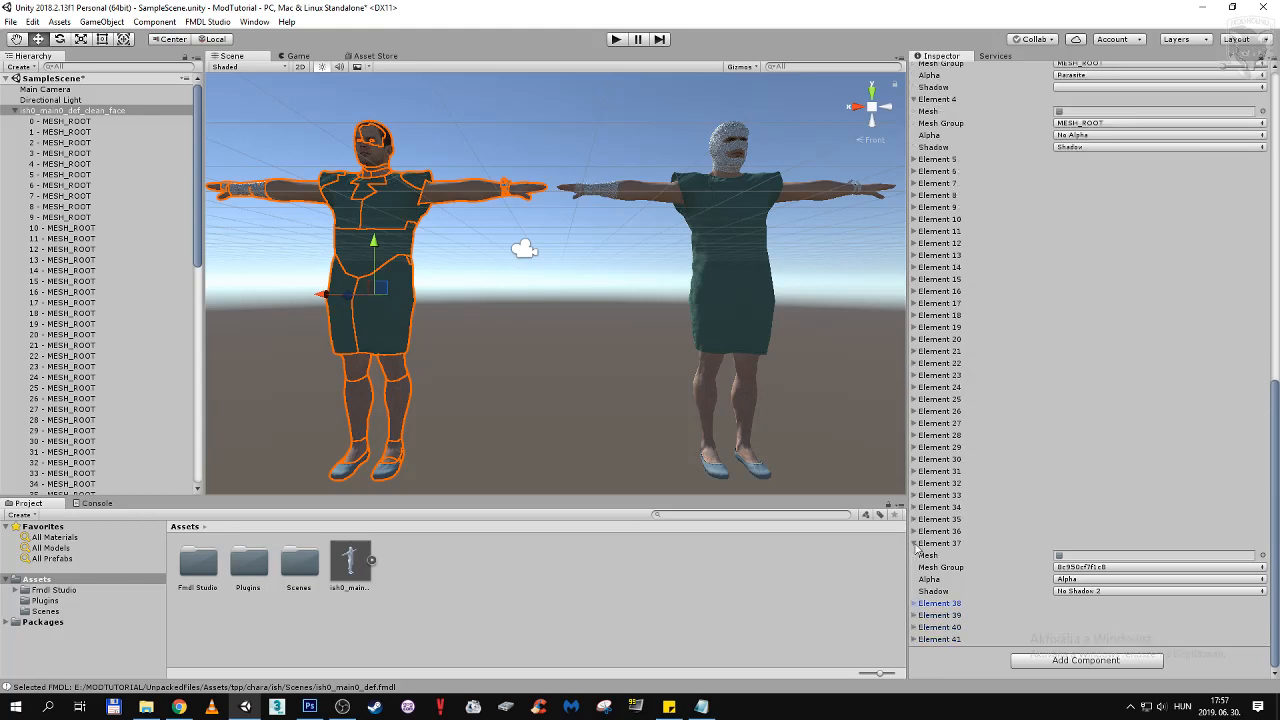
{"action": "left_click", "coordinate": [914, 543]}
{"action": "scroll", "coordinate": [1040, 532], "scroll_direction": "up", "scroll_amount": 10}
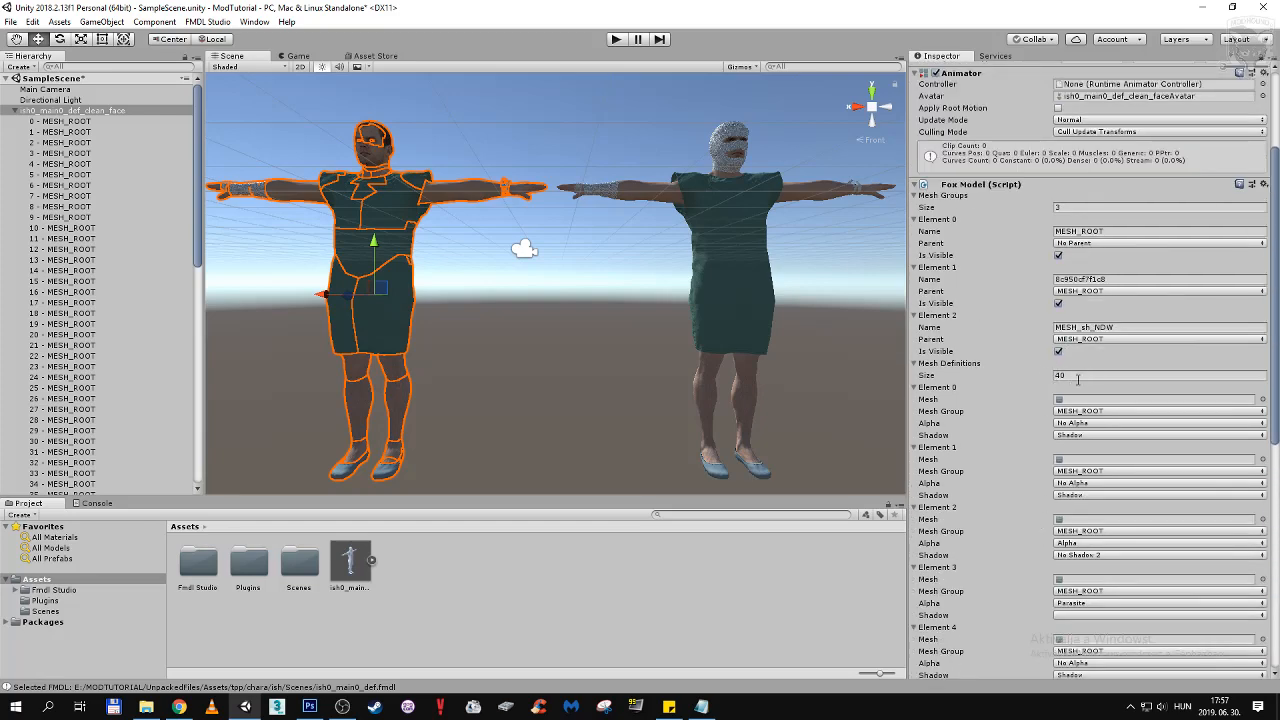
{"action": "left_click", "coordinate": [916, 364]}
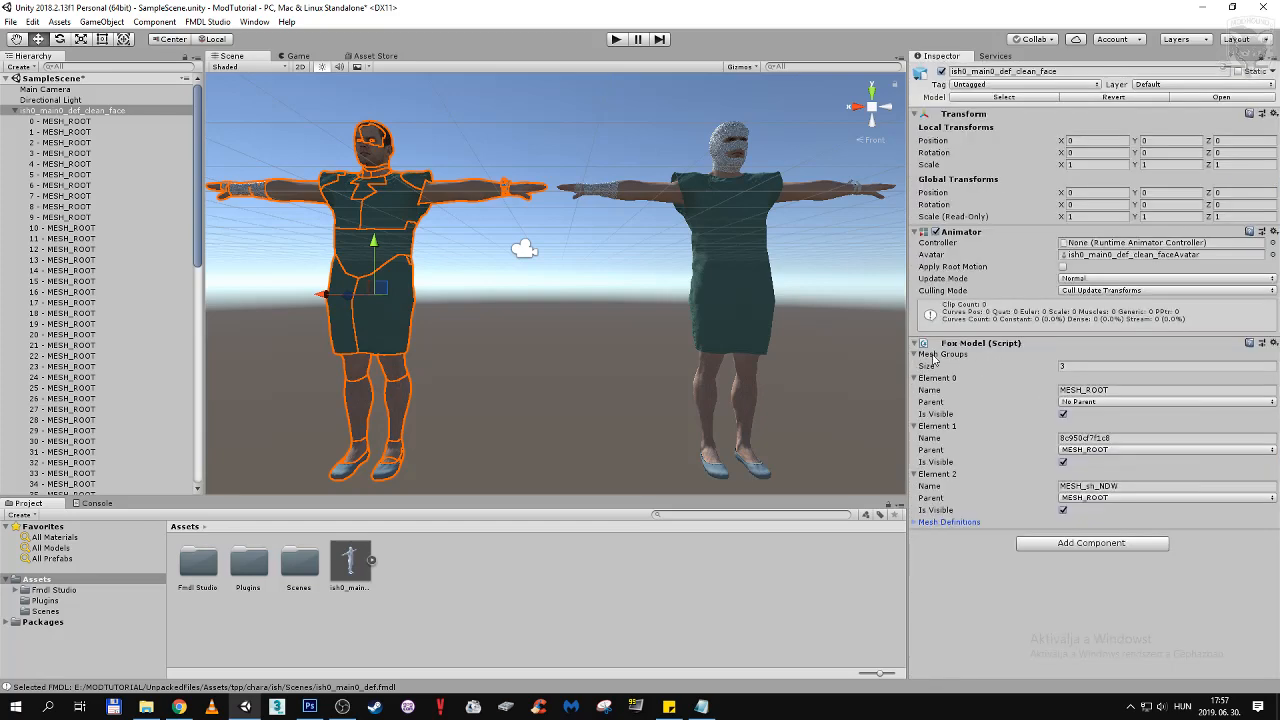
{"action": "left_click", "coordinate": [915, 343]}
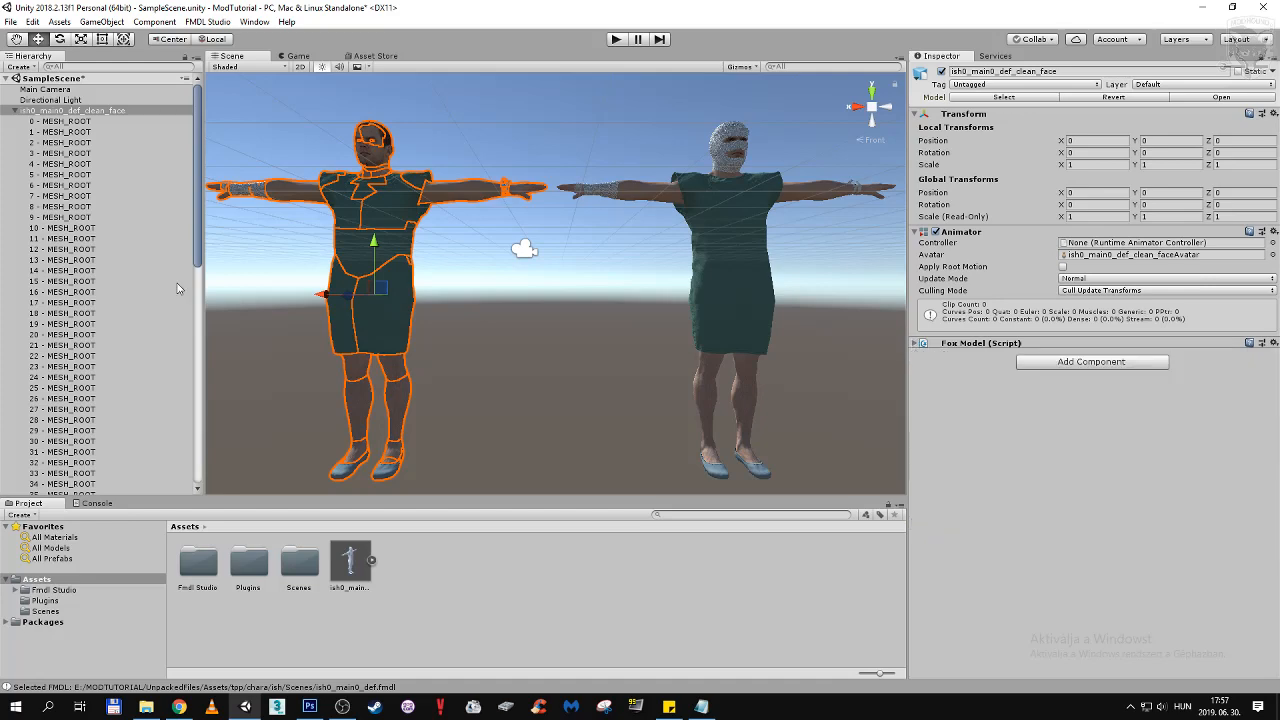
Collapse both models in the hierarchy and delete the original ish0_main0_def from the scene
{"action": "left_click", "coordinate": [14, 111]}
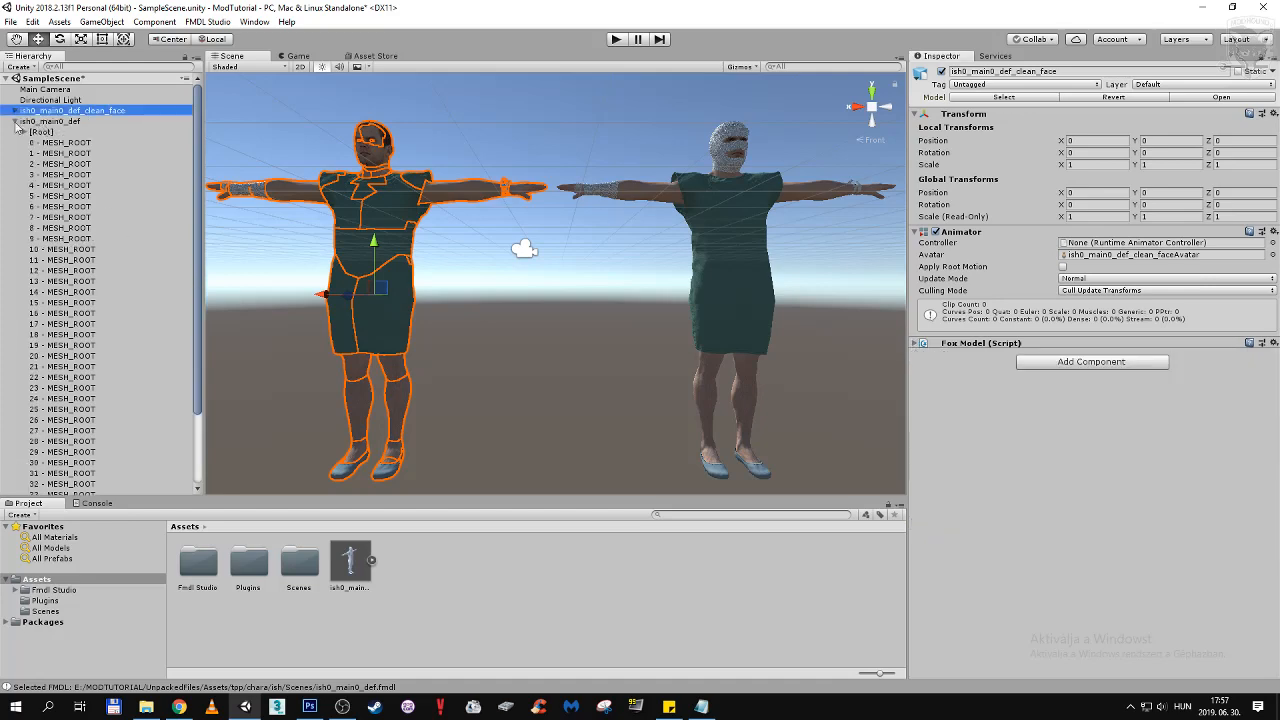
{"action": "left_click", "coordinate": [15, 121]}
{"action": "left_click", "coordinate": [52, 123]}
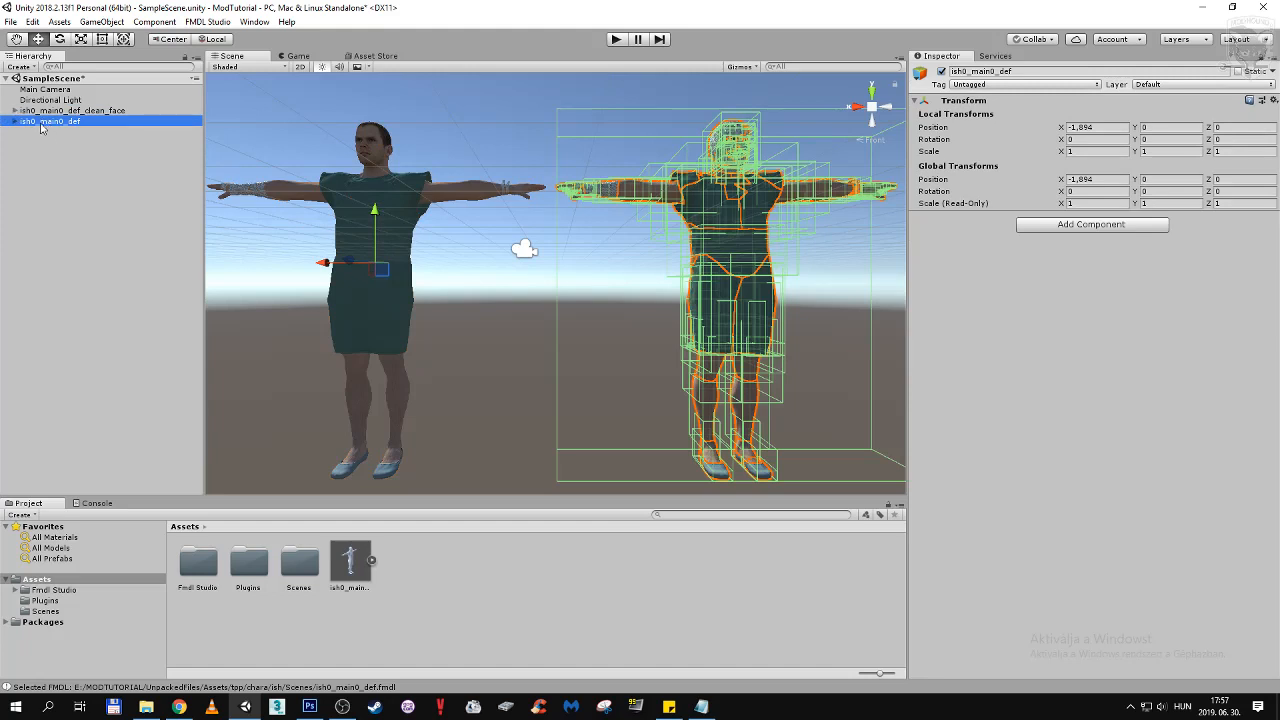
{"action": "right_click", "coordinate": [41, 124]}
{"action": "left_click", "coordinate": [80, 194]}
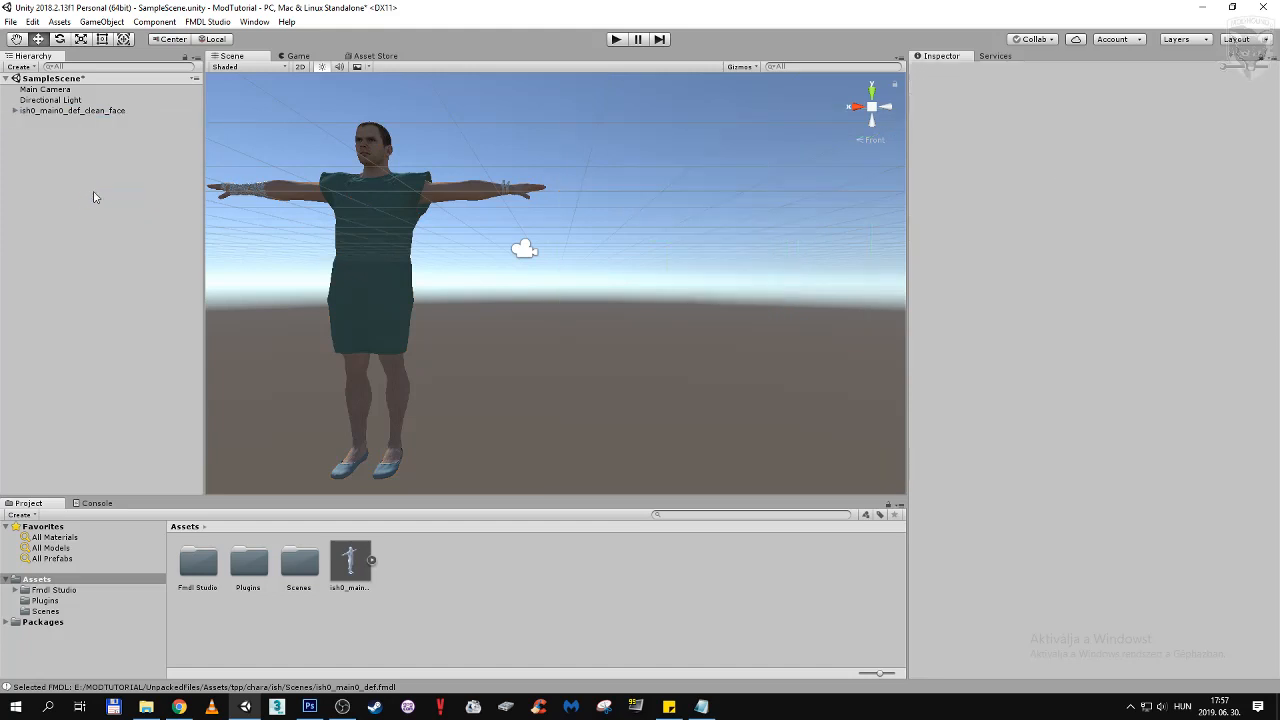
Expand the clean-face model in the hierarchy and review its list of meshes
{"action": "left_click", "coordinate": [14, 111]}
{"action": "scroll", "coordinate": [77, 187], "scroll_direction": "down", "scroll_amount": 3}
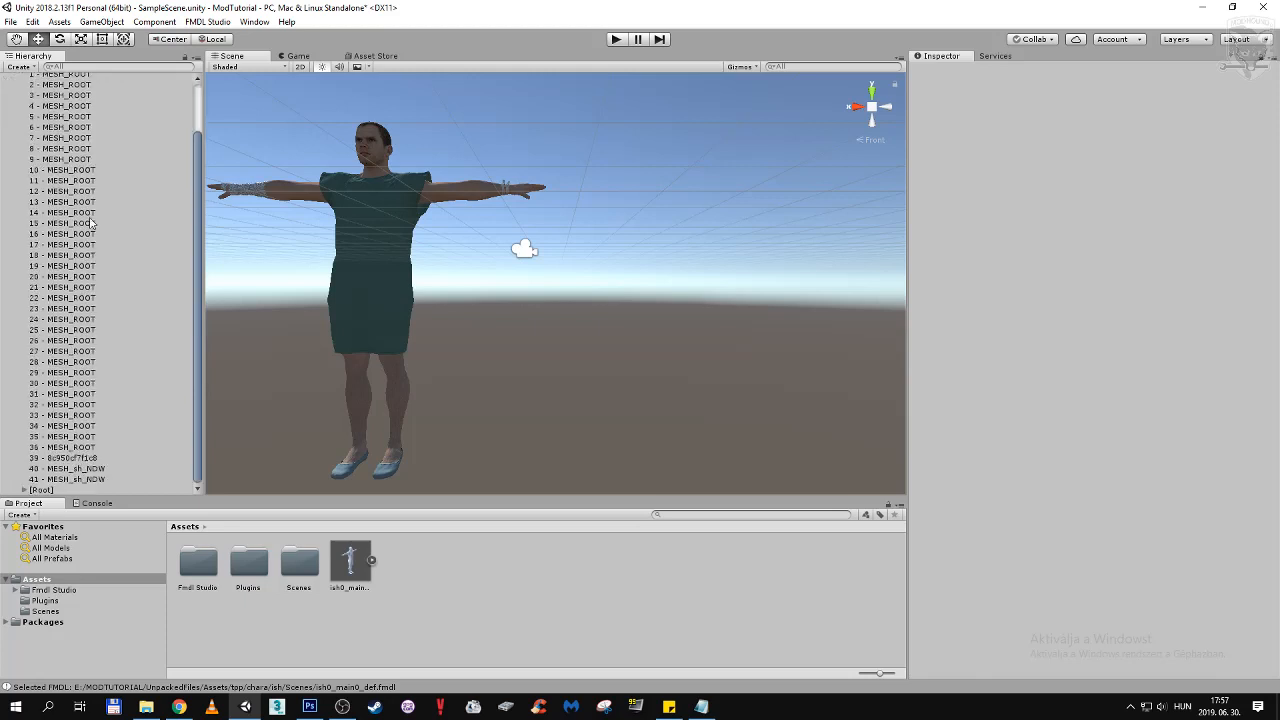
{"action": "scroll", "coordinate": [100, 463], "scroll_direction": "up", "scroll_amount": 3}
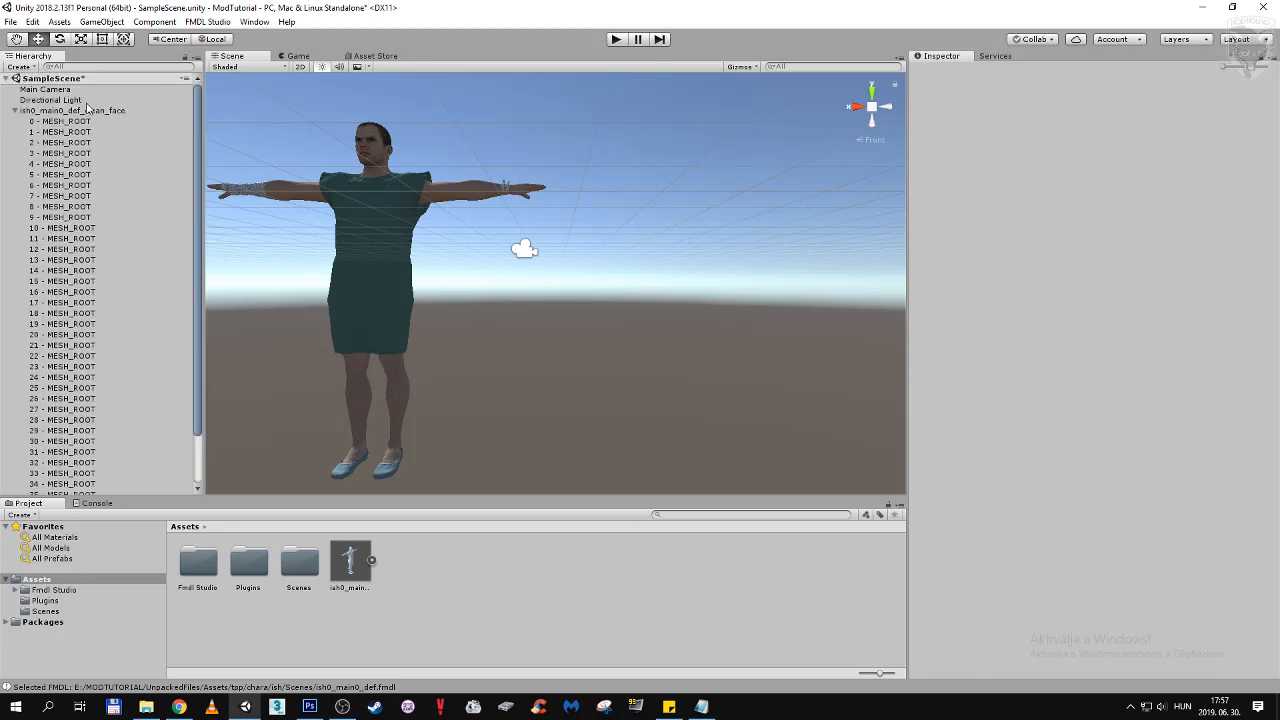
Expand the clean-face model's Mesh Definitions and check elements 37 to 39 against its last three meshes in the hierarchy
{"action": "left_click", "coordinate": [88, 110]}
{"action": "left_click", "coordinate": [924, 346]}
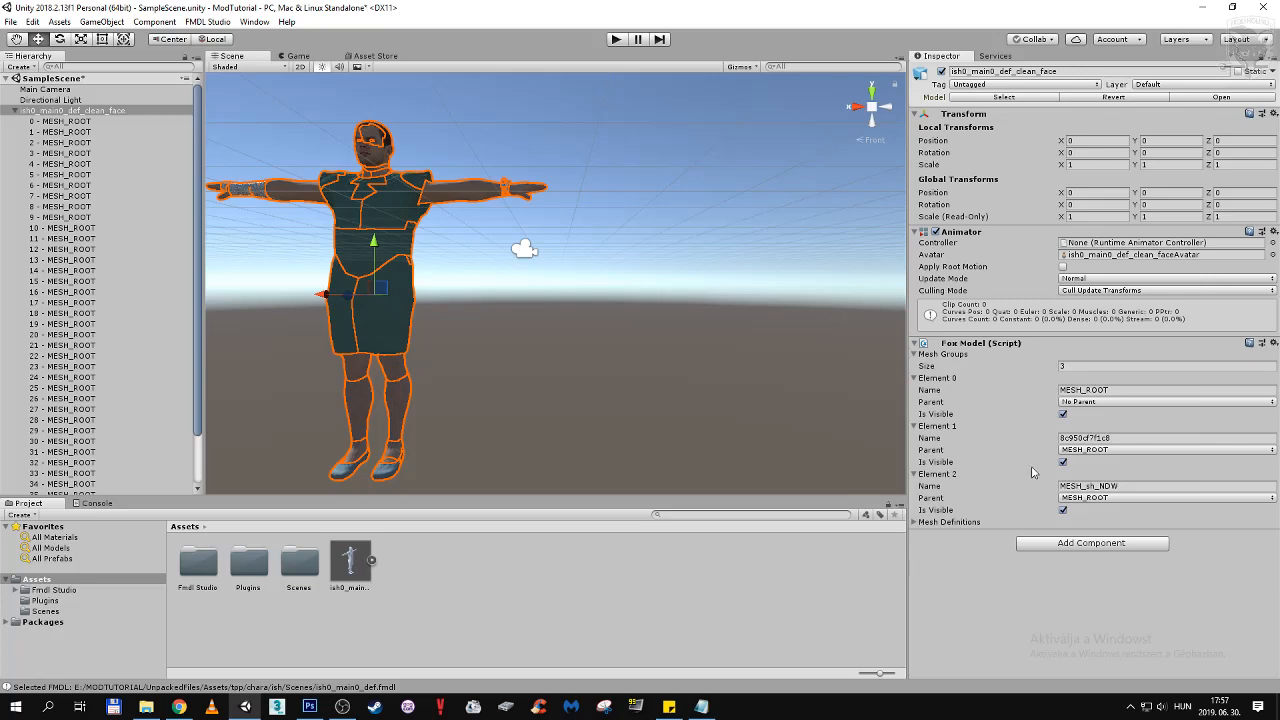
{"action": "left_click", "coordinate": [915, 522]}
{"action": "scroll", "coordinate": [1020, 505], "scroll_direction": "down", "scroll_amount": 3}
{"action": "scroll", "coordinate": [1028, 495], "scroll_direction": "down", "scroll_amount": 12}
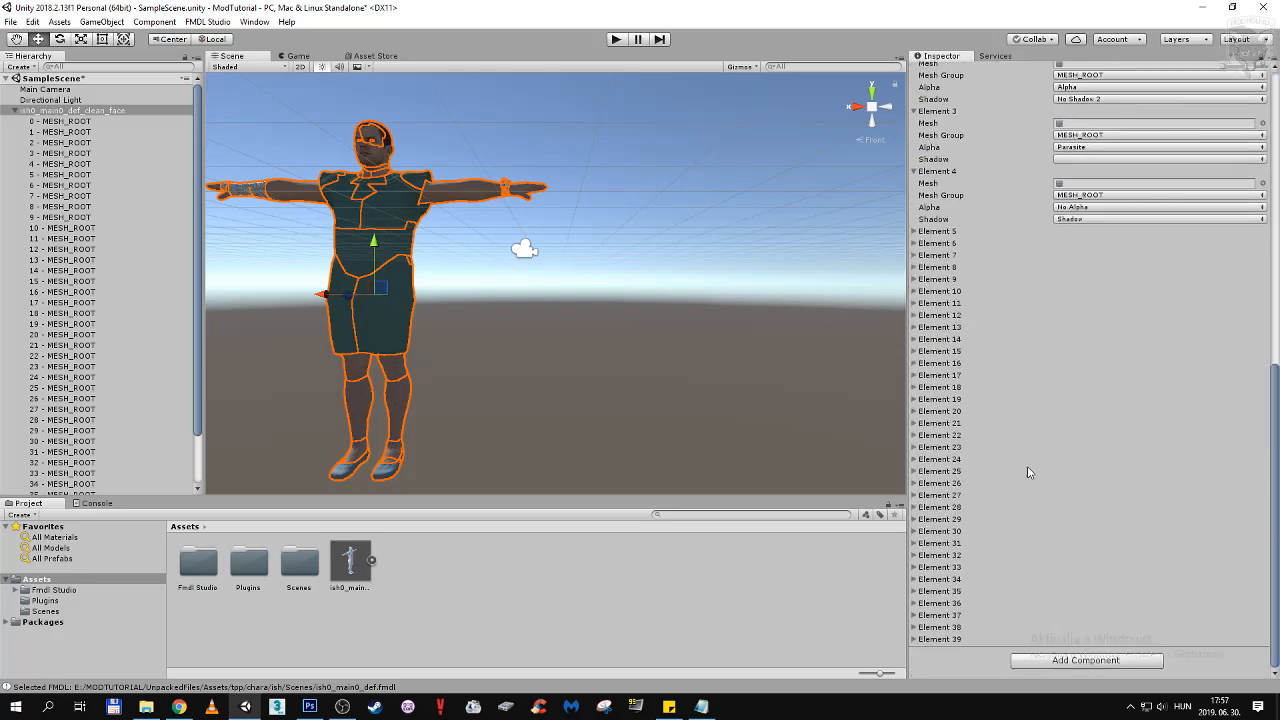
{"action": "left_click", "coordinate": [916, 641]}
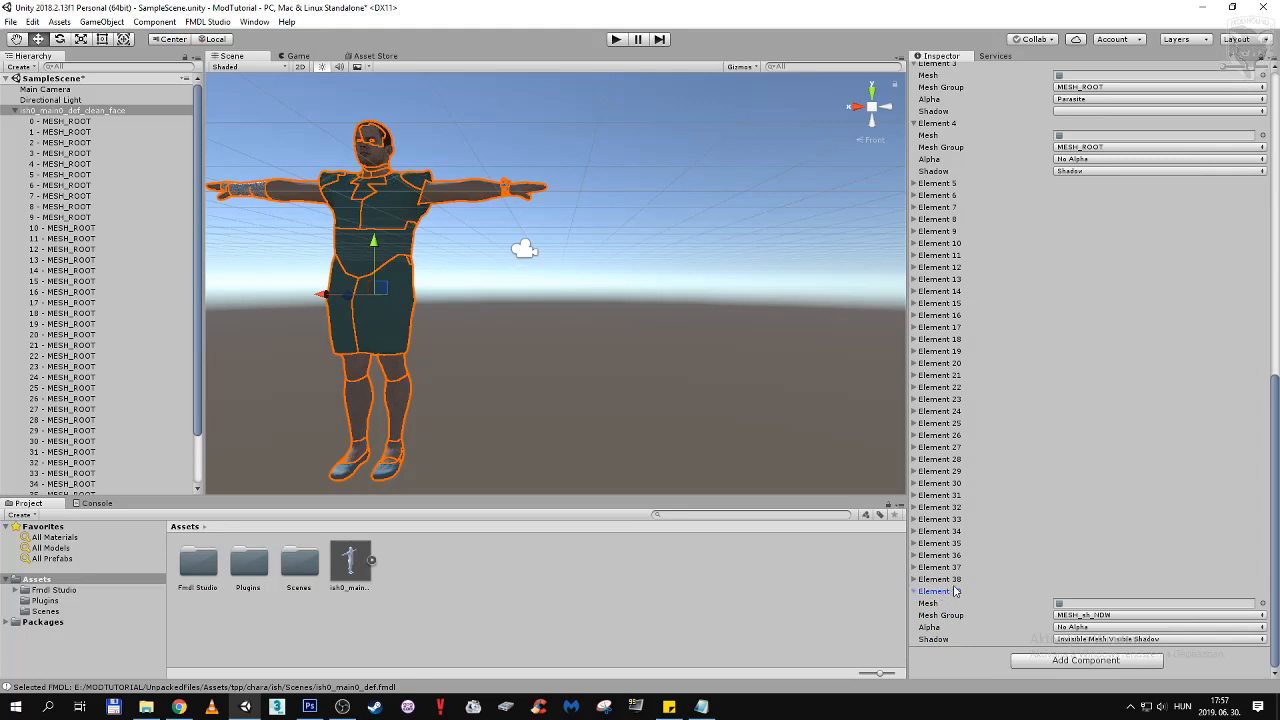
{"action": "left_click", "coordinate": [917, 580]}
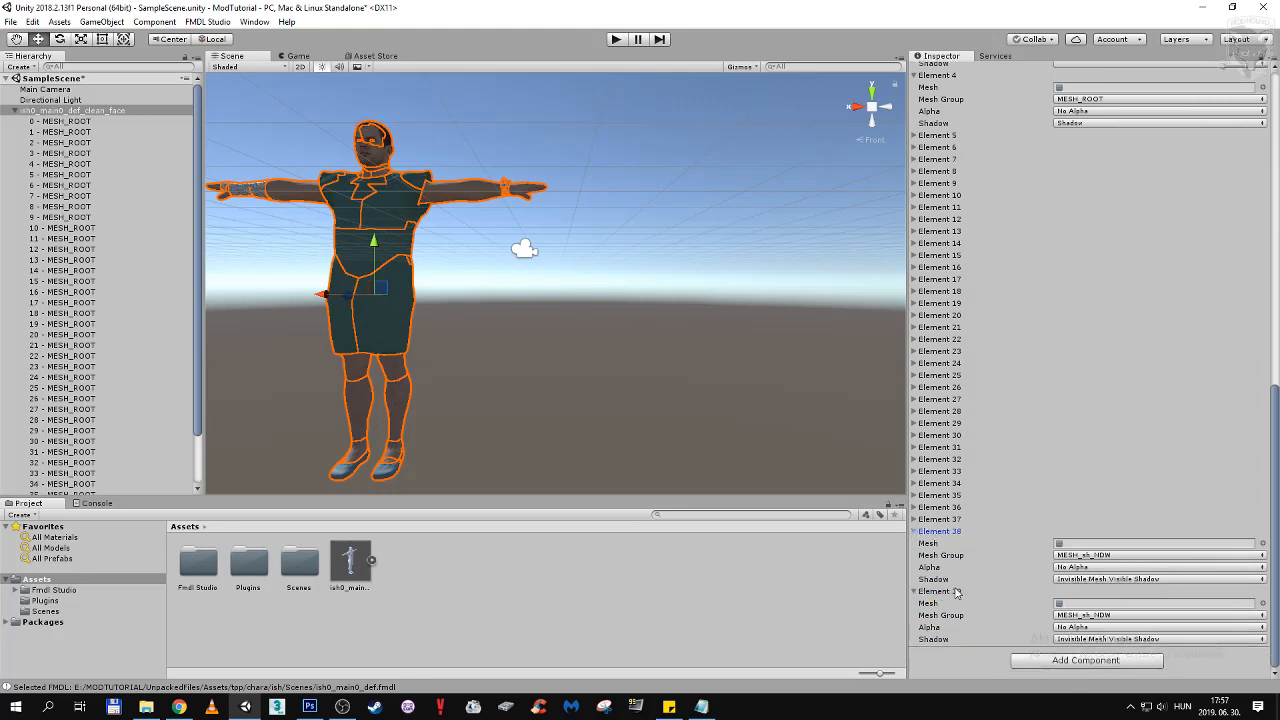
{"action": "left_click", "coordinate": [916, 519]}
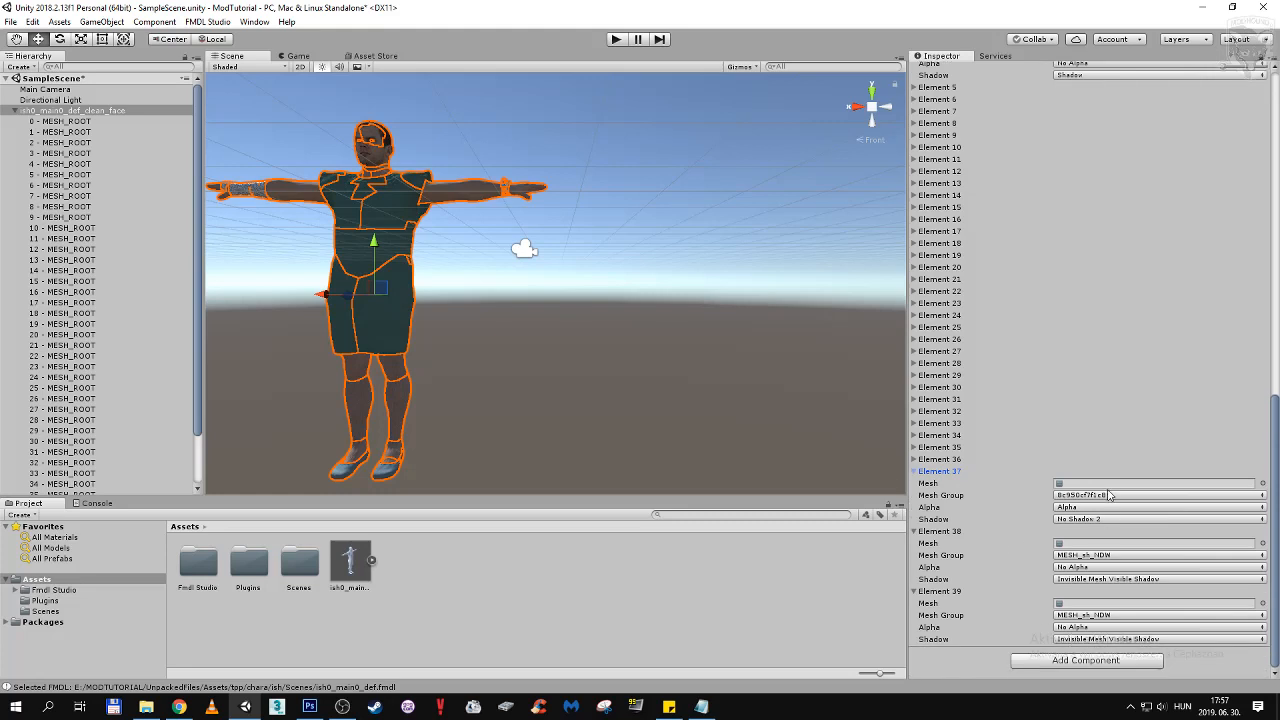
{"action": "scroll", "coordinate": [125, 412], "scroll_direction": "down", "scroll_amount": 2}
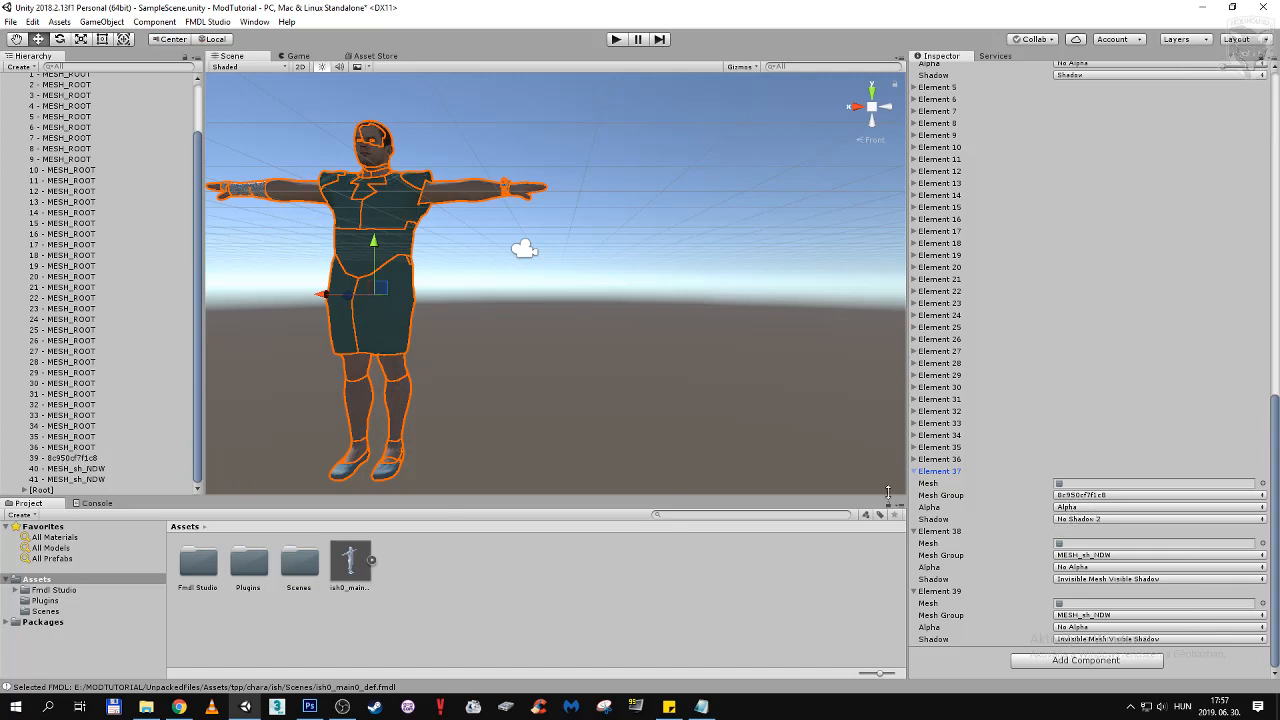
Collapse mesh definition elements 37 to 39 and the Fox Model component of the clean-face model
{"action": "left_click", "coordinate": [914, 472]}
{"action": "left_click", "coordinate": [914, 532]}
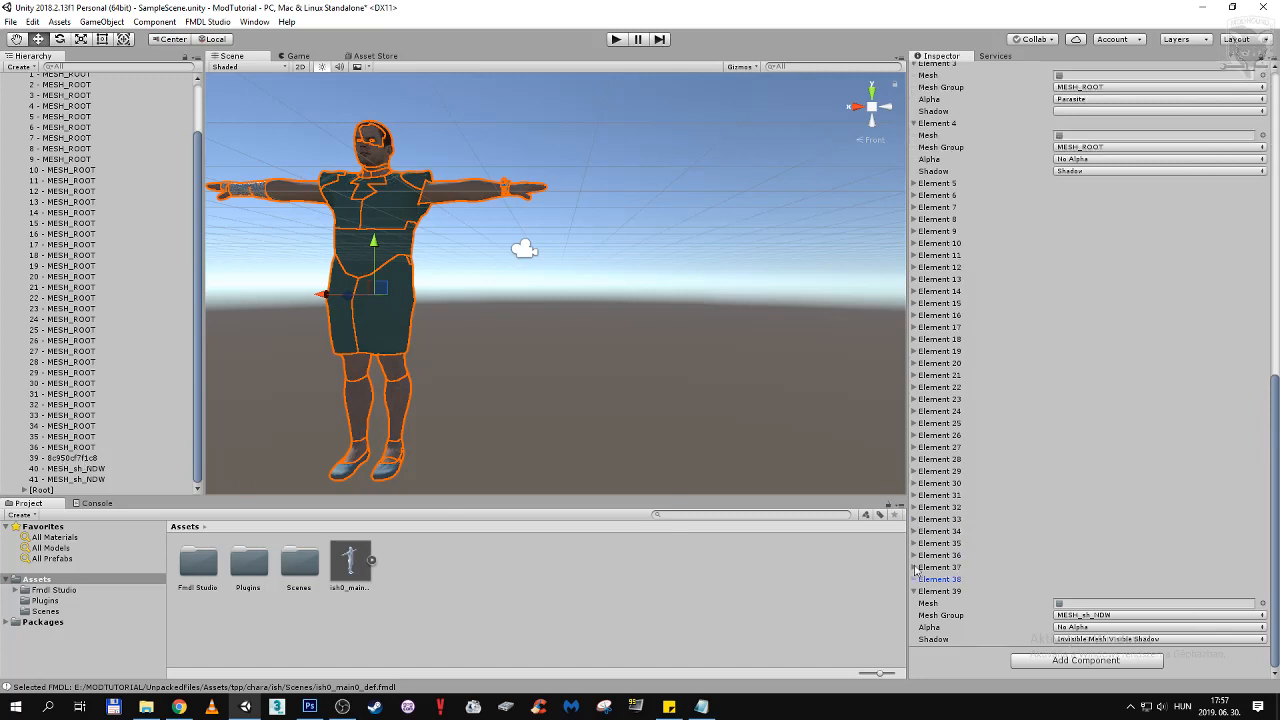
{"action": "left_click", "coordinate": [914, 592]}
{"action": "scroll", "coordinate": [1005, 490], "scroll_direction": "up", "scroll_amount": 5}
{"action": "scroll", "coordinate": [990, 480], "scroll_direction": "up", "scroll_amount": 8}
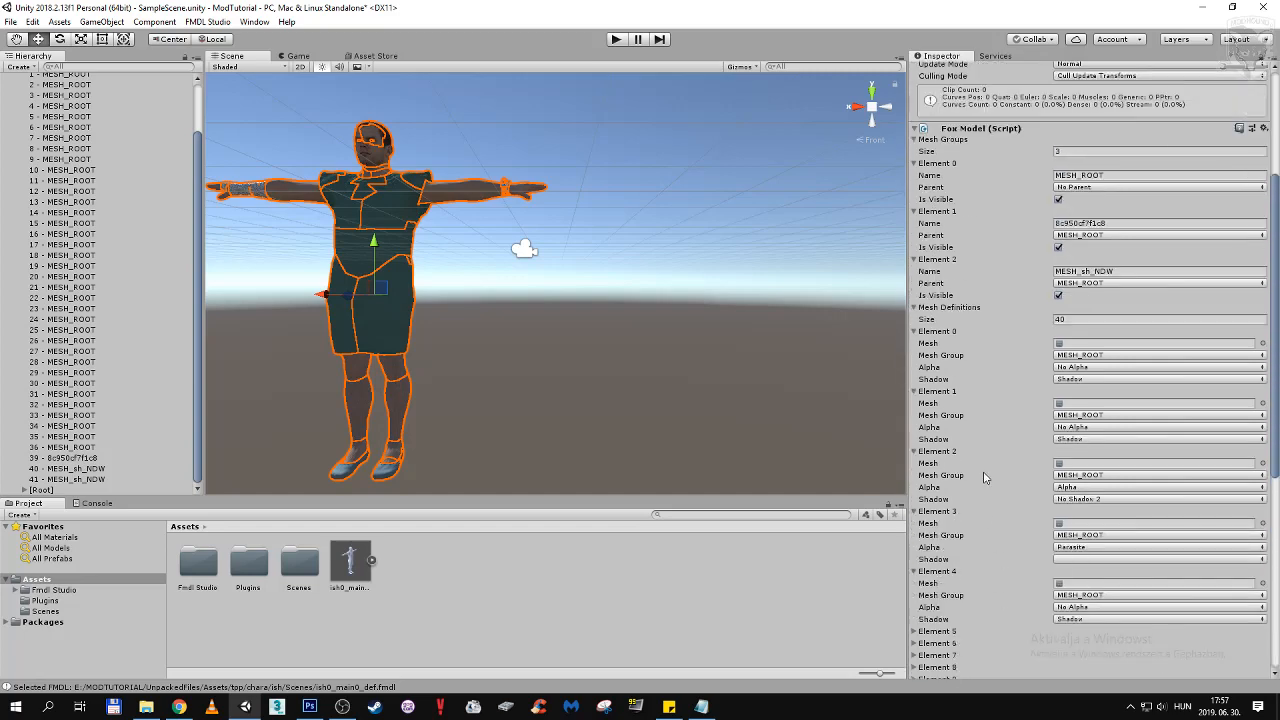
{"action": "left_click", "coordinate": [916, 344]}
Select the chest mesh 7 - MESH_ROOT in the scene and examine the parameters and textures of its TENSION_BODY material
{"action": "key", "text": "f"}
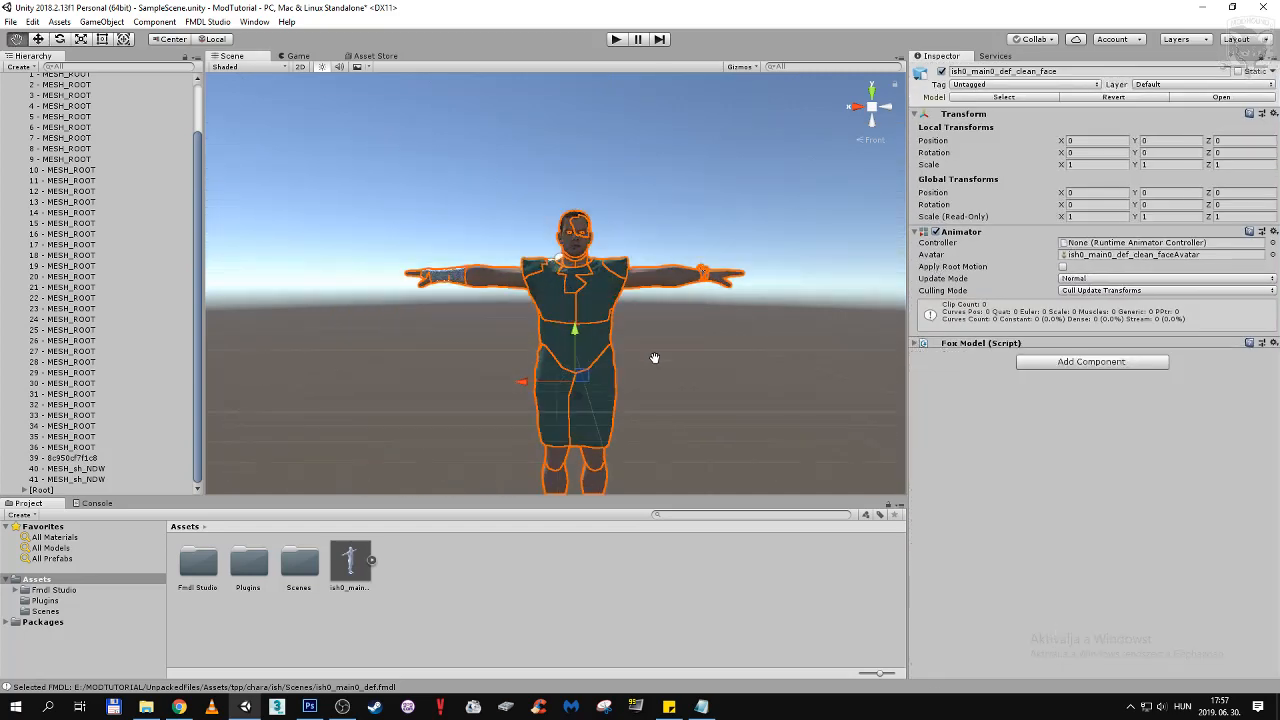
{"action": "scroll", "coordinate": [654, 357], "scroll_direction": "up", "scroll_amount": 5}
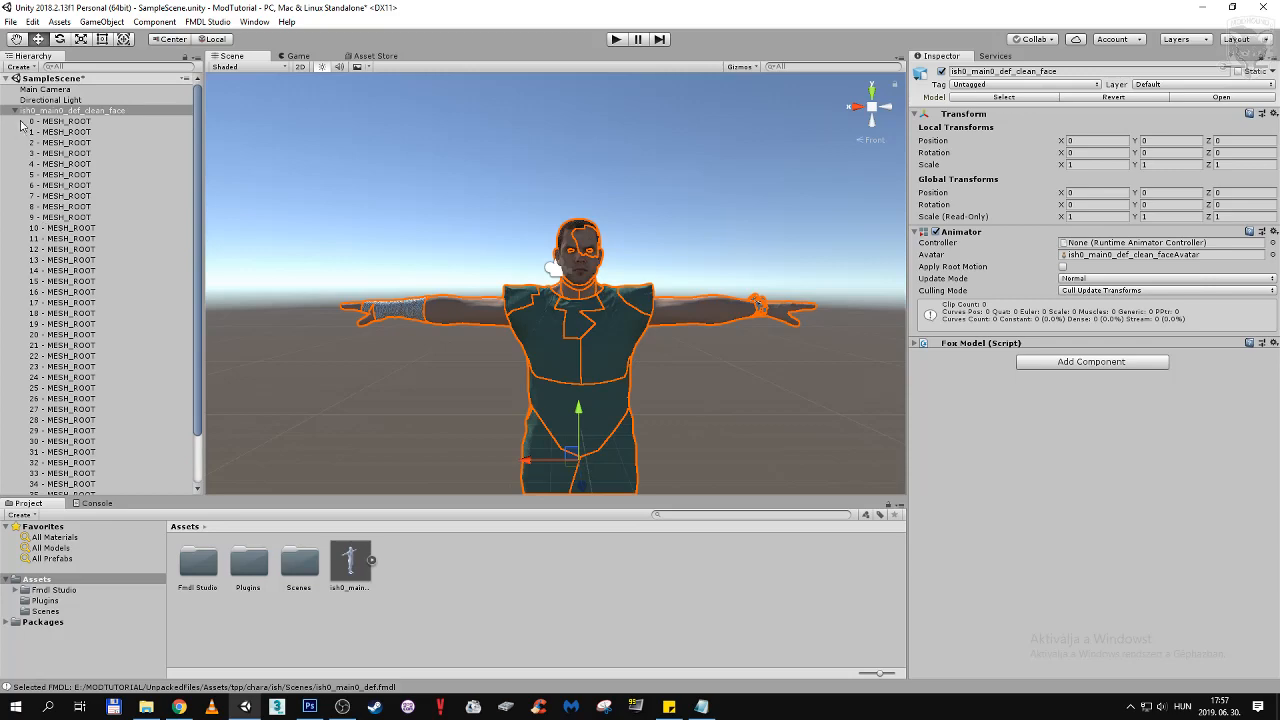
{"action": "left_click", "coordinate": [461, 355]}
{"action": "mouse_move", "coordinate": [457, 383]}
{"action": "middle_mouse_down"}
{"action": "mouse_move", "coordinate": [460, 197]}
{"action": "mouse_move", "coordinate": [451, 370]}
{"action": "middle_mouse_up"}
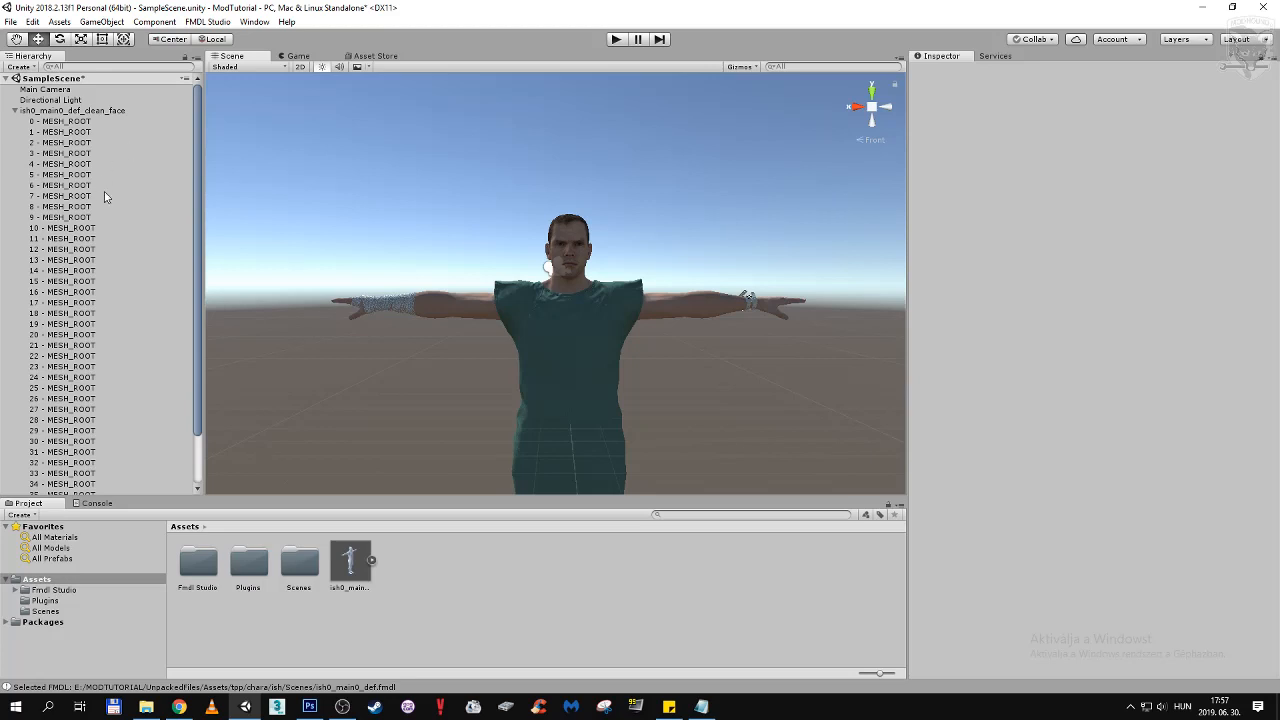
{"action": "scroll", "coordinate": [568, 341], "scroll_direction": "up", "scroll_amount": 8}
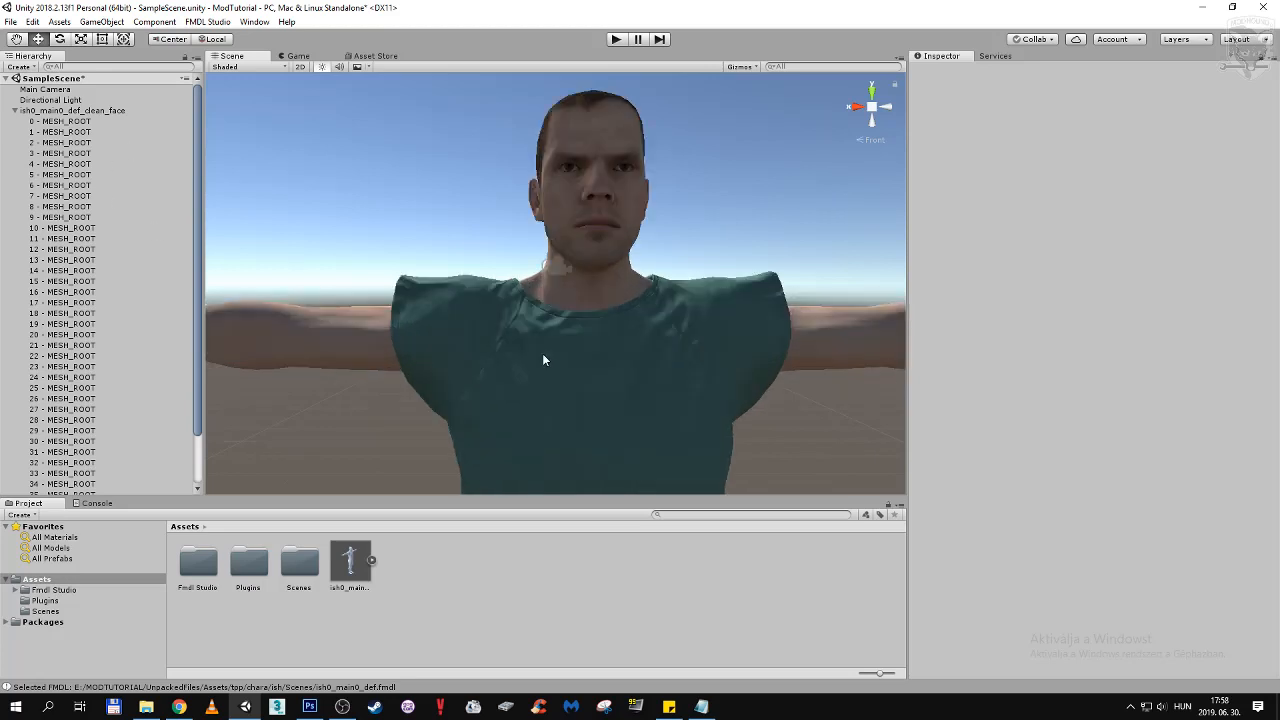
{"action": "middle_click_drag", "start_coordinate": [540, 357], "coordinate": [531, 326]}
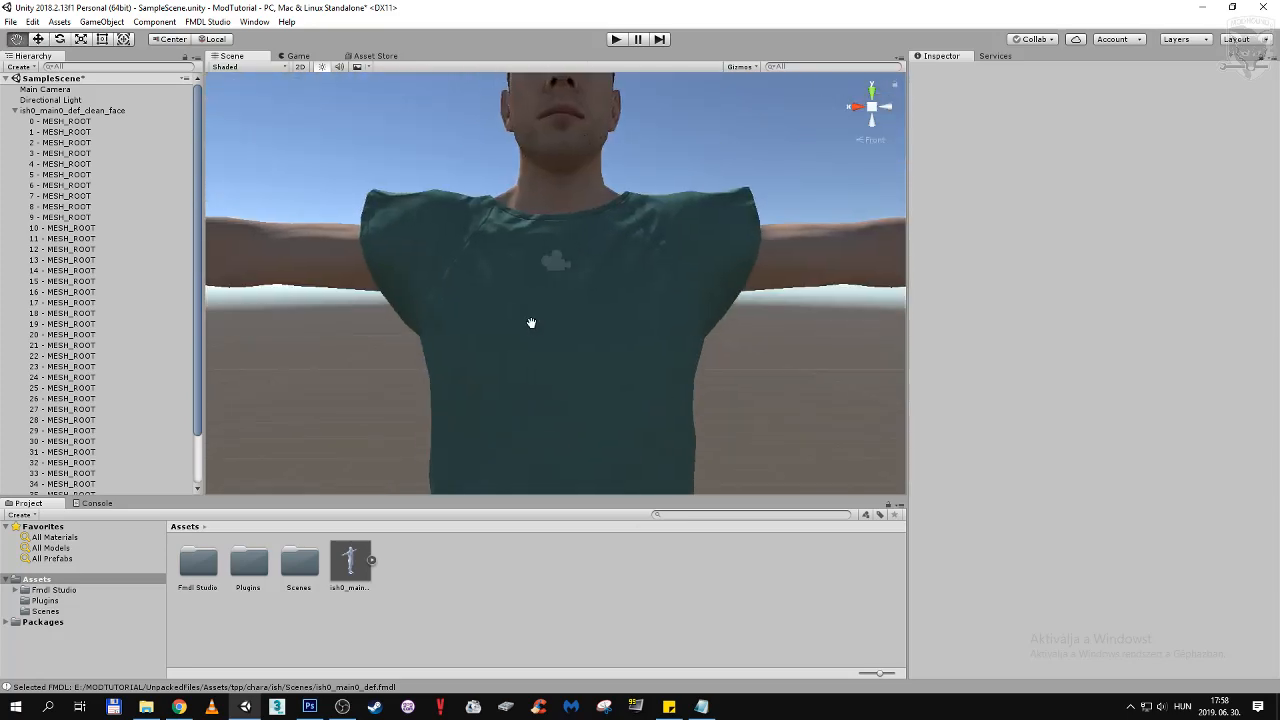
{"action": "left_click", "coordinate": [500, 307]}
{"action": "scroll", "coordinate": [501, 313], "scroll_direction": "down", "scroll_amount": 2}
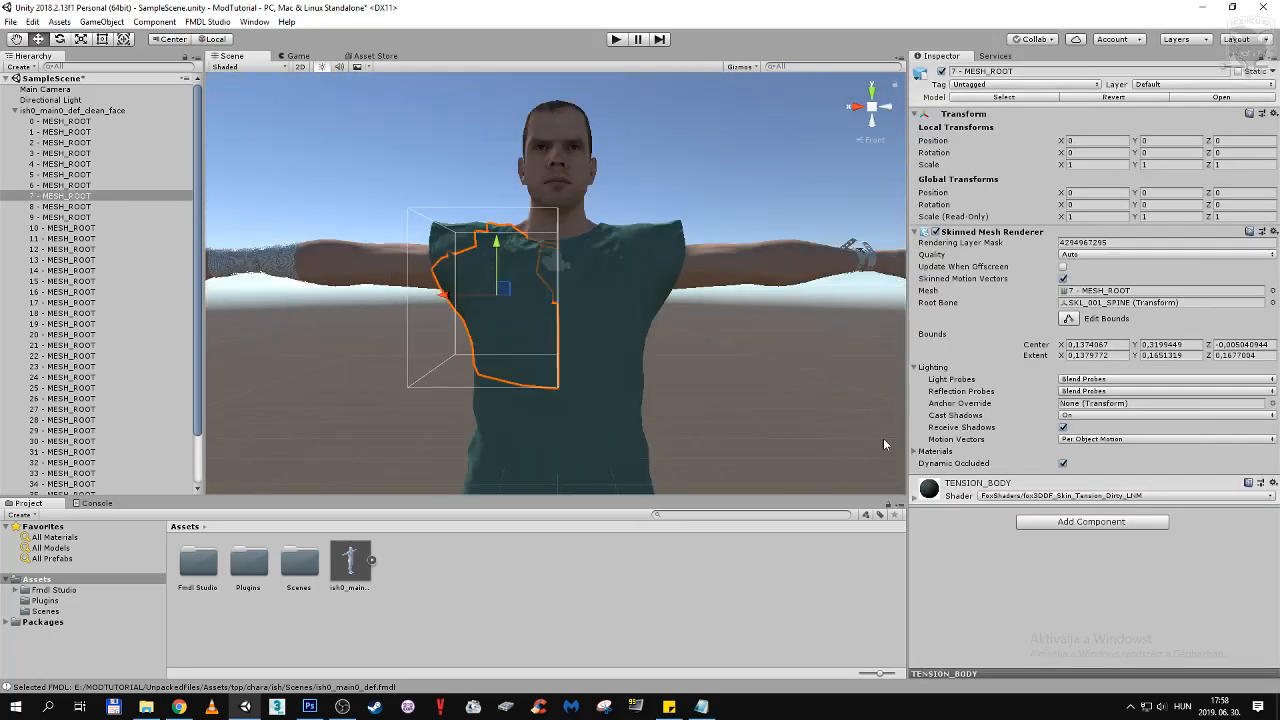
{"action": "left_click", "coordinate": [922, 487]}
{"action": "scroll", "coordinate": [969, 482], "scroll_direction": "down", "scroll_amount": 5}
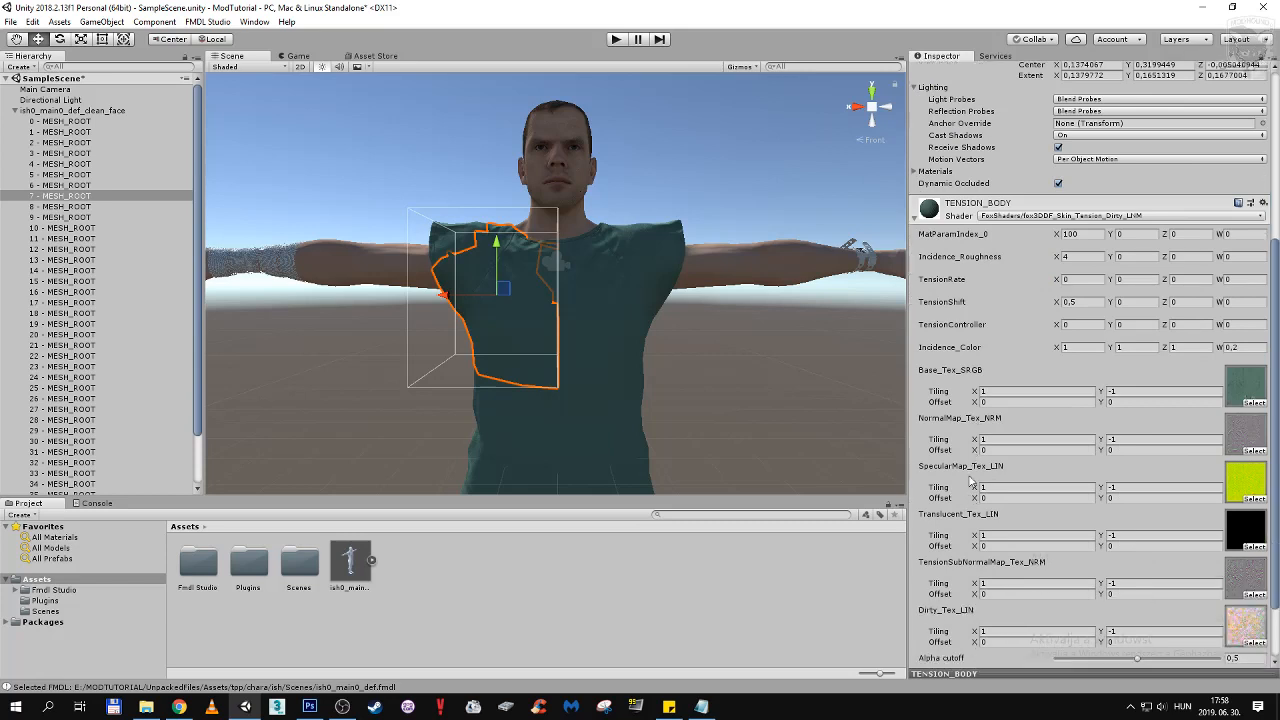
{"action": "scroll", "coordinate": [969, 482], "scroll_direction": "down", "scroll_amount": 1}
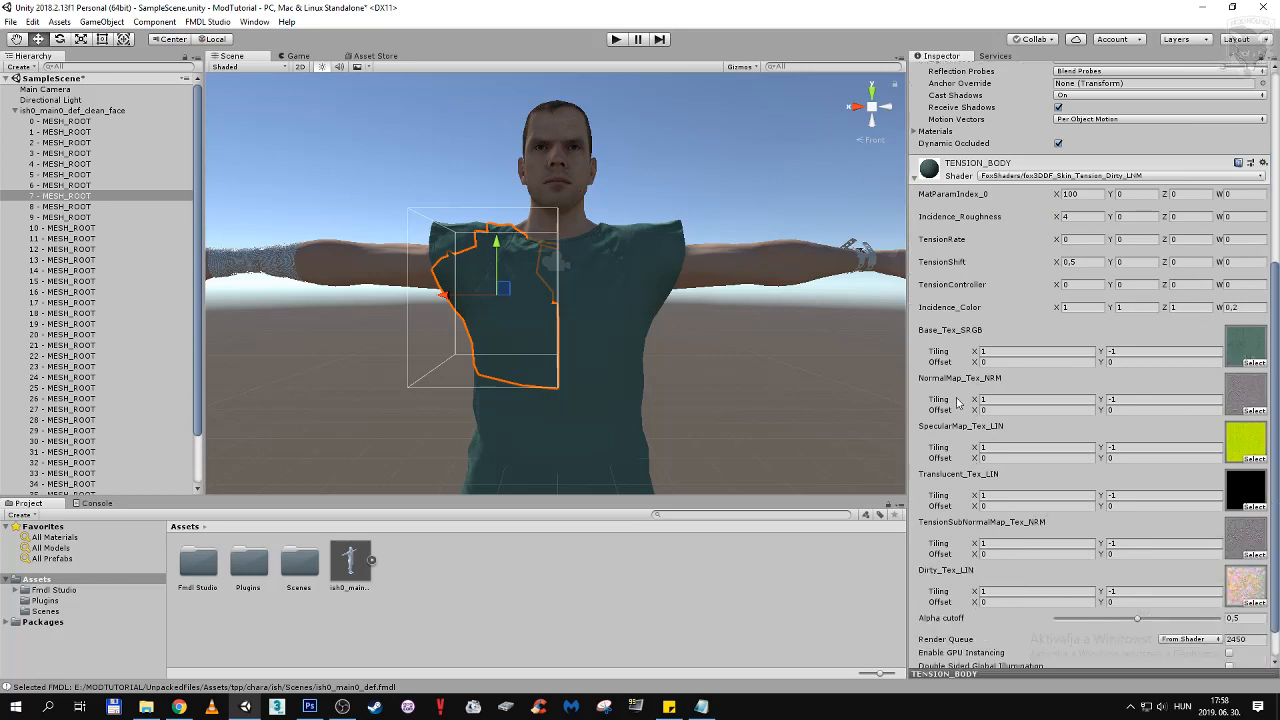
Select the torso mesh 22 - MESH_ROOT and the lower-dress mesh 28 - MESH_ROOT to inspect their materials
{"action": "left_click", "coordinate": [669, 242]}
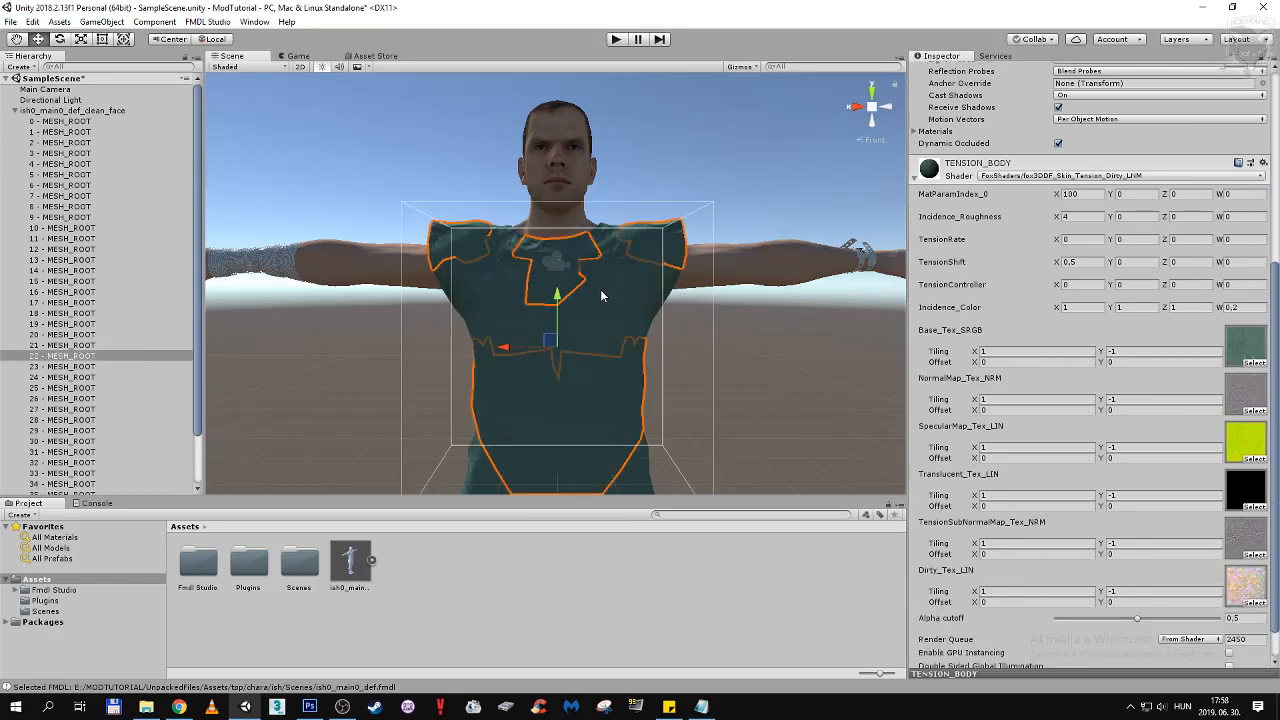
{"action": "middle_click_drag", "start_coordinate": [614, 294], "coordinate": [608, 257]}
{"action": "left_click", "coordinate": [562, 366]}
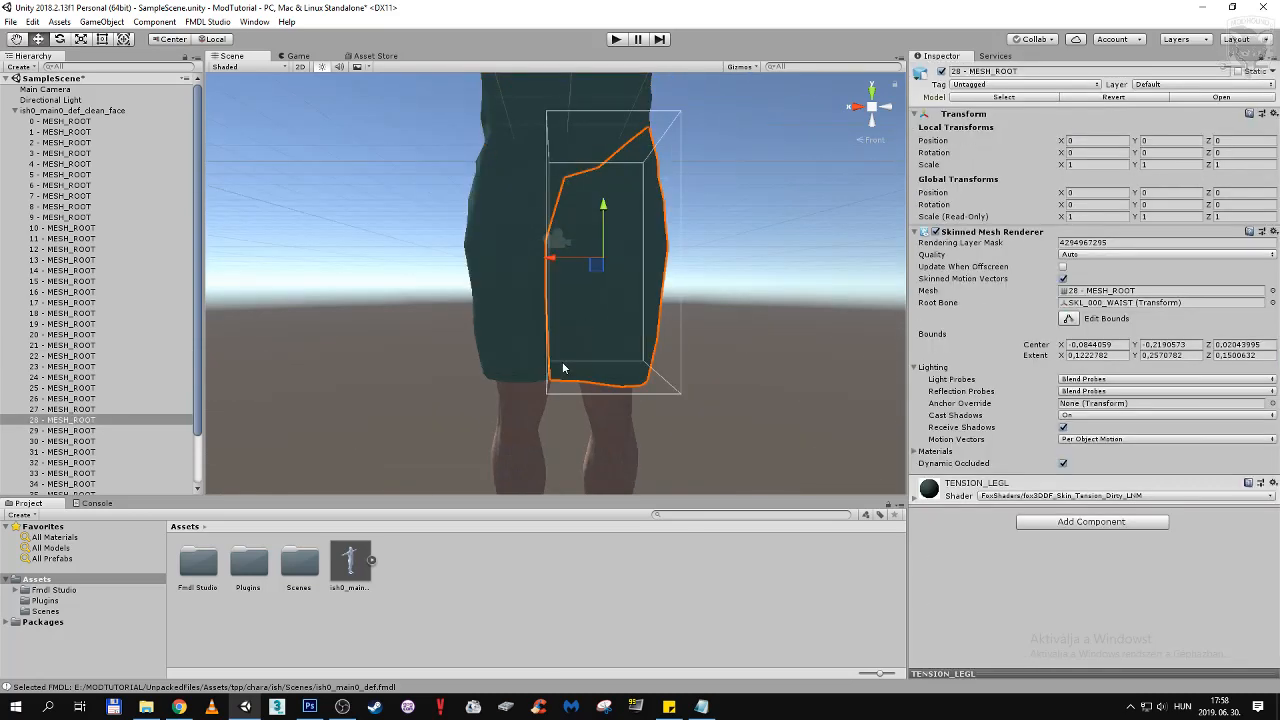
Expand the TENSION_LEGL material of the lower-dress mesh 28 - MESH_ROOT and examine its parameters and textures
{"action": "left_click", "coordinate": [916, 495]}
{"action": "scroll", "coordinate": [1218, 481], "scroll_direction": "down", "scroll_amount": 5}
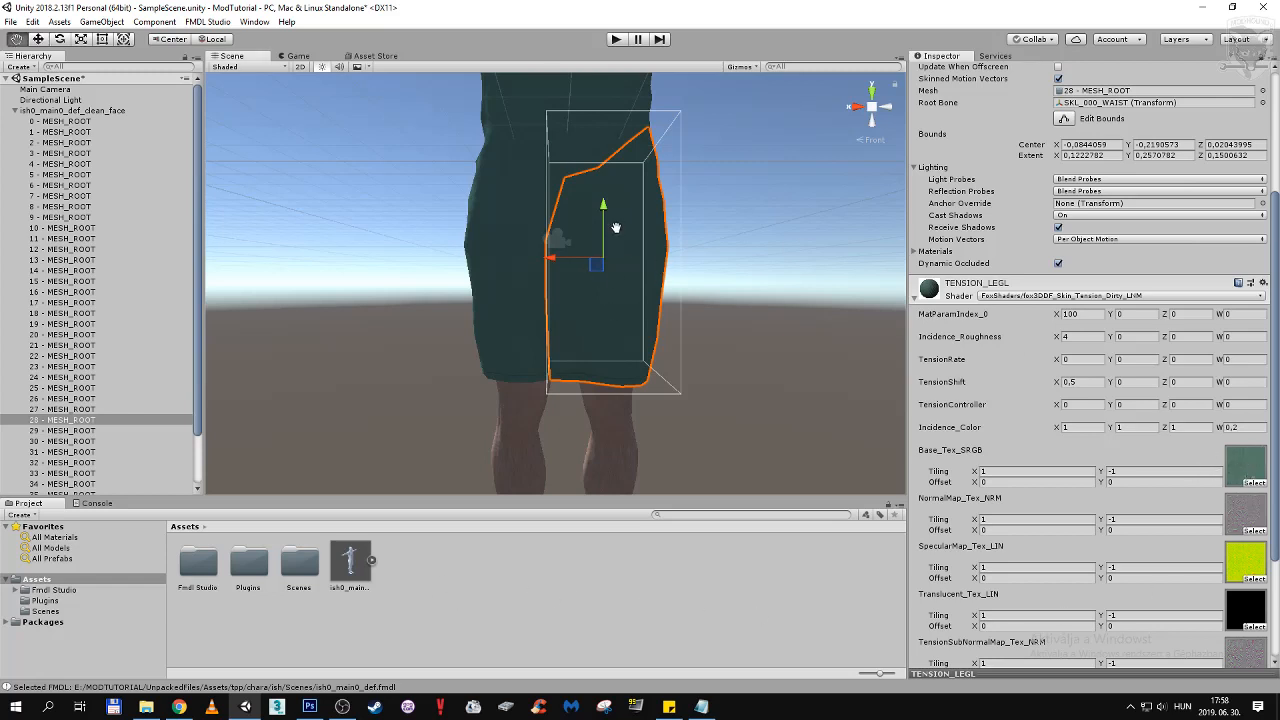
{"action": "scroll", "coordinate": [616, 323], "scroll_direction": "down", "scroll_amount": 5}
{"action": "scroll", "coordinate": [107, 261], "scroll_direction": "down", "scroll_amount": 3}
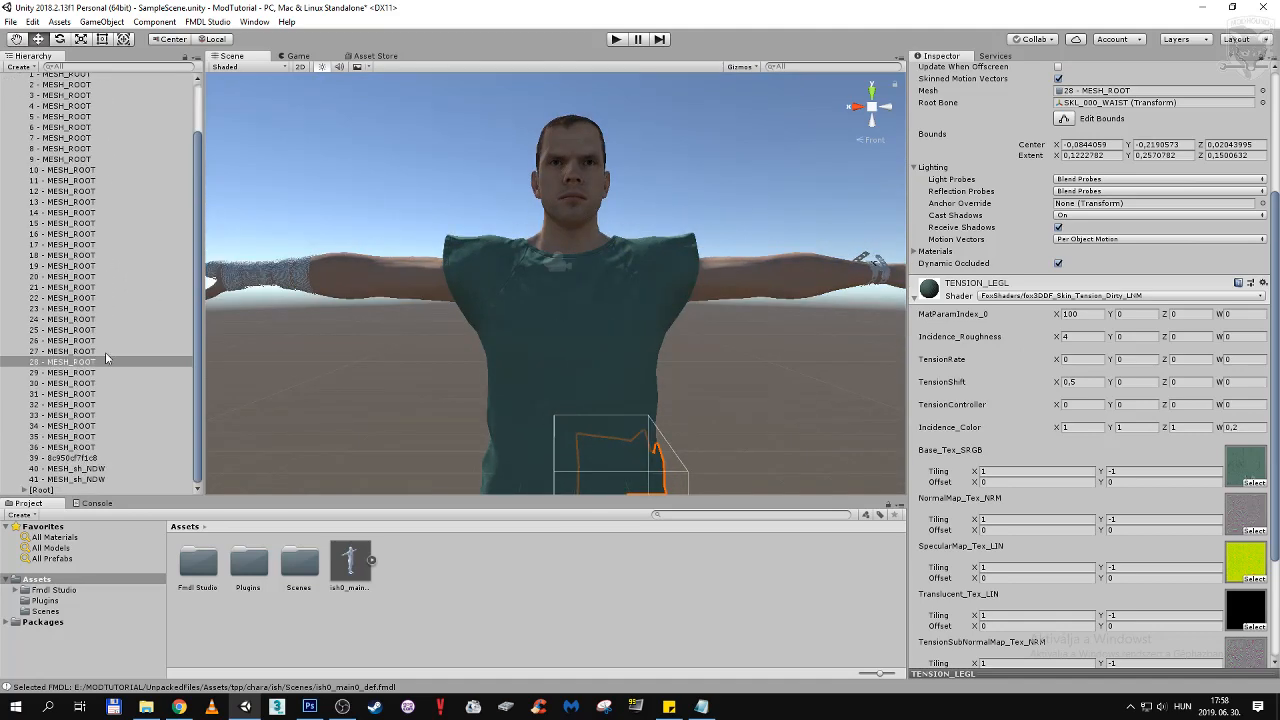
Select meshes 29, 28, 22 and 7 - MESH_ROOT in the scene to compare the materials of the dress's legs and body
{"action": "key", "text": "f"}
{"action": "left_click", "coordinate": [516, 350]}
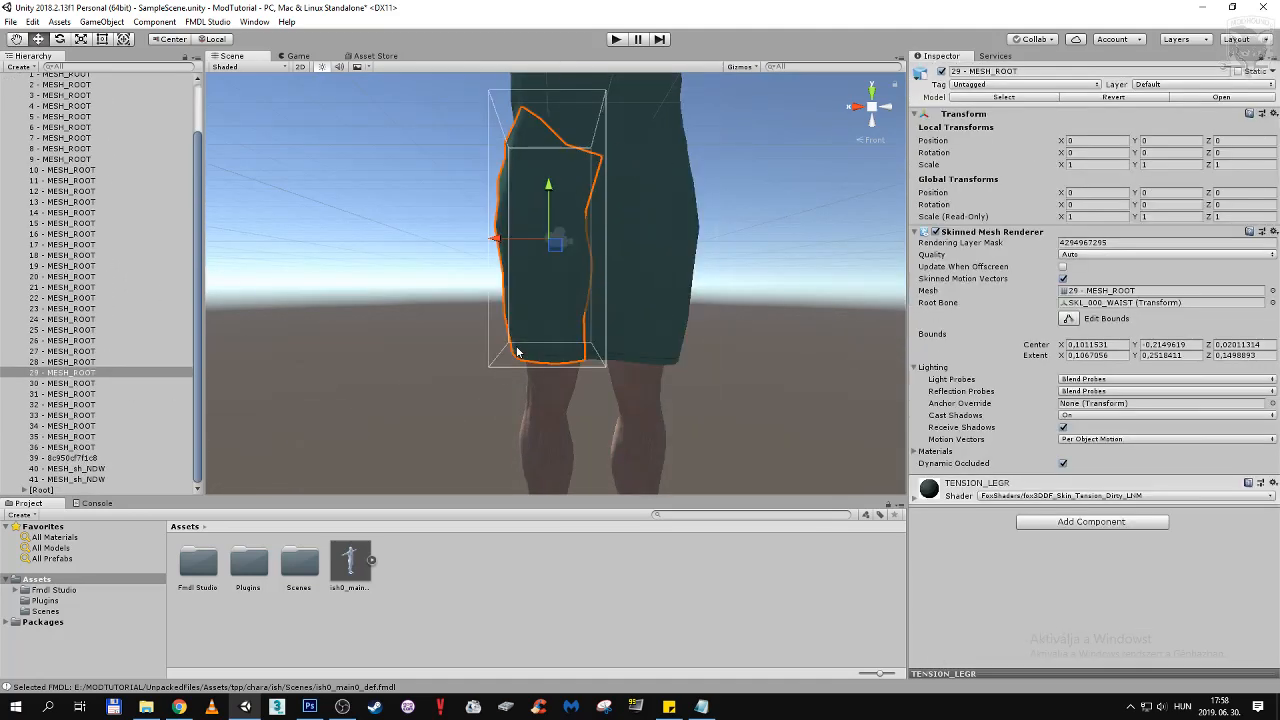
{"action": "left_click", "coordinate": [679, 321]}
{"action": "middle_click_drag", "start_coordinate": [610, 322], "coordinate": [583, 443]}
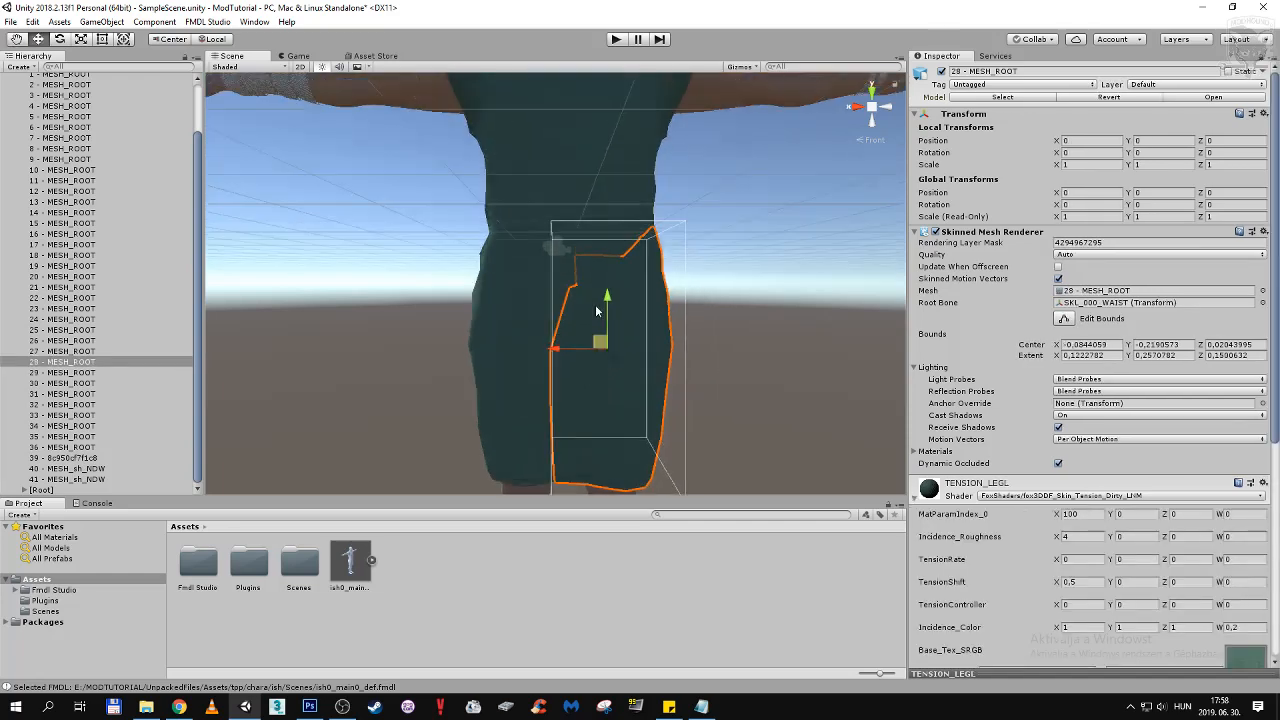
{"action": "left_click", "coordinate": [604, 178]}
{"action": "middle_click_drag", "start_coordinate": [603, 197], "coordinate": [610, 387]}
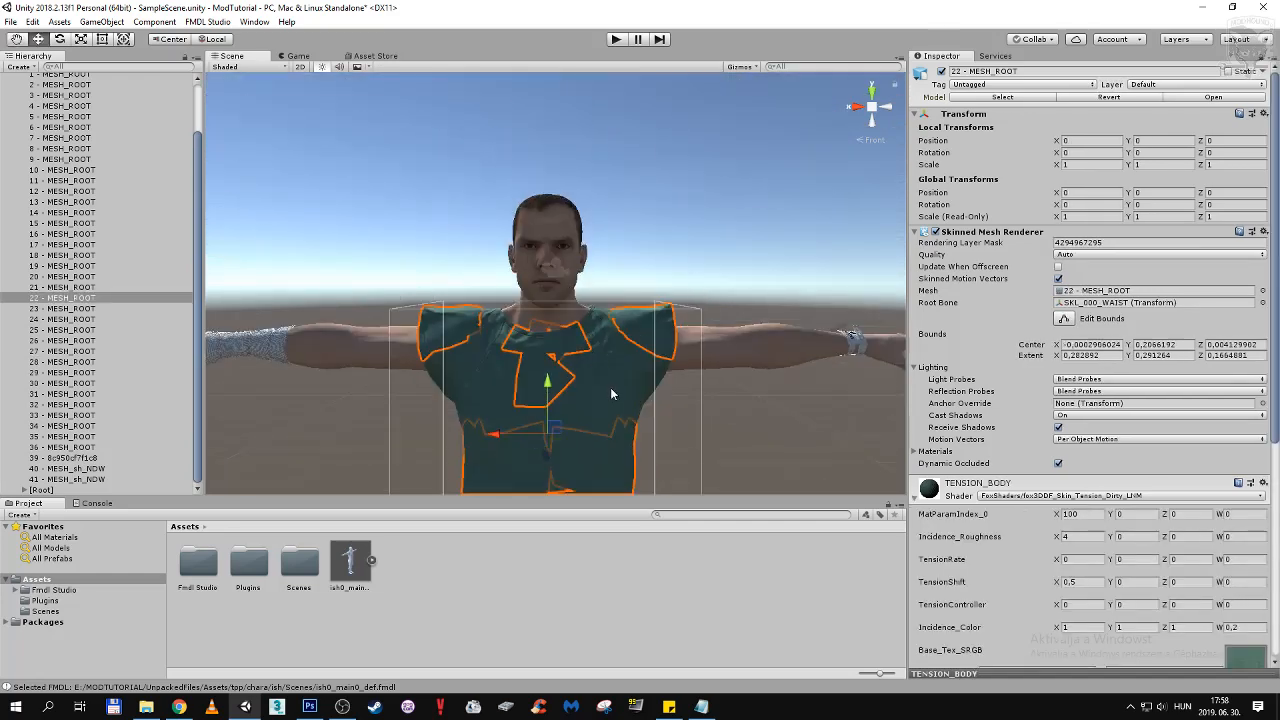
{"action": "left_click", "coordinate": [610, 388]}
{"action": "left_click", "coordinate": [500, 383]}
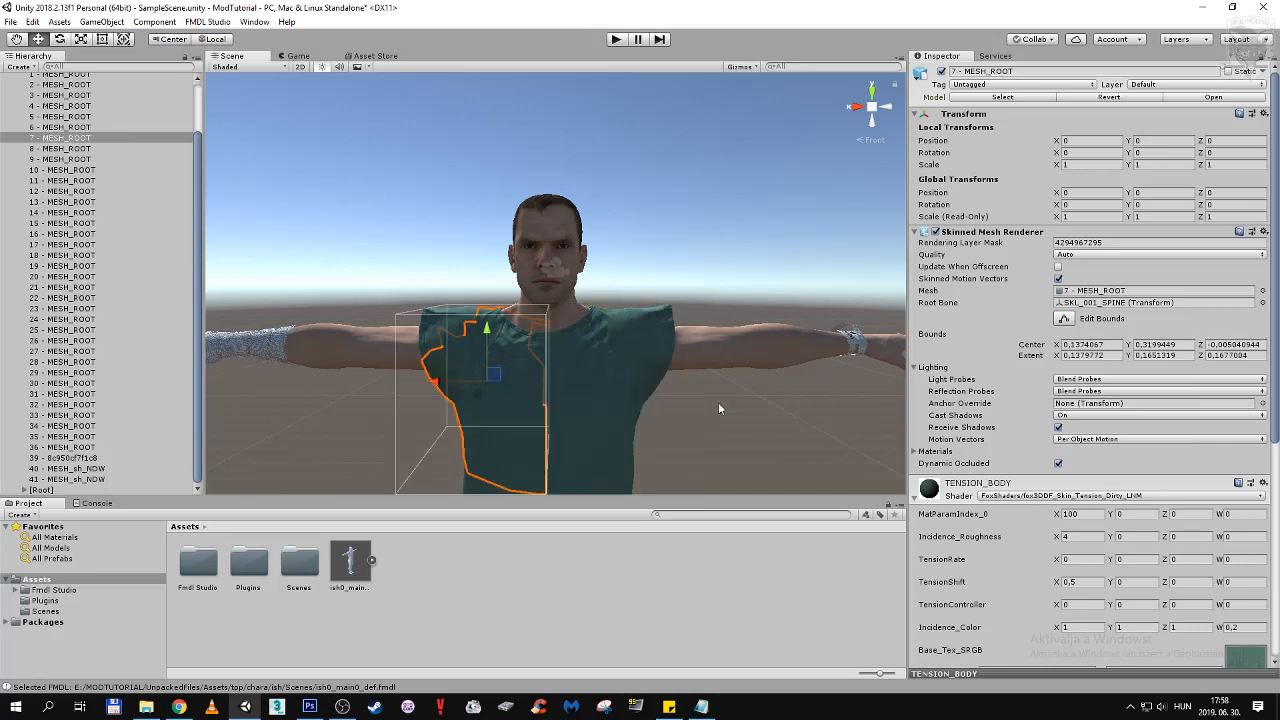
Review the TENSION_BODY material's textures on mesh 7 - MESH_ROOT and open the texture assigned to Base_Tex_SRGB
{"action": "scroll", "coordinate": [1052, 536], "scroll_direction": "down", "scroll_amount": 5}
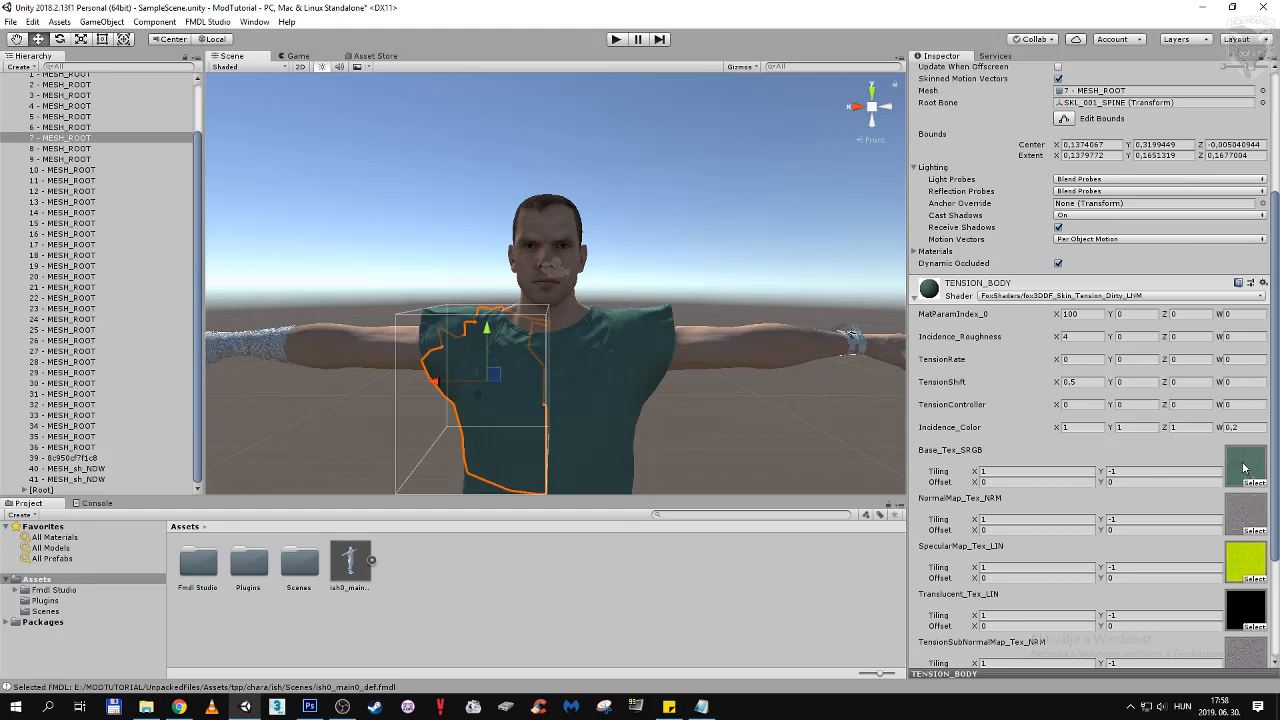
{"action": "scroll", "coordinate": [1082, 447], "scroll_direction": "down", "scroll_amount": 3}
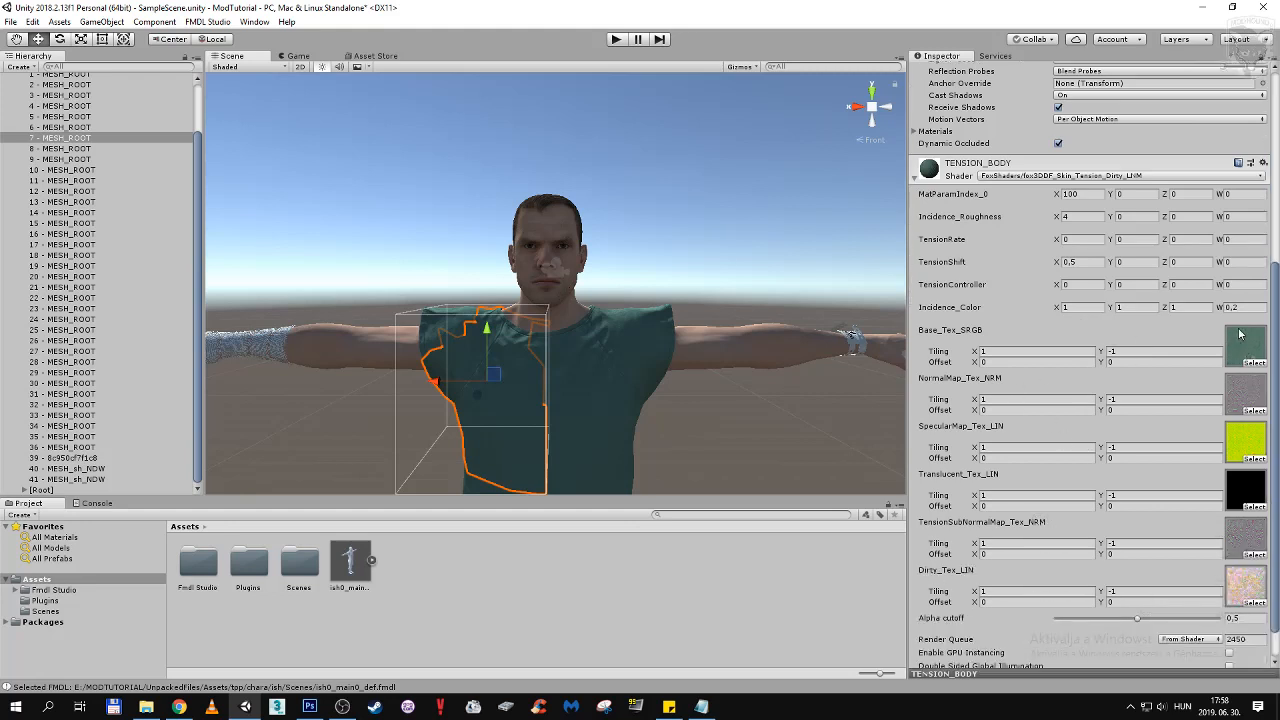
{"action": "scroll", "coordinate": [1005, 340], "scroll_direction": "up", "scroll_amount": 1}
{"action": "scroll", "coordinate": [980, 250], "scroll_direction": "down", "scroll_amount": 2}
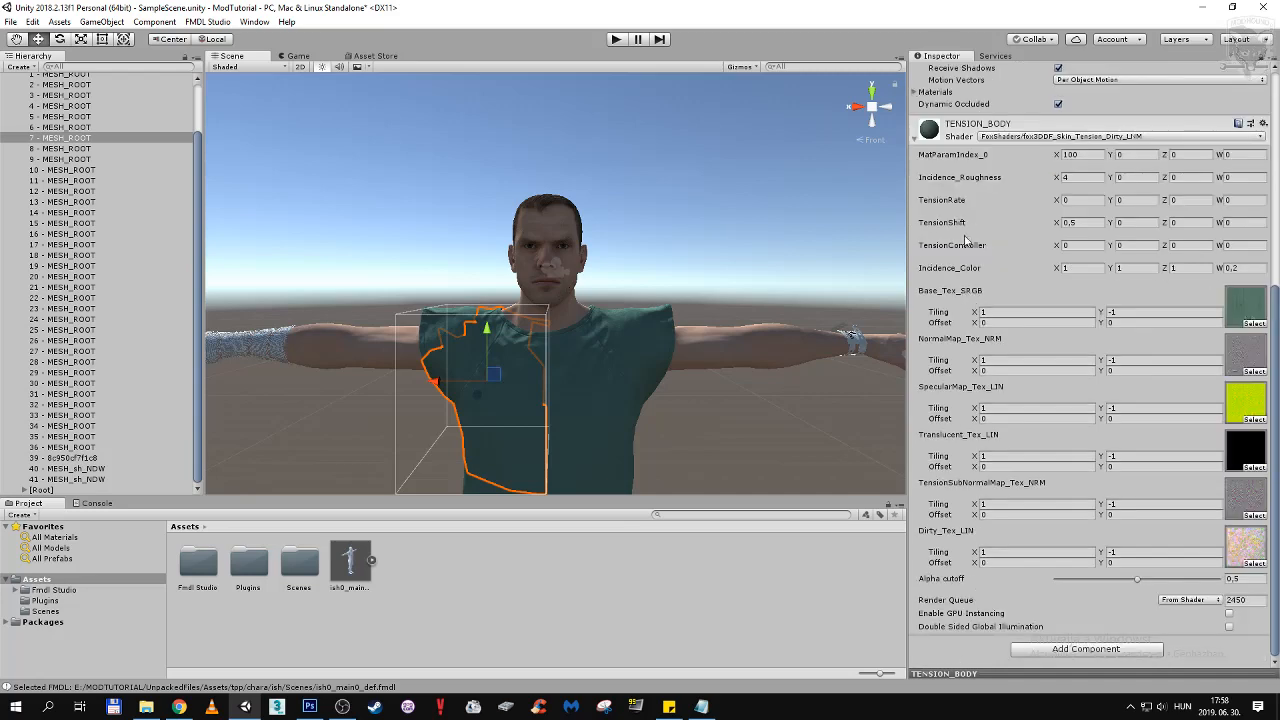
{"action": "double_click", "coordinate": [1247, 305]}
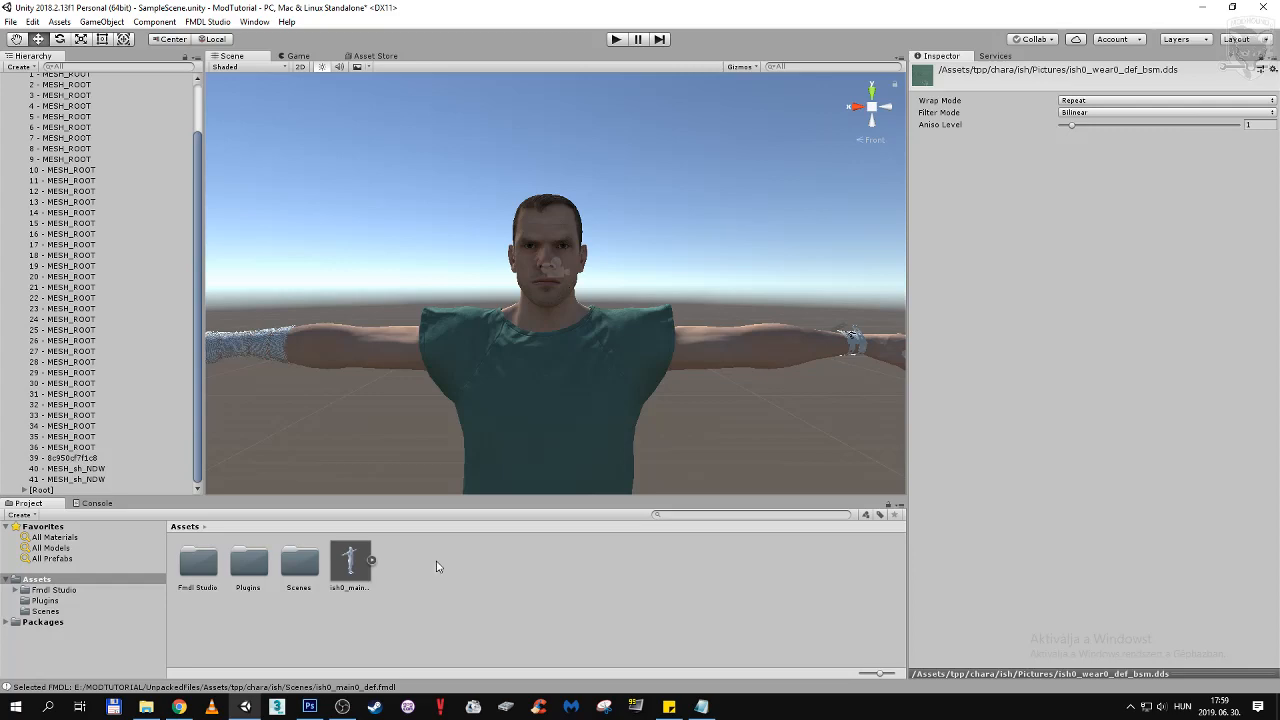
Switch to File Explorer and open the ConvertedTextures folder inside MODTUTORIAL
{"action": "mouse_move", "coordinate": [150, 708]}
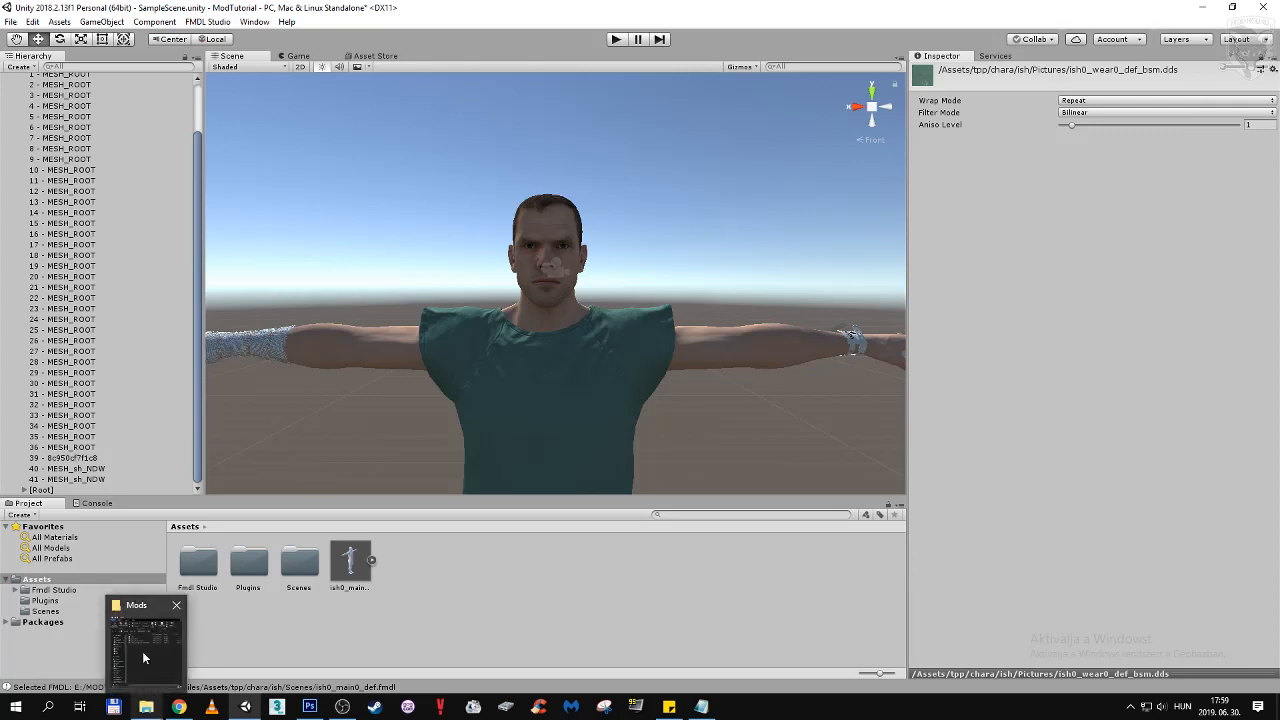
{"action": "left_click", "coordinate": [143, 657]}
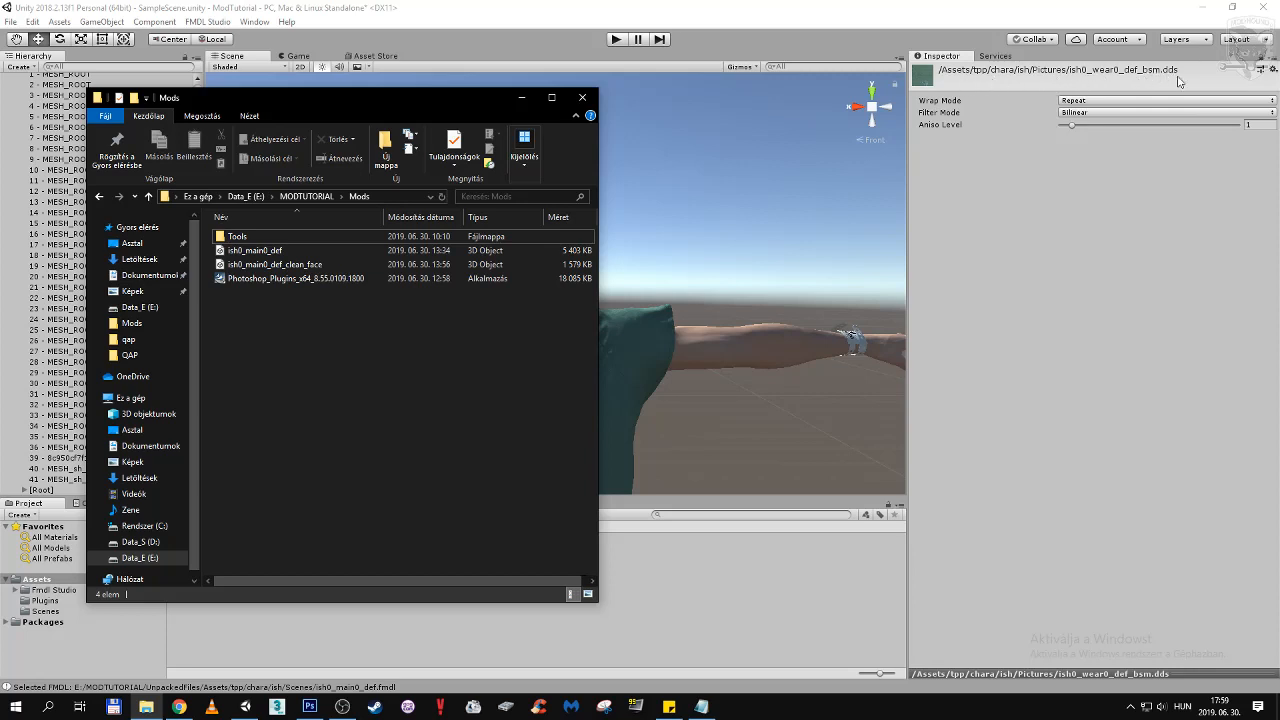
{"action": "left_click", "coordinate": [306, 196]}
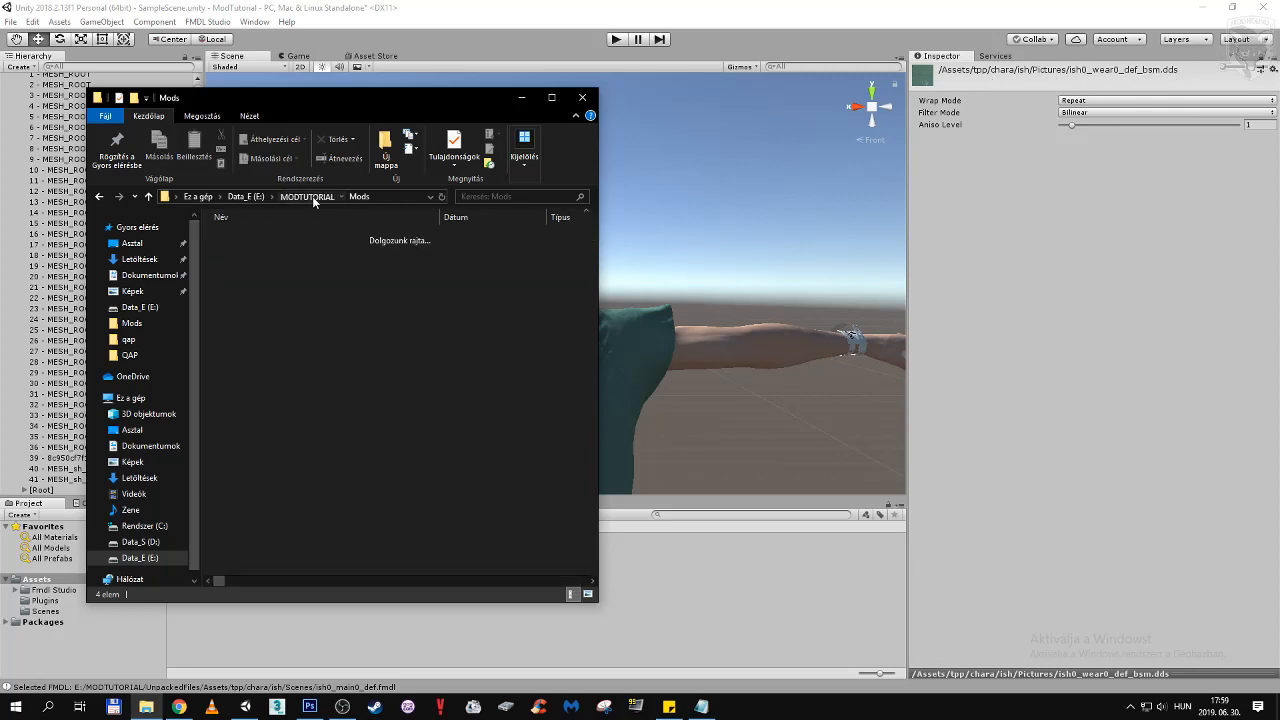
{"action": "double_click", "coordinate": [281, 363]}
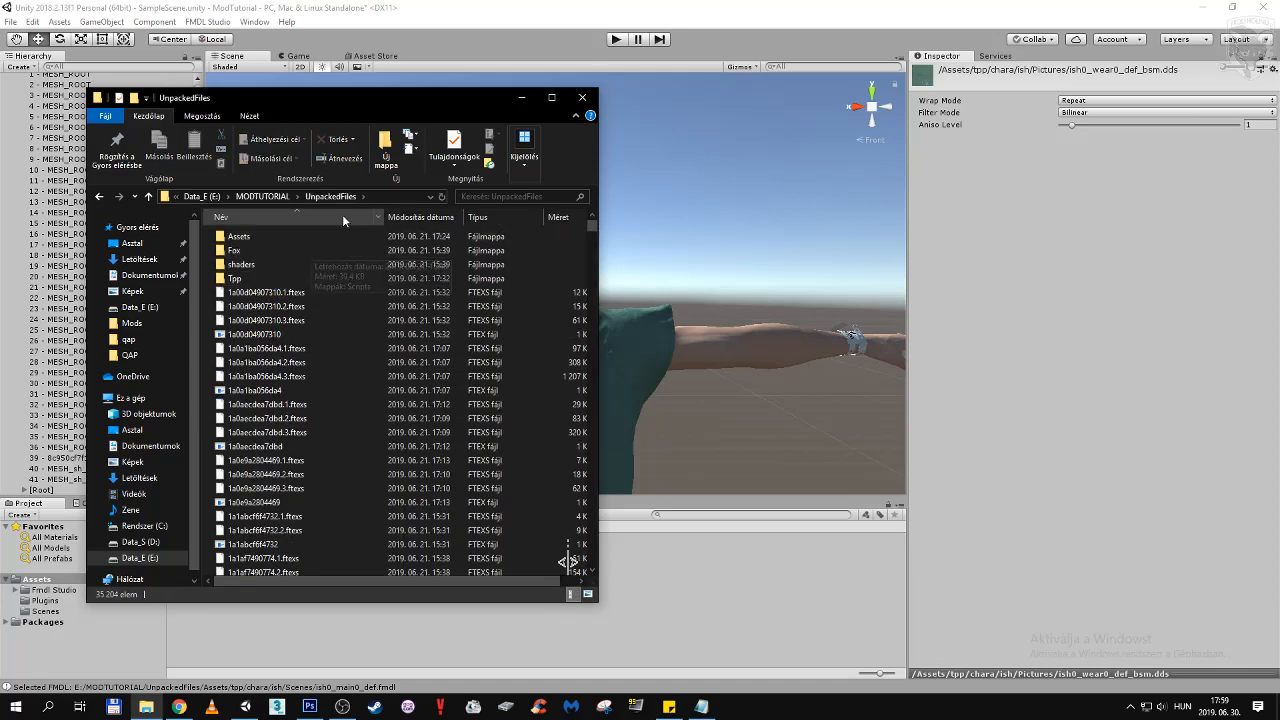
{"action": "left_click", "coordinate": [262, 196]}
{"action": "double_click", "coordinate": [276, 250]}
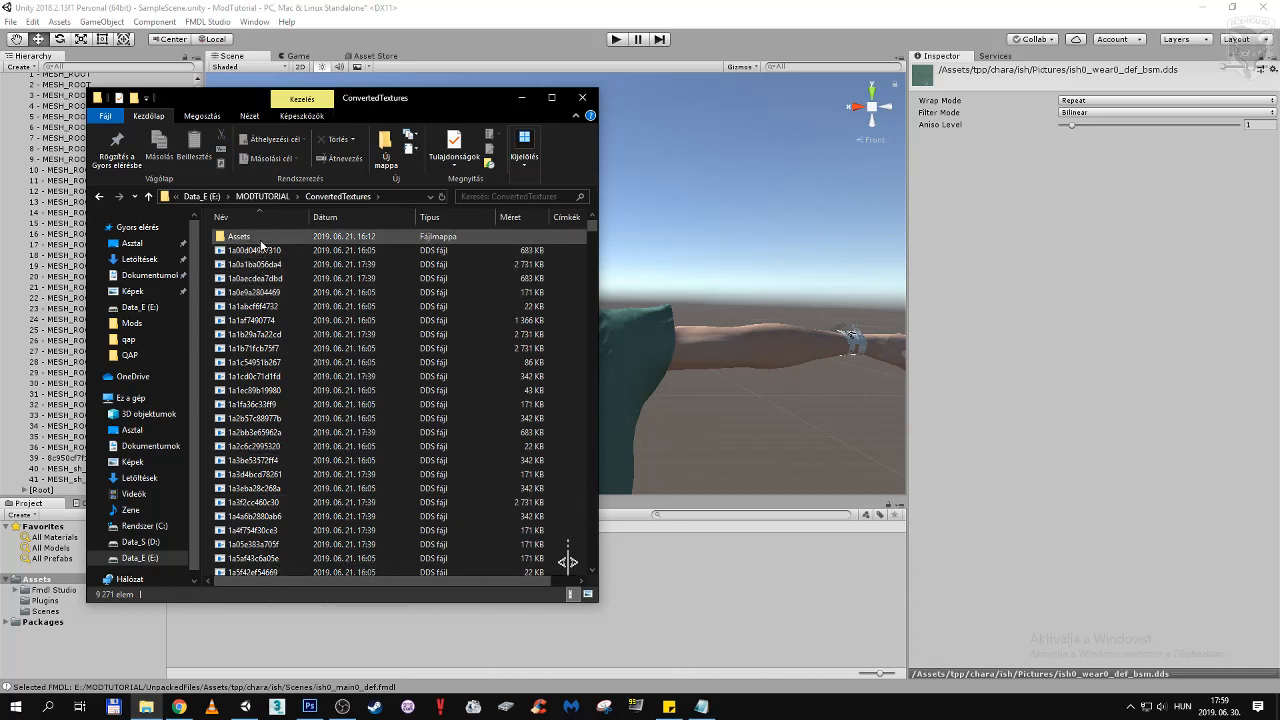
Open the Assets\tpp\chara\ish\Pictures folder within ConvertedTextures
{"action": "double_click", "coordinate": [260, 241]}
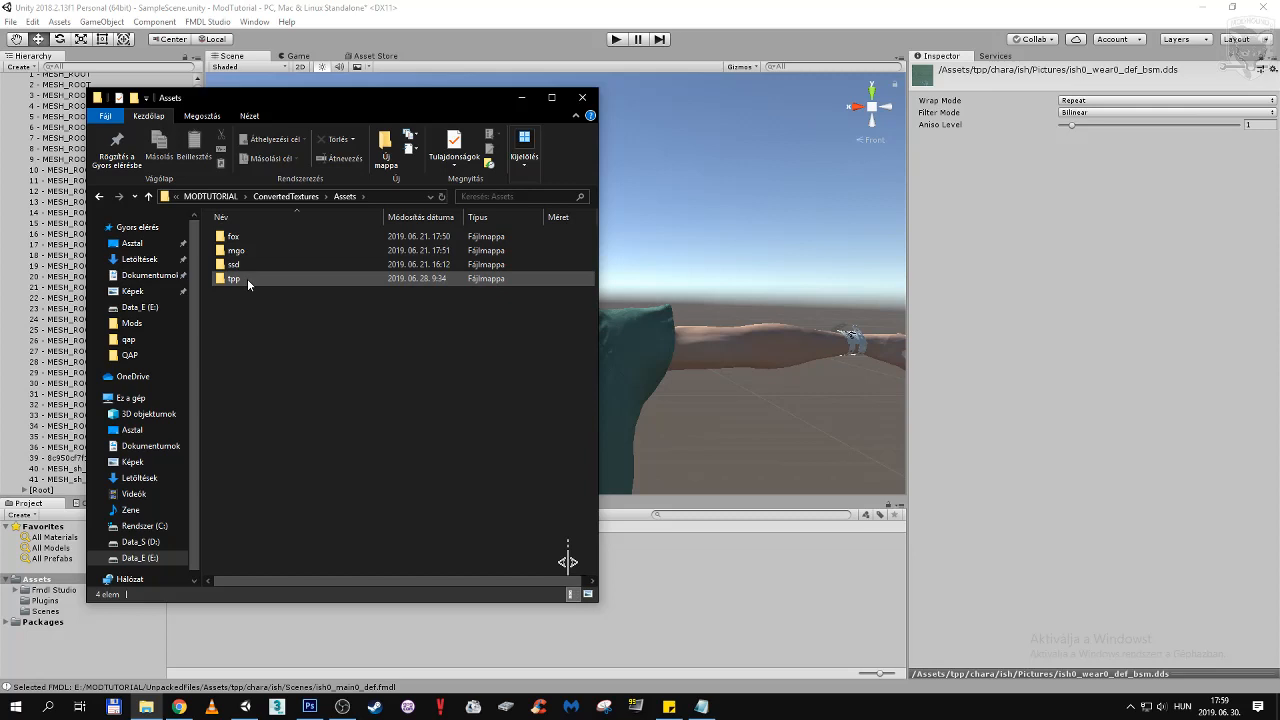
{"action": "double_click", "coordinate": [247, 278]}
{"action": "double_click", "coordinate": [253, 238]}
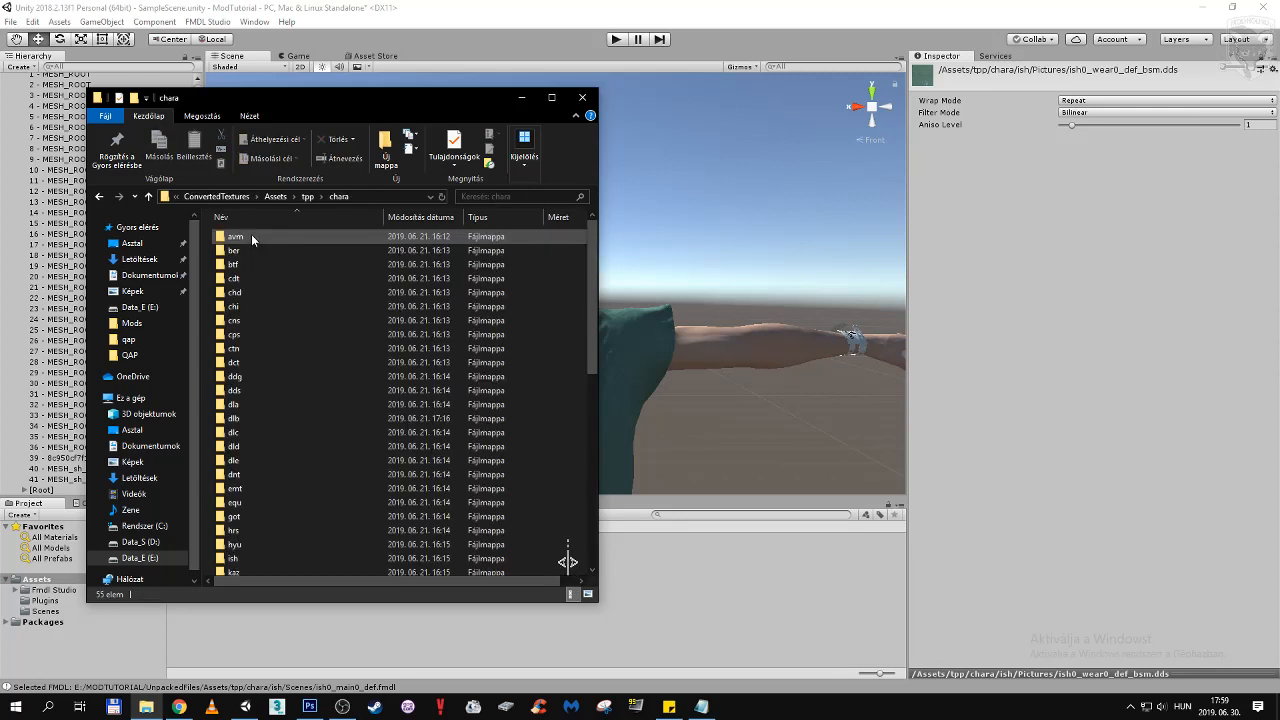
{"action": "scroll", "coordinate": [253, 404], "scroll_direction": "down", "scroll_amount": 2}
{"action": "double_click", "coordinate": [236, 484]}
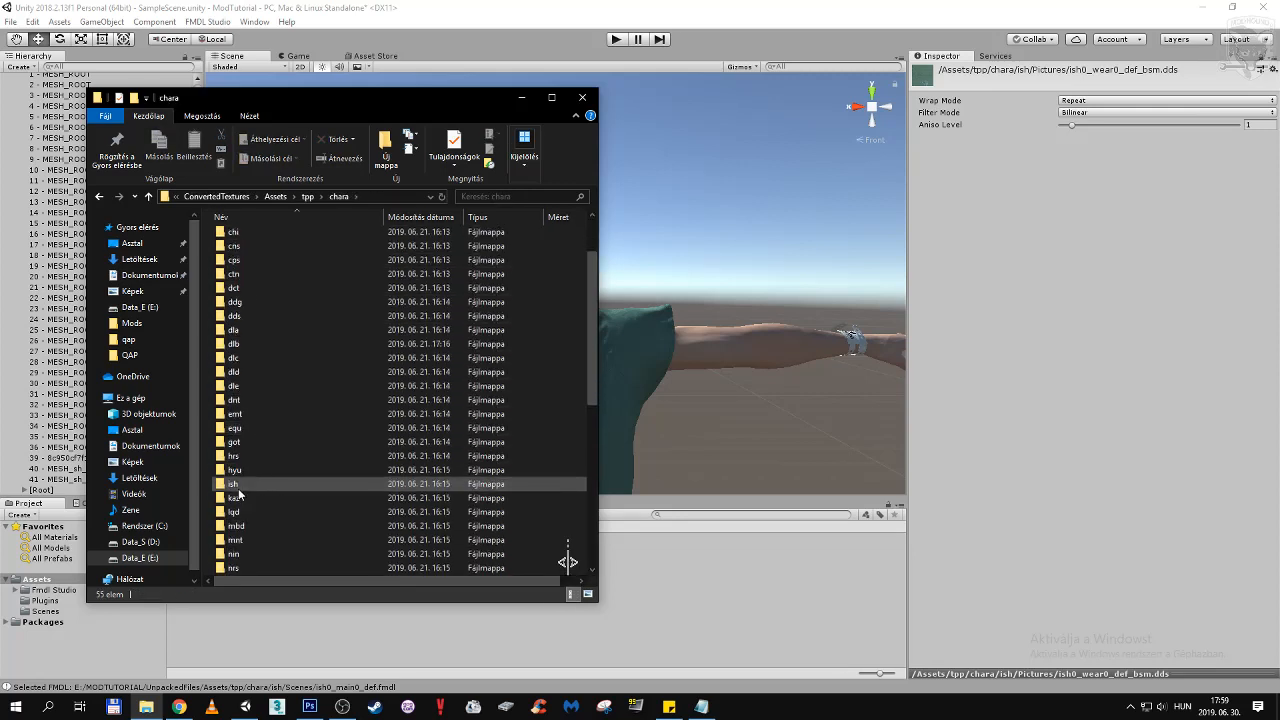
{"action": "double_click", "coordinate": [315, 241]}
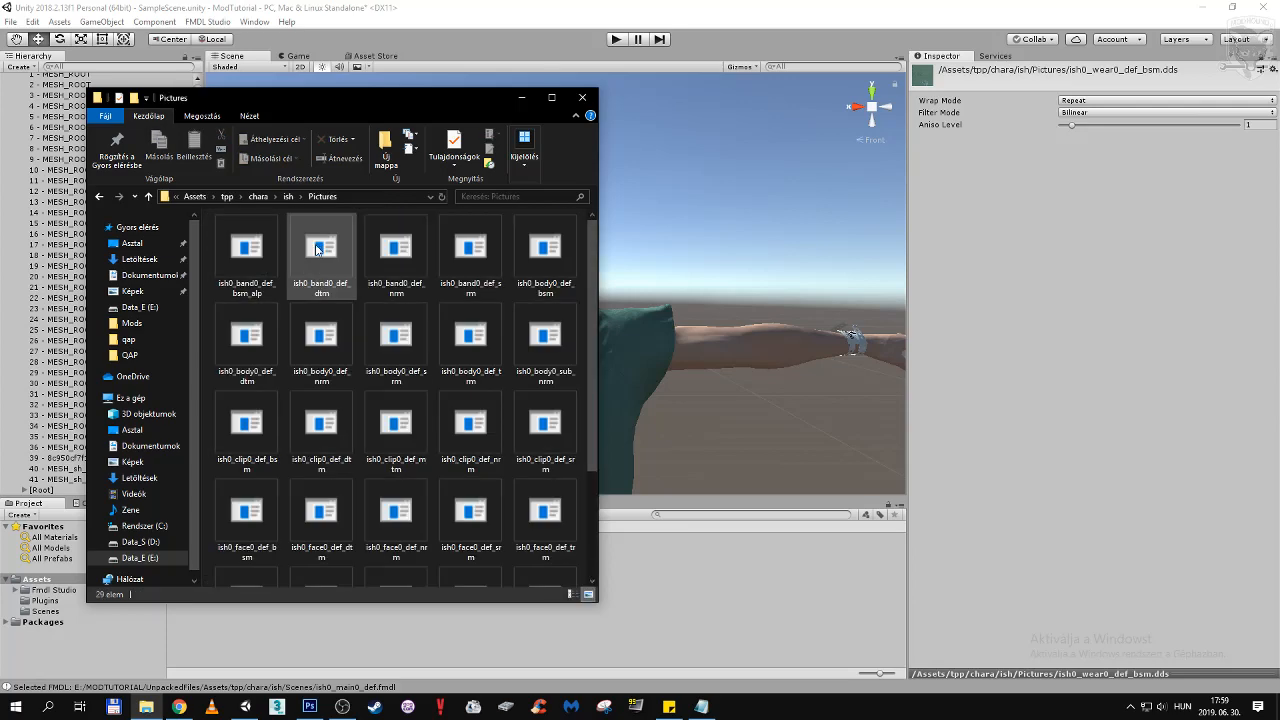
Show the Pictures folder as a details list and widen its name column to fit the full file names
{"action": "left_click", "coordinate": [249, 116]}
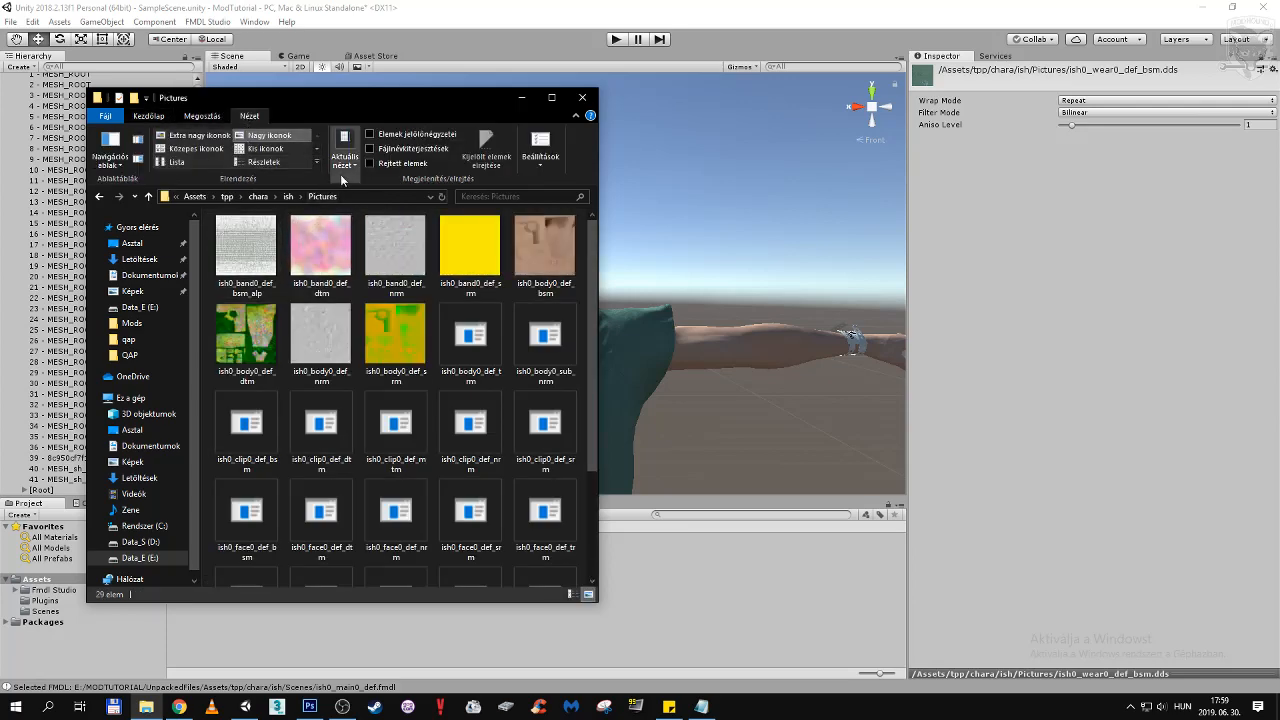
{"action": "left_click", "coordinate": [264, 162]}
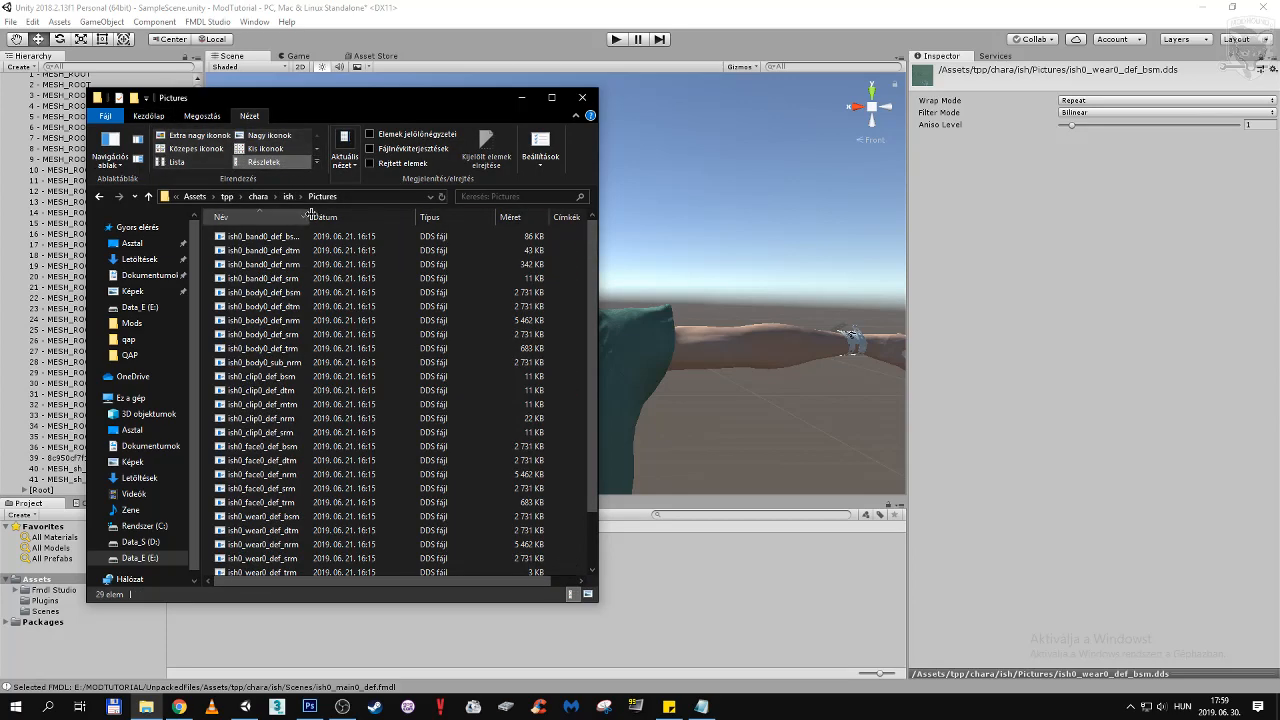
{"action": "left_click_drag", "start_coordinate": [303, 217], "coordinate": [373, 217]}
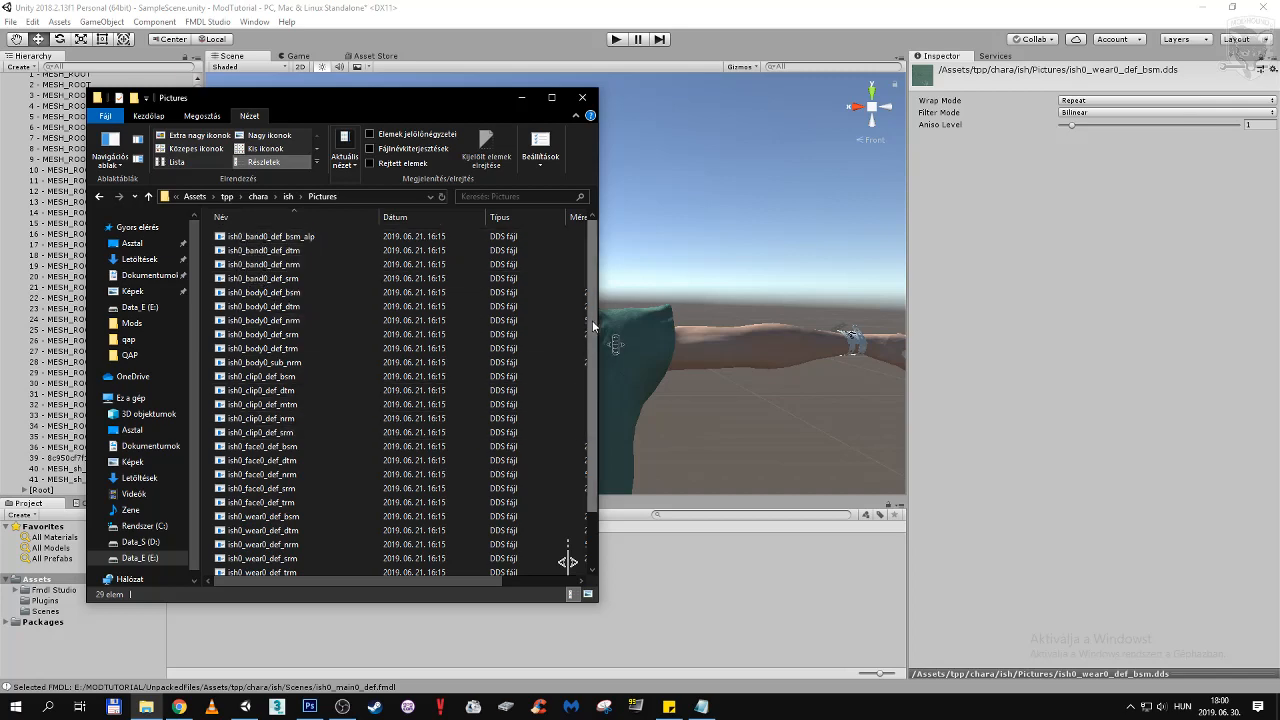
Select the ish0_wear0_def_bsm texture and copy the path of its Pictures folder
{"action": "scroll", "coordinate": [593, 326], "scroll_direction": "down", "scroll_amount": 2}
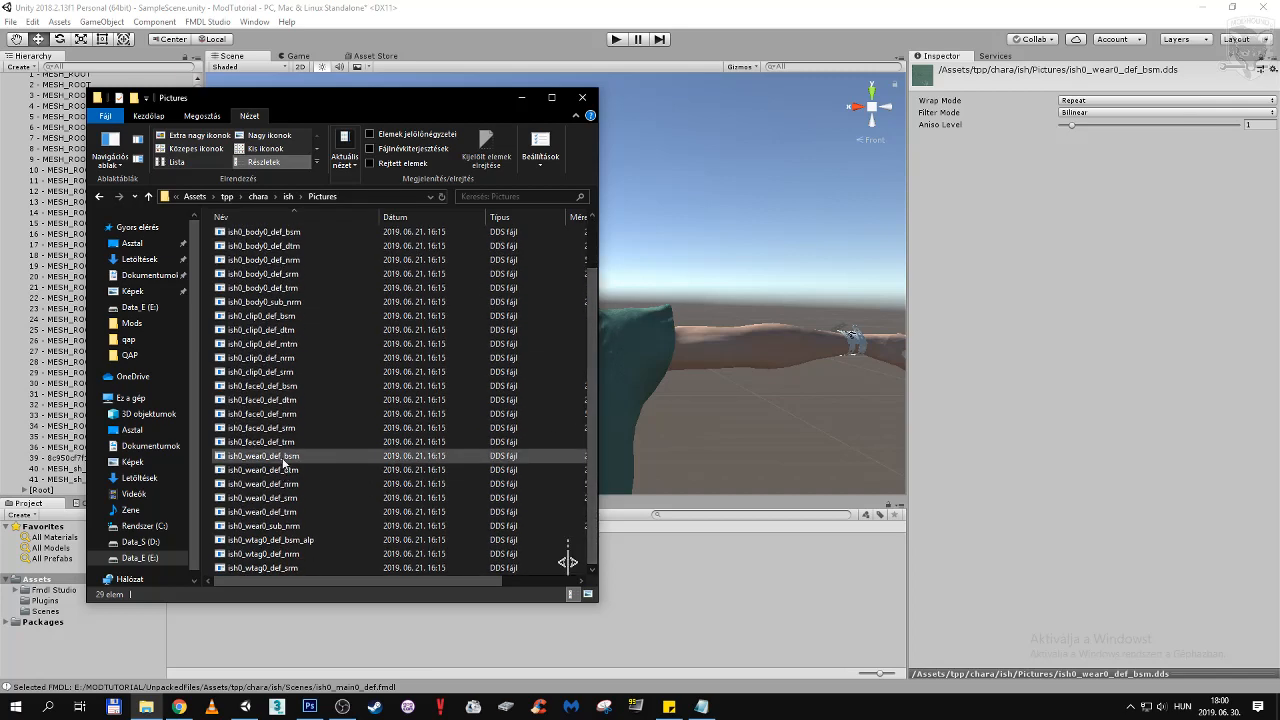
{"action": "mouse_move", "coordinate": [281, 466]}
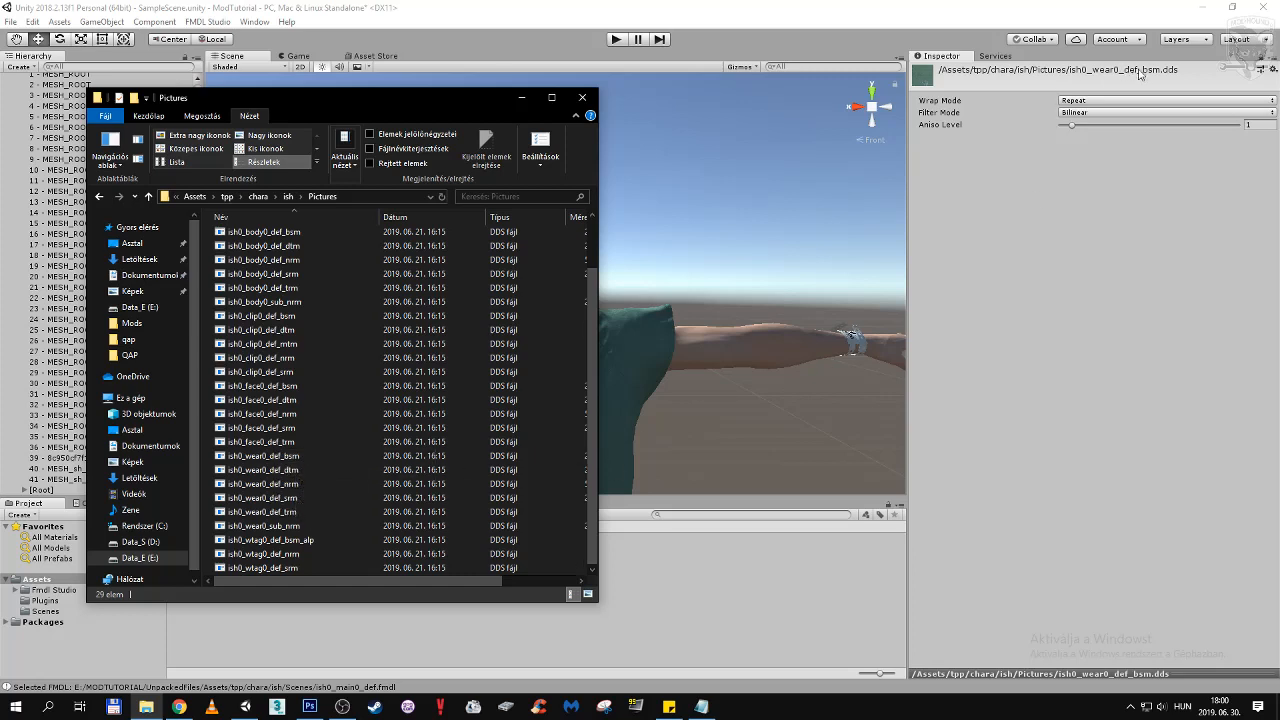
{"action": "left_click", "coordinate": [316, 458]}
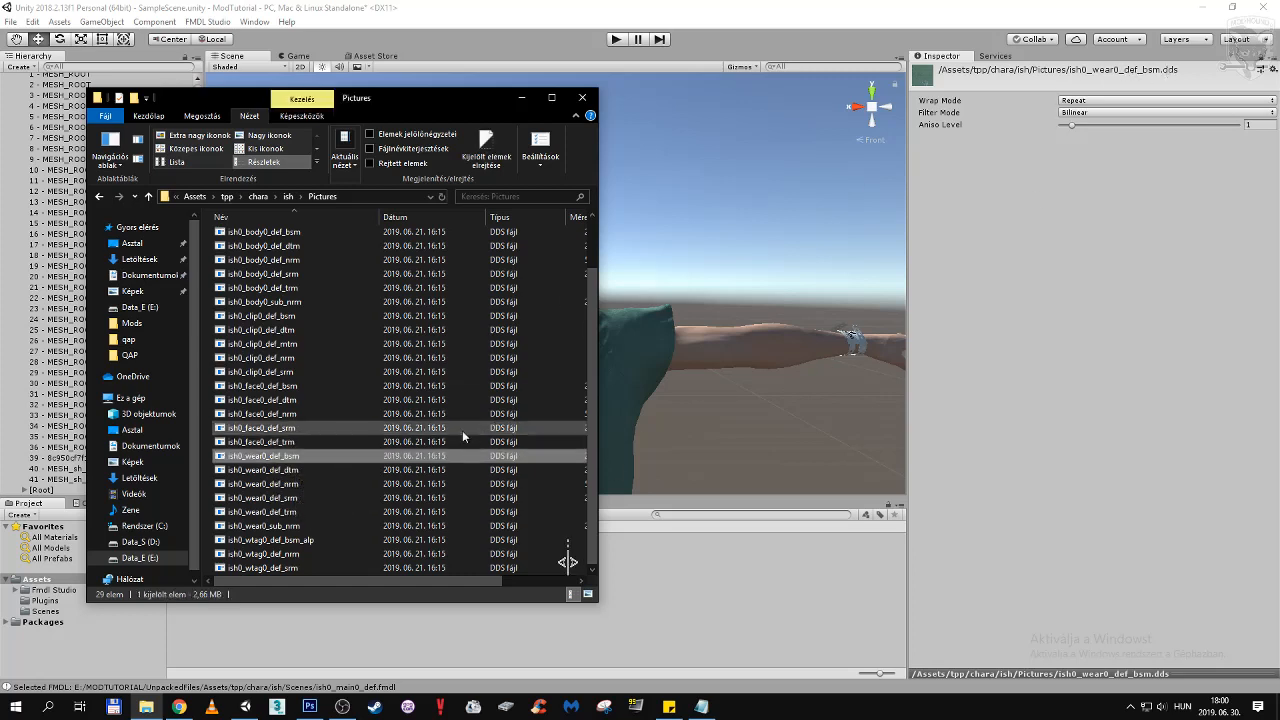
{"action": "left_click", "coordinate": [396, 198]}
{"action": "right_click", "coordinate": [372, 197]}
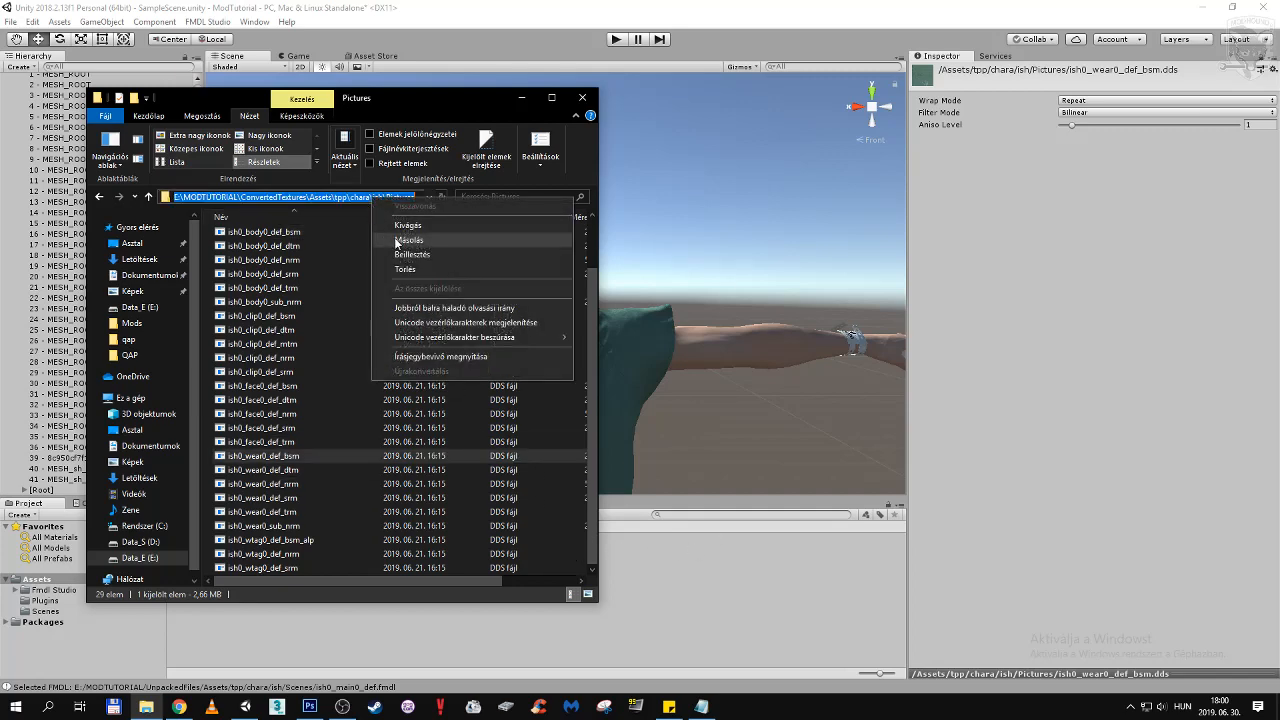
{"action": "left_click", "coordinate": [400, 242]}
Switch back to Unity and create a folder named tpp in the project's Assets
{"action": "left_click", "coordinate": [711, 593]}
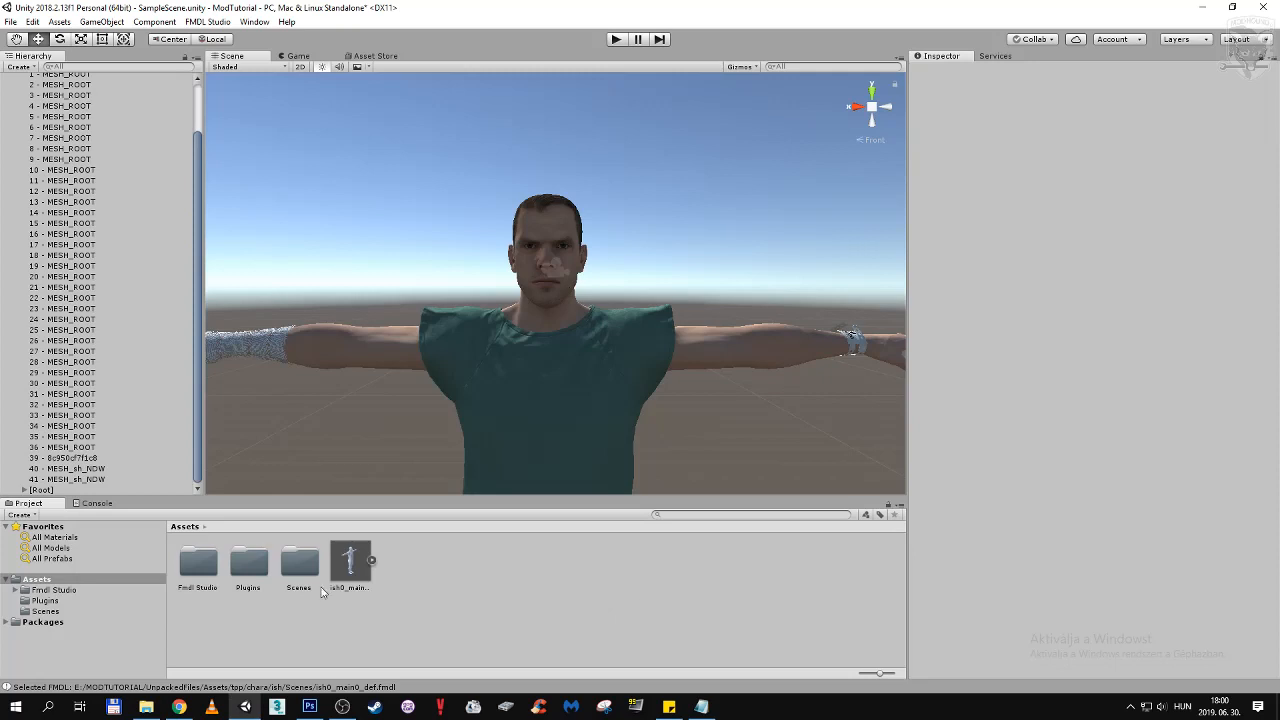
{"action": "left_click", "coordinate": [46, 580]}
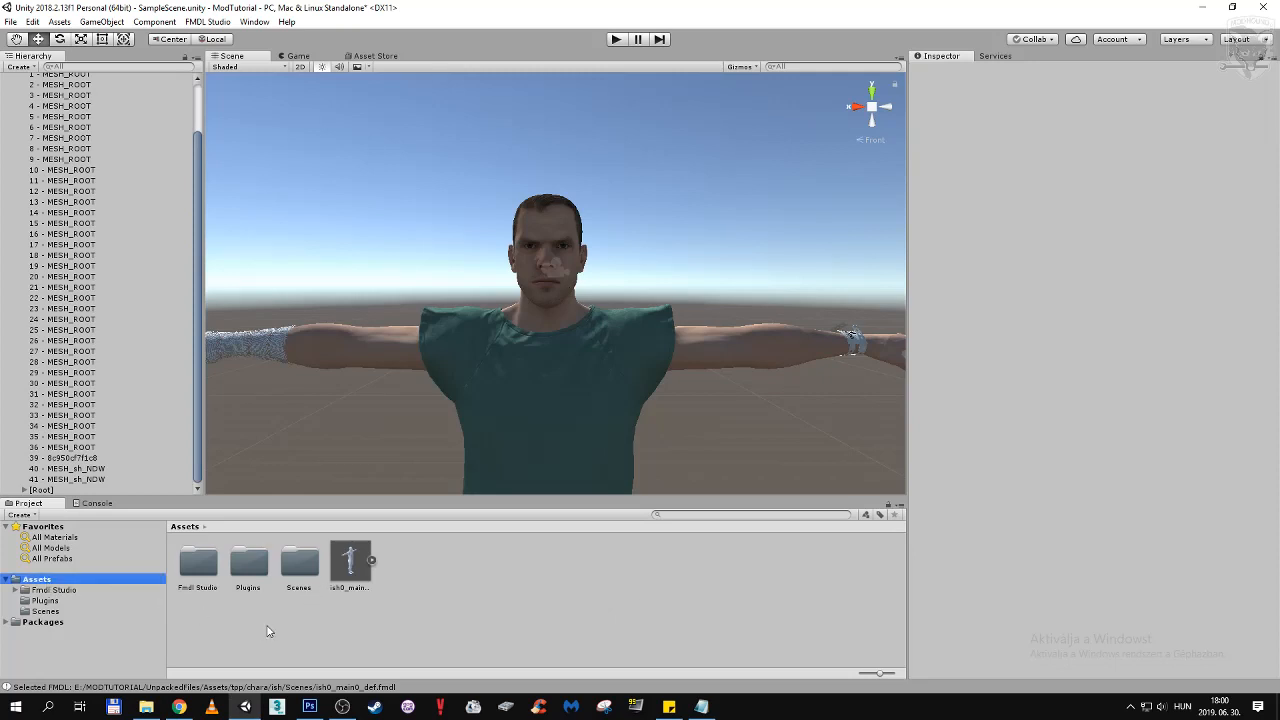
{"action": "right_click", "coordinate": [307, 619]}
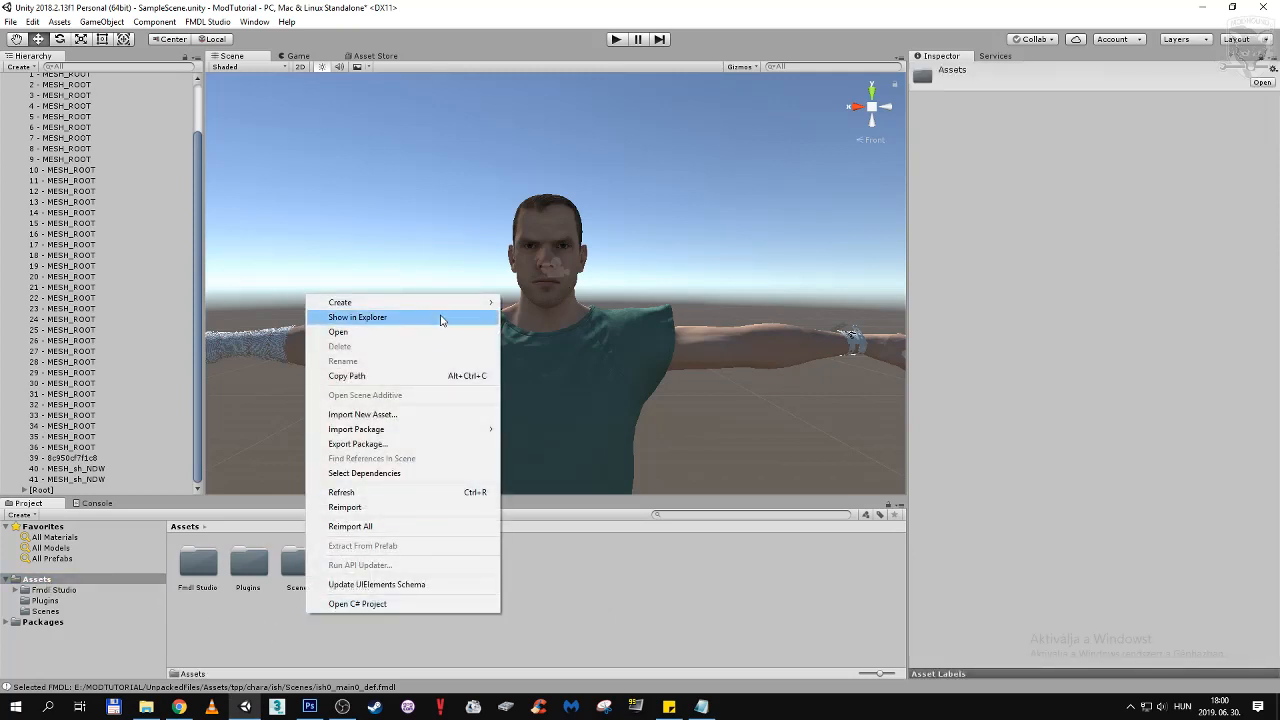
{"action": "mouse_move", "coordinate": [457, 303]}
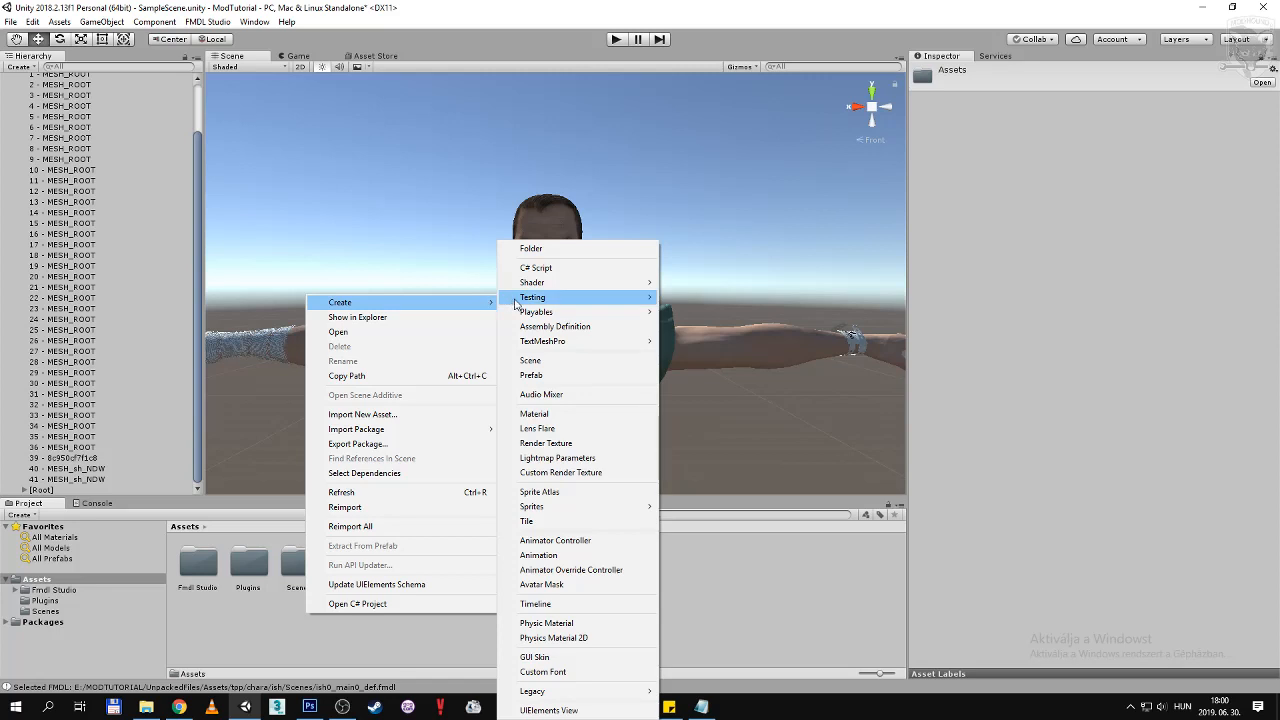
{"action": "left_click", "coordinate": [533, 249]}
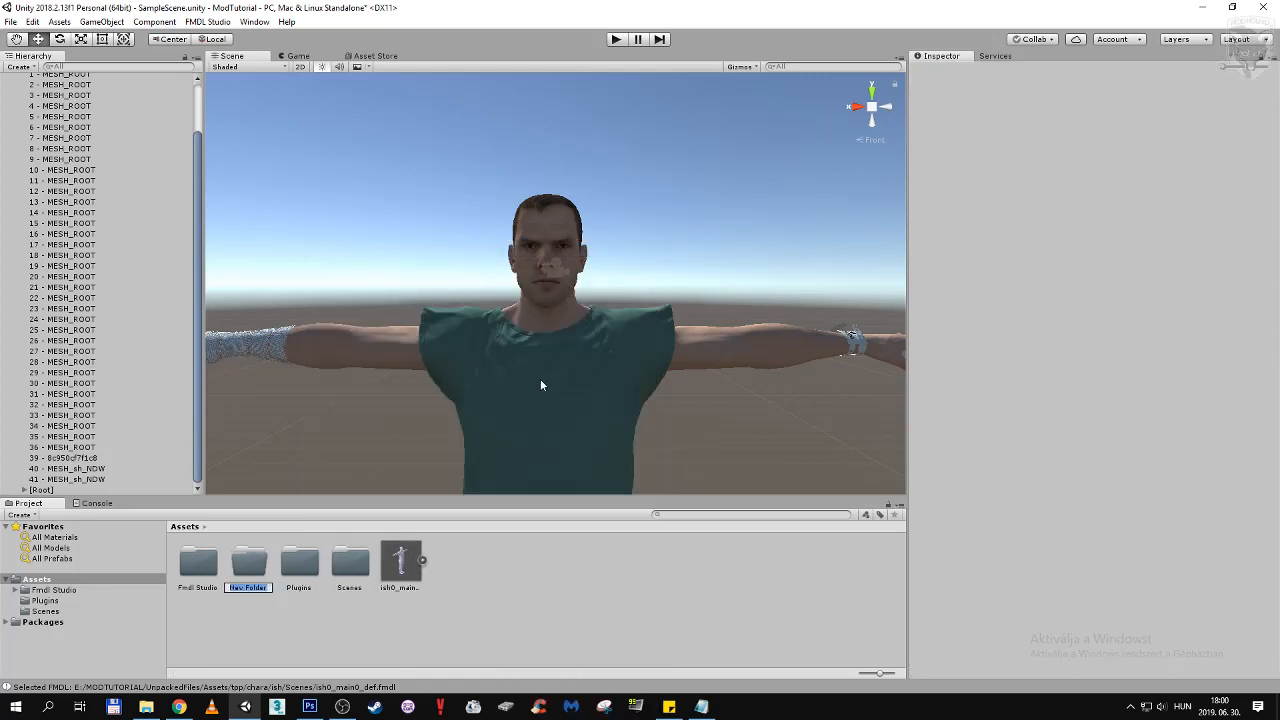
{"action": "type", "text": "to"}
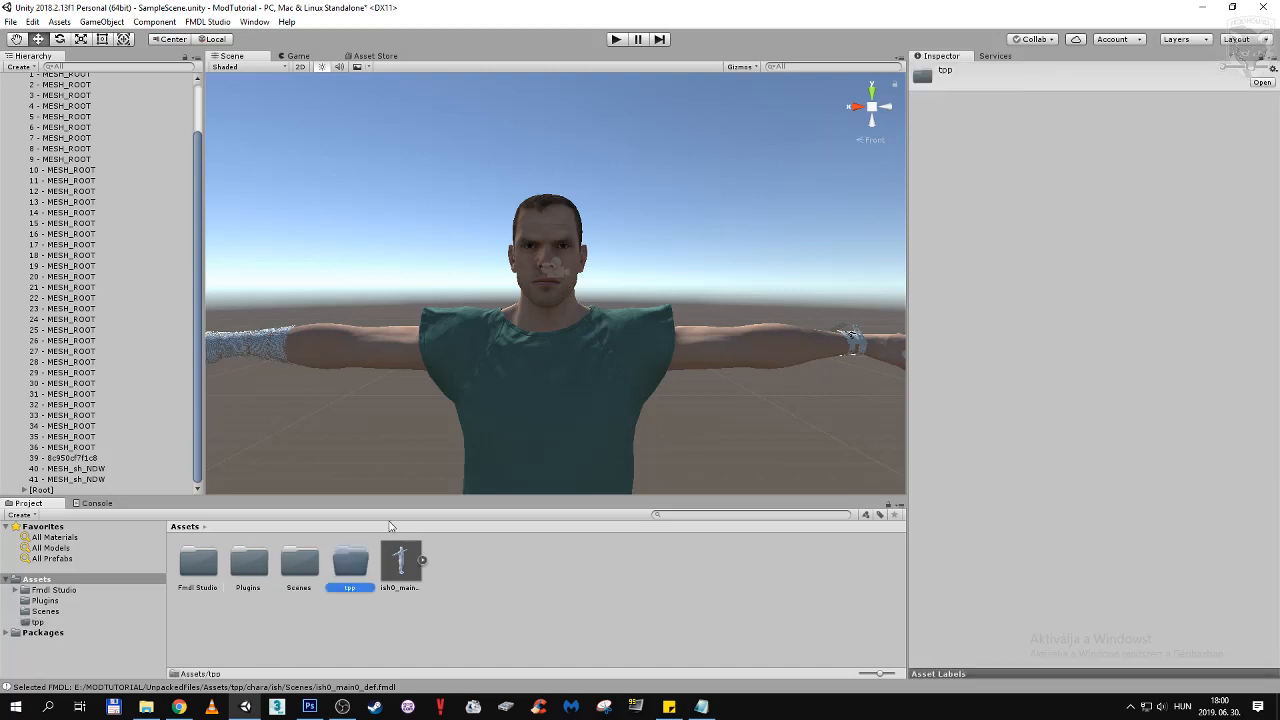
Open the tpp folder and create a subfolder named ish_new_texture in it
{"action": "double_click", "coordinate": [360, 565]}
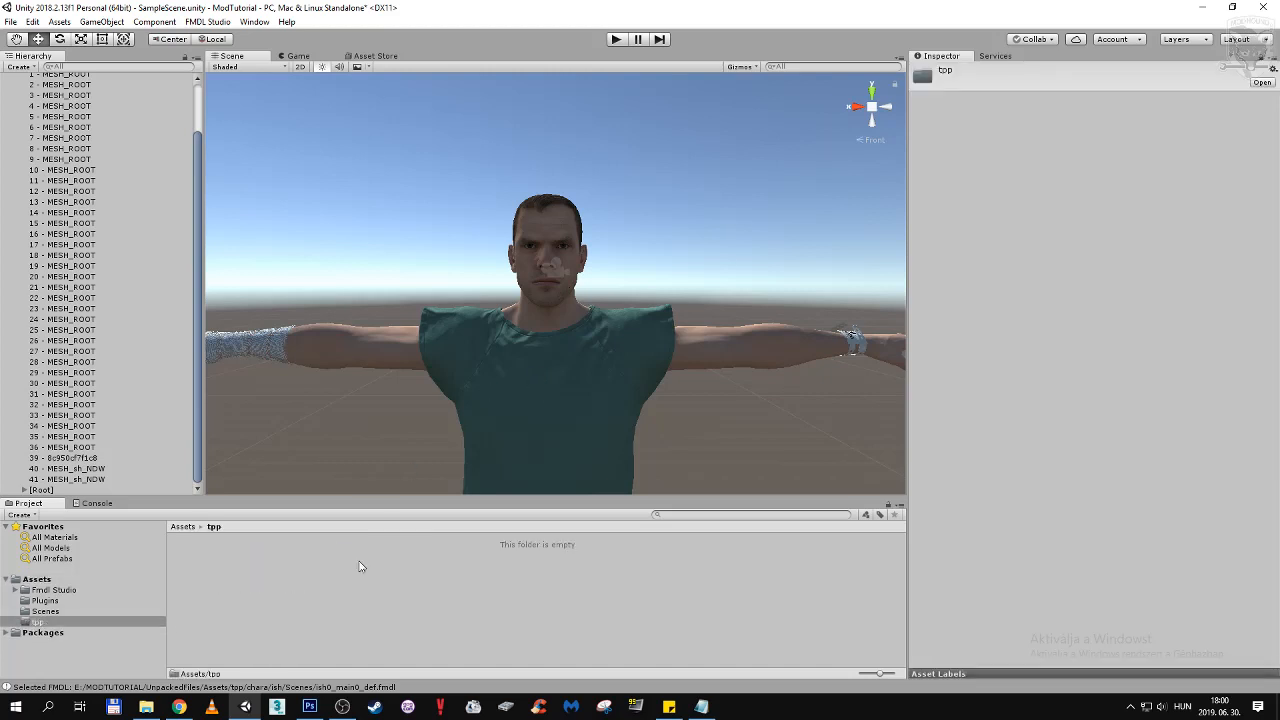
{"action": "left_click", "coordinate": [137, 708]}
{"action": "left_click", "coordinate": [137, 708]}
{"action": "right_click", "coordinate": [297, 600]}
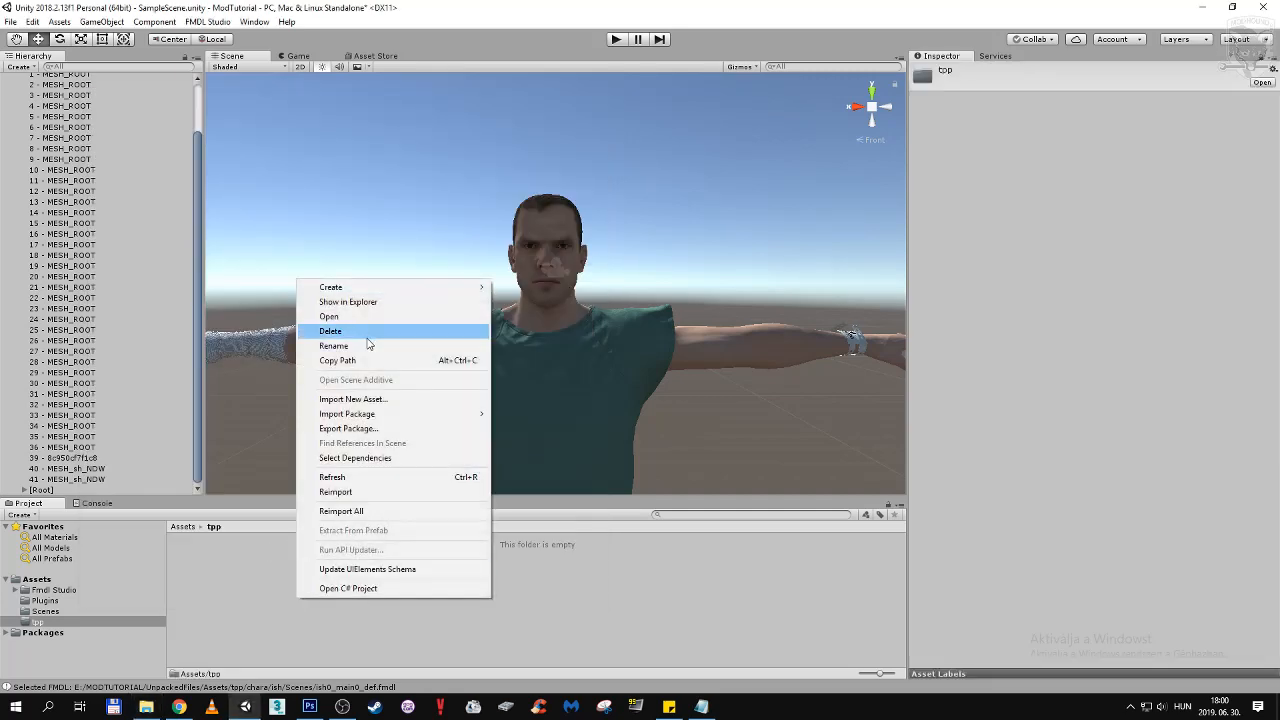
{"action": "mouse_move", "coordinate": [431, 287]}
{"action": "left_click", "coordinate": [521, 248]}
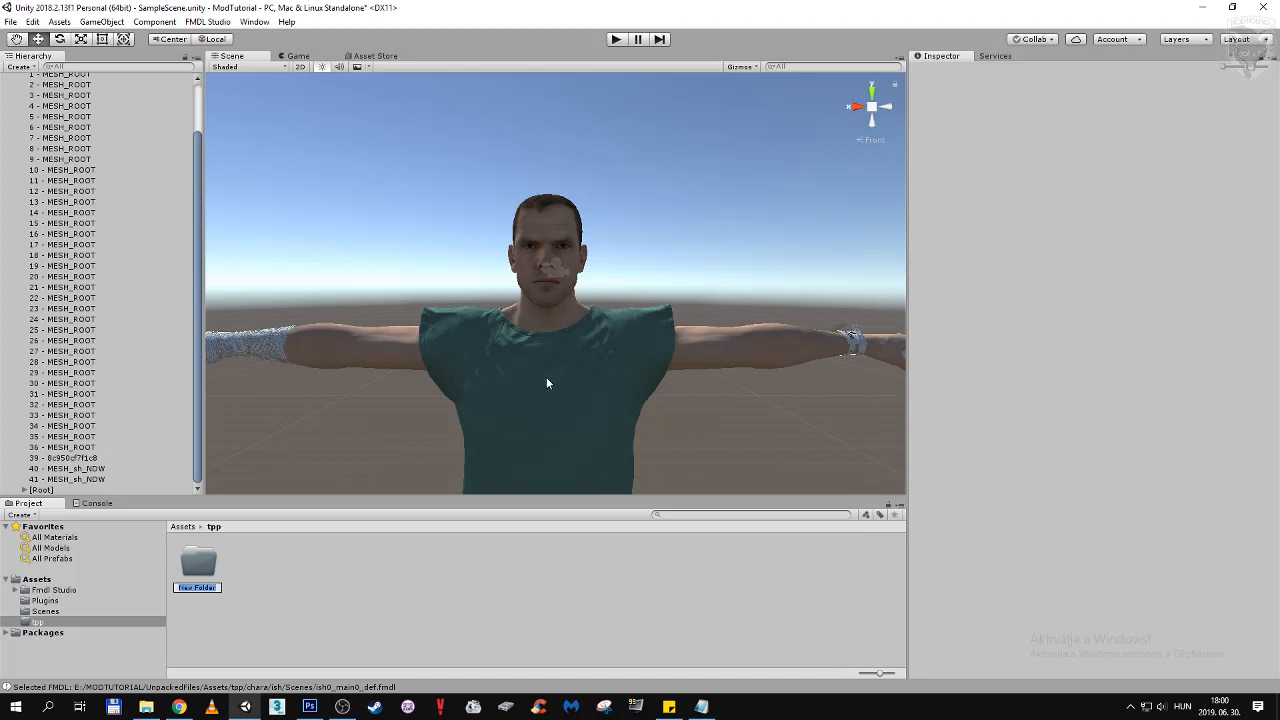
{"action": "type", "text": "ch"}
{"action": "type", "text": "h_new_texture"}
{"action": "key", "text": "Return"}
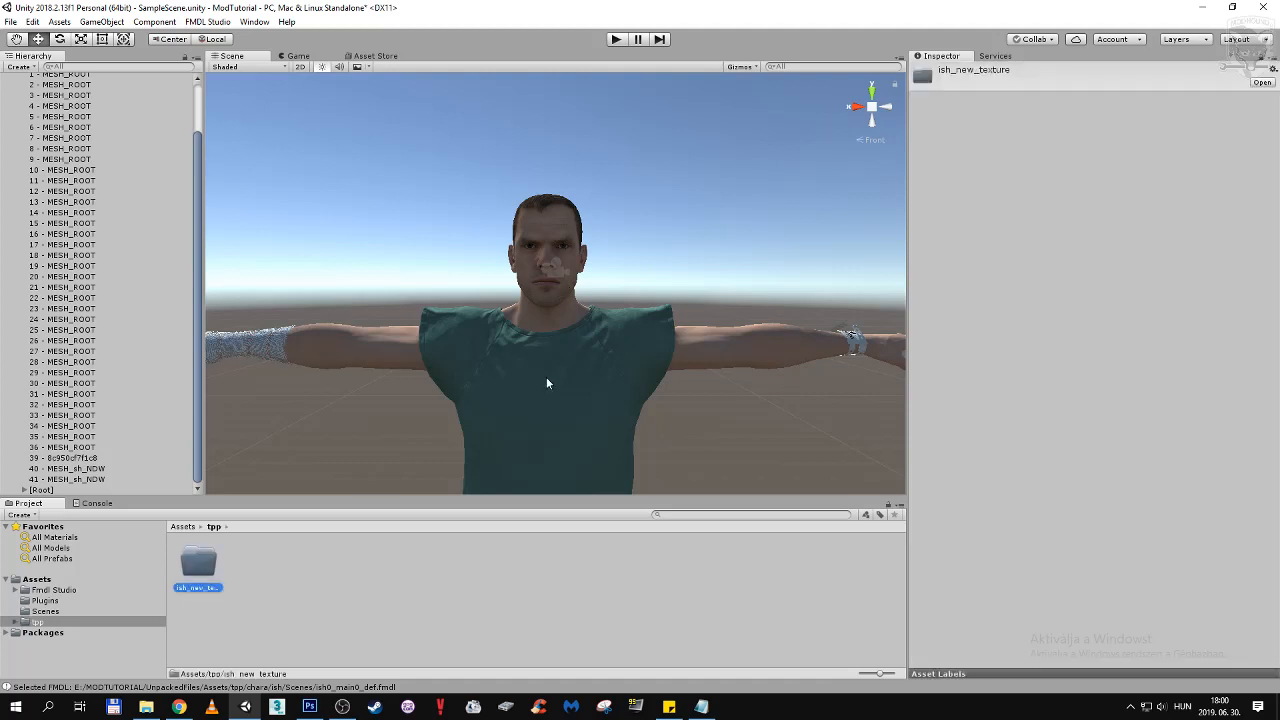
Import the ish0_wear0_def_bsm texture from E:\MODTUTORIAL\ConvertedTextures\Assets\tpp\chara\ish\Pictures into the ish_new_texture folder
{"action": "double_click", "coordinate": [196, 575]}
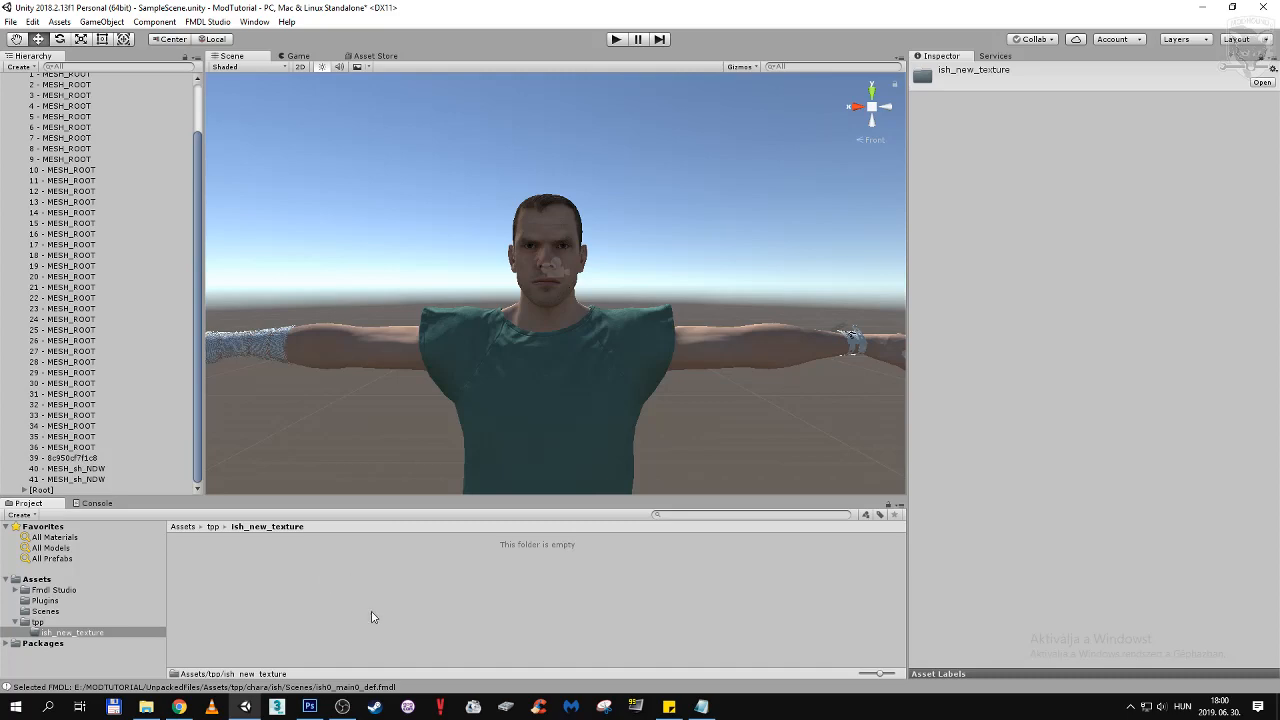
{"action": "right_click", "coordinate": [390, 569]}
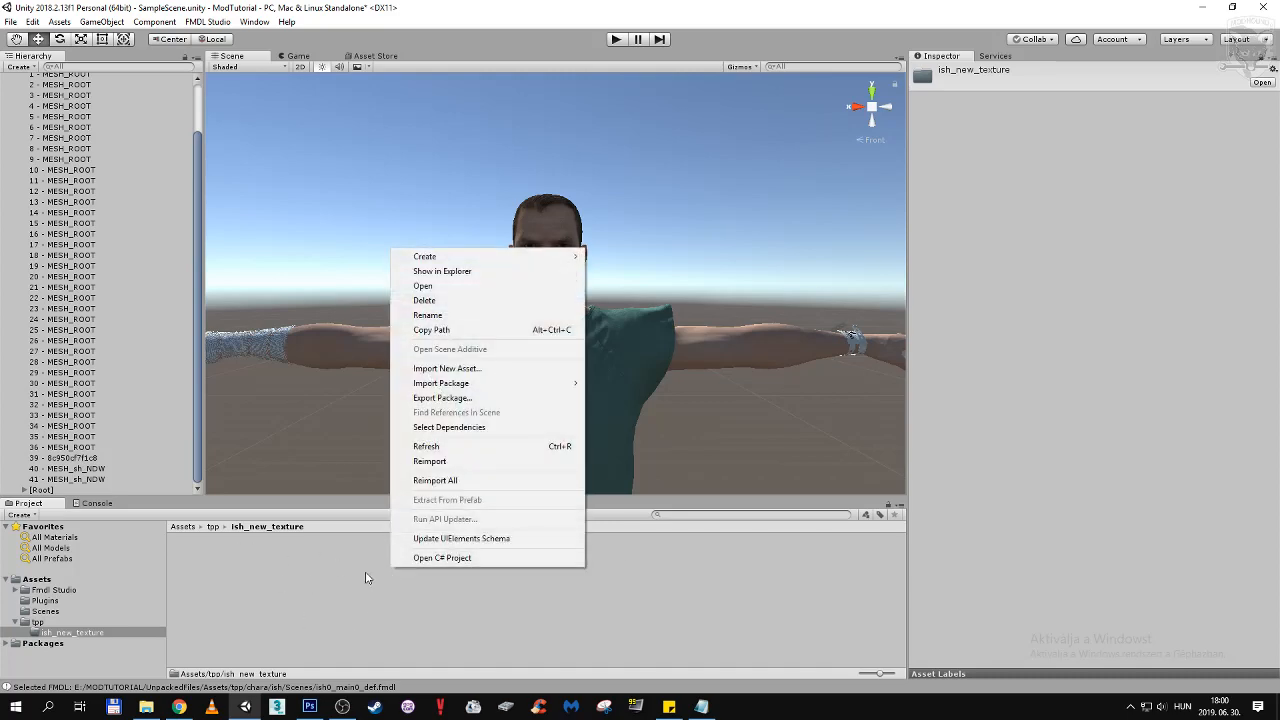
{"action": "left_click", "coordinate": [480, 368]}
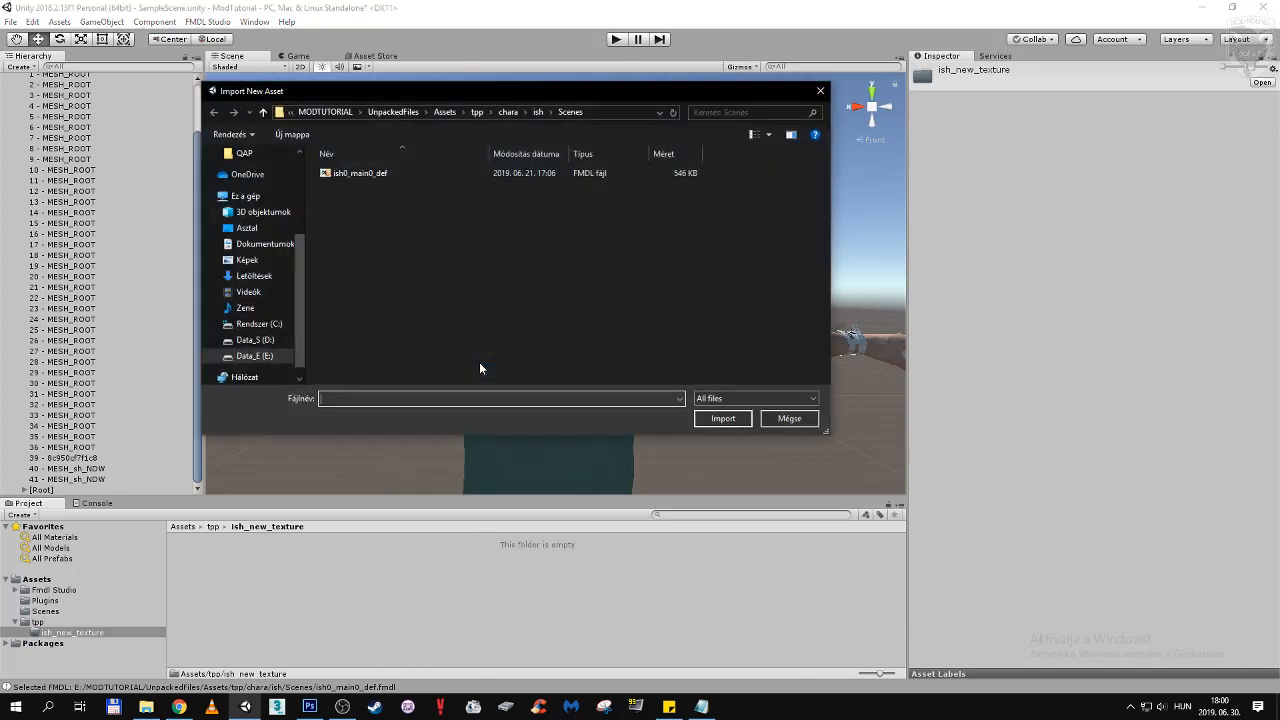
{"action": "left_click", "coordinate": [622, 112]}
{"action": "key", "text": "ctrl+v"}
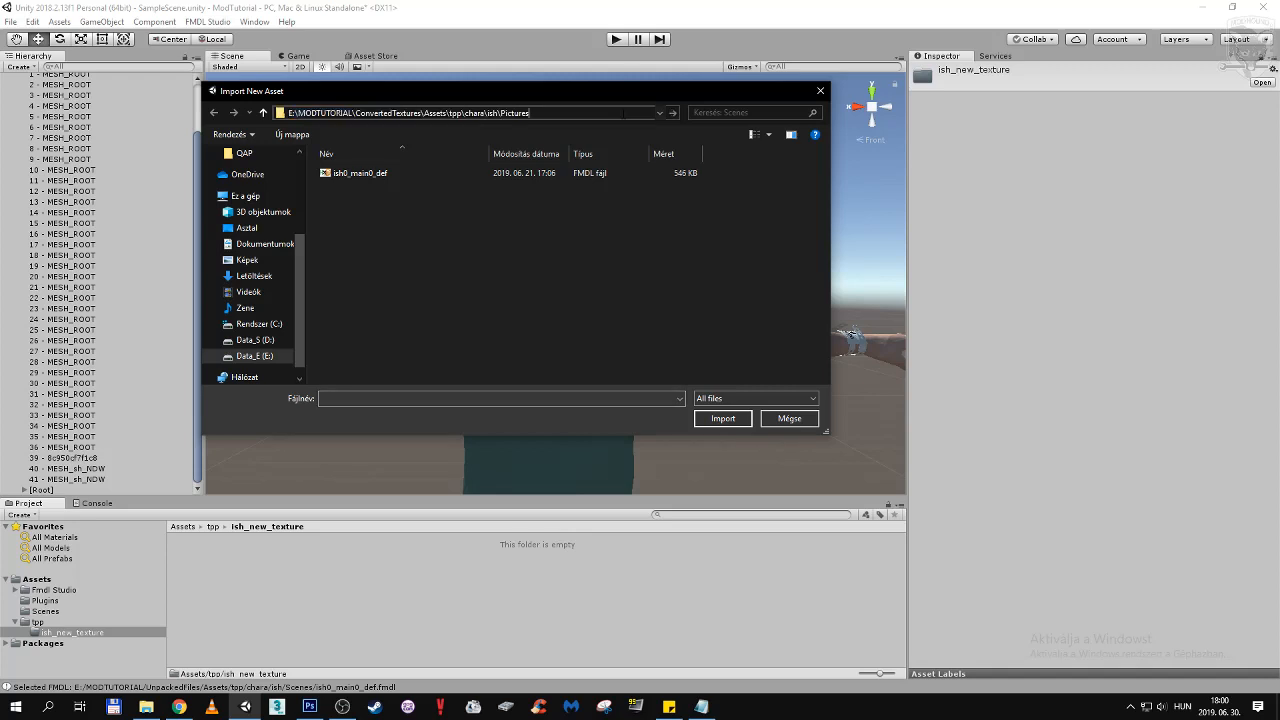
{"action": "left_click", "coordinate": [673, 112]}
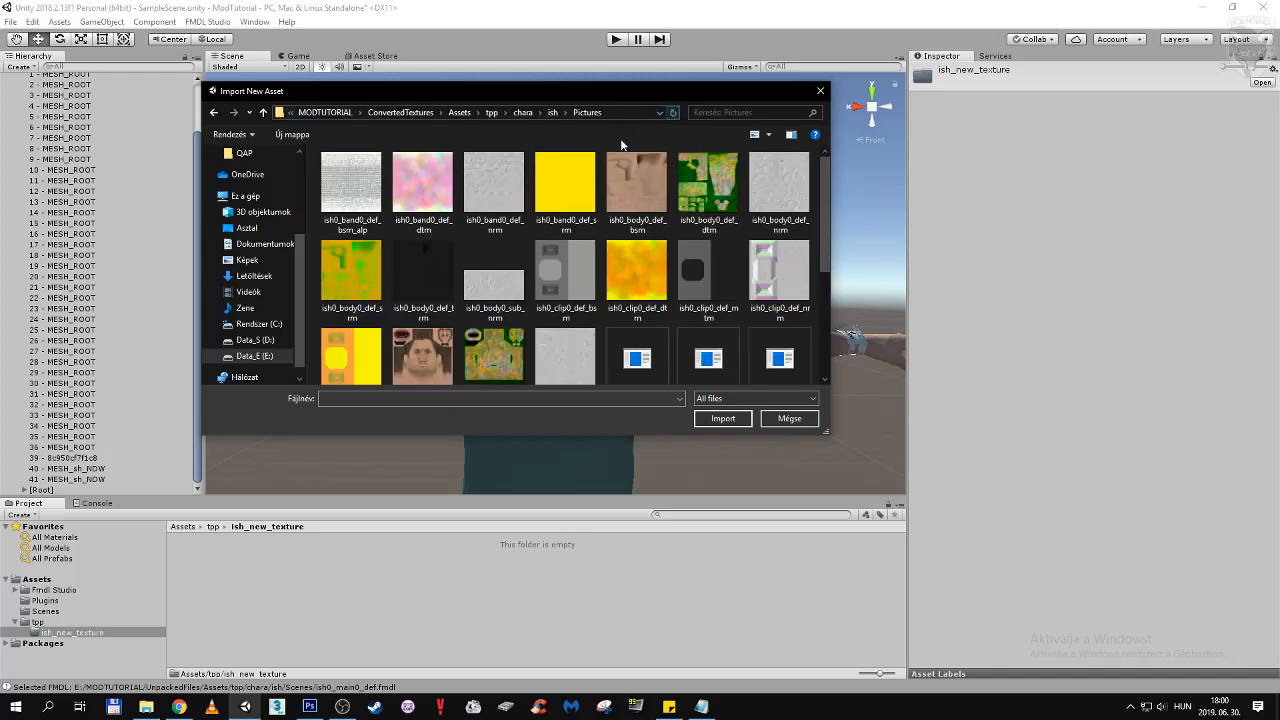
{"action": "scroll", "coordinate": [555, 290], "scroll_direction": "down", "scroll_amount": 2}
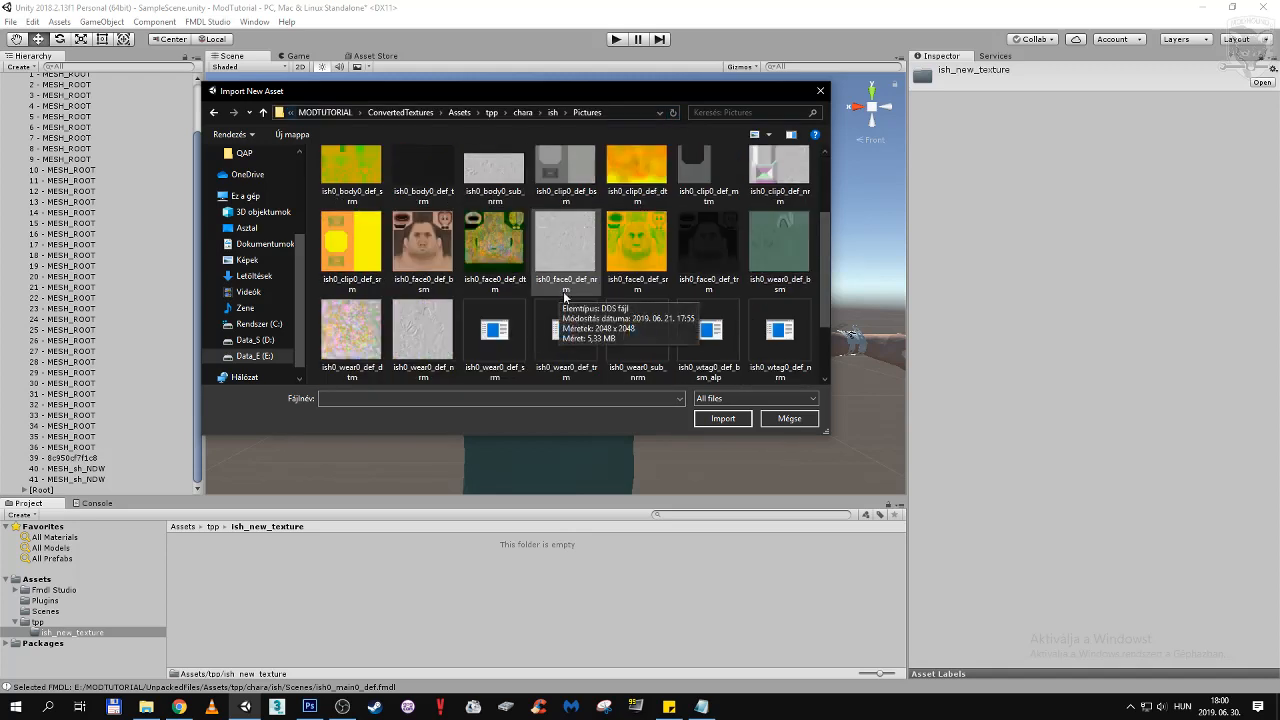
{"action": "left_click", "coordinate": [783, 256]}
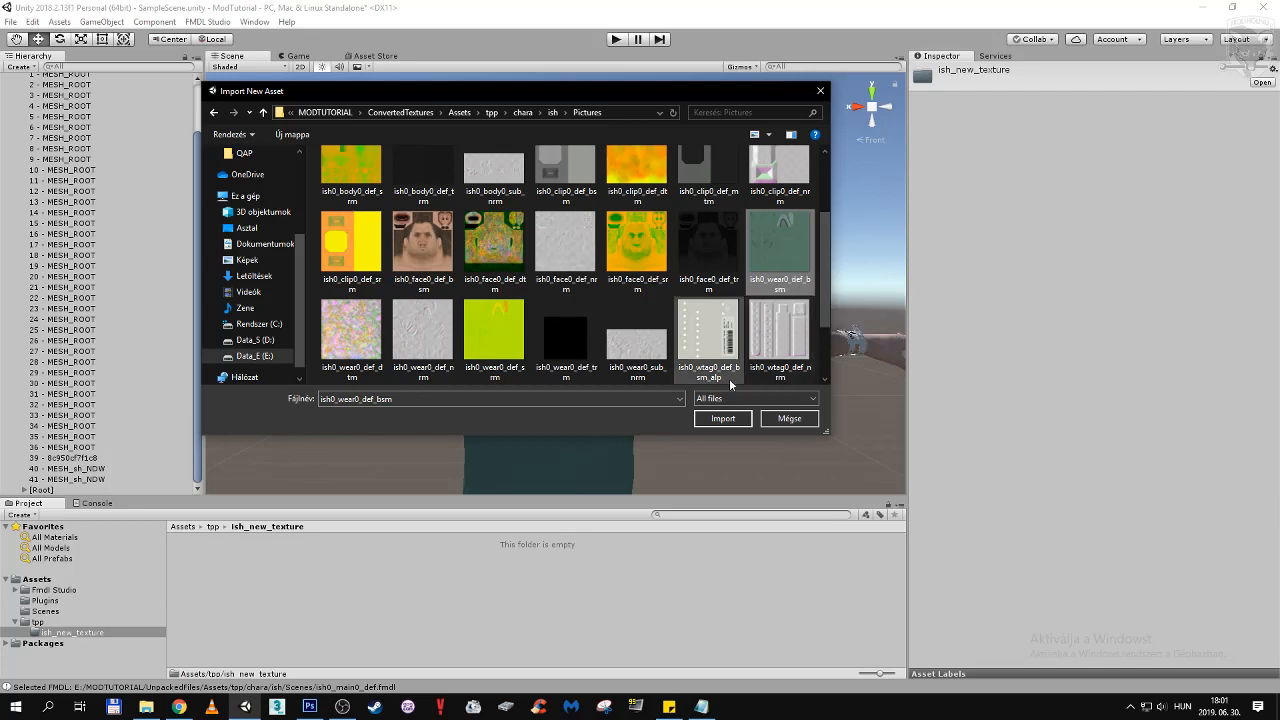
{"action": "left_click", "coordinate": [723, 418]}
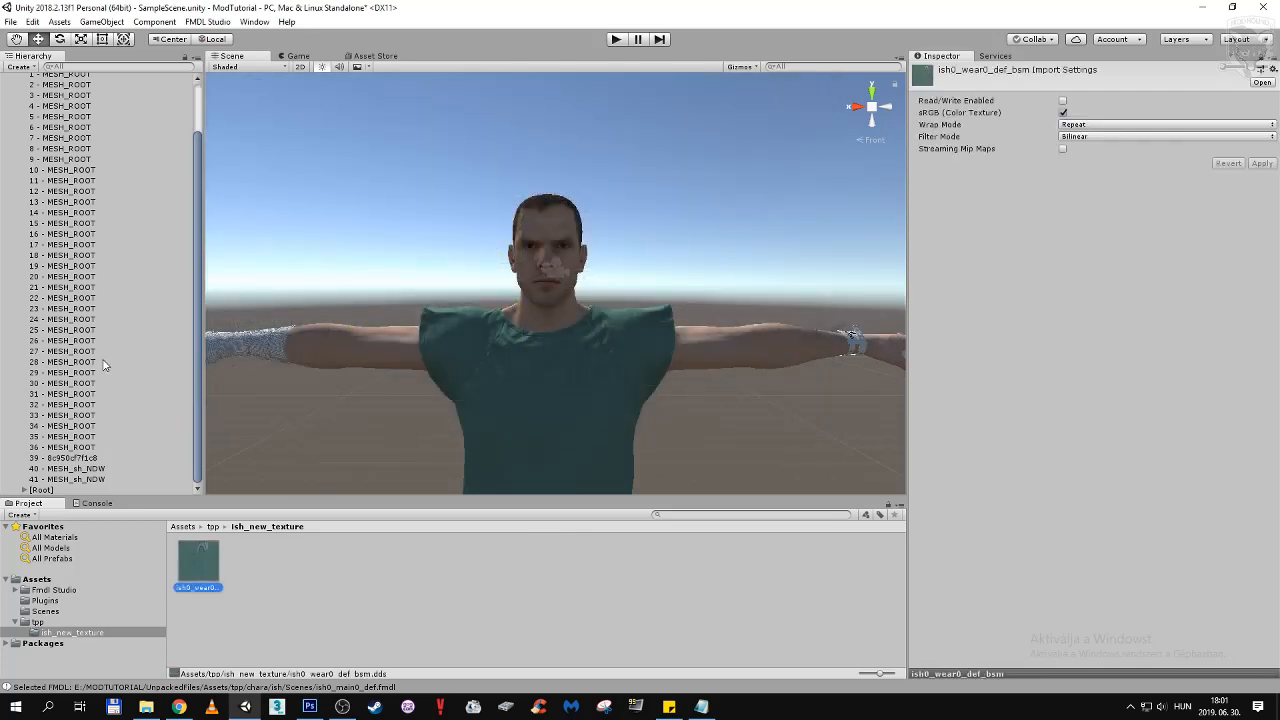
Assign the imported ish0_wear0_def_bsm texture to Base_Tex_SRGB of the shirt's TENSION_BODY material and set its Y tiling to 1
{"action": "scroll", "coordinate": [108, 382], "scroll_direction": "up", "scroll_amount": 2}
{"action": "left_click", "coordinate": [452, 321]}
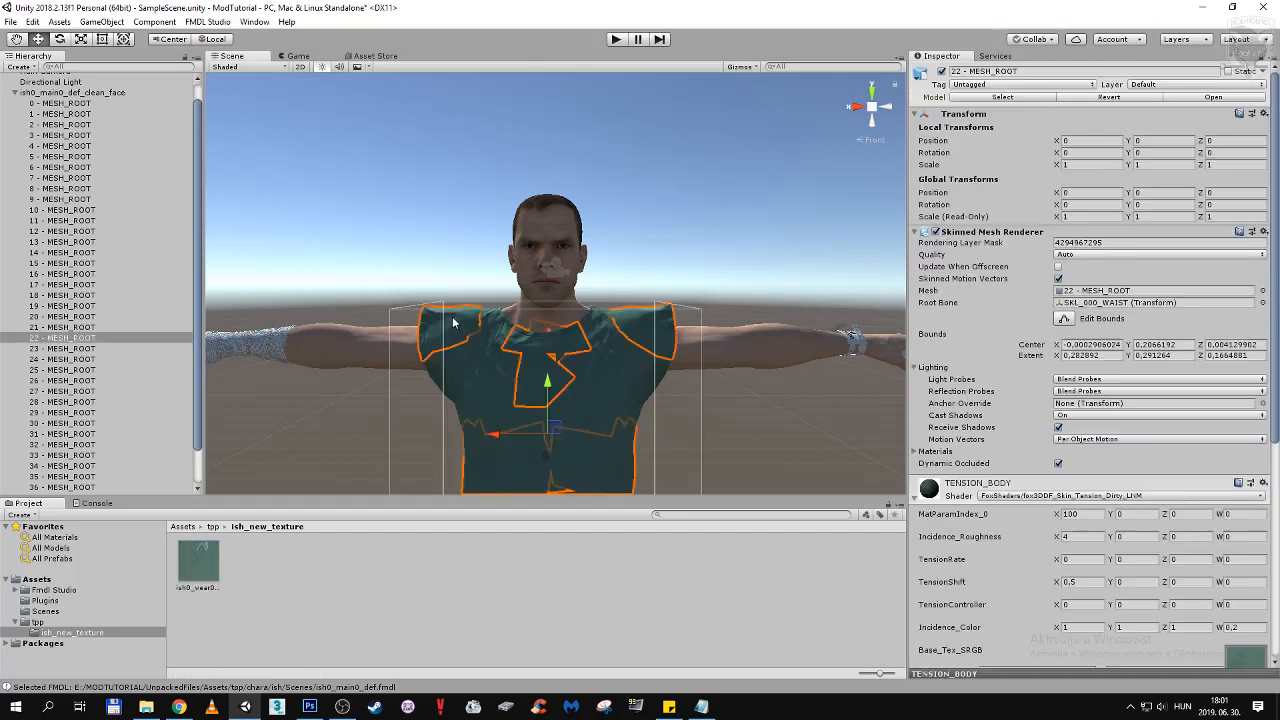
{"action": "scroll", "coordinate": [1010, 415], "scroll_direction": "down", "scroll_amount": 8}
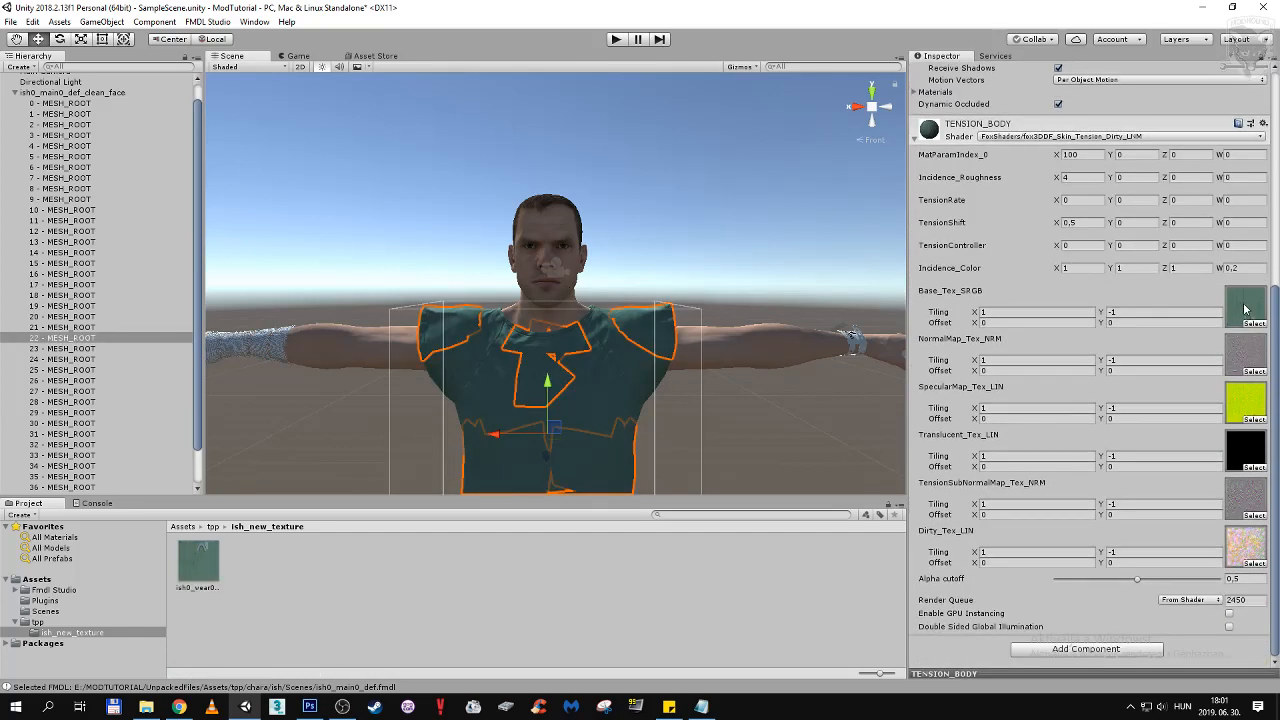
{"action": "left_click", "coordinate": [200, 562]}
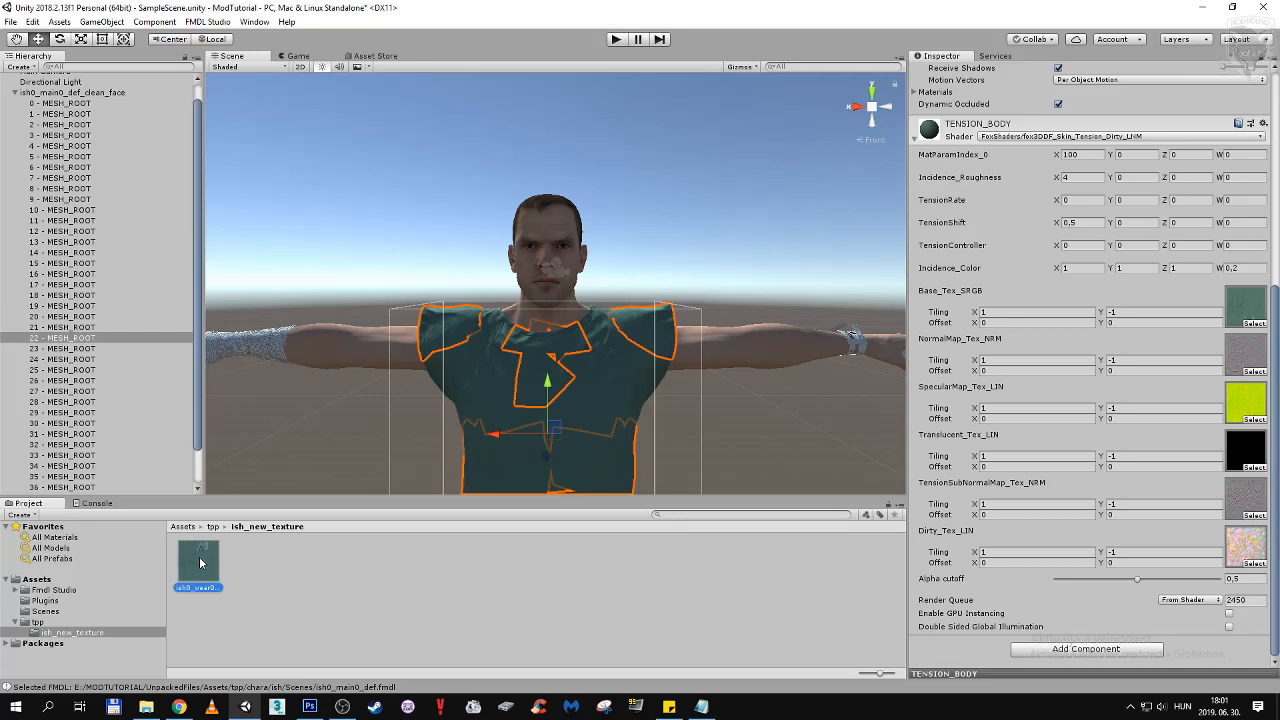
{"action": "left_click_drag", "start_coordinate": [200, 562], "coordinate": [1248, 302]}
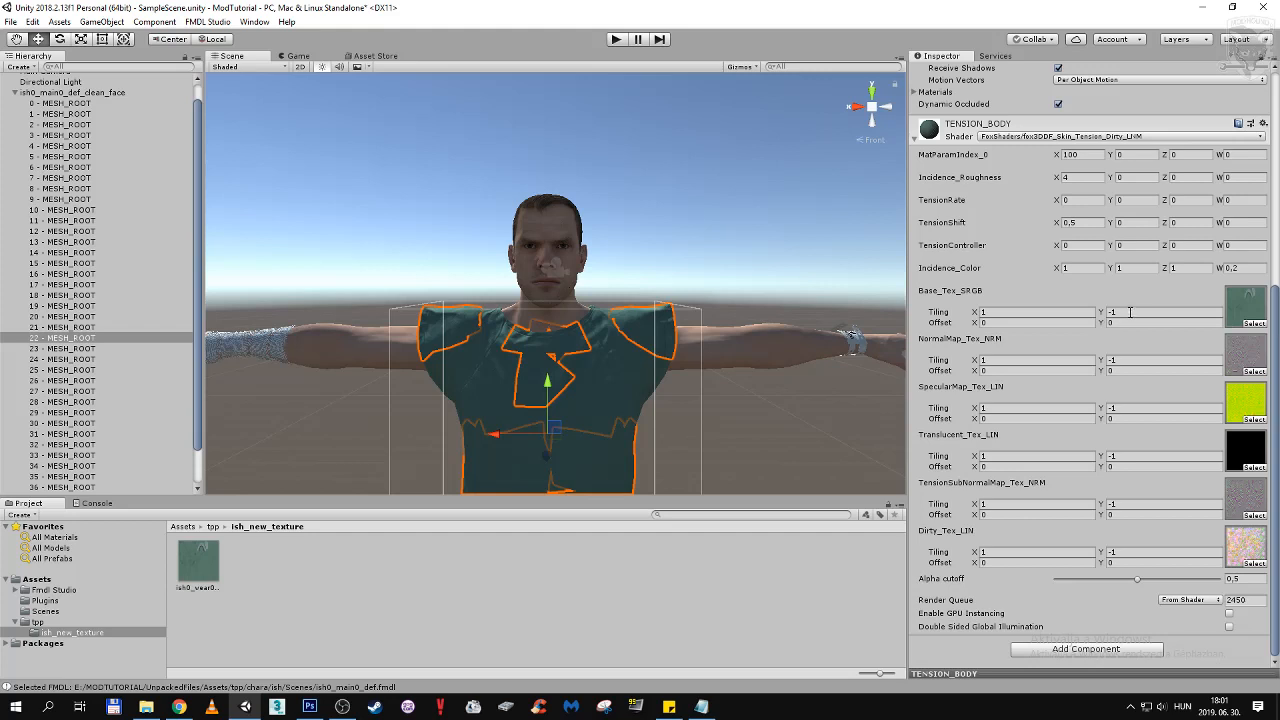
{"action": "left_click", "coordinate": [1128, 312]}
{"action": "type", "text": "1"}
Assign the imported wear texture to Base_Tex_SRGB of the right leg's TENSION_LEGR material and set its Y tiling to 1
{"action": "left_click_drag", "start_coordinate": [818, 414], "coordinate": [822, 346], "text": "alt"}
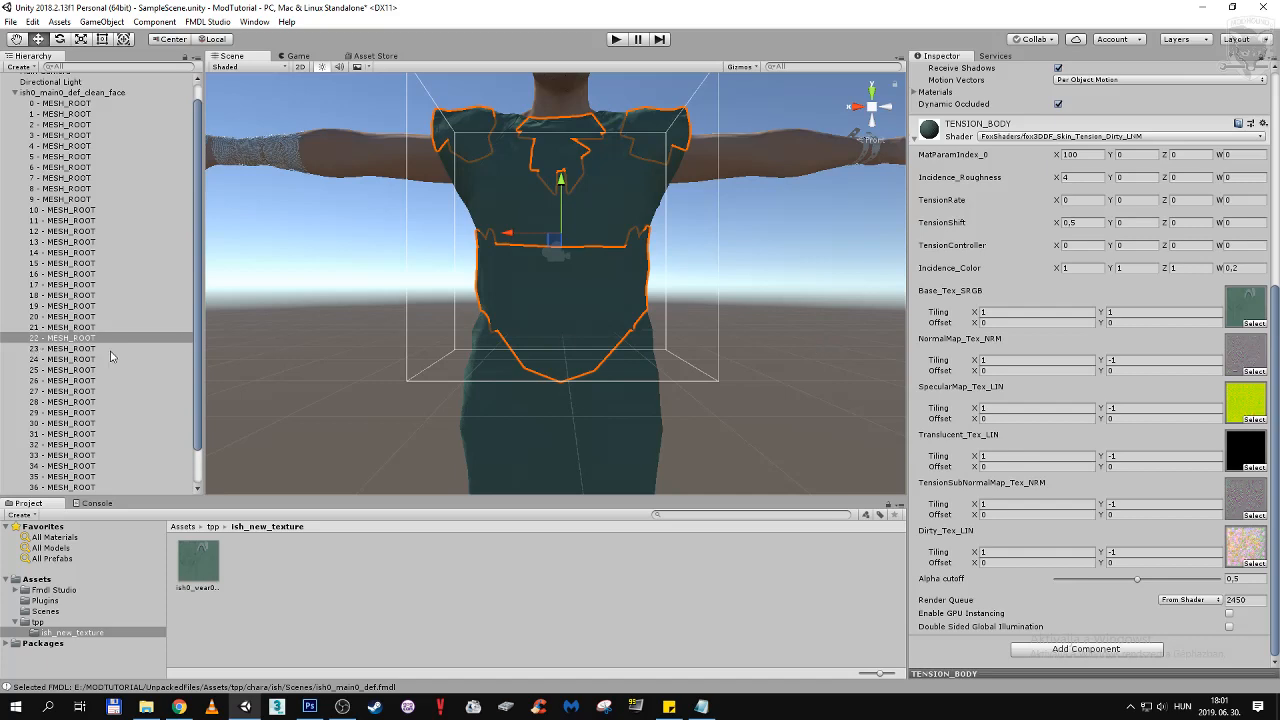
{"action": "left_click", "coordinate": [468, 428]}
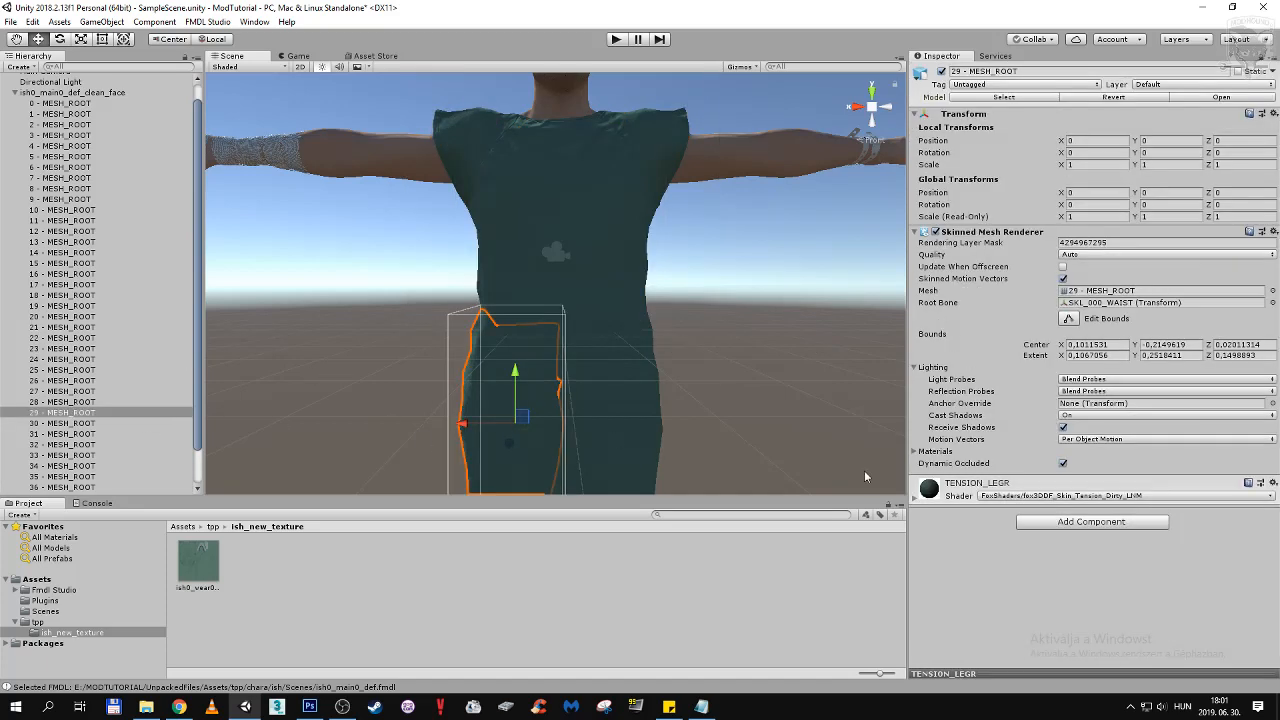
{"action": "left_click", "coordinate": [924, 492]}
{"action": "scroll", "coordinate": [972, 515], "scroll_direction": "down", "scroll_amount": 3}
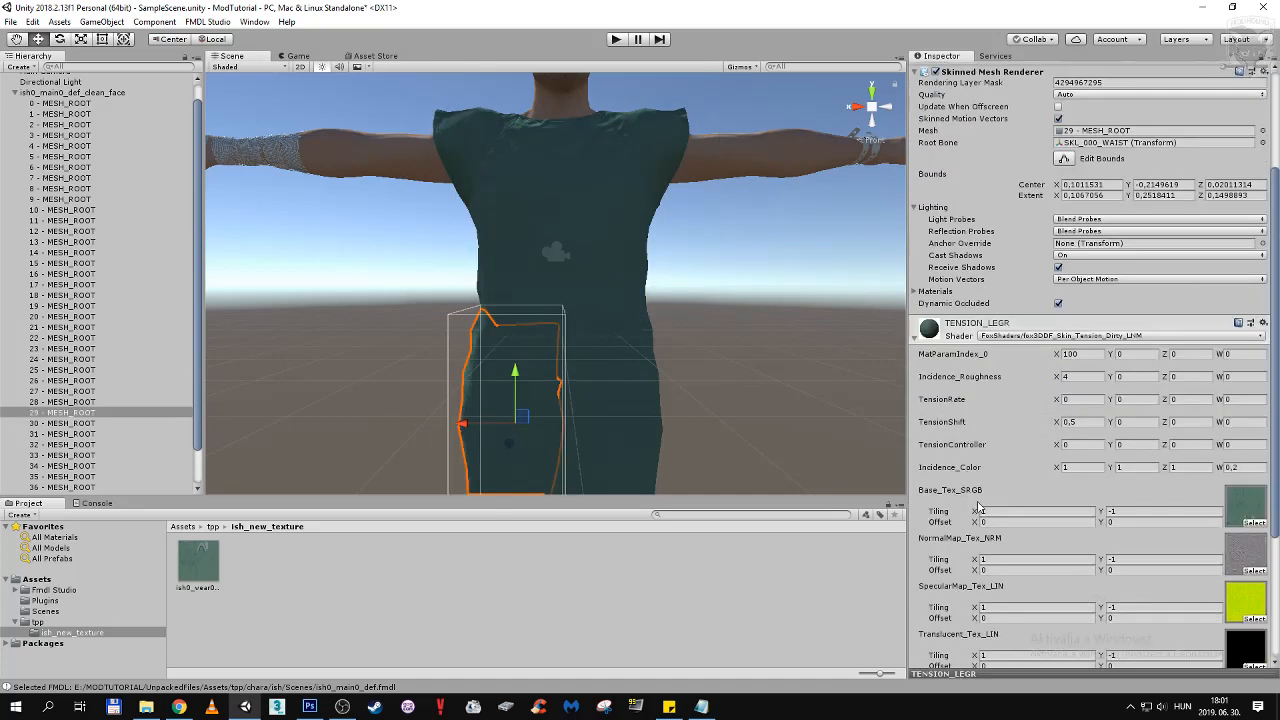
{"action": "scroll", "coordinate": [970, 413], "scroll_direction": "down", "scroll_amount": 2}
{"action": "scroll", "coordinate": [963, 413], "scroll_direction": "down", "scroll_amount": 3}
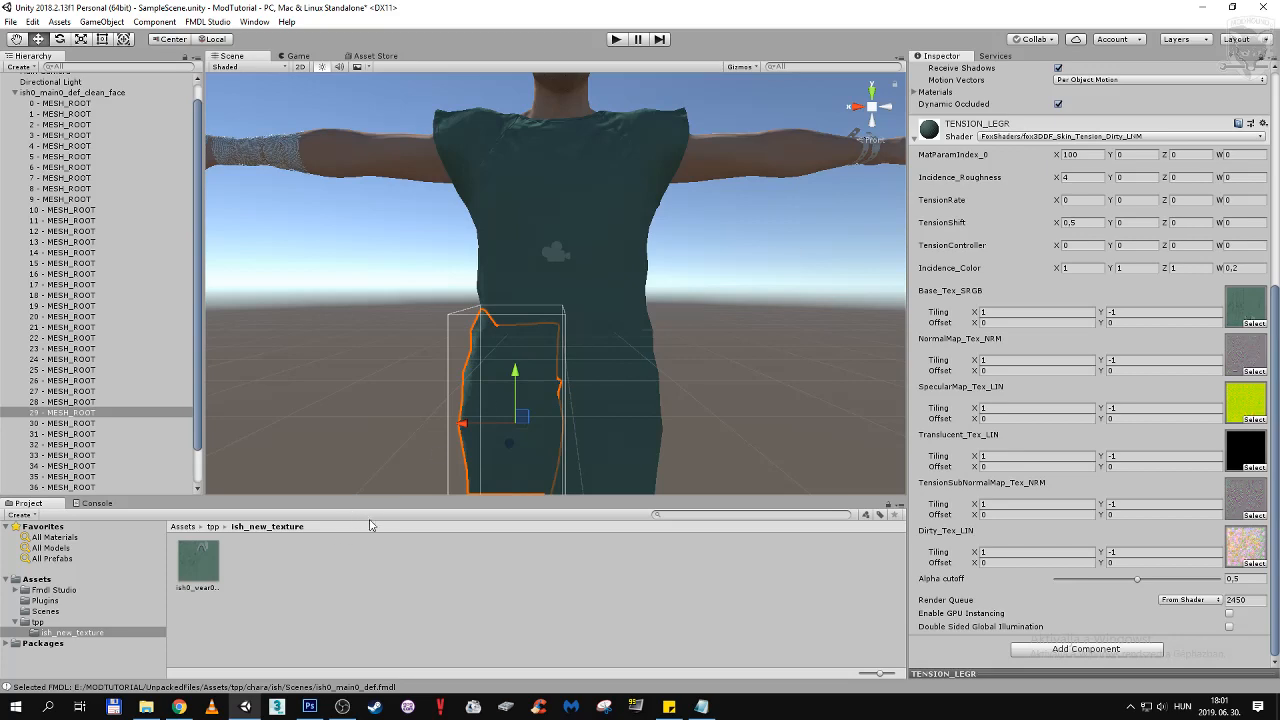
{"action": "left_click_drag", "start_coordinate": [201, 577], "coordinate": [1257, 314]}
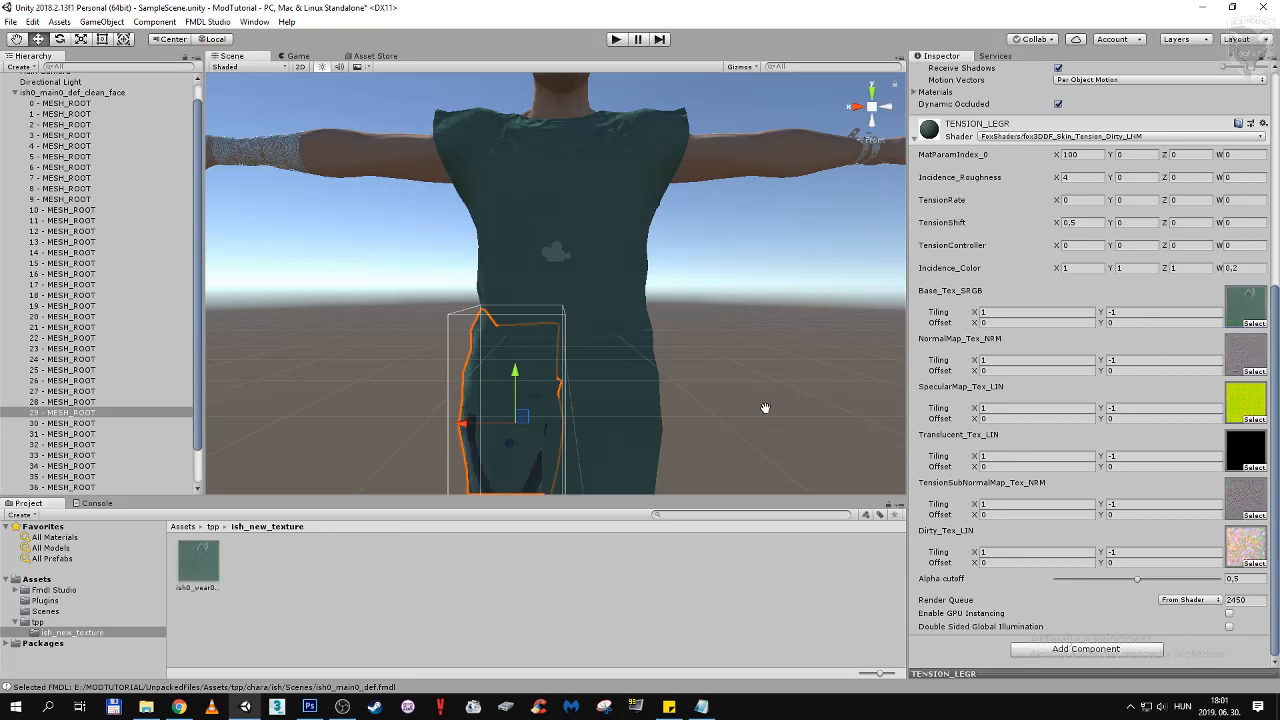
{"action": "middle_click_drag", "start_coordinate": [765, 407], "coordinate": [777, 346]}
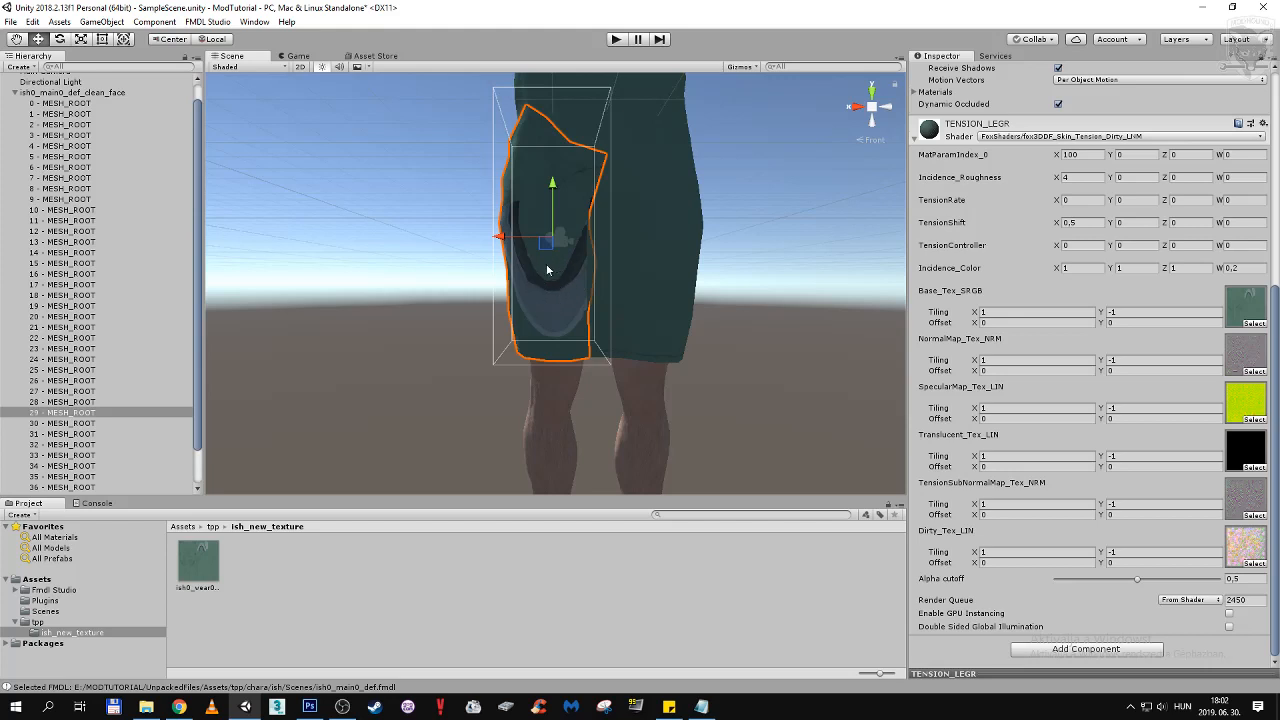
{"action": "left_click", "coordinate": [1133, 311]}
{"action": "type", "text": "1"}
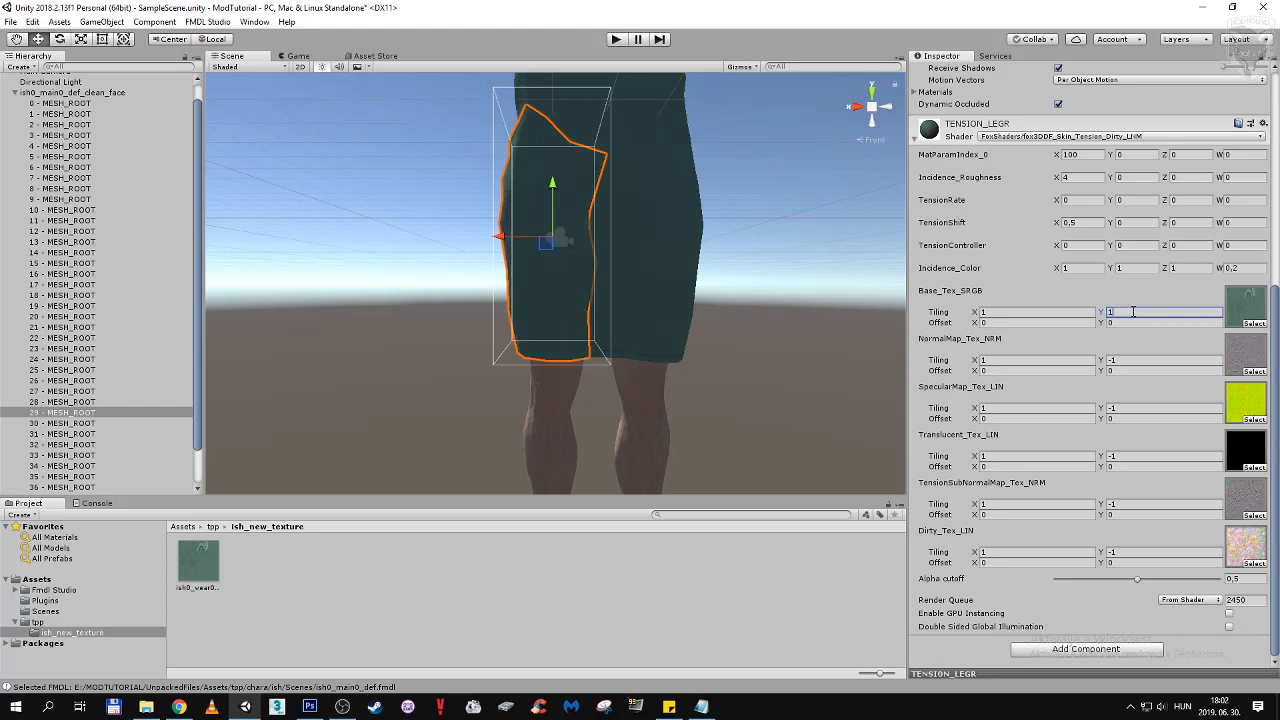
Assign the imported wear texture to Base_Tex_SRGB of the left leg's TENSION_LEGL material, set its Y tiling to 1, and deselect the mesh
{"action": "left_click", "coordinate": [680, 345]}
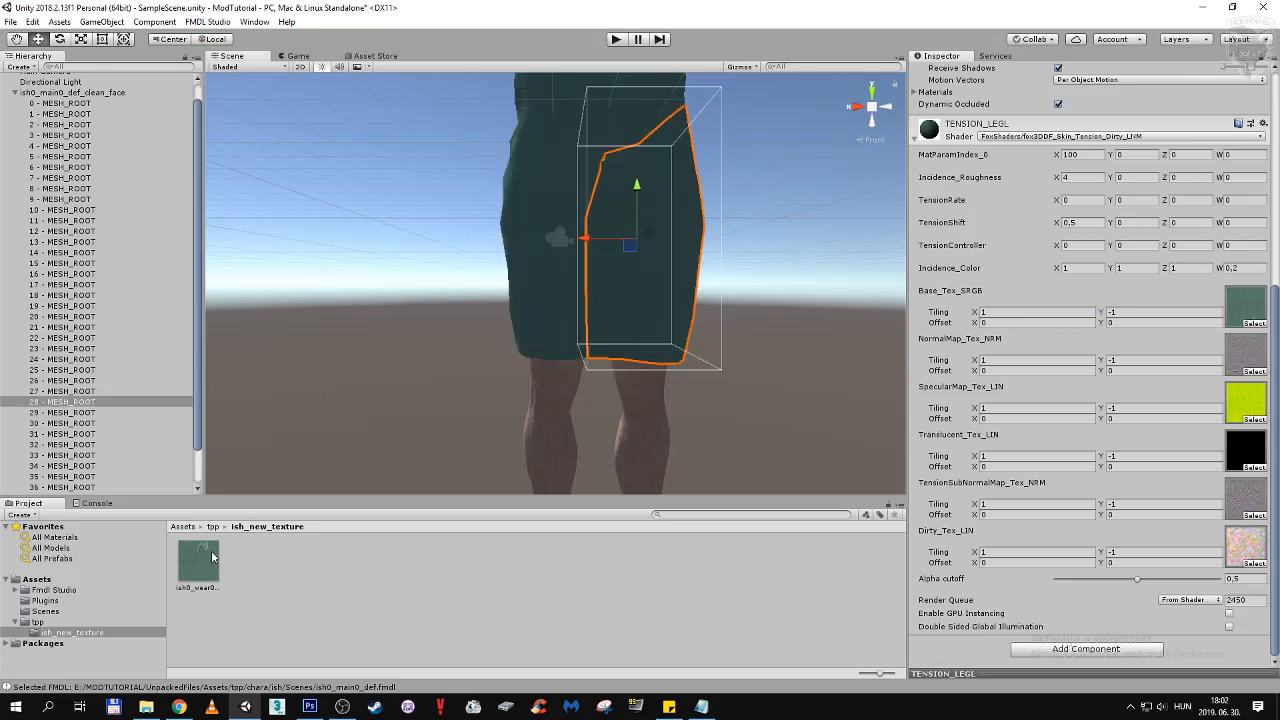
{"action": "left_click_drag", "start_coordinate": [200, 560], "coordinate": [1249, 305]}
{"action": "left_click", "coordinate": [1139, 312]}
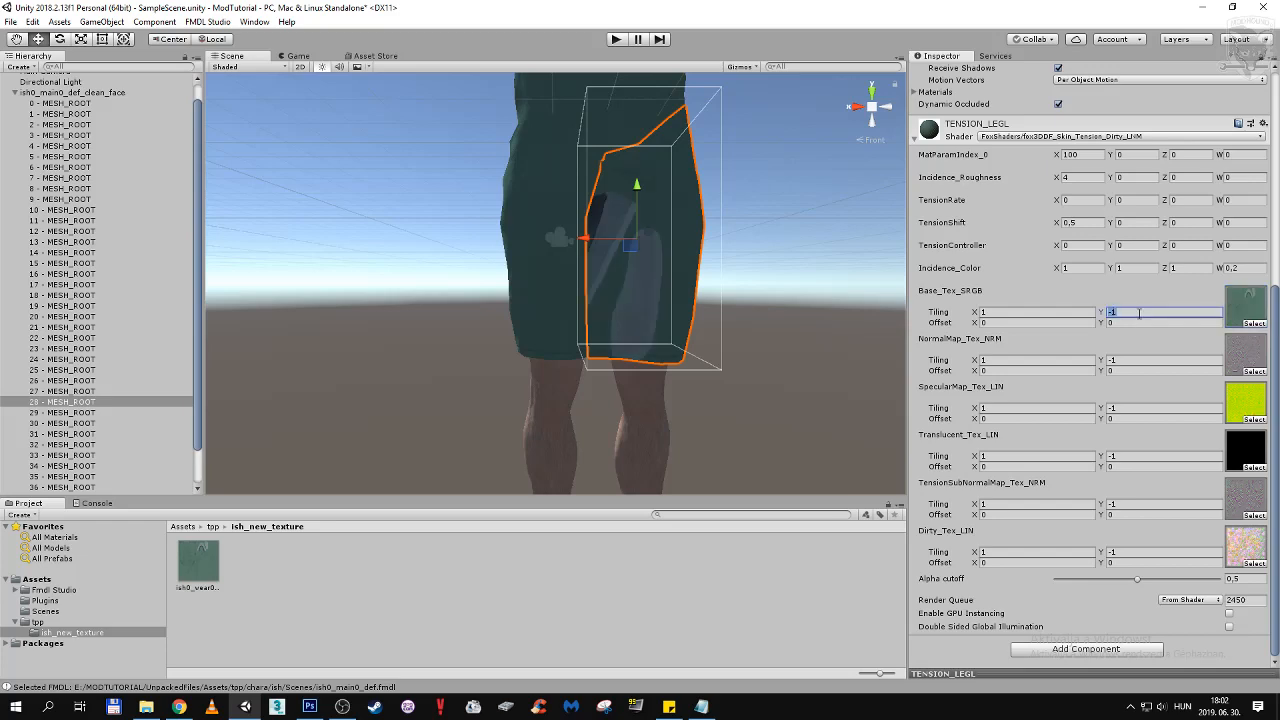
{"action": "type", "text": "1"}
{"action": "key", "text": "Return"}
{"action": "scroll", "coordinate": [854, 321], "scroll_direction": "down", "scroll_amount": 5}
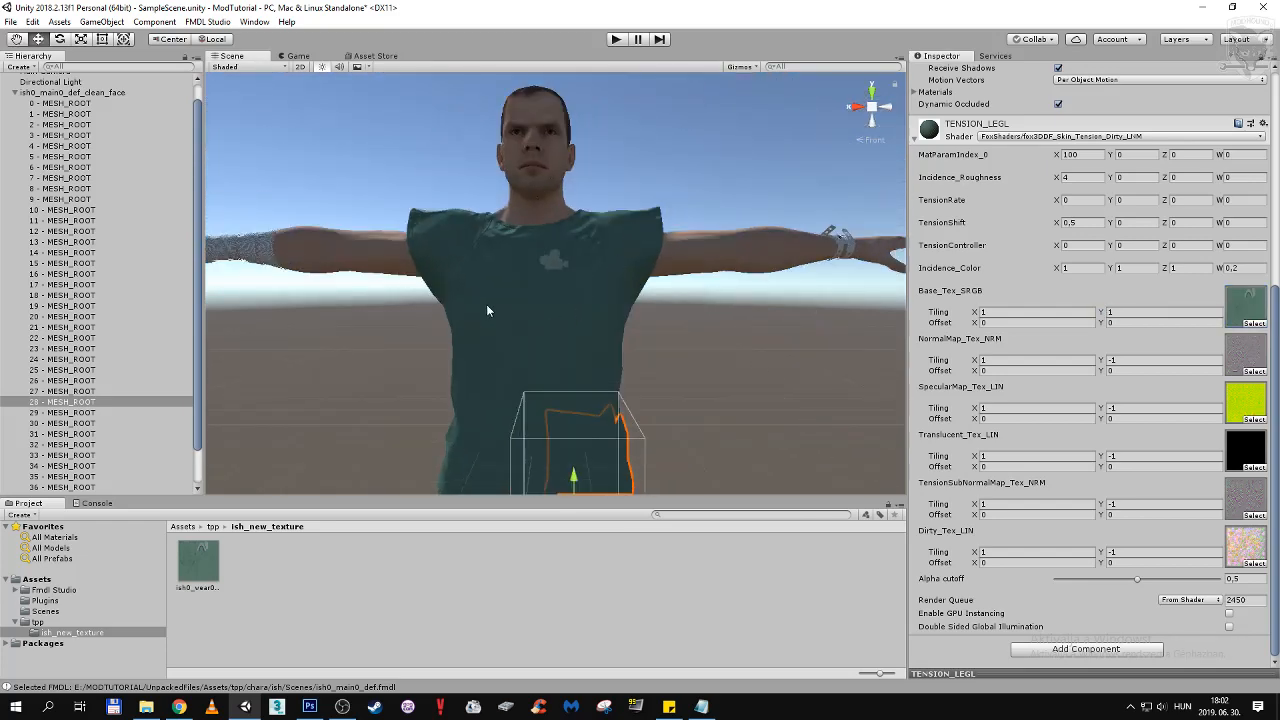
{"action": "middle_click_drag", "start_coordinate": [618, 241], "coordinate": [682, 284]}
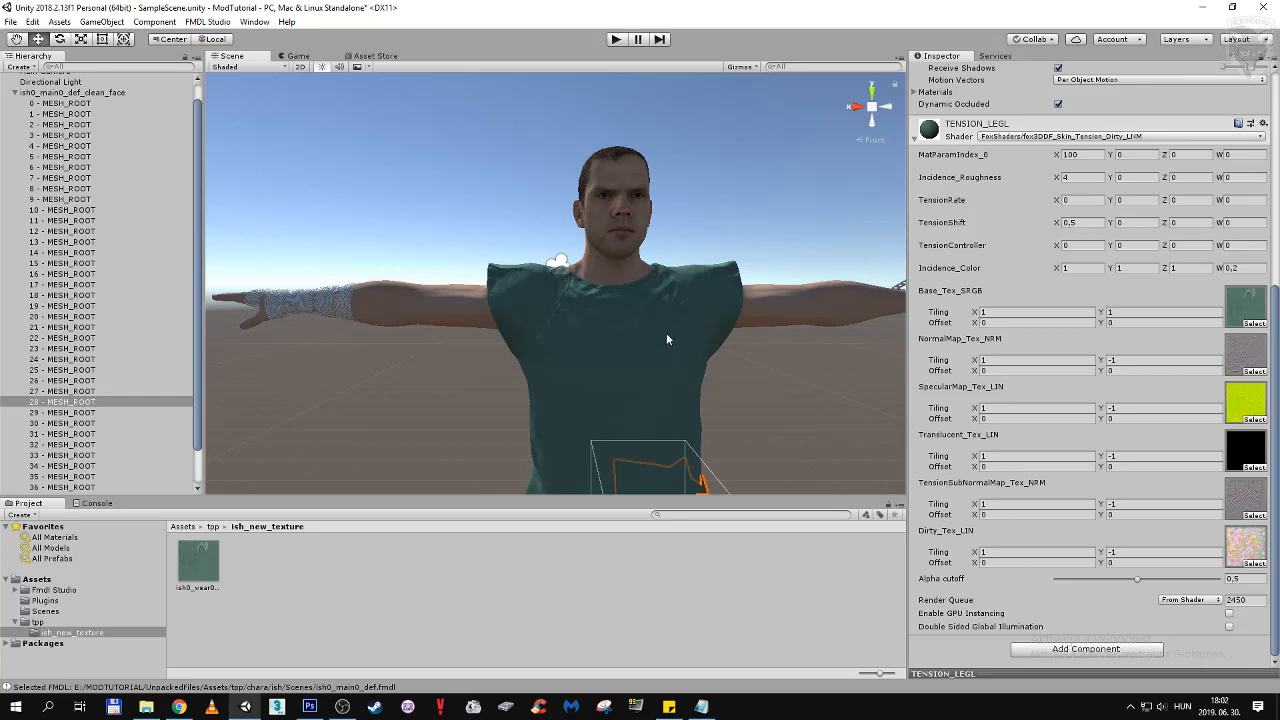
{"action": "left_click", "coordinate": [256, 579]}
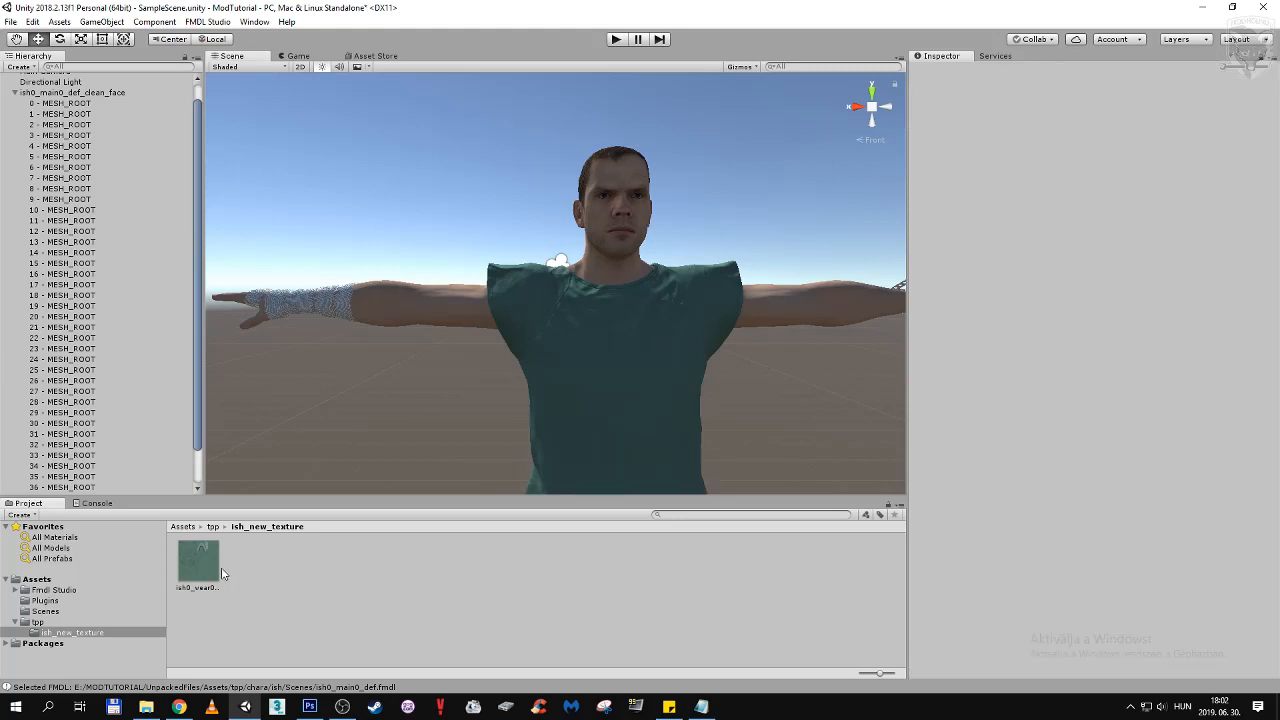
{"action": "left_click_drag", "start_coordinate": [431, 400], "coordinate": [613, 432], "text": "alt"}
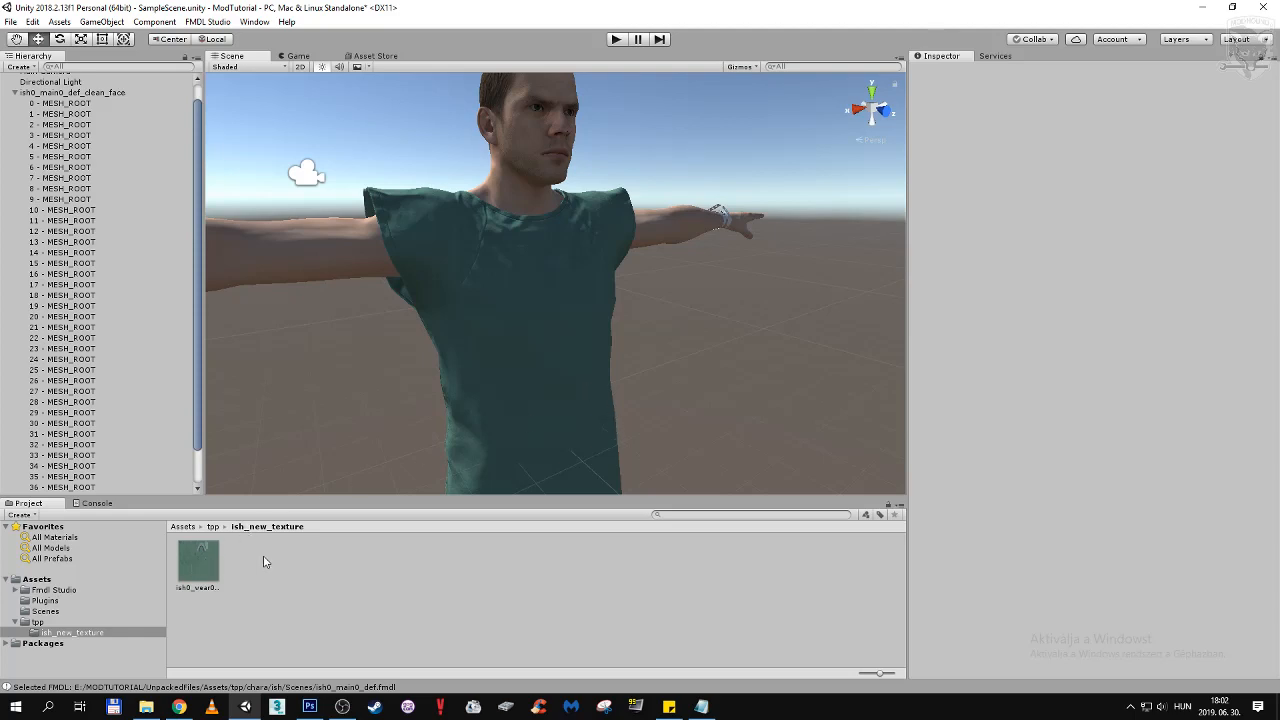
Switch to Chrome and look over the NVIDIA Texture Tools for Adobe Photoshop page
{"action": "left_click", "coordinate": [310, 706]}
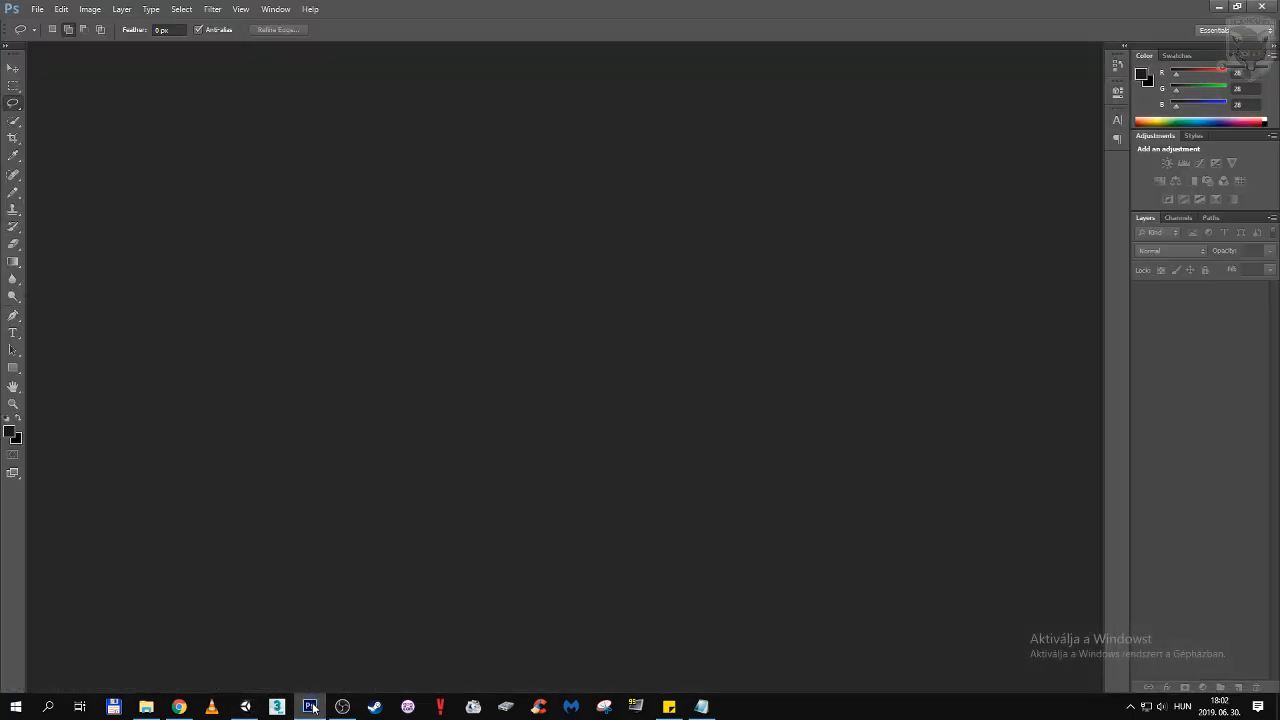
{"action": "left_click", "coordinate": [311, 707]}
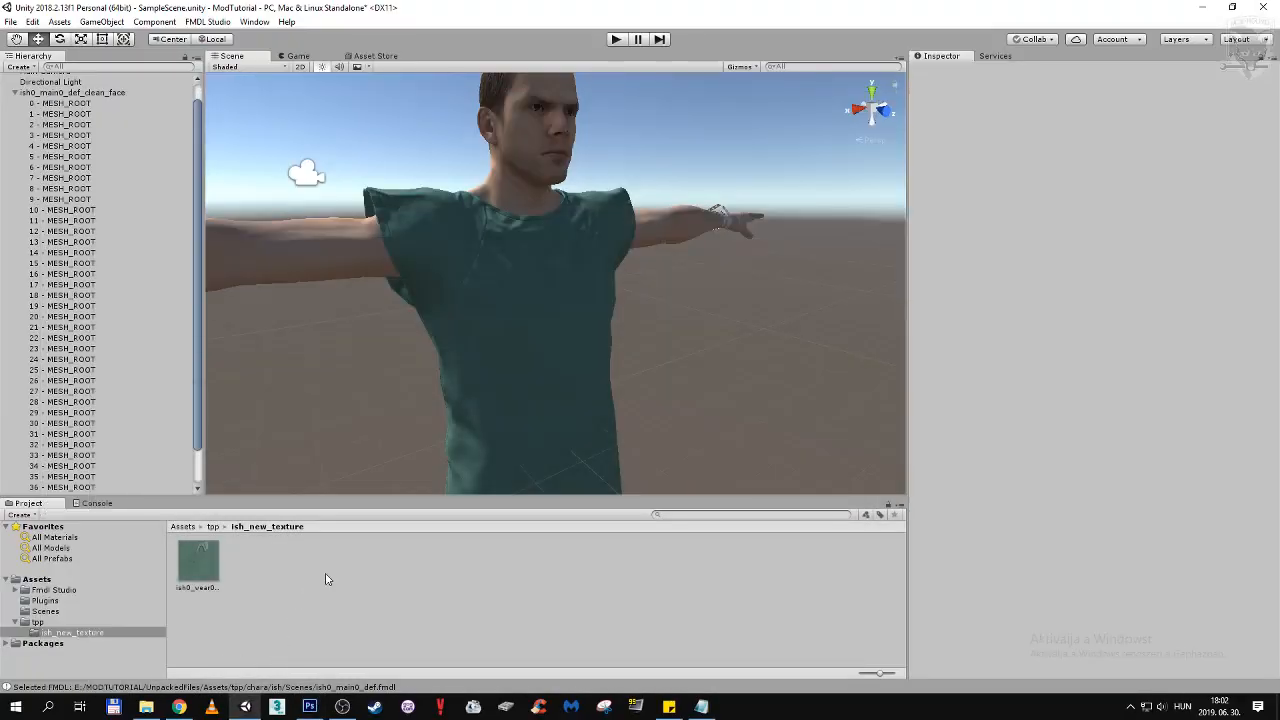
{"action": "left_click", "coordinate": [179, 706]}
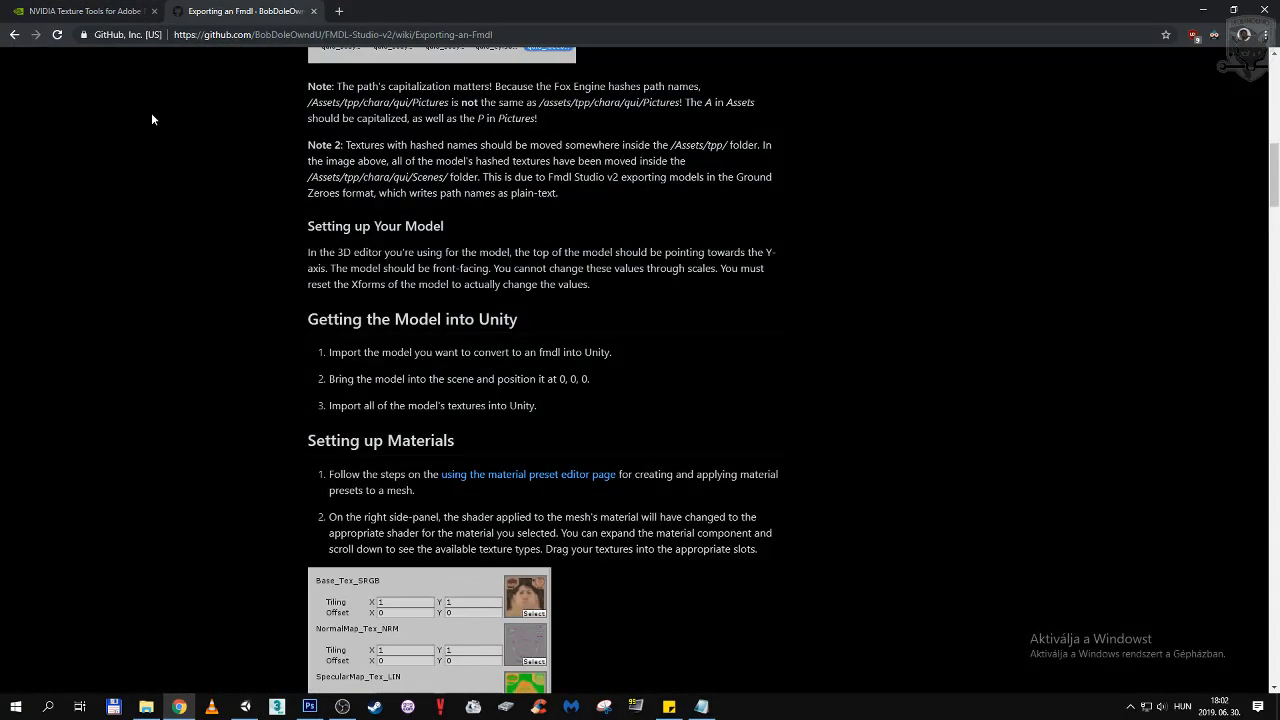
{"action": "left_click", "coordinate": [125, 10]}
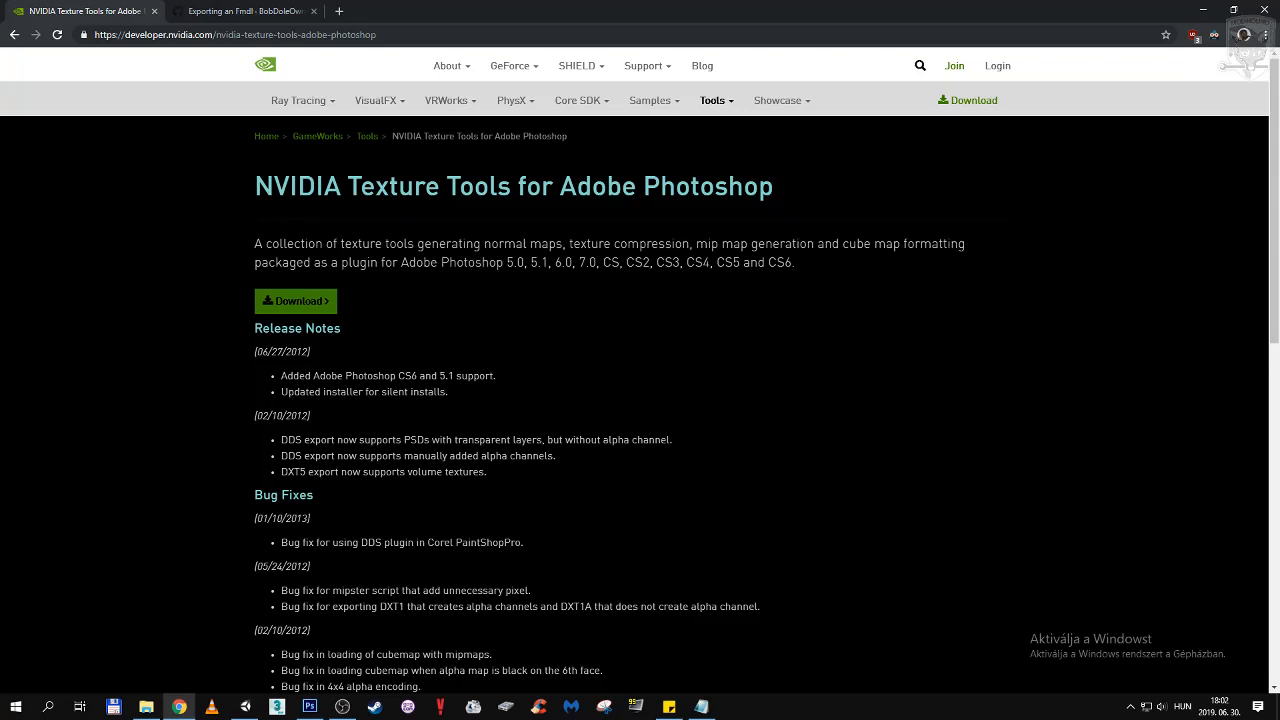
{"action": "scroll", "coordinate": [445, 330], "scroll_direction": "down", "scroll_amount": 1}
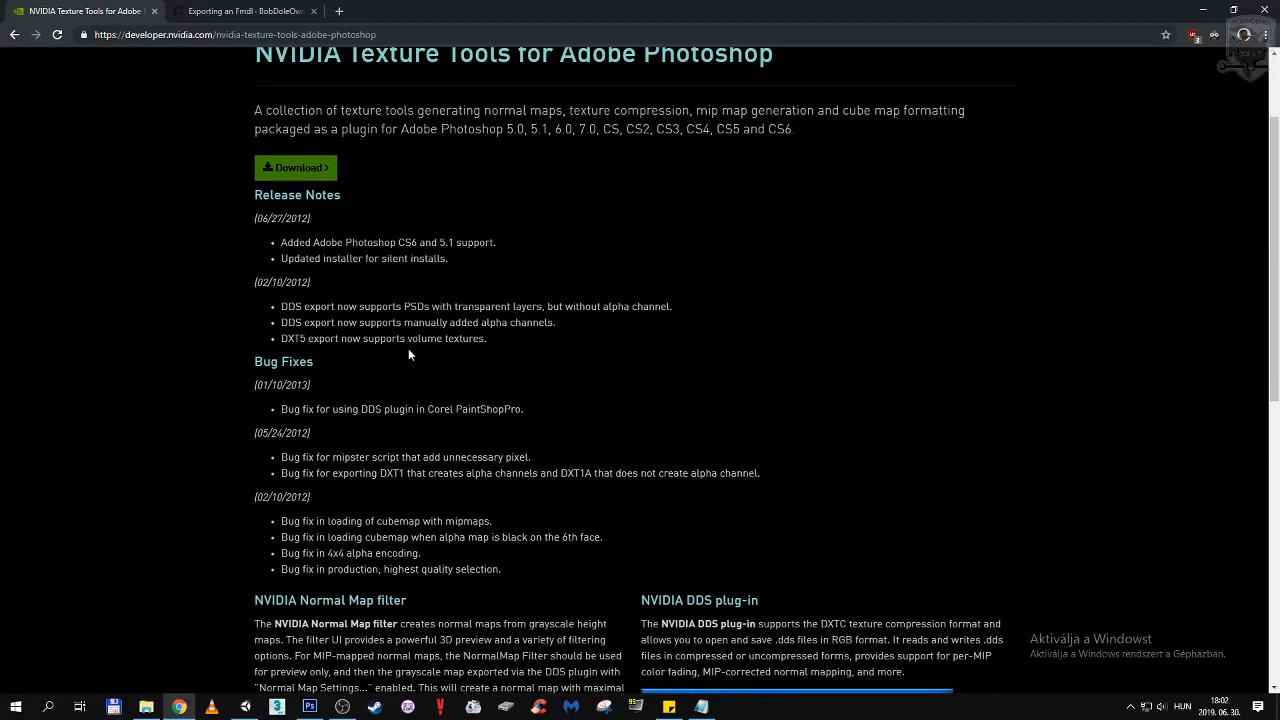
{"action": "scroll", "coordinate": [411, 360], "scroll_direction": "up", "scroll_amount": 1}
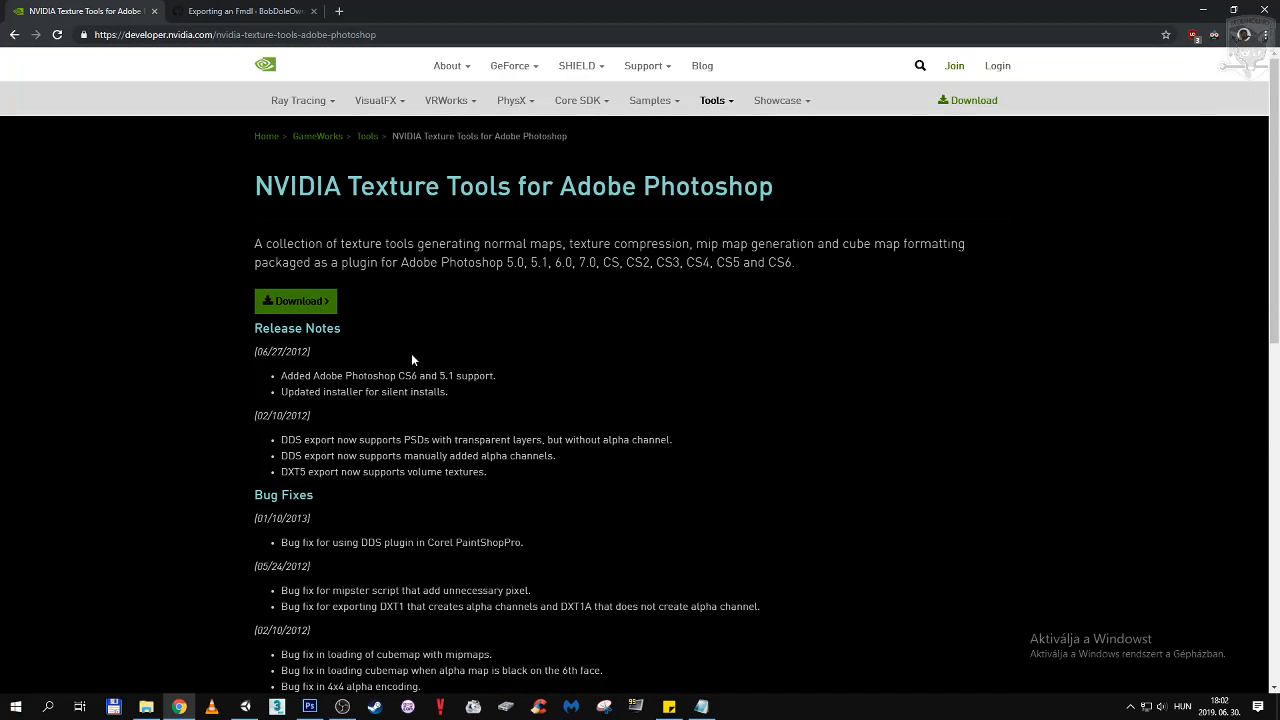
Switch from Chrome back to the Unity project
{"action": "left_click", "coordinate": [179, 704]}
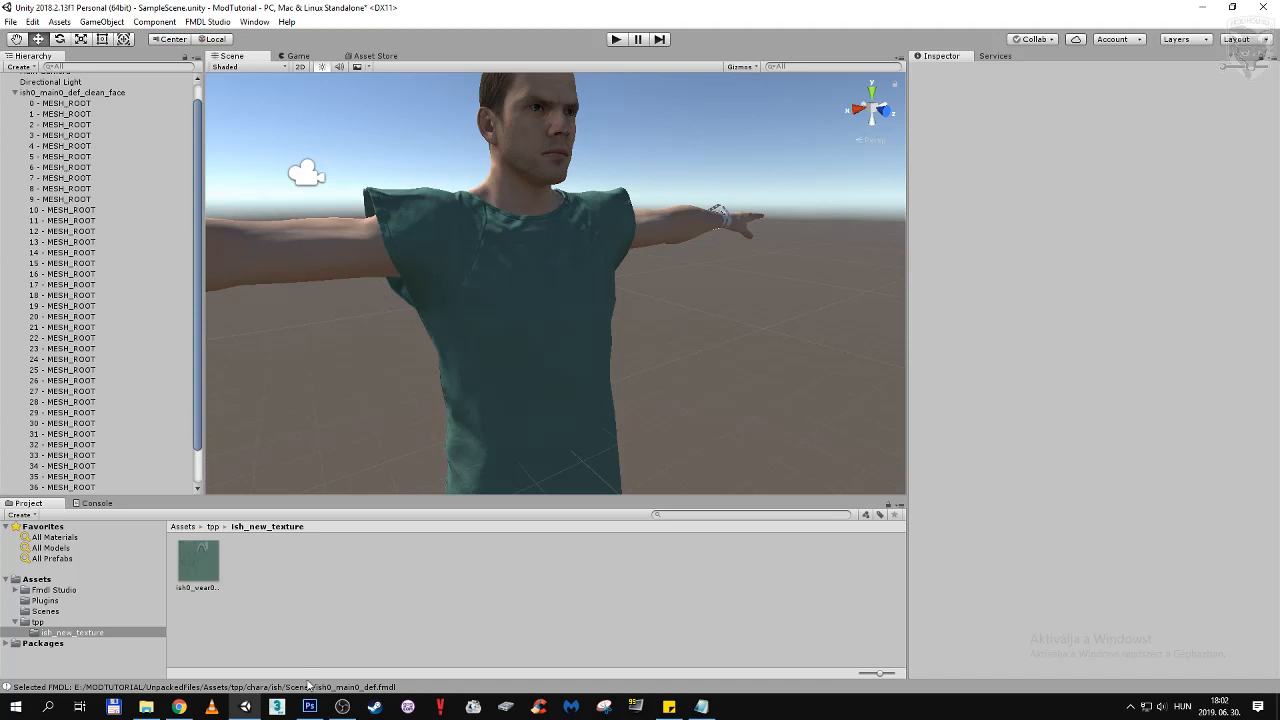
{"action": "left_click", "coordinate": [342, 706]}
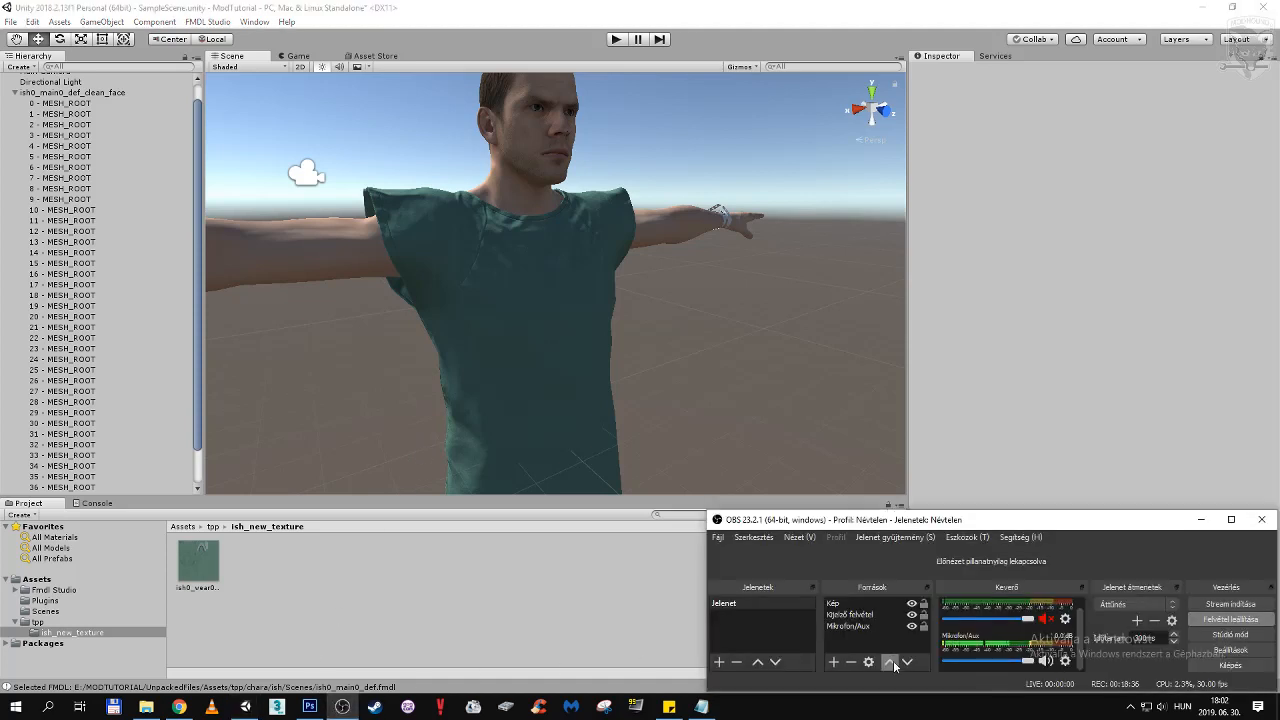
{"action": "left_click", "coordinate": [1044, 662]}
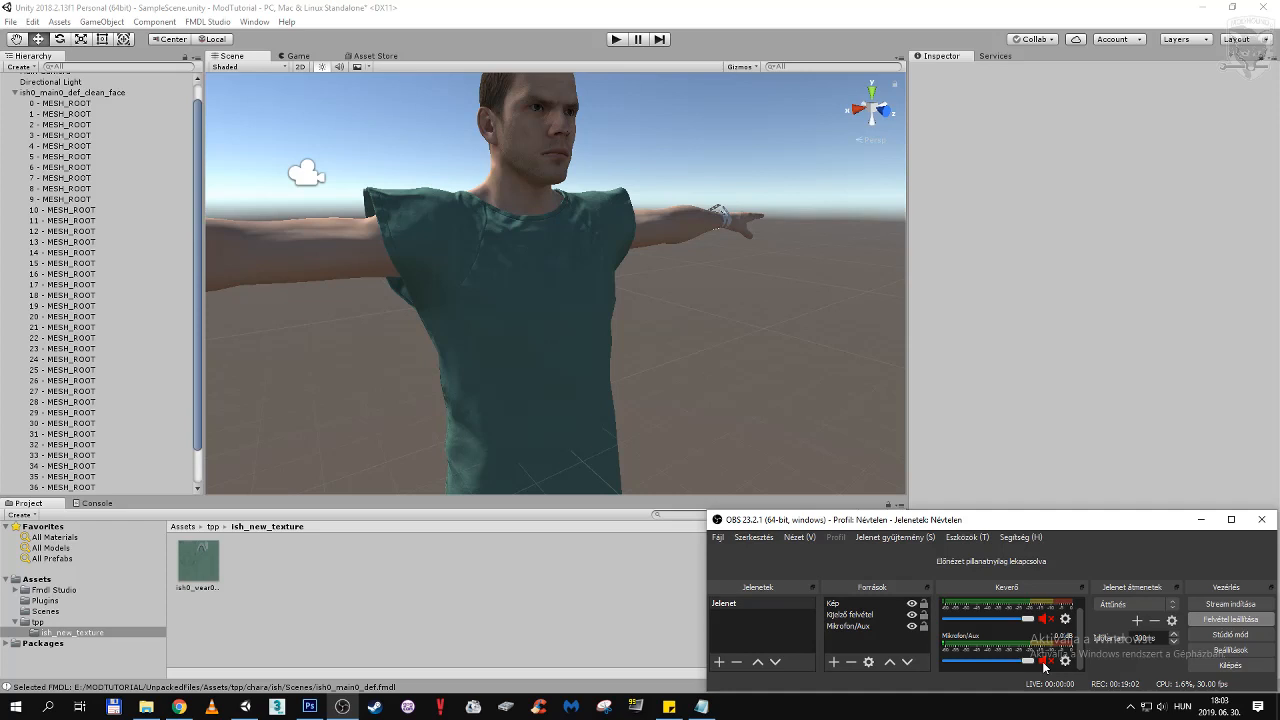
{"action": "left_click", "coordinate": [1044, 661]}
{"action": "left_click", "coordinate": [309, 604]}
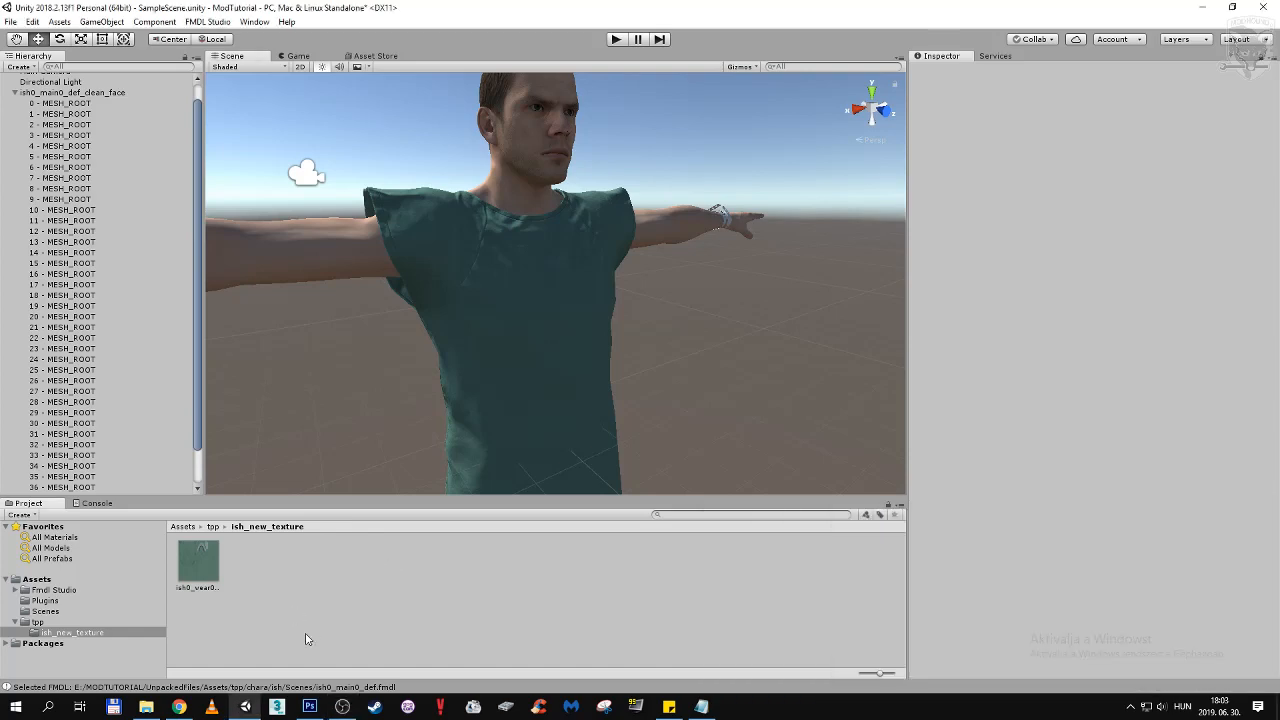
{"action": "left_click", "coordinate": [309, 706]}
{"action": "left_click", "coordinate": [309, 706]}
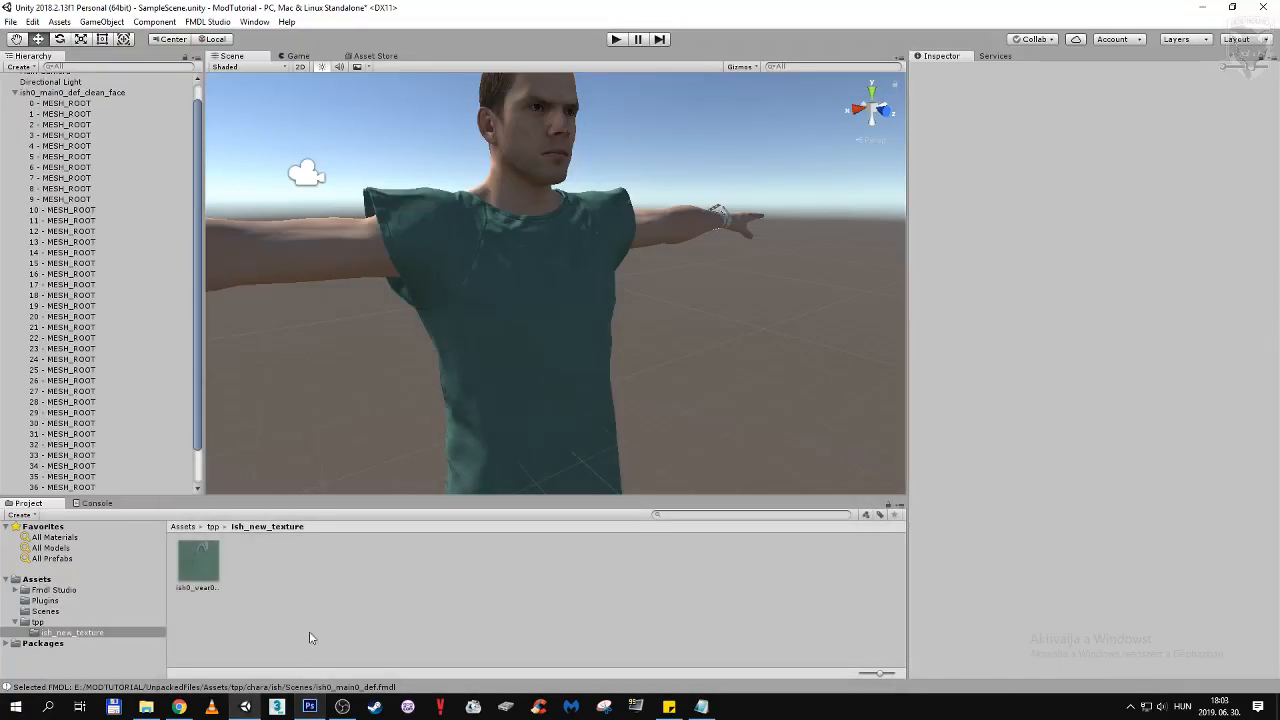
Show the ish_new_texture asset folder in Explorer, open it, and widen the Explorer window
{"action": "right_click", "coordinate": [323, 581]}
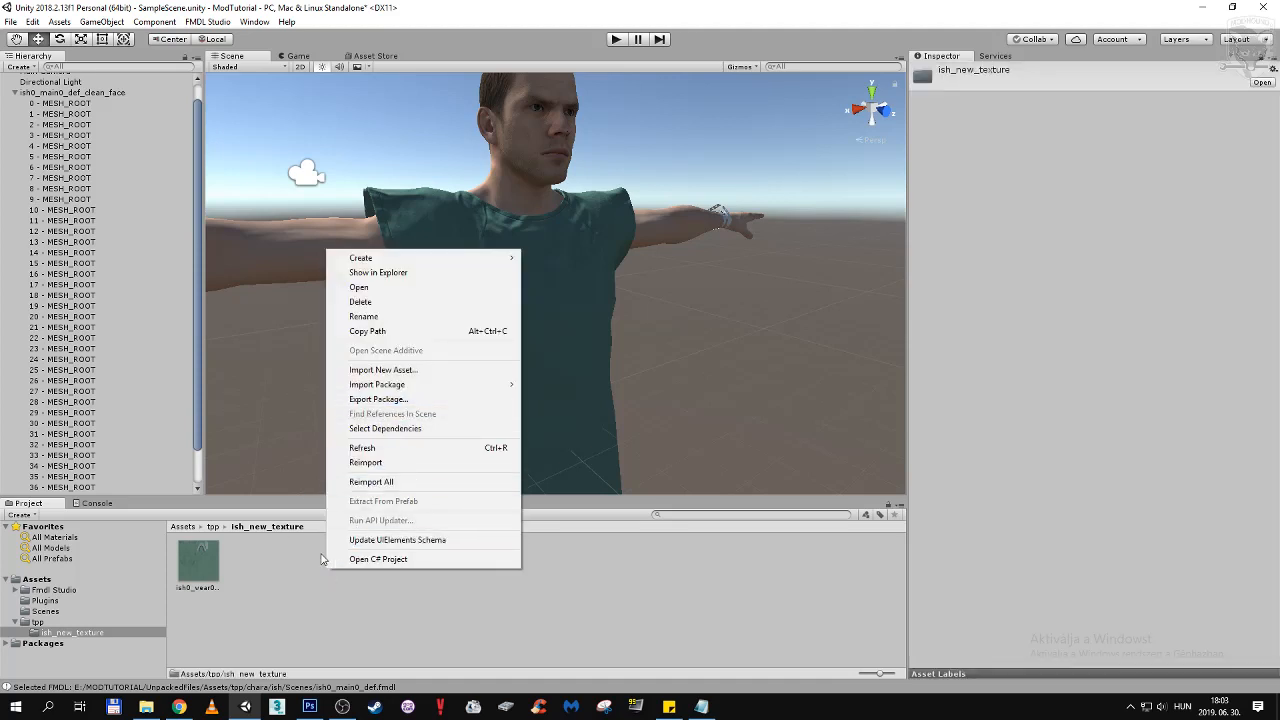
{"action": "left_click", "coordinate": [420, 274]}
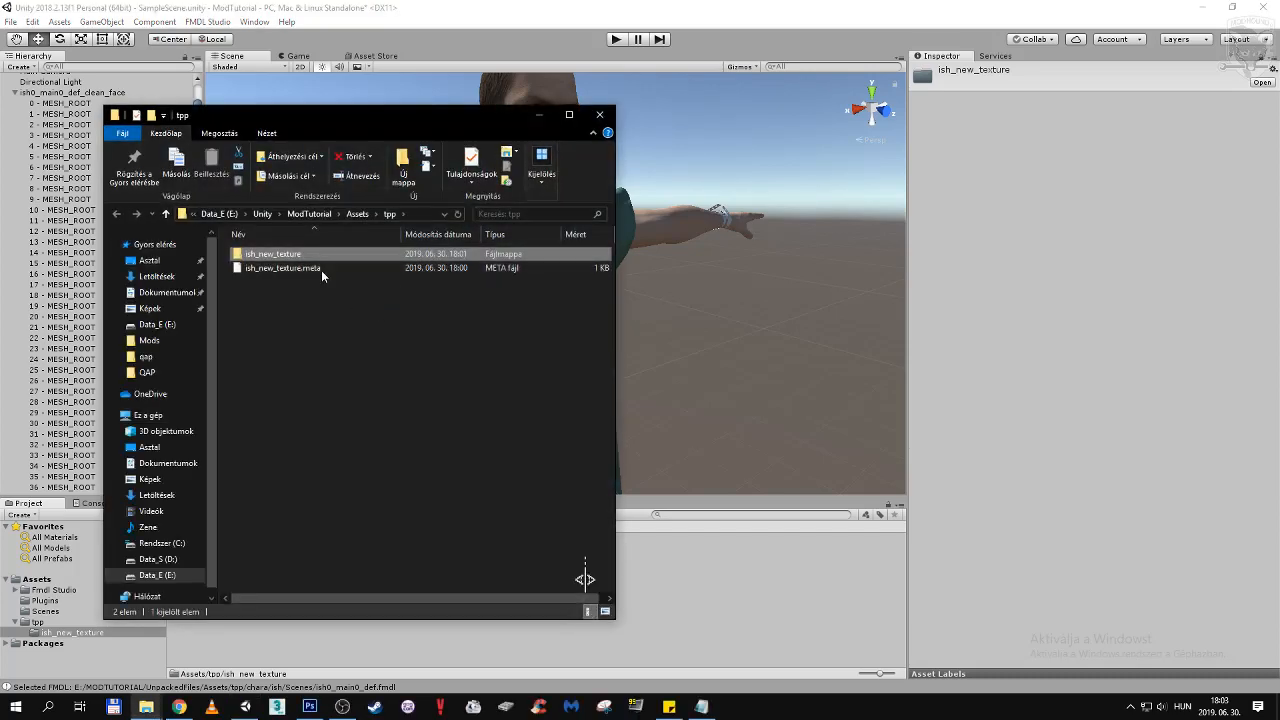
{"action": "double_click", "coordinate": [311, 253]}
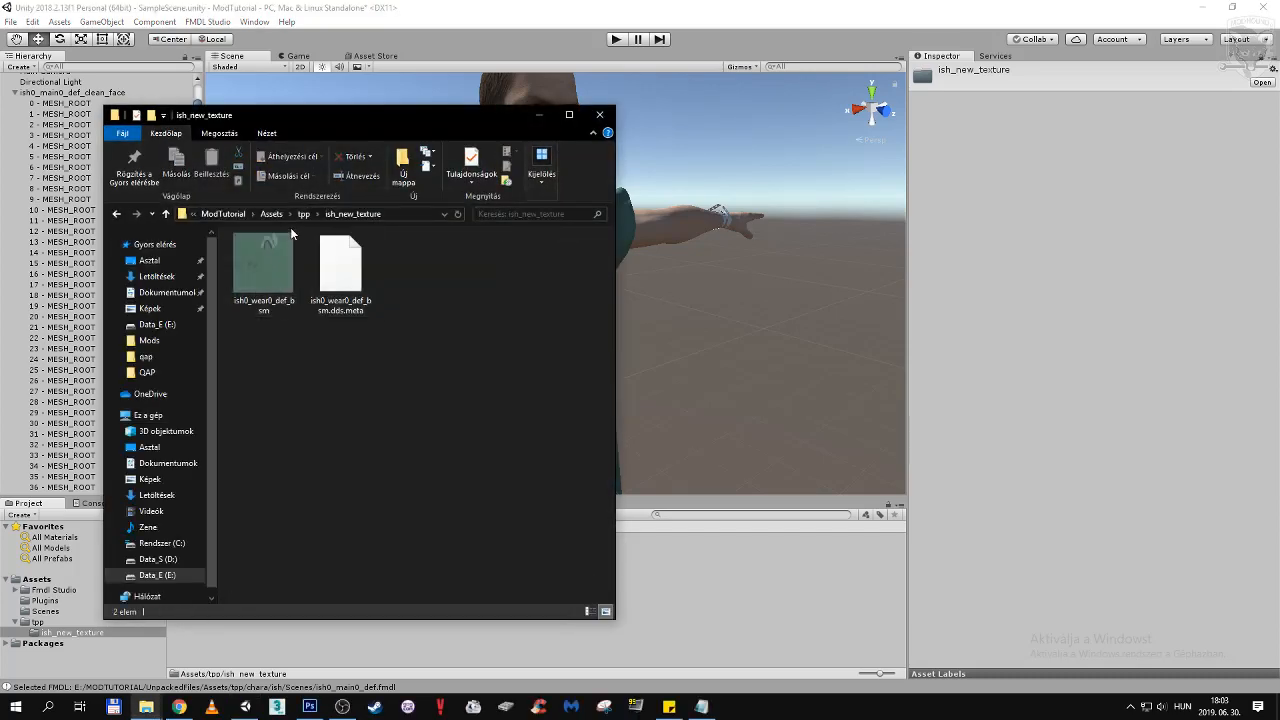
{"action": "left_click_drag", "start_coordinate": [616, 570], "coordinate": [1048, 500]}
Open the ish0_wear0_def_bsm texture in Photoshop, loading it with default sizes, and fit the image to the screen
{"action": "left_click", "coordinate": [264, 268]}
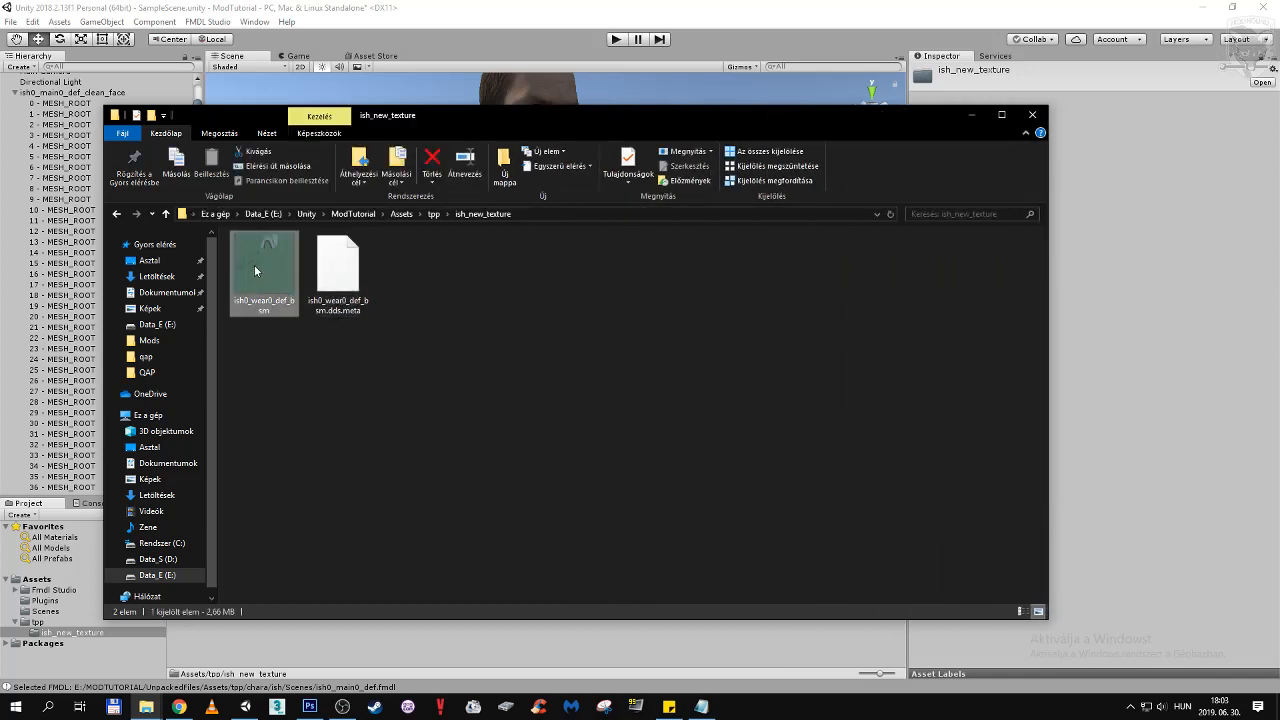
{"action": "right_click", "coordinate": [263, 269]}
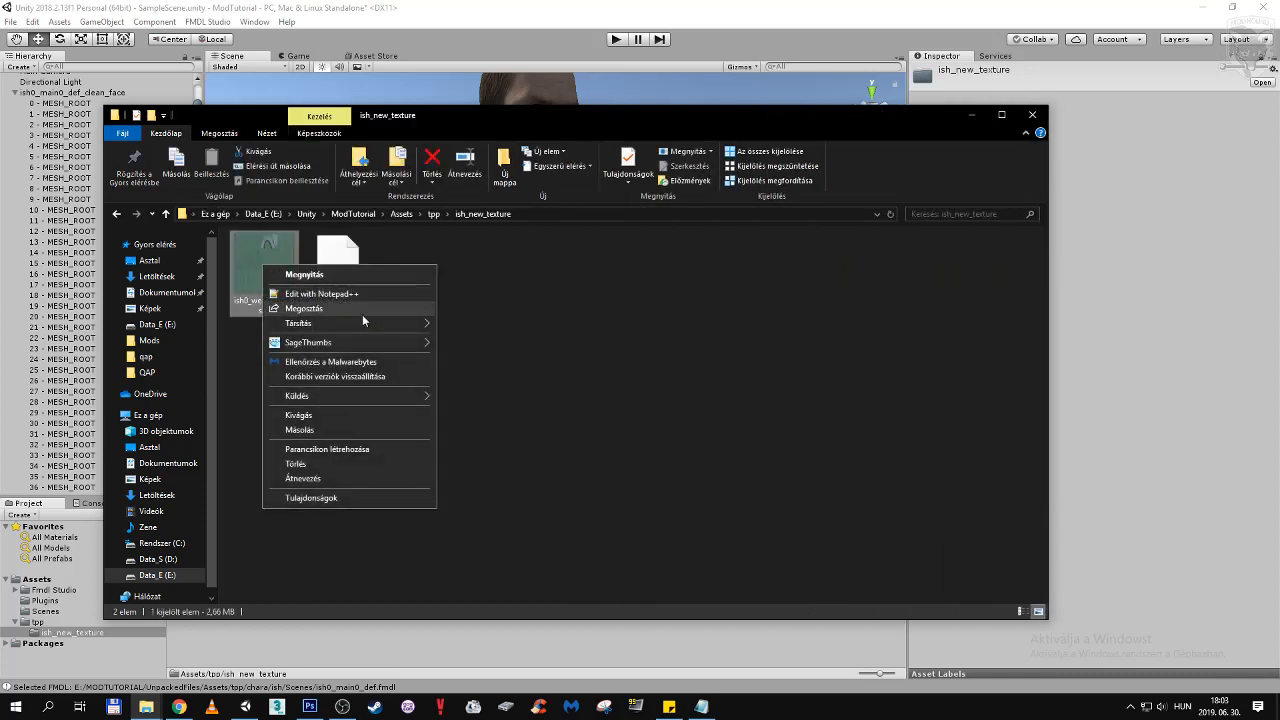
{"action": "mouse_move", "coordinate": [401, 322]}
{"action": "left_click", "coordinate": [489, 324]}
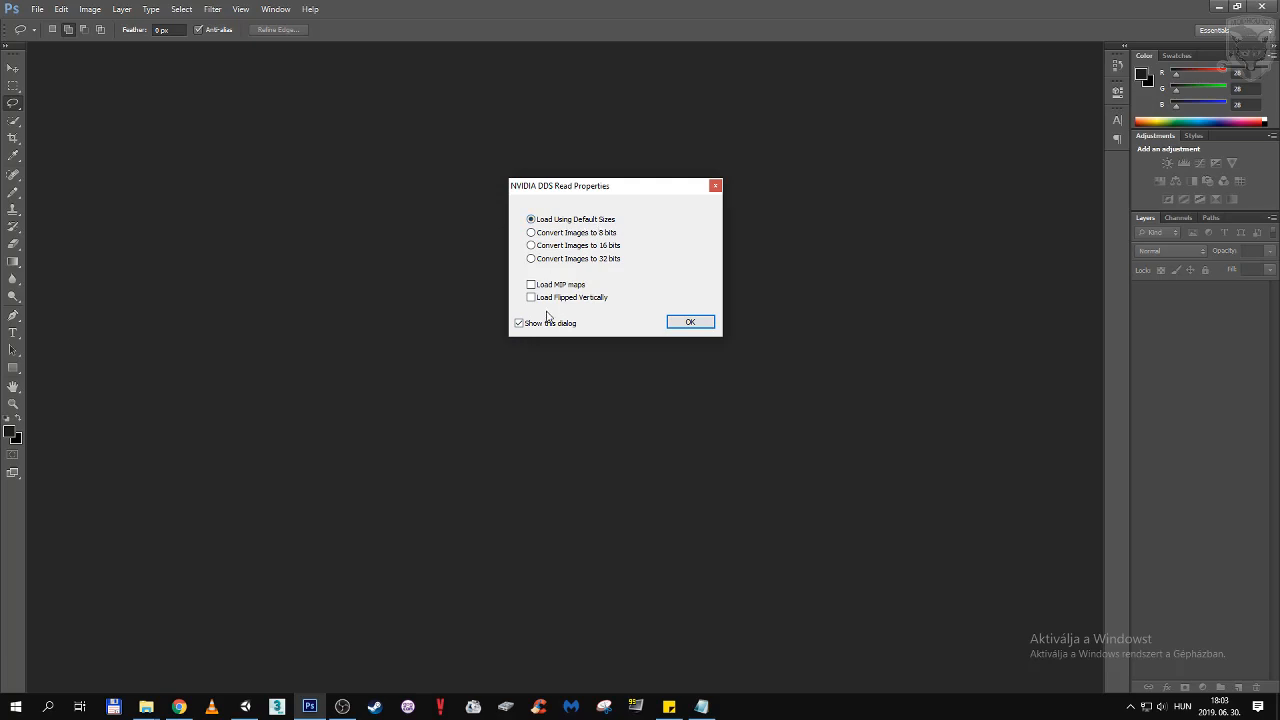
{"action": "left_click", "coordinate": [690, 322]}
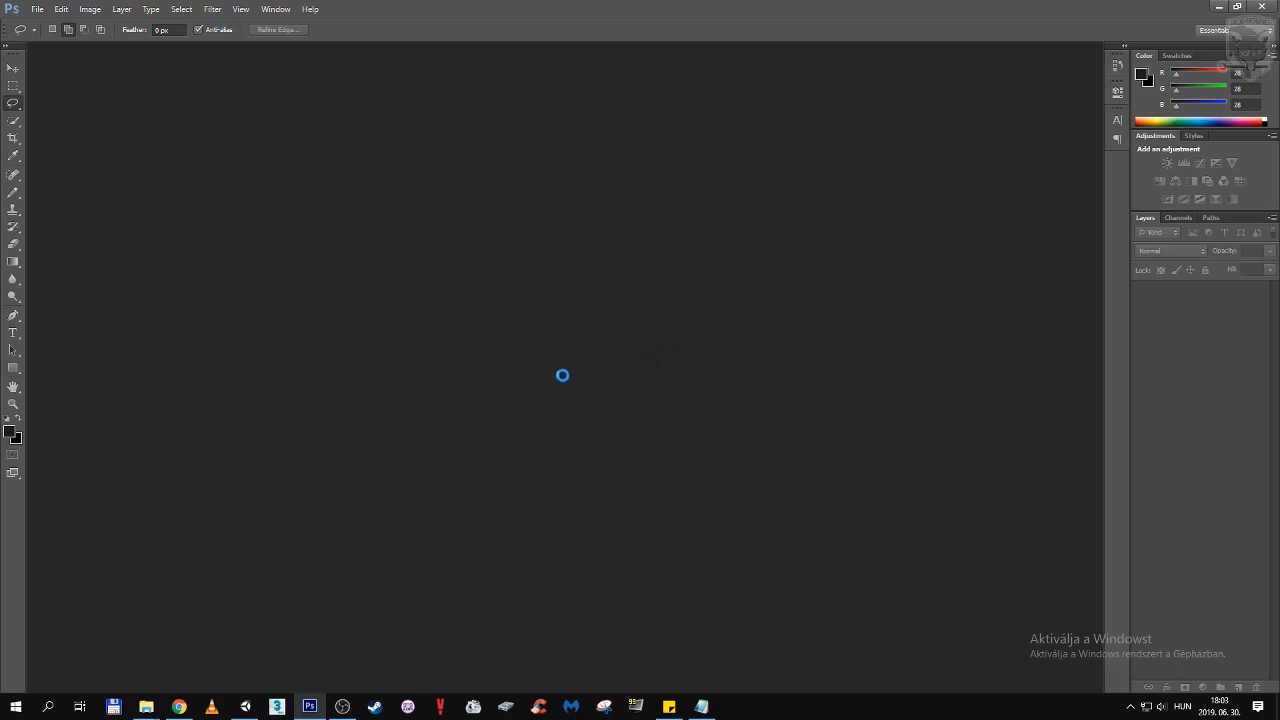
{"action": "left_click", "coordinate": [13, 403]}
{"action": "left_click", "coordinate": [399, 29]}
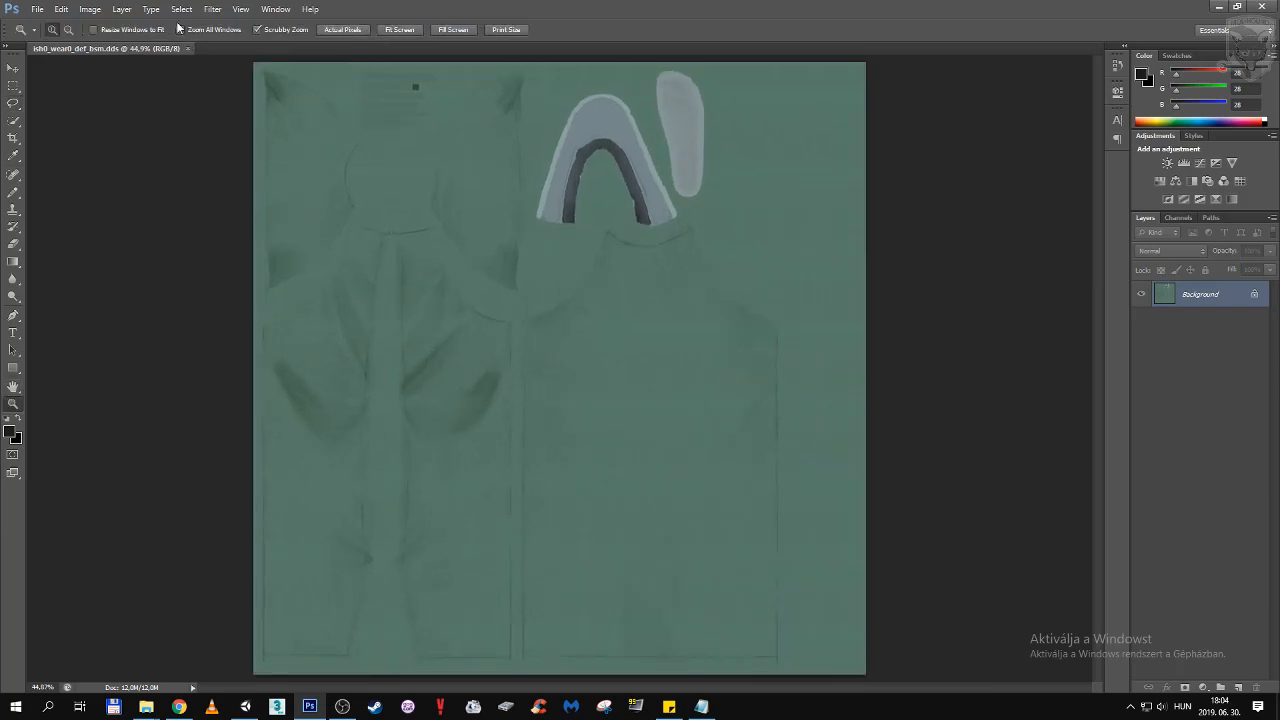
Duplicate the Background layer as "Background copy" in the same document
{"action": "left_click", "coordinate": [121, 9]}
{"action": "left_click", "coordinate": [132, 37]}
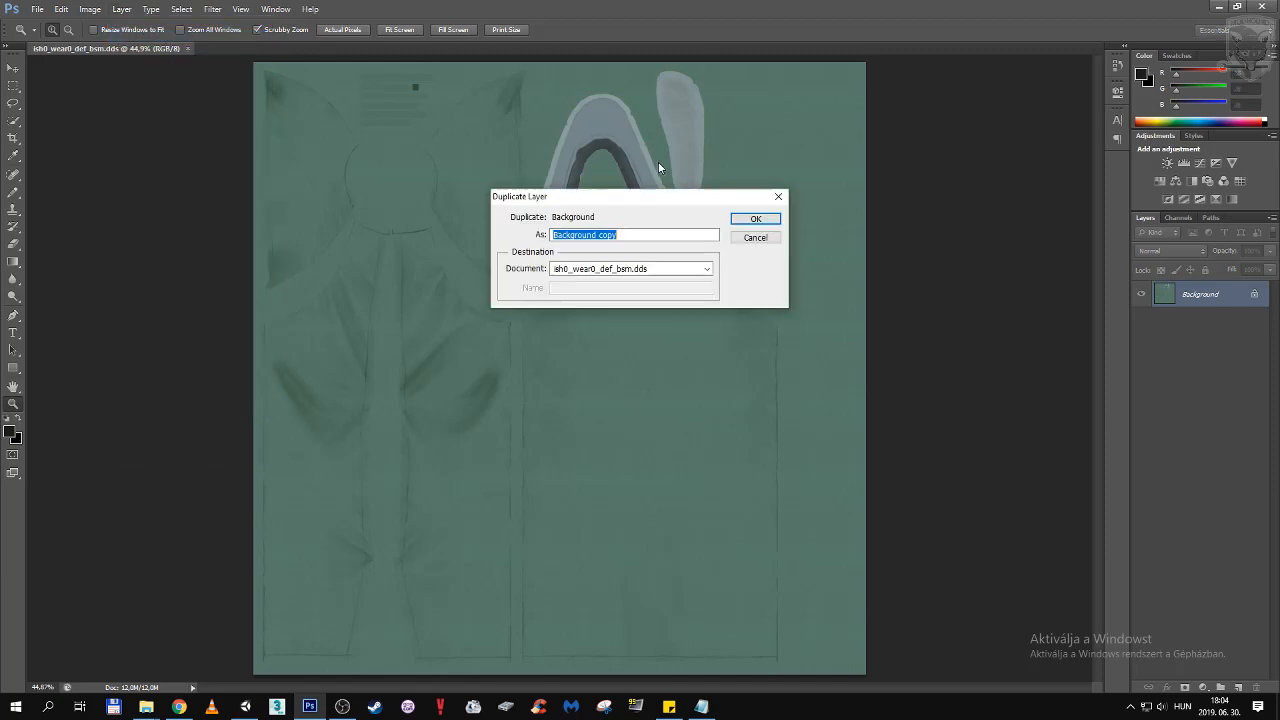
{"action": "left_click", "coordinate": [752, 218]}
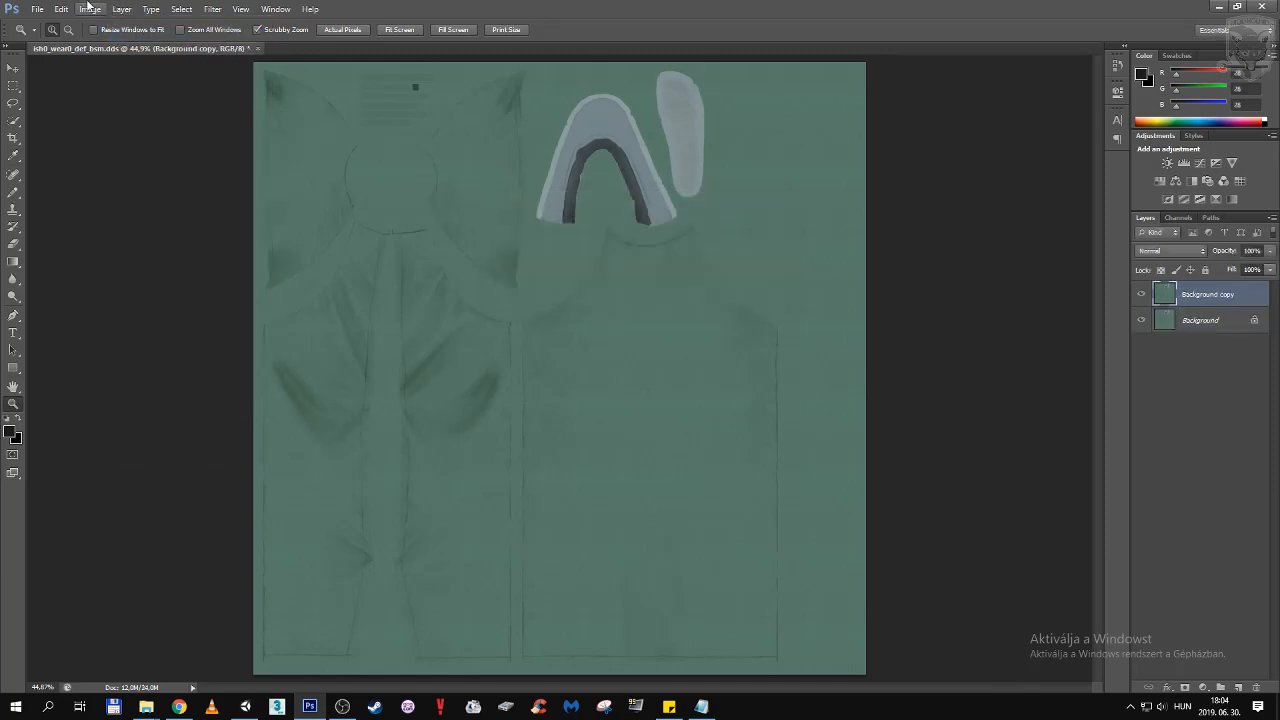
{"action": "left_click", "coordinate": [183, 9]}
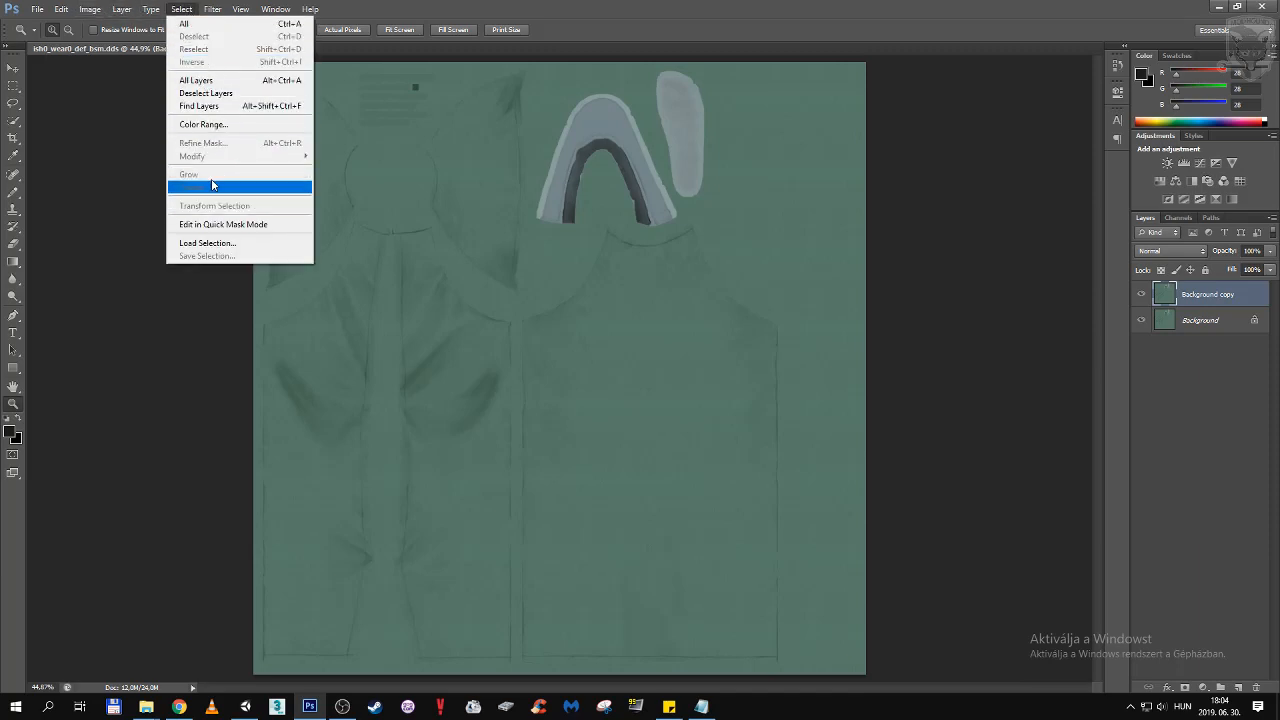
{"action": "left_click", "coordinate": [221, 133]}
{"action": "left_click", "coordinate": [404, 178]}
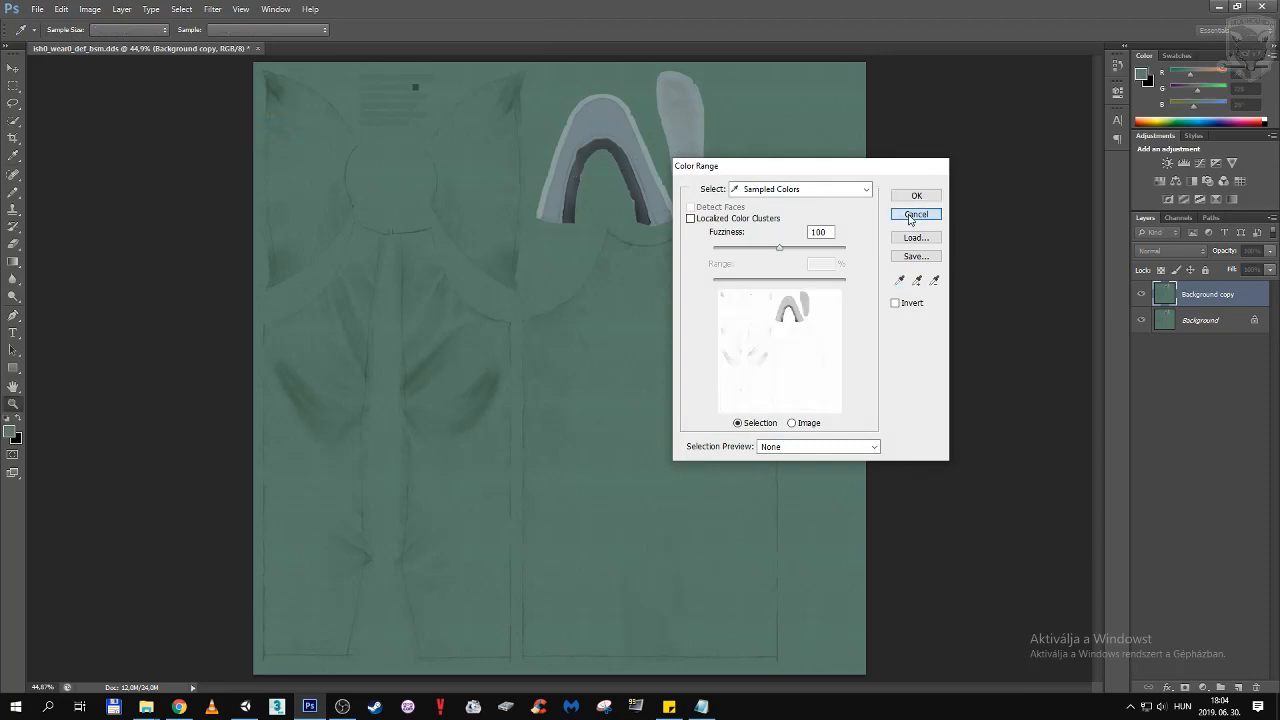
{"action": "left_click", "coordinate": [916, 214]}
Select the grey arch shape, its dark inner band and the neighbouring grey oval together with the Magic Wand tool
{"action": "left_click", "coordinate": [15, 121]}
{"action": "right_click", "coordinate": [24, 126]}
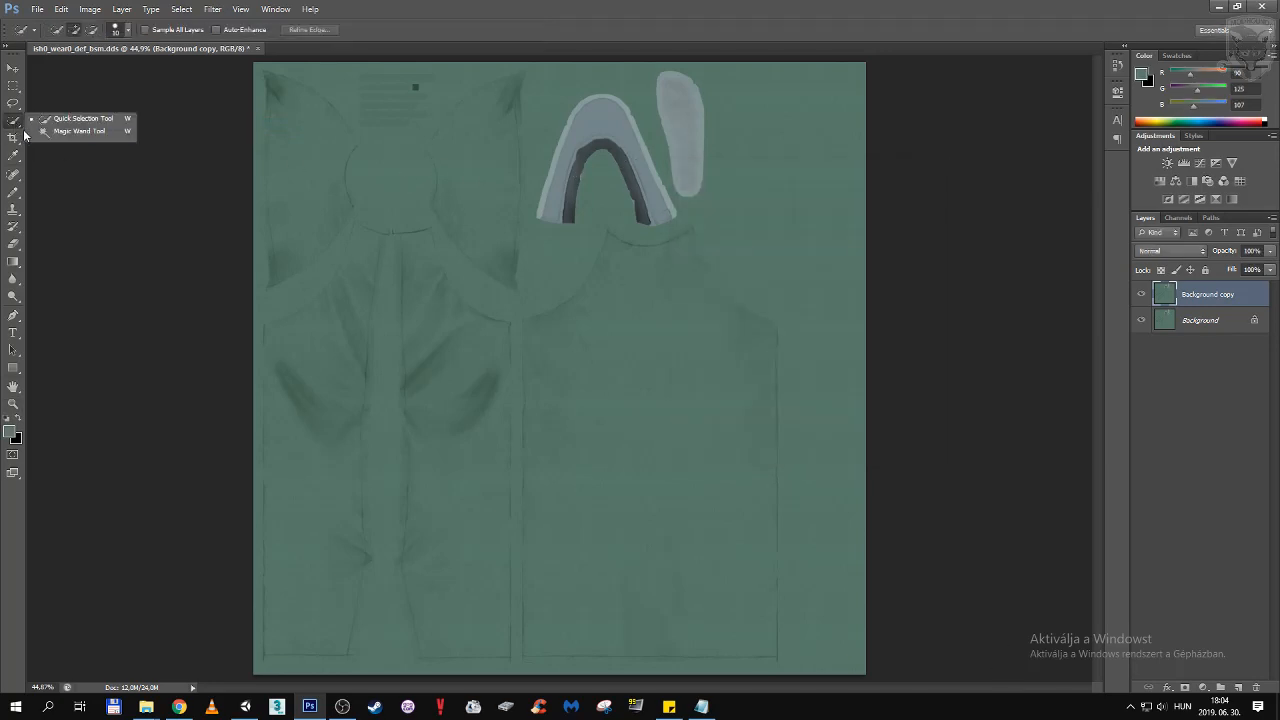
{"action": "left_click", "coordinate": [45, 140]}
{"action": "left_click", "coordinate": [568, 158]}
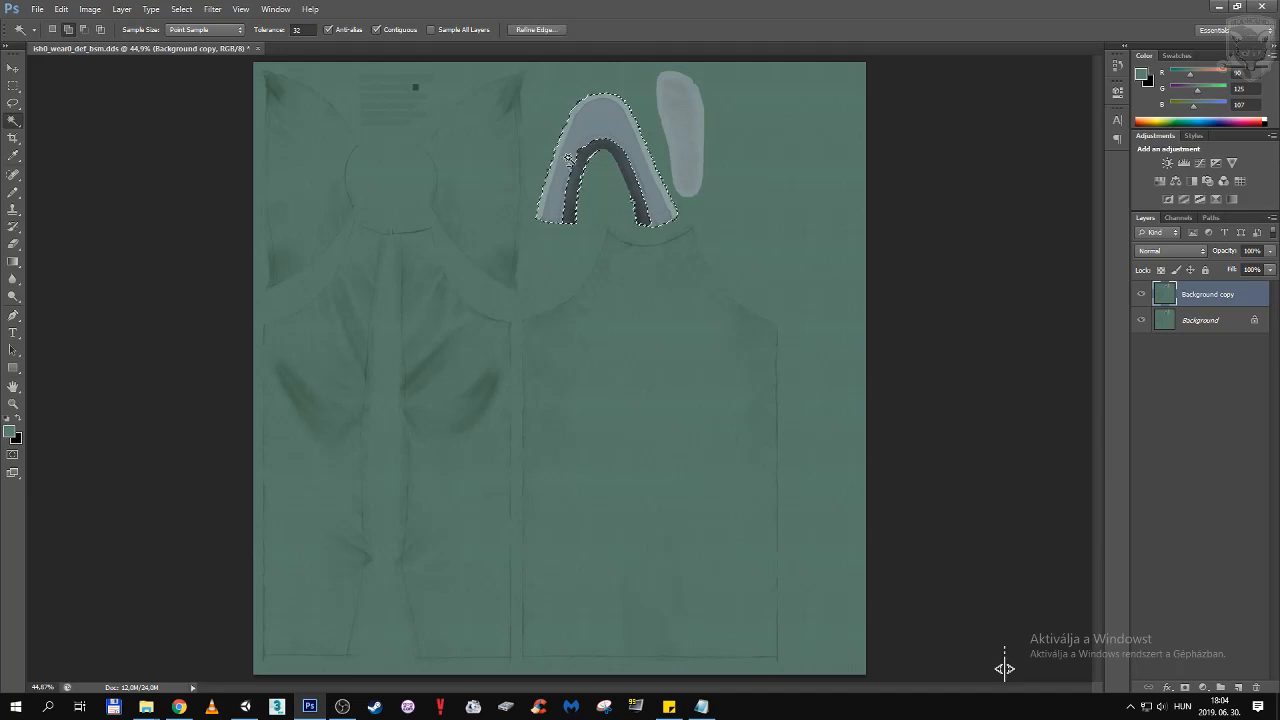
{"action": "left_click", "coordinate": [692, 122], "text": "shift"}
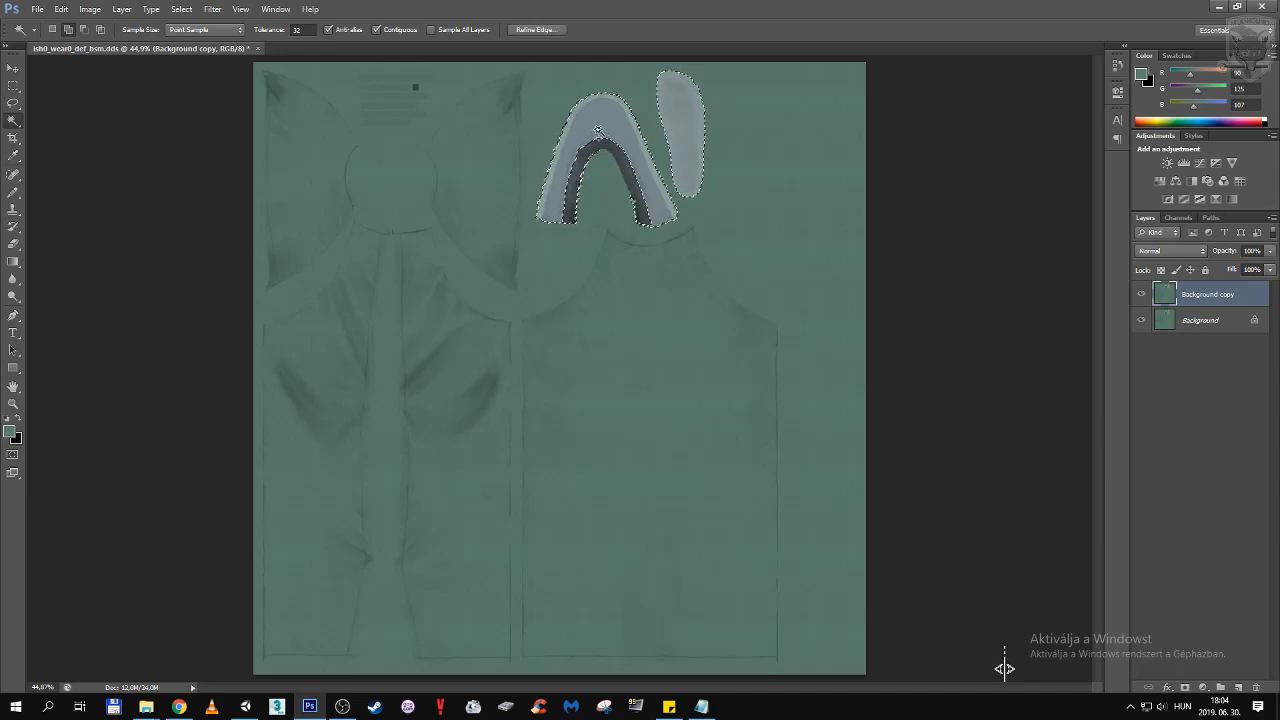
{"action": "left_click", "coordinate": [585, 158], "text": "shift"}
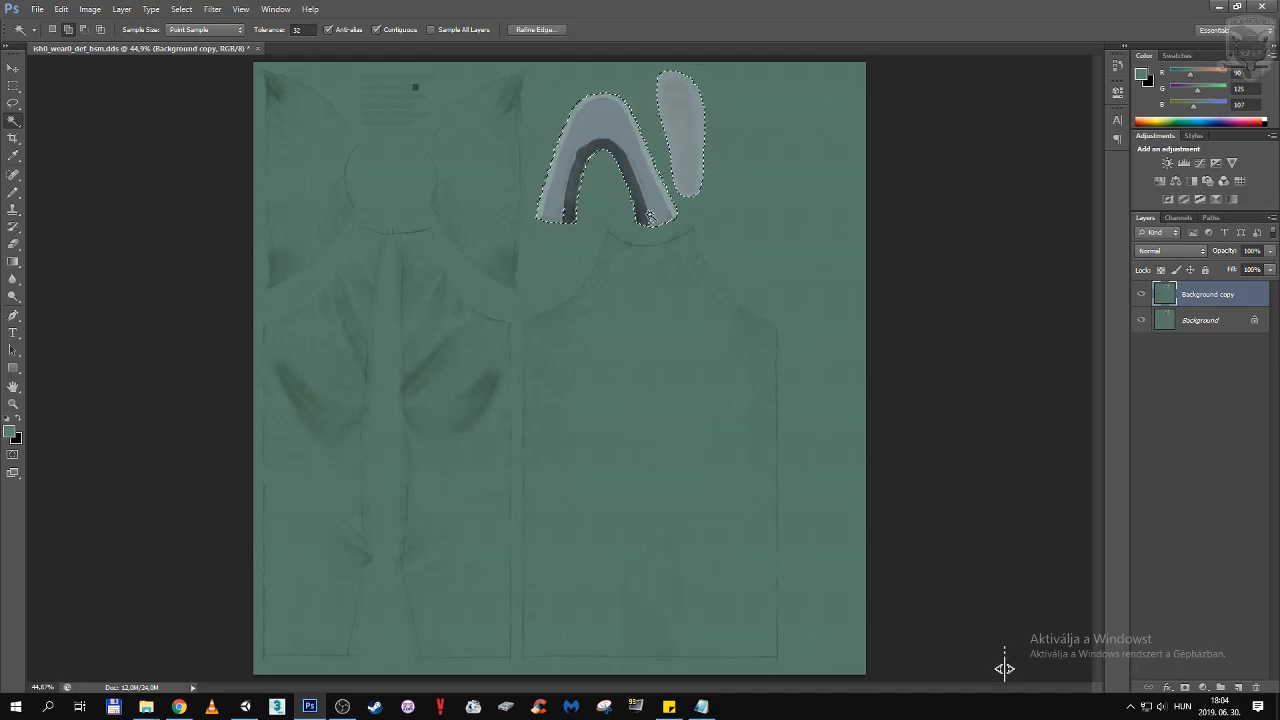
Copy the selected grey shapes from the Background copy layer onto a new layer
{"action": "left_click", "coordinate": [121, 9]}
{"action": "mouse_move", "coordinate": [176, 24]}
{"action": "left_click", "coordinate": [331, 86]}
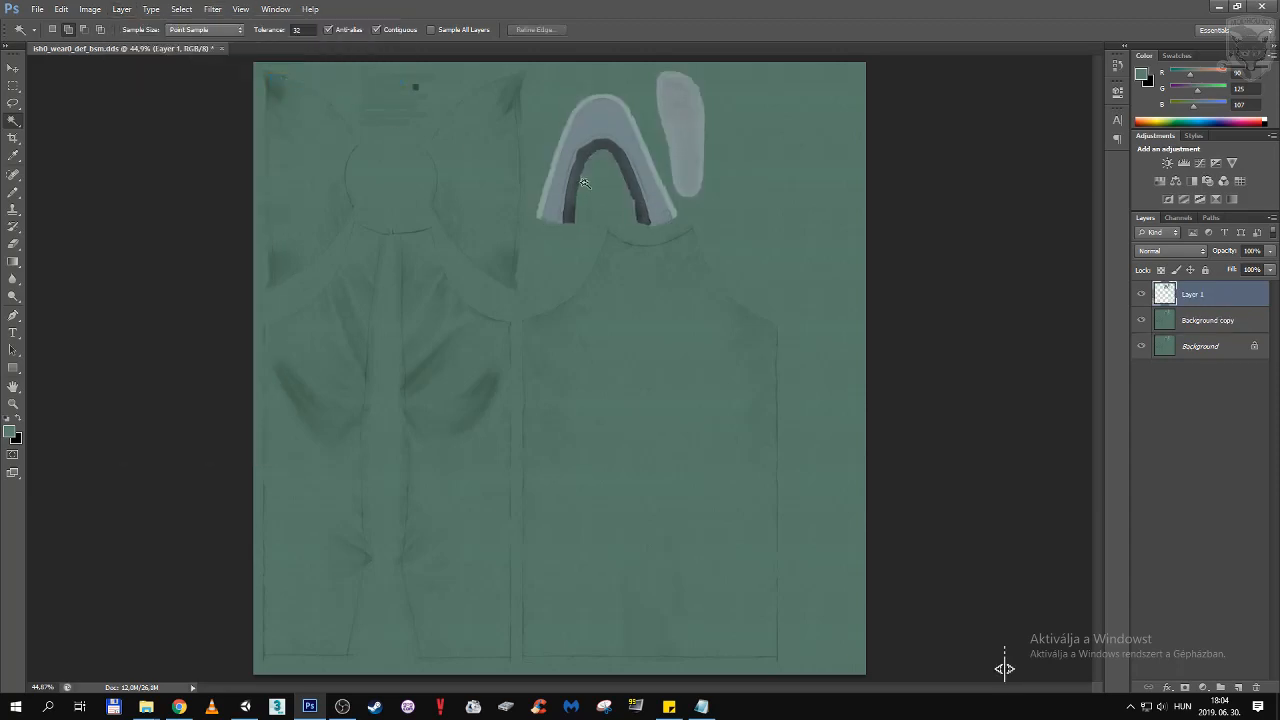
{"action": "left_click", "coordinate": [91, 10]}
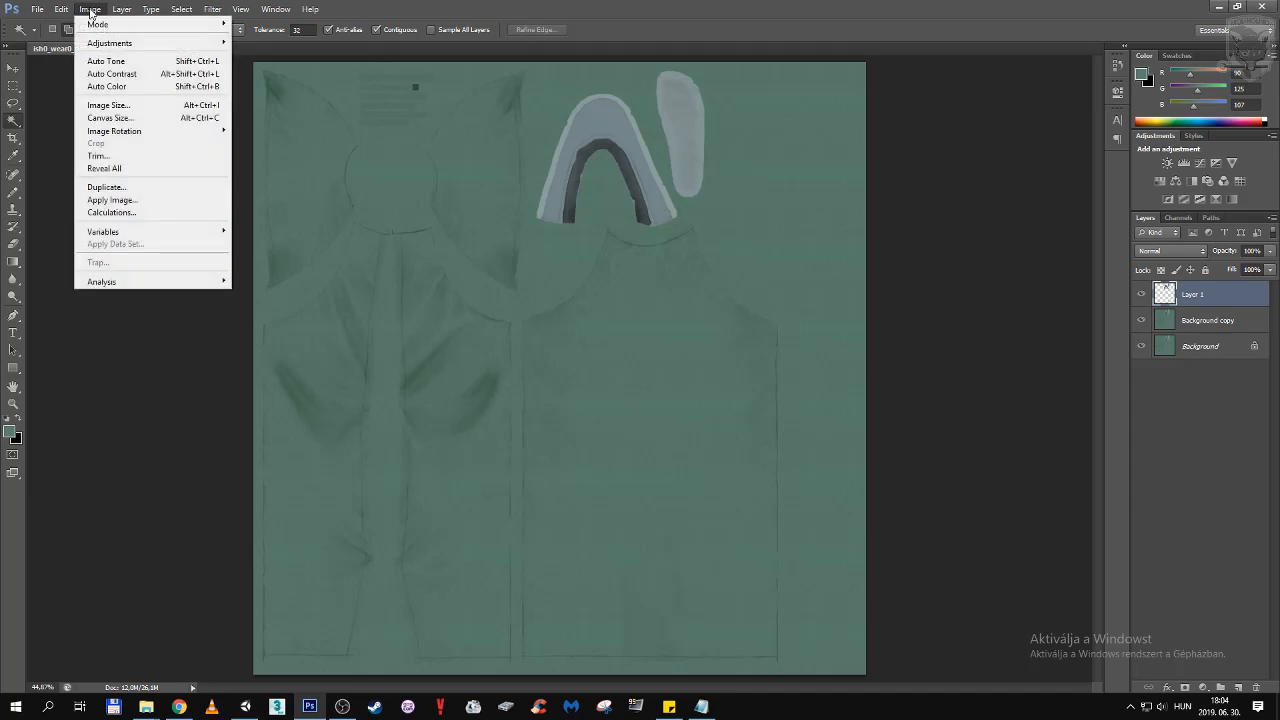
{"action": "left_click", "coordinate": [91, 10]}
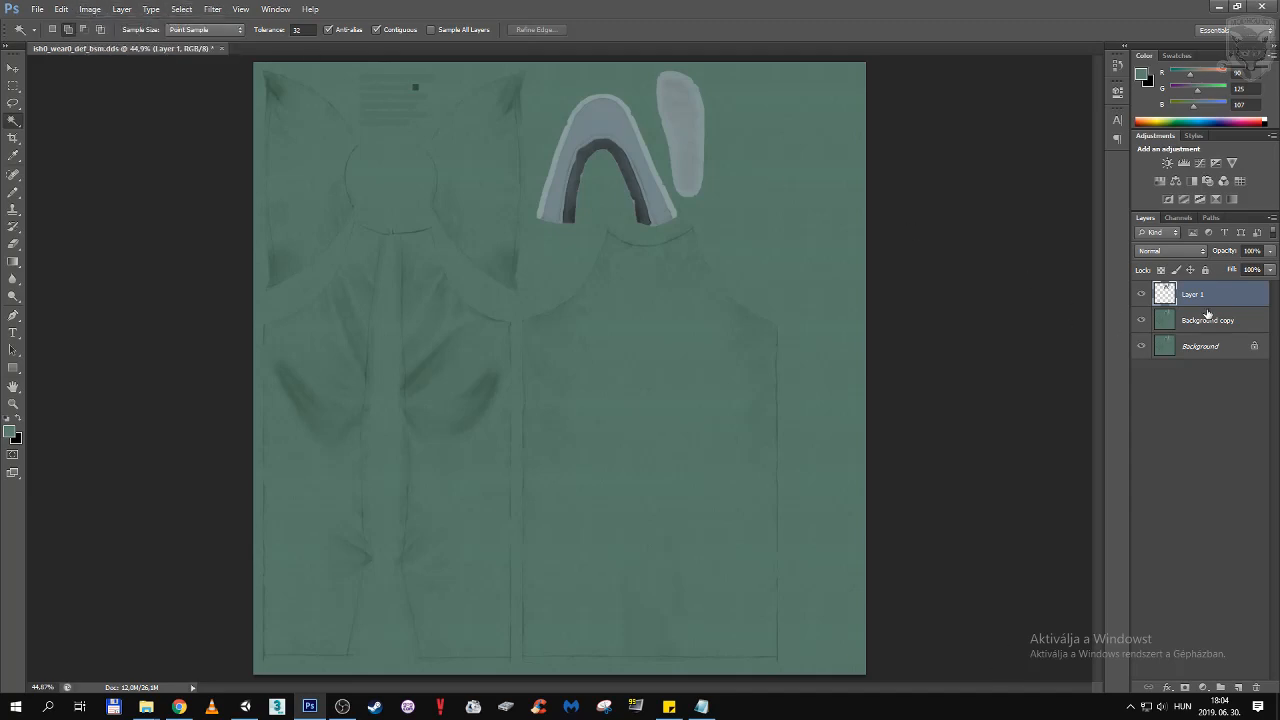
Add a Pattern Overlay layer style to the Background copy layer using the brown leopard-print pattern
{"action": "left_click", "coordinate": [1207, 320]}
{"action": "left_click", "coordinate": [122, 9]}
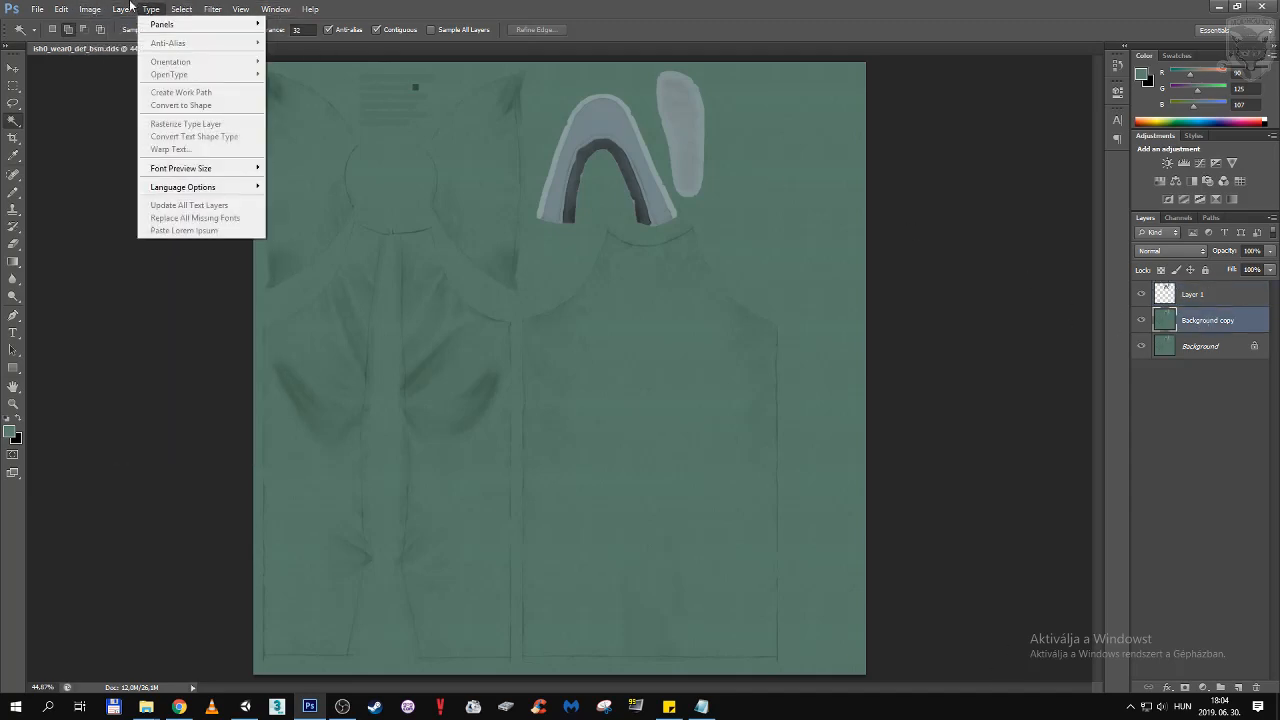
{"action": "mouse_move", "coordinate": [220, 82]}
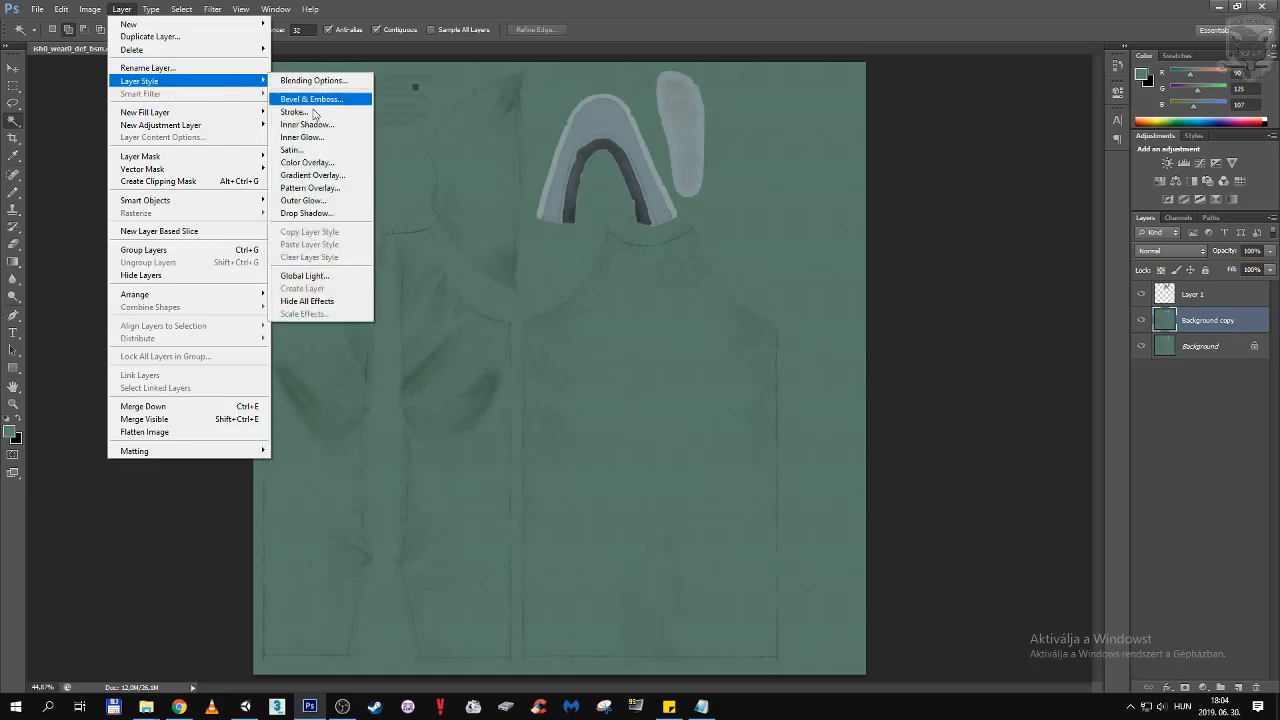
{"action": "left_click", "coordinate": [318, 188]}
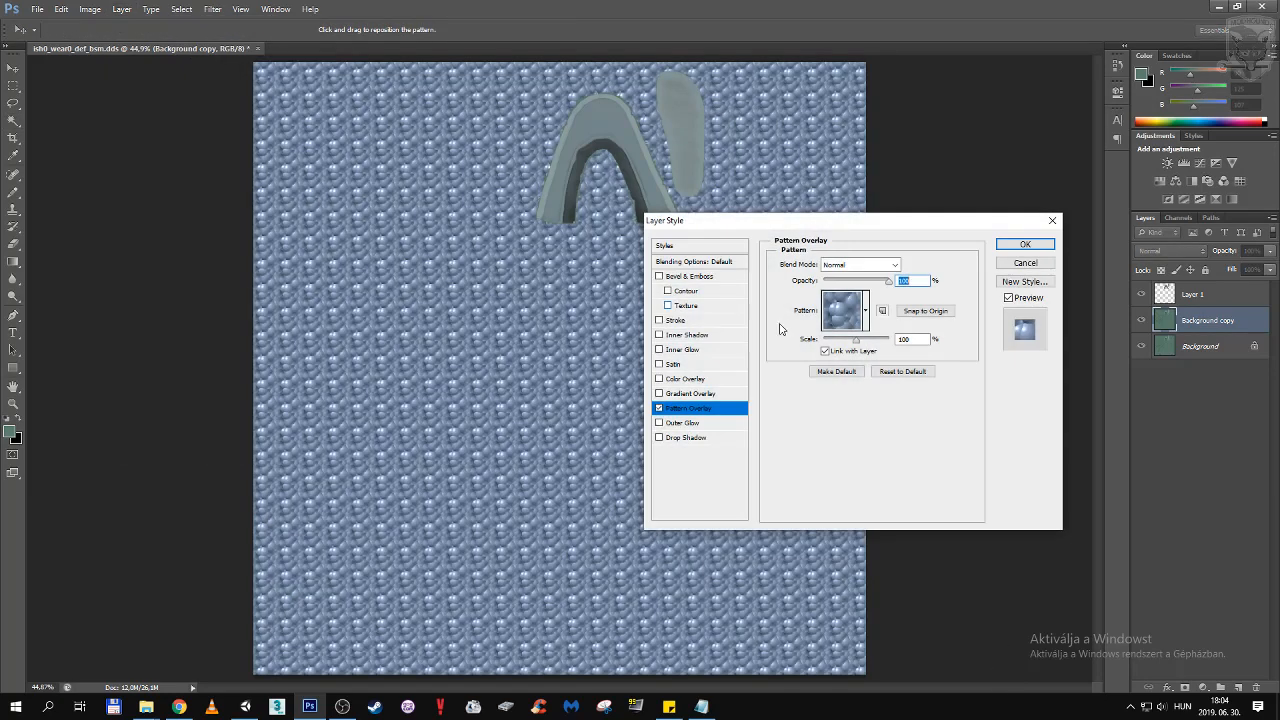
{"action": "left_click", "coordinate": [839, 320]}
{"action": "left_click_drag", "start_coordinate": [905, 363], "coordinate": [905, 388]}
{"action": "left_click", "coordinate": [866, 368]}
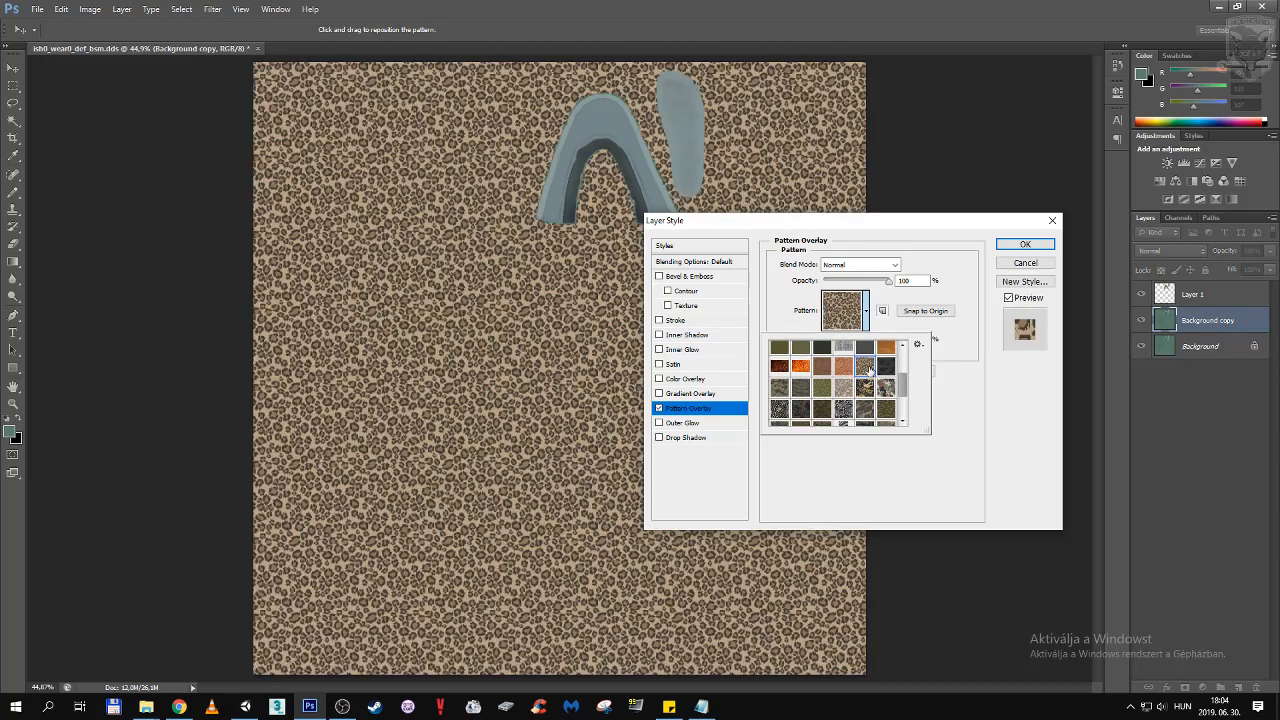
Set the pattern overlay's blend mode to Overlay
{"action": "left_click", "coordinate": [919, 247]}
{"action": "left_click", "coordinate": [860, 264]}
{"action": "left_click", "coordinate": [862, 436]}
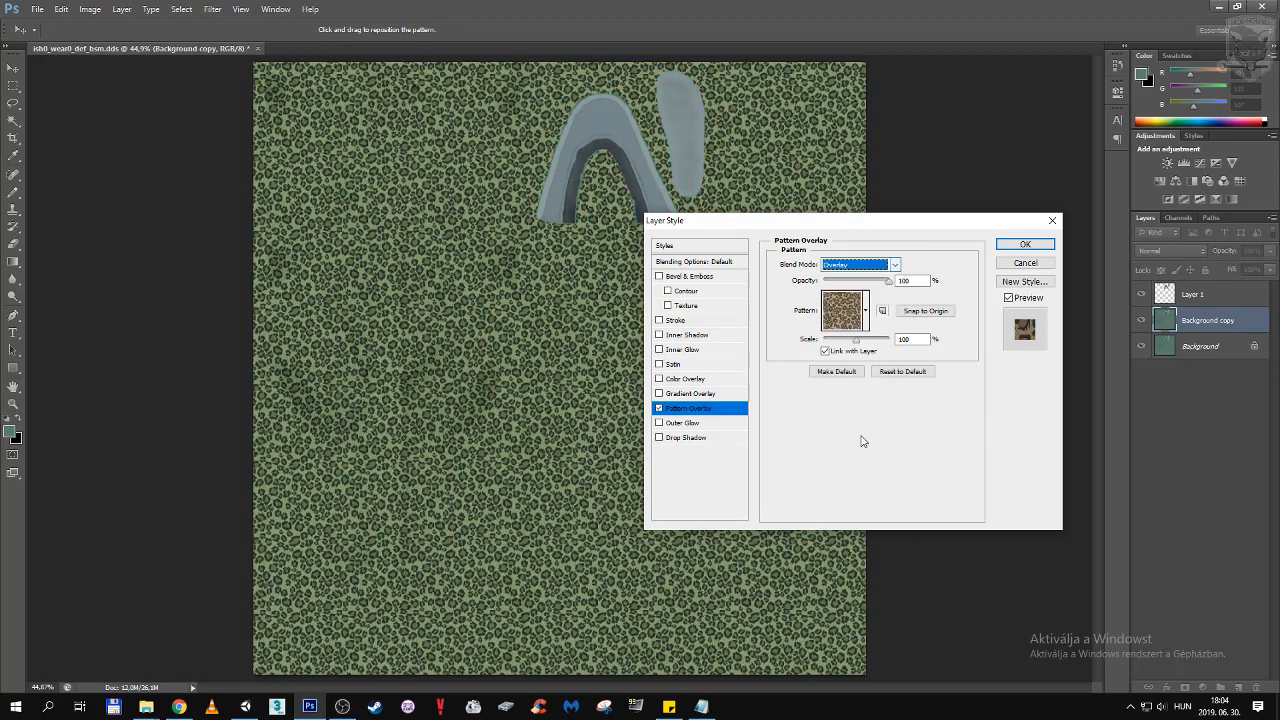
Try the Soft Light, Hard Light, Darken and Lighten blend modes on the pattern overlay and return it to Overlay
{"action": "left_click", "coordinate": [868, 264]}
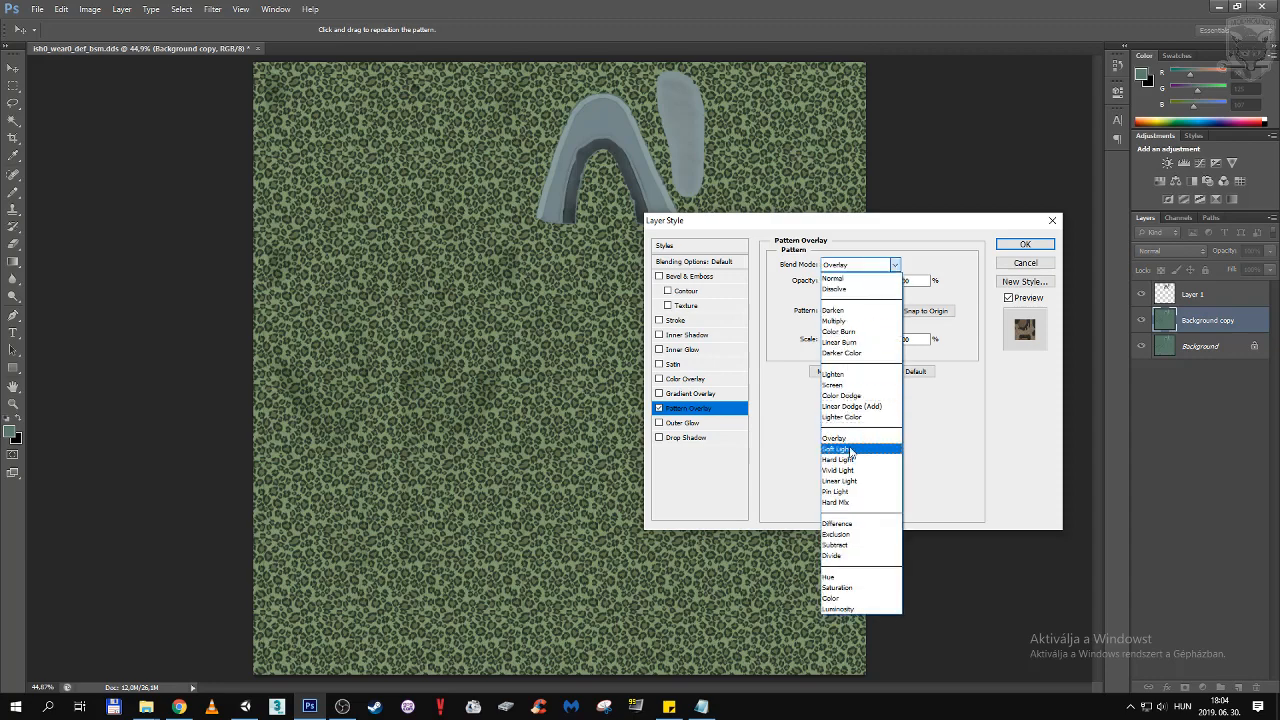
{"action": "left_click", "coordinate": [848, 455]}
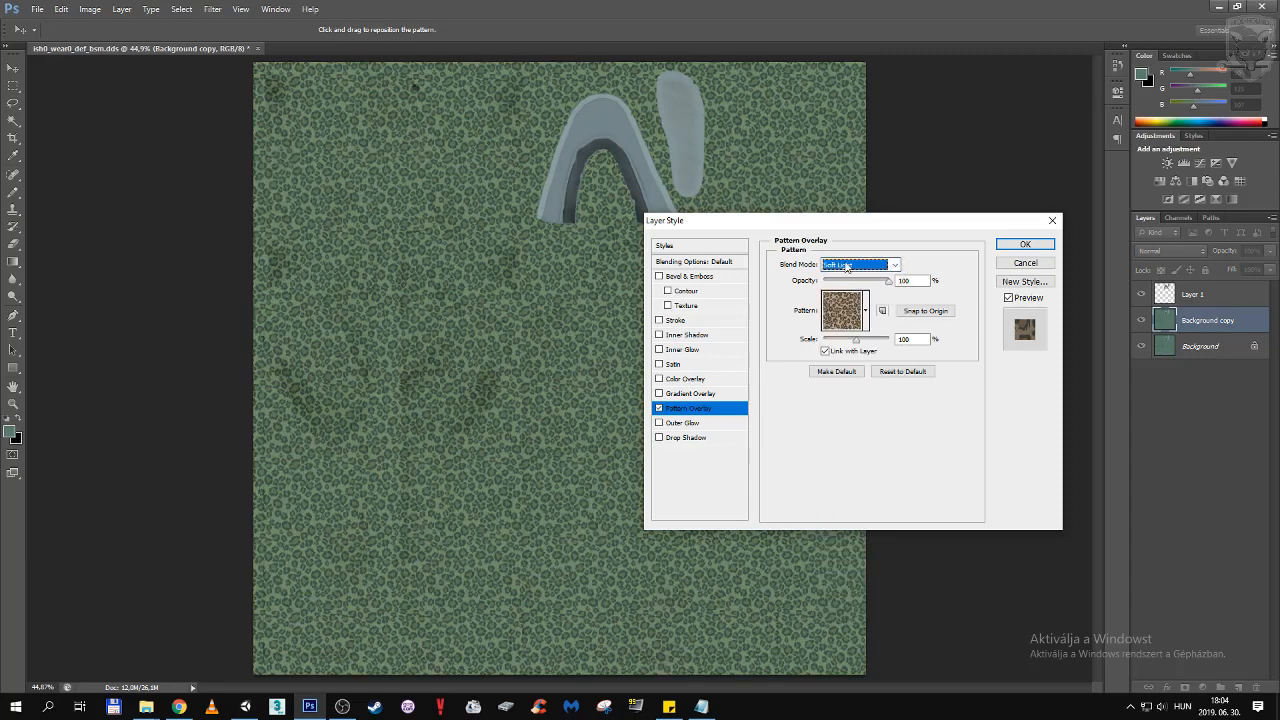
{"action": "left_click", "coordinate": [858, 264]}
{"action": "left_click", "coordinate": [848, 460]}
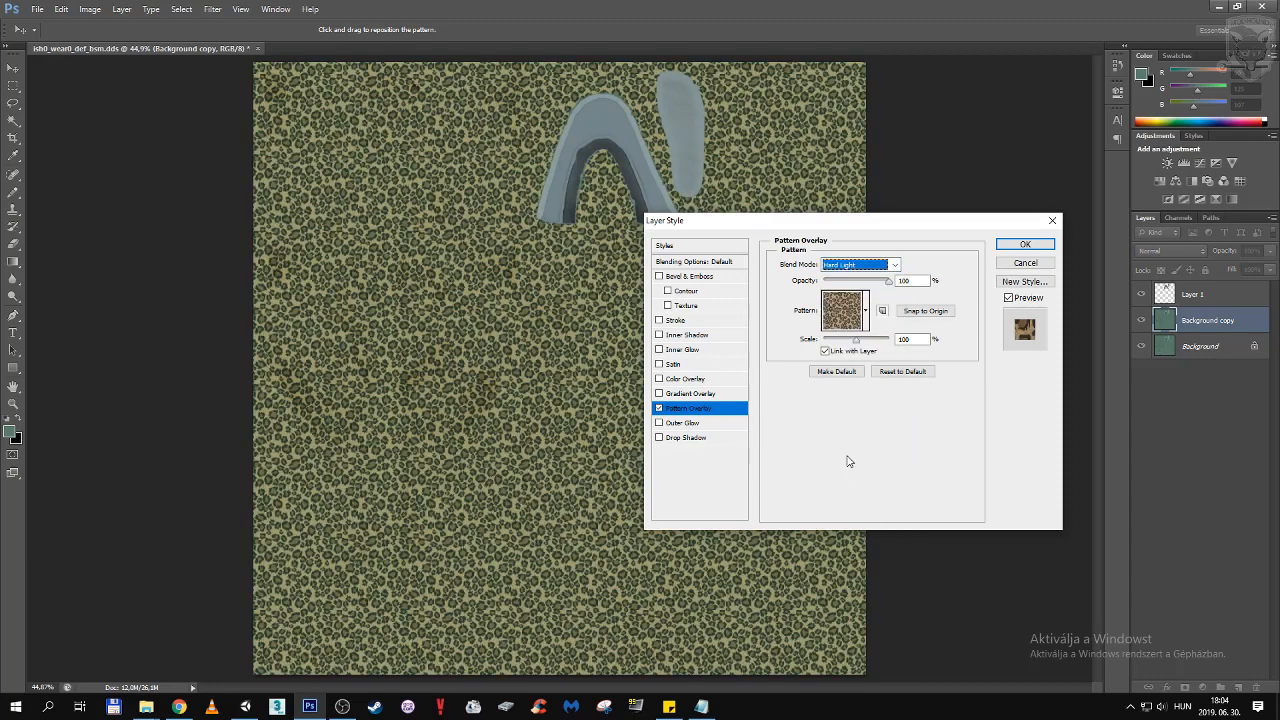
{"action": "left_click", "coordinate": [858, 264]}
{"action": "left_click", "coordinate": [855, 298]}
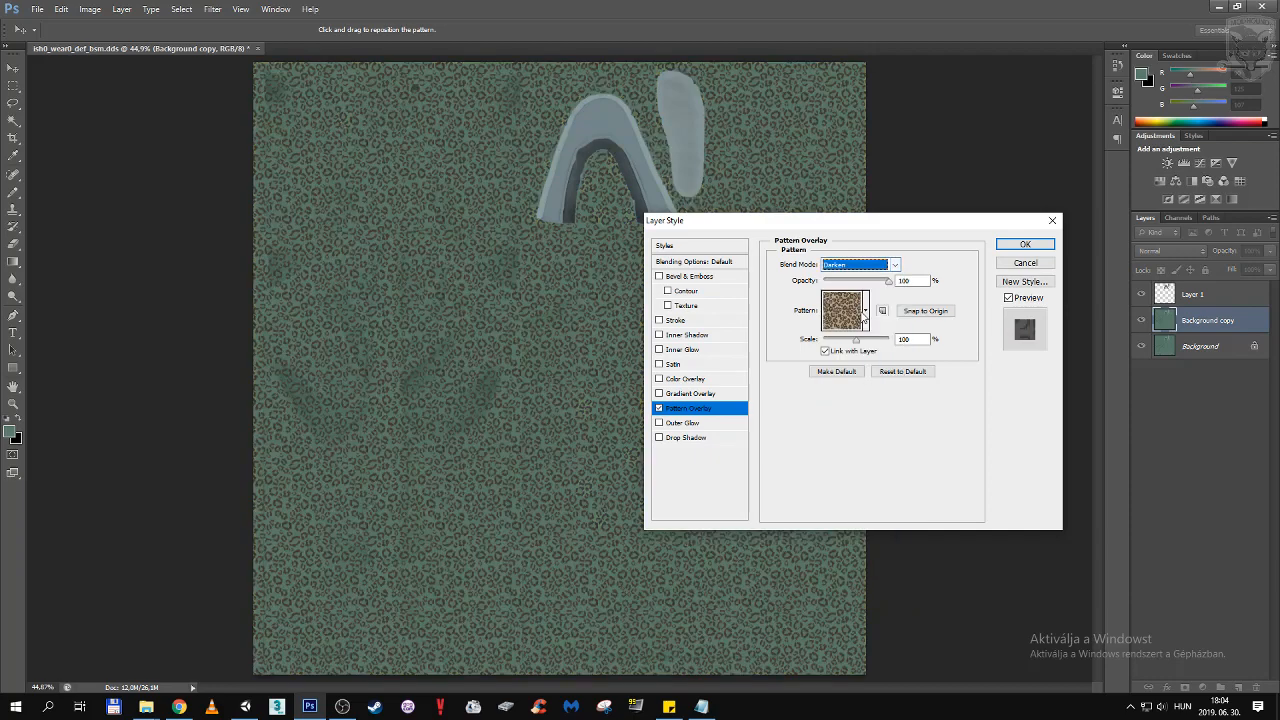
{"action": "left_click", "coordinate": [883, 263]}
{"action": "left_click", "coordinate": [850, 369]}
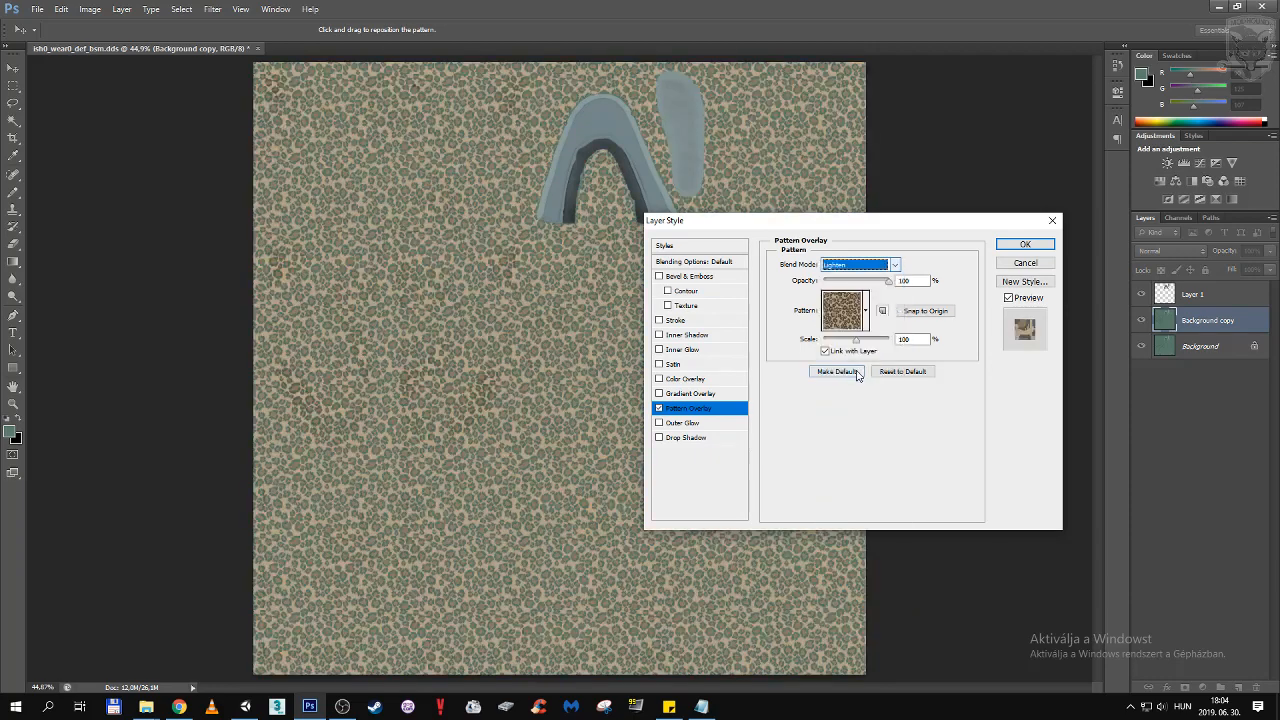
{"action": "left_click", "coordinate": [858, 264]}
{"action": "left_click", "coordinate": [845, 440]}
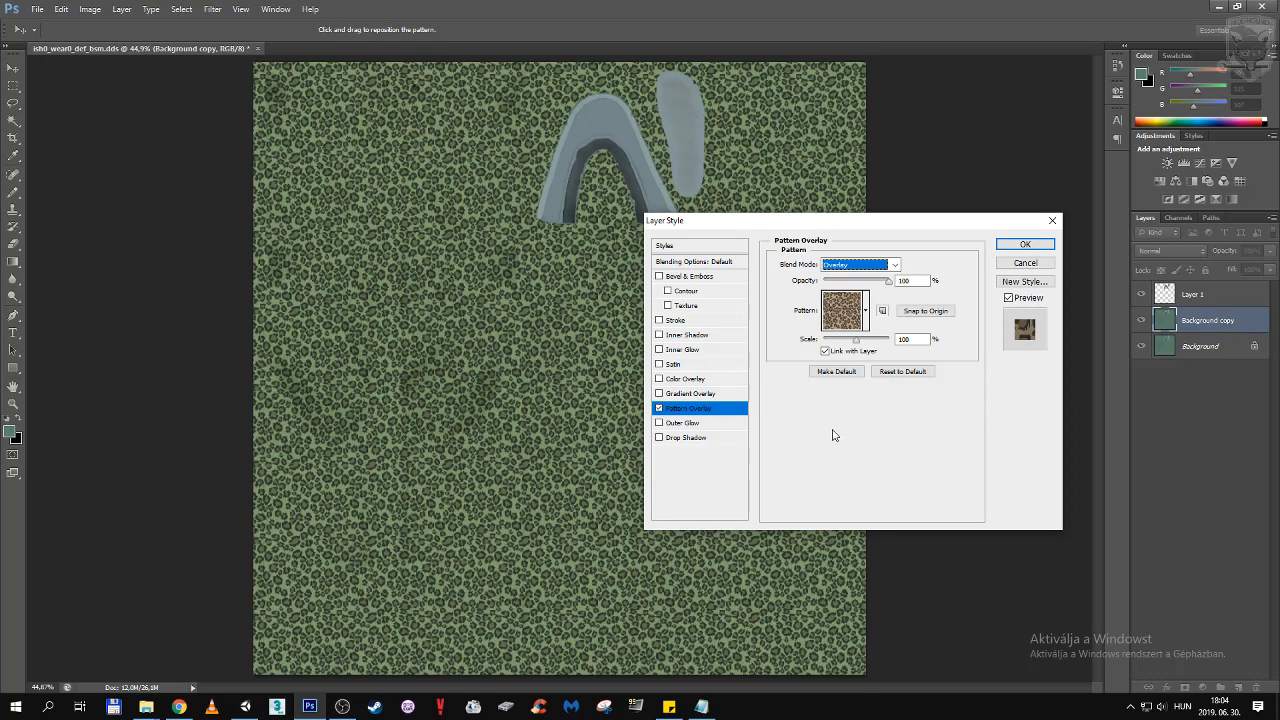
Accept the pattern overlay settings and desaturate the Background copy layer
{"action": "left_click", "coordinate": [1040, 244]}
{"action": "key", "text": "w"}
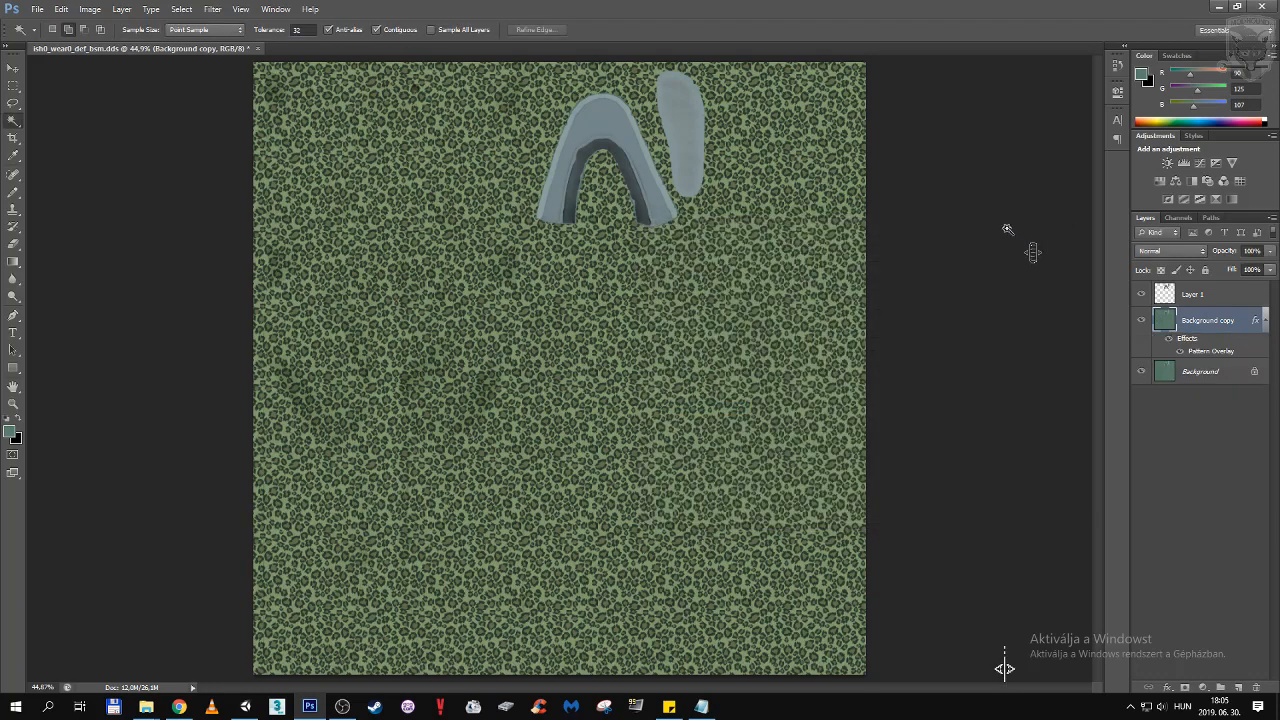
{"action": "left_click", "coordinate": [90, 9]}
{"action": "mouse_move", "coordinate": [150, 43]}
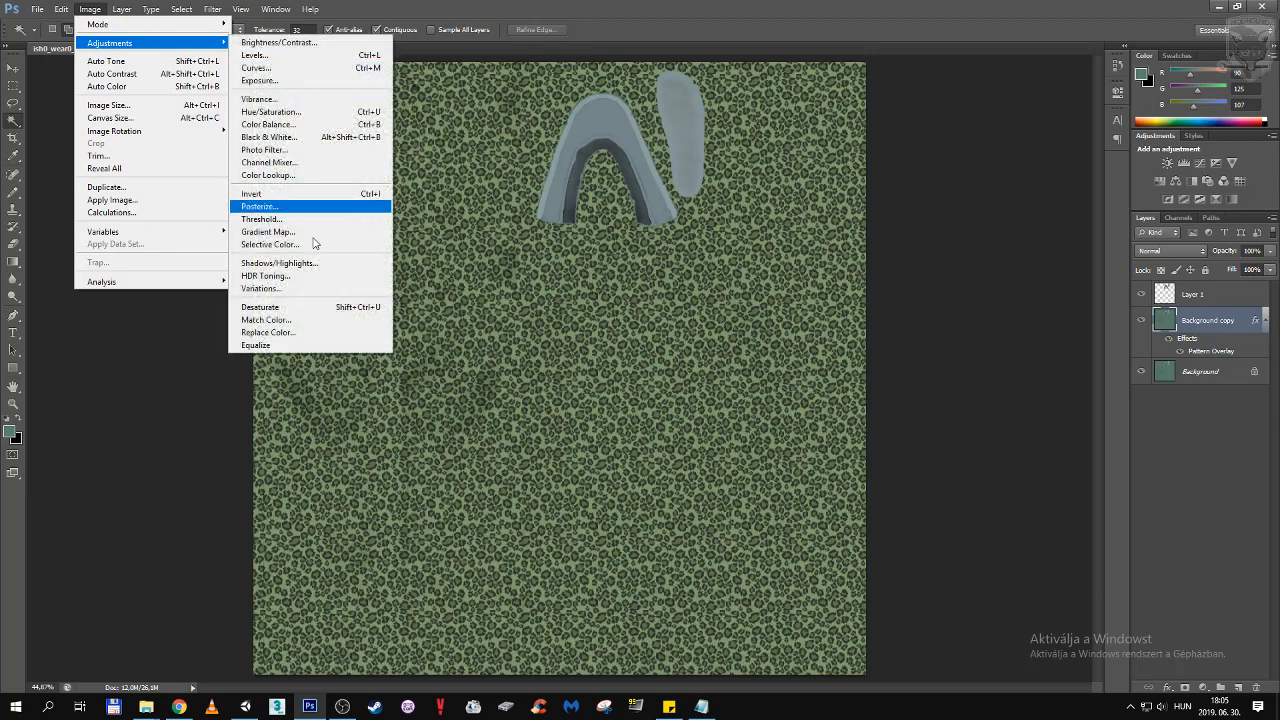
{"action": "left_click", "coordinate": [312, 306]}
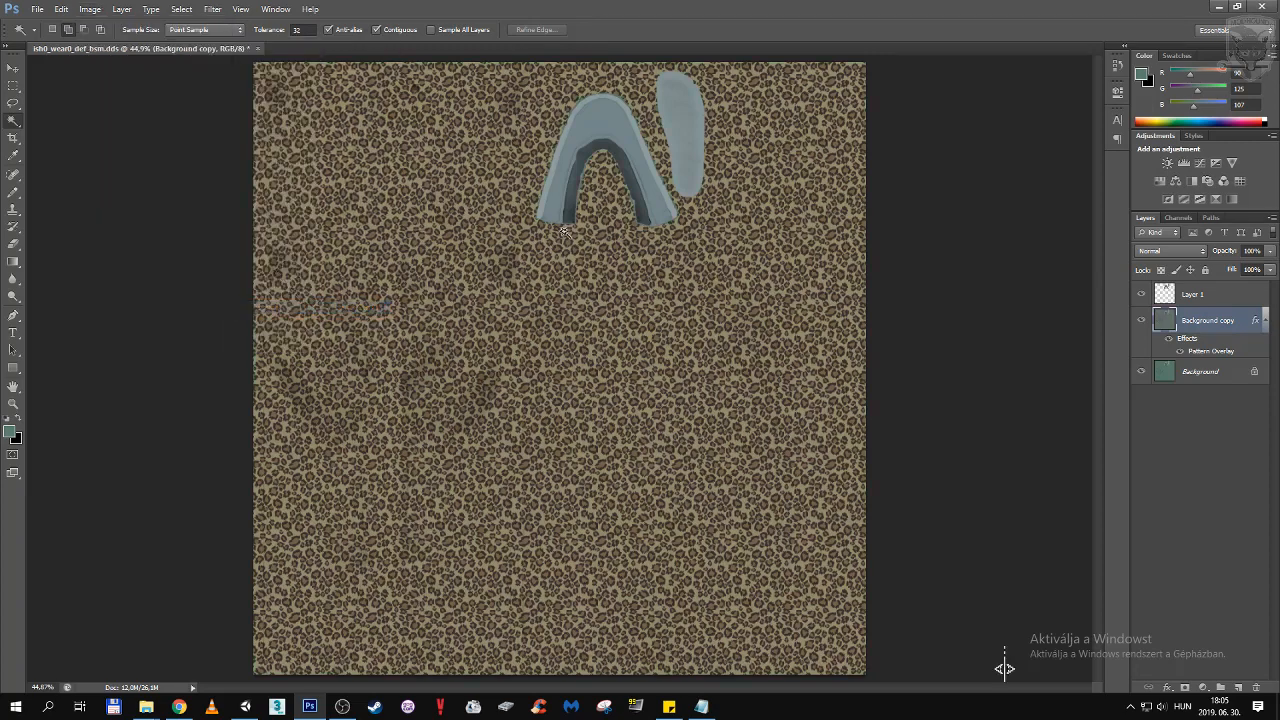
Recolour the grey-blue shapes on Layer 1 to purple with a Color Balance adjustment
{"action": "left_click", "coordinate": [1192, 292]}
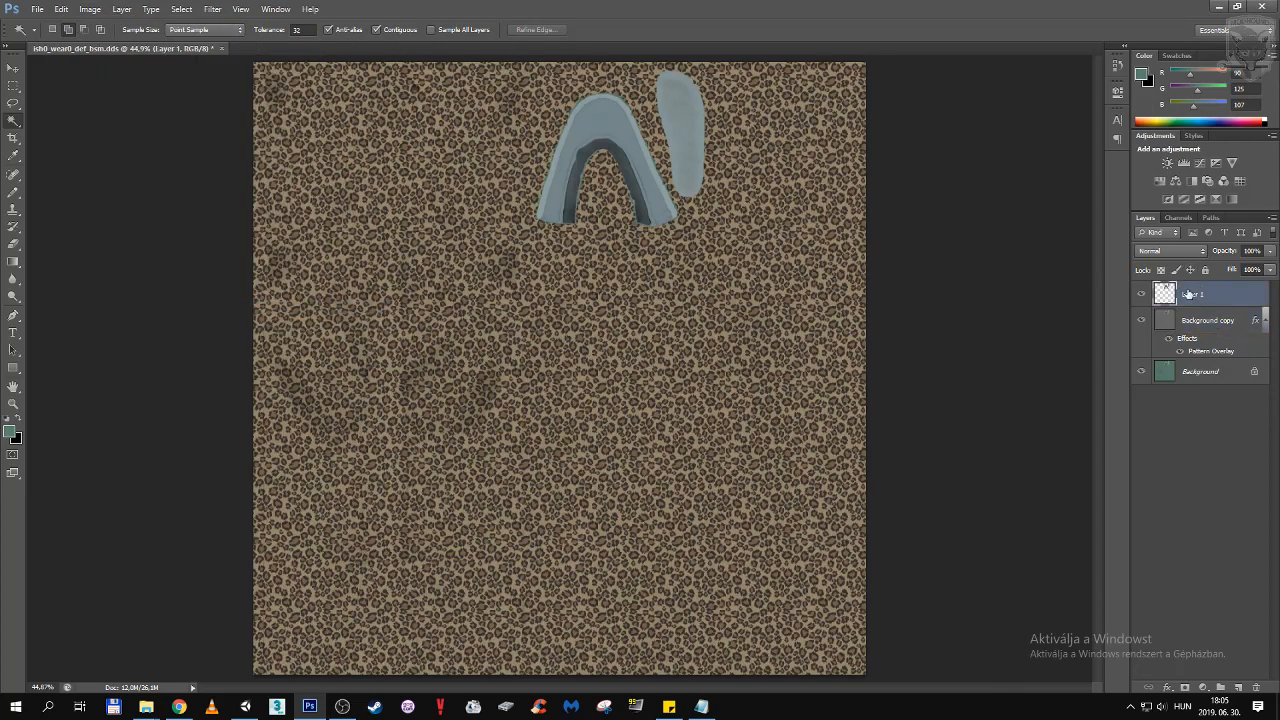
{"action": "left_click", "coordinate": [92, 9]}
{"action": "mouse_move", "coordinate": [162, 44]}
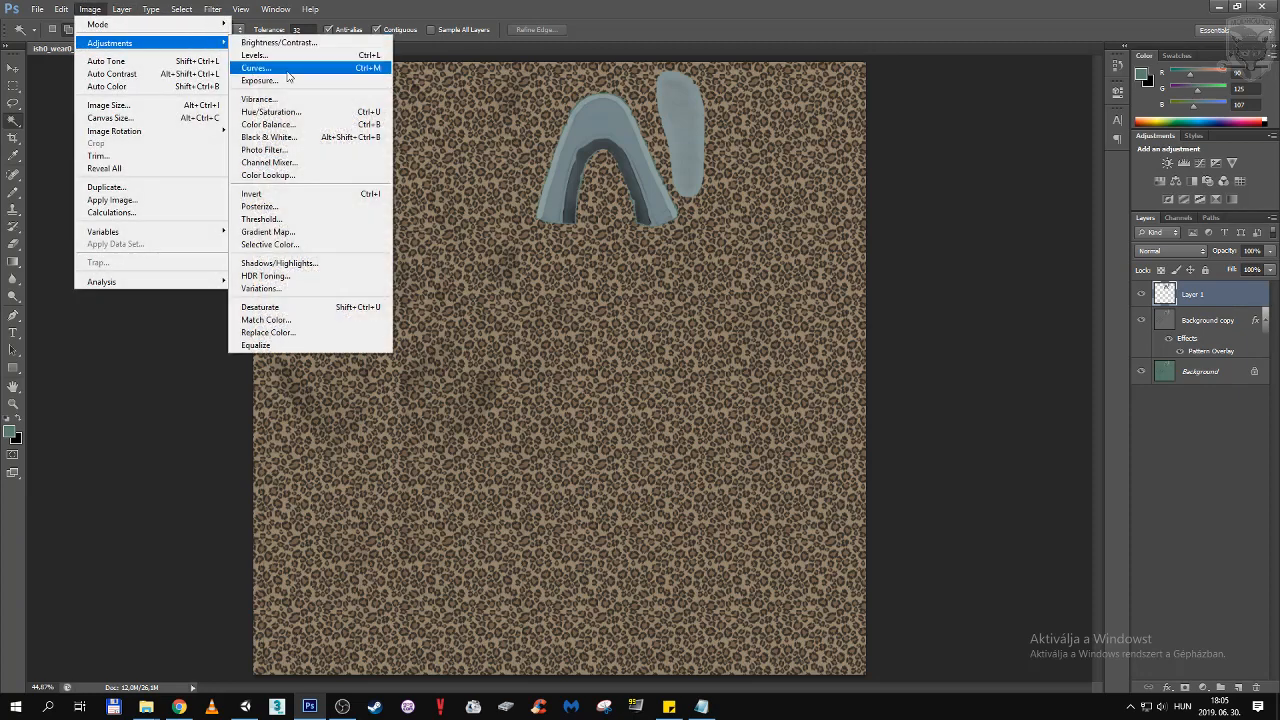
{"action": "left_click", "coordinate": [266, 124]}
{"action": "mouse_move", "coordinate": [737, 283]}
{"action": "left_mouse_down"}
{"action": "mouse_move", "coordinate": [667, 293]}
{"action": "mouse_move", "coordinate": [770, 300]}
{"action": "mouse_move", "coordinate": [713, 268]}
{"action": "mouse_move", "coordinate": [754, 268]}
{"action": "left_mouse_up"}
{"action": "left_click", "coordinate": [879, 236]}
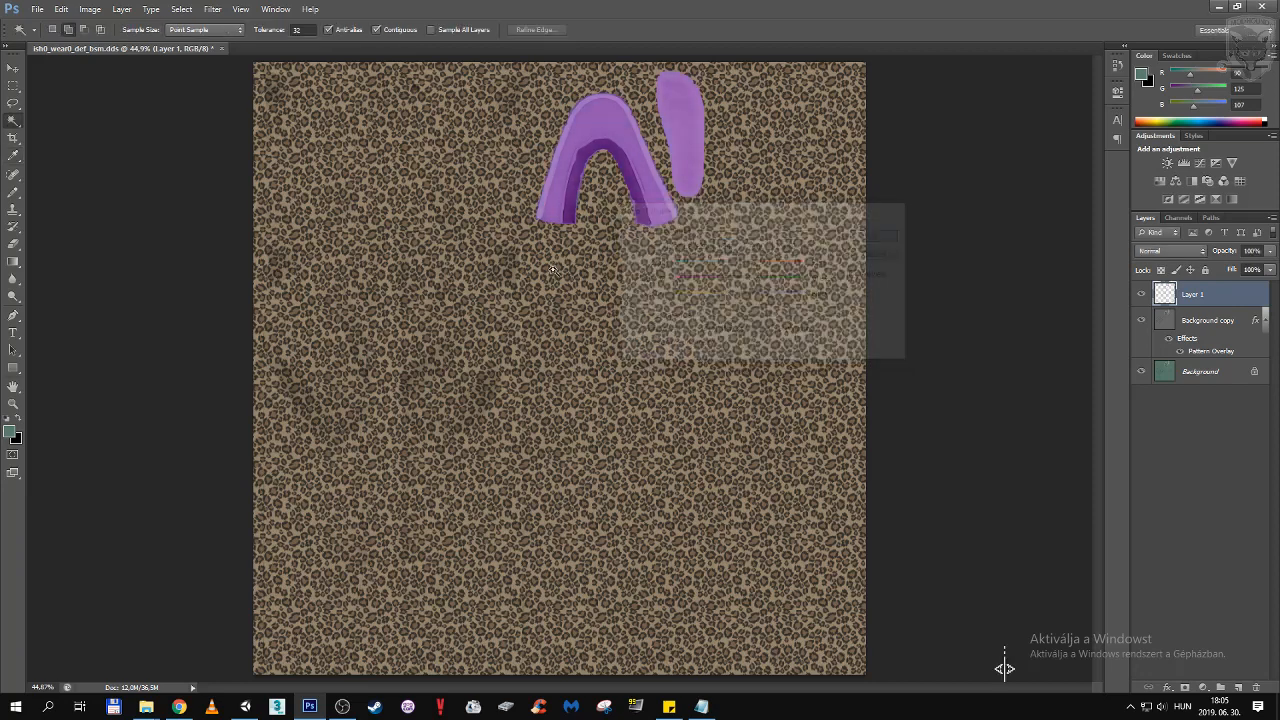
{"action": "key", "text": "z"}
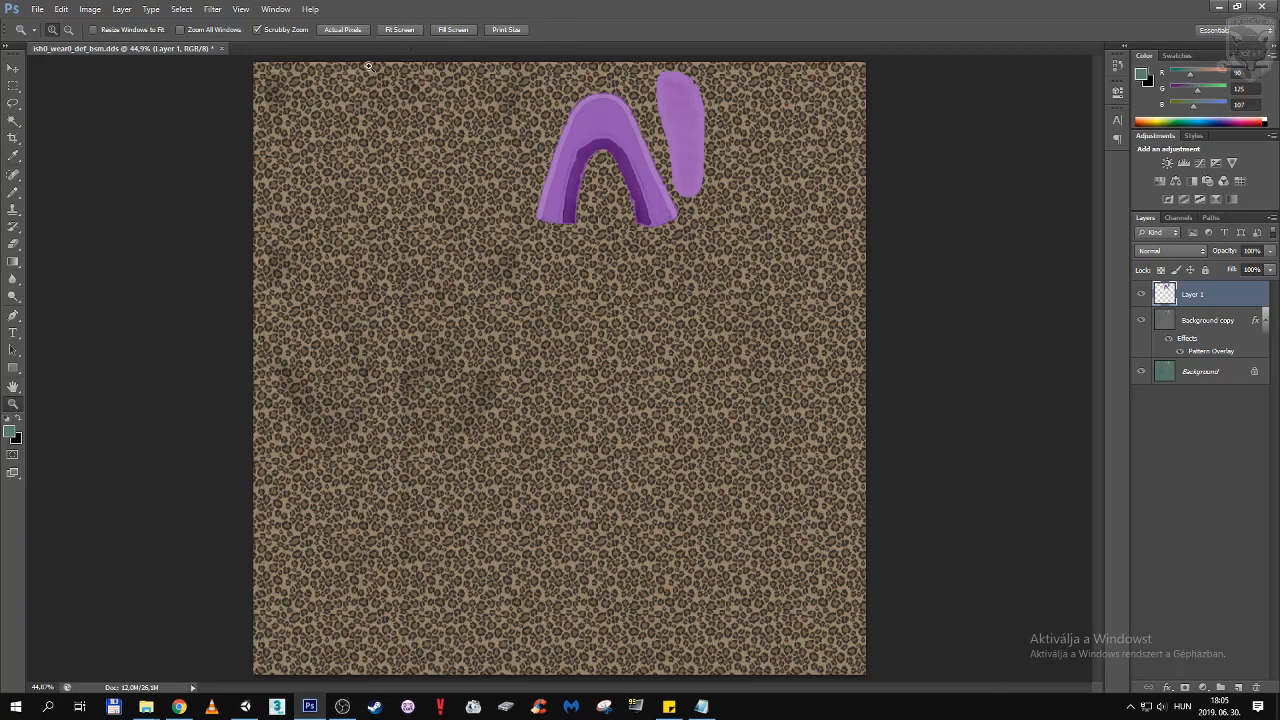
Save the texture in D3D/DDS format, overwriting ish0_wear0_def_bsm in the ish_new_texture folder
{"action": "left_click", "coordinate": [37, 9]}
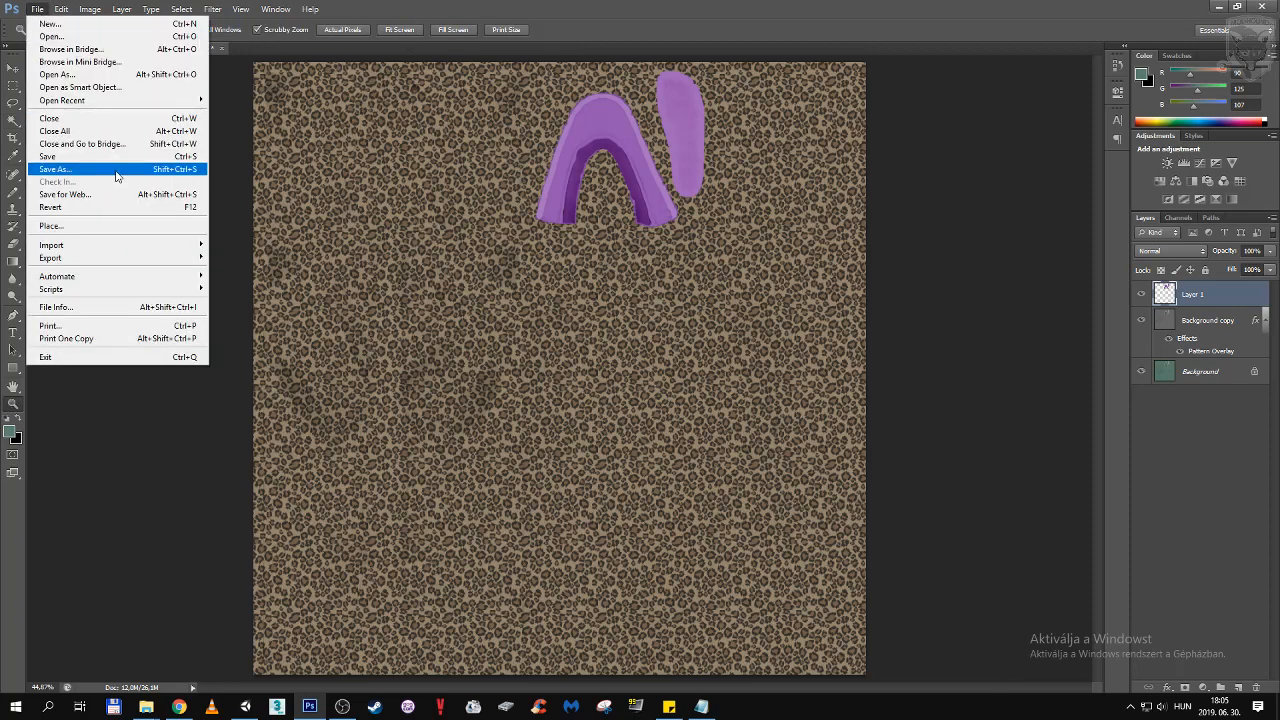
{"action": "left_click", "coordinate": [64, 169]}
{"action": "left_click", "coordinate": [640, 368]}
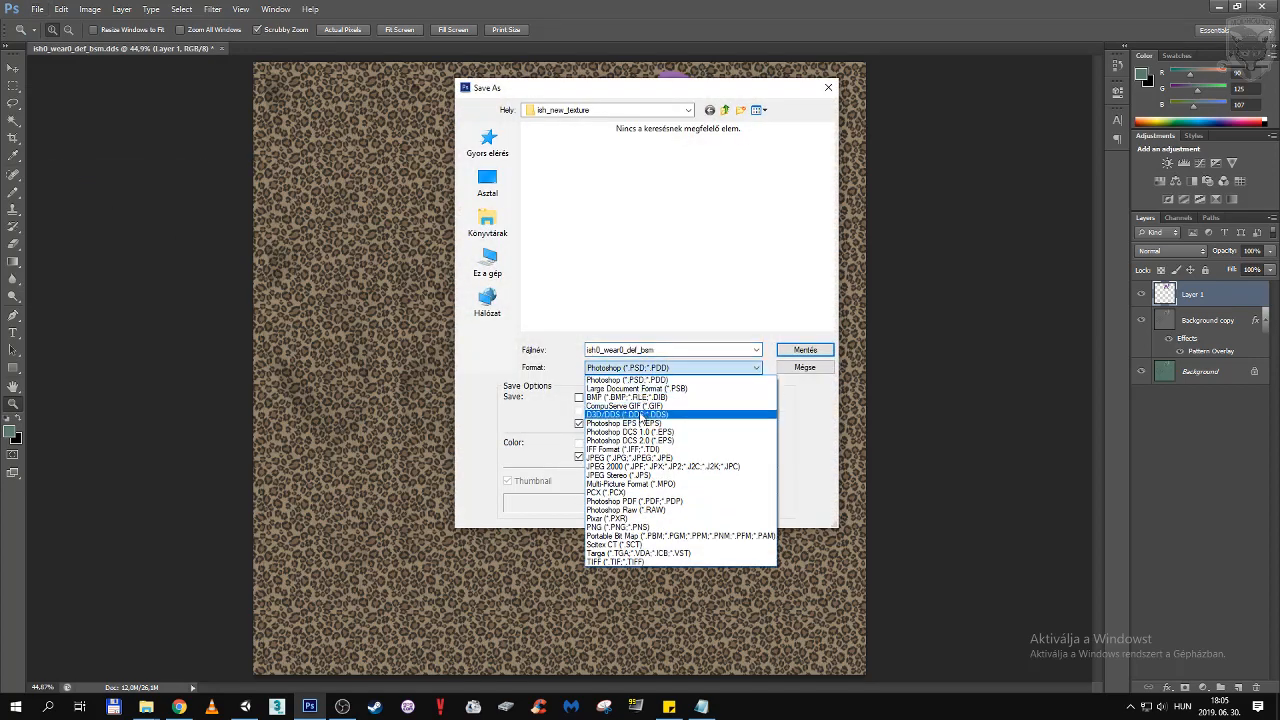
{"action": "left_click", "coordinate": [642, 420]}
{"action": "left_click", "coordinate": [560, 195]}
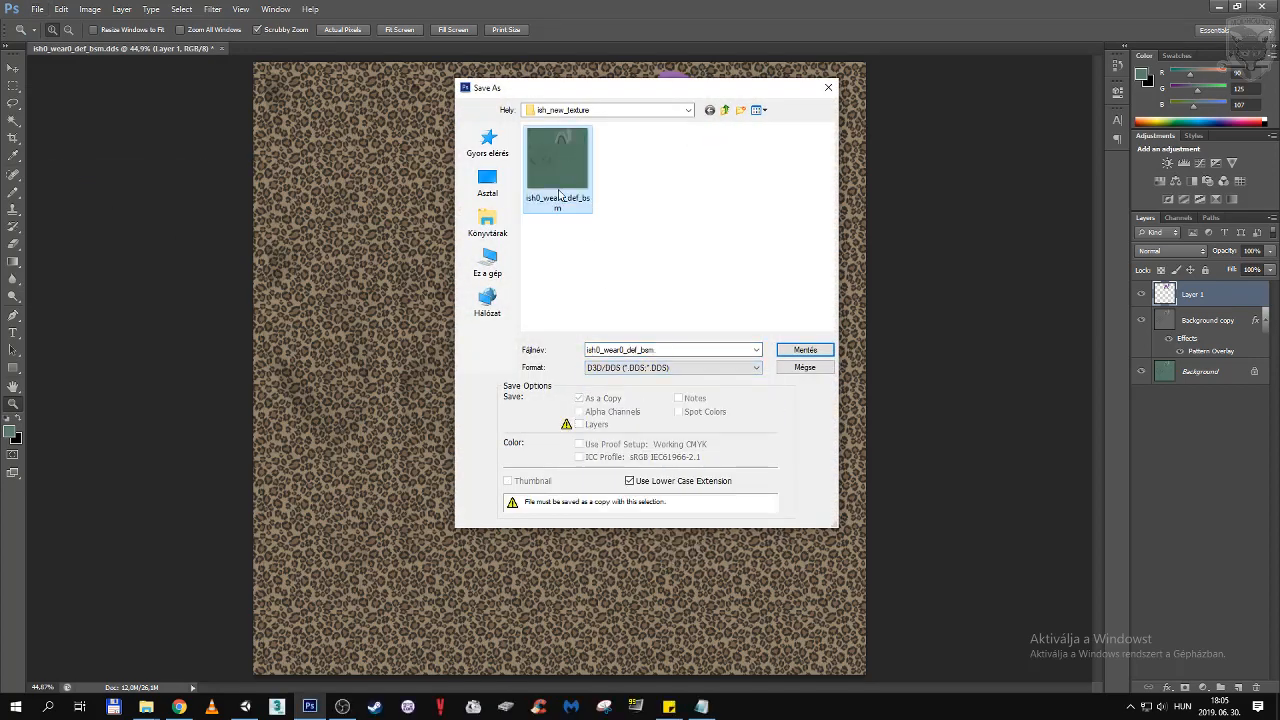
{"action": "left_click", "coordinate": [805, 352]}
{"action": "left_click", "coordinate": [614, 266]}
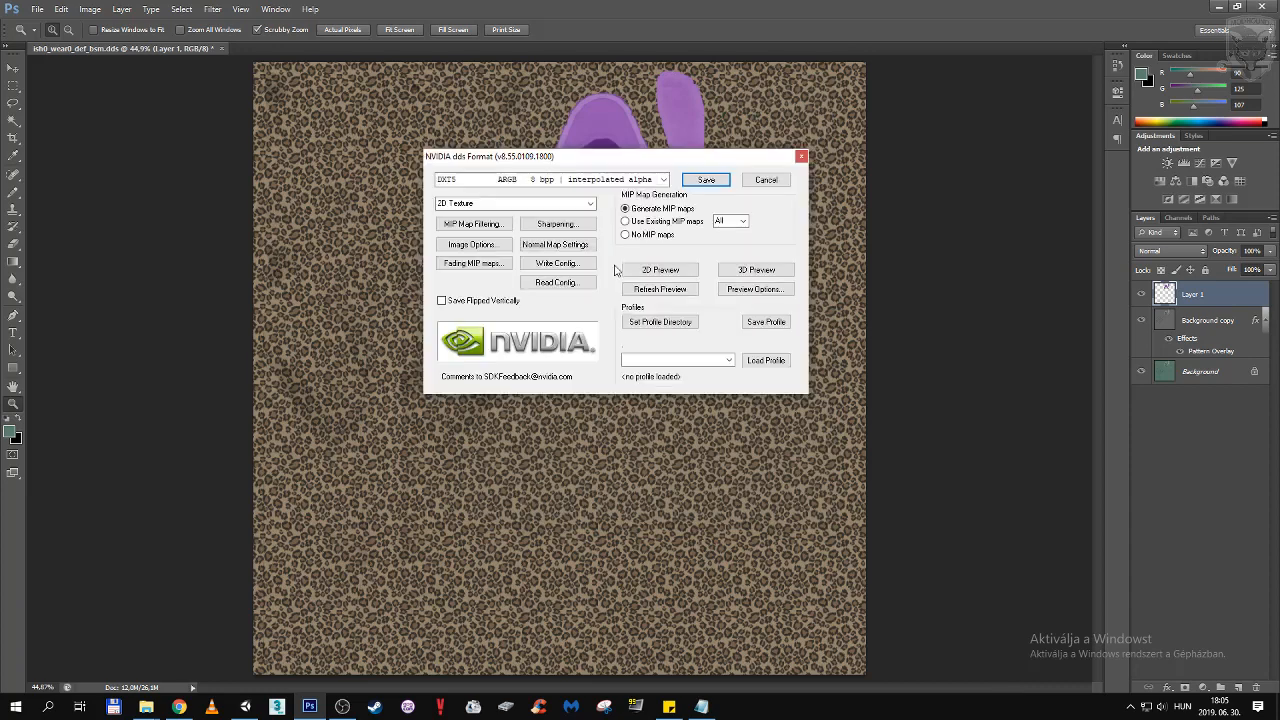
Set the DDS compression format to DXT1 RGB 4 bpp, no alpha
{"action": "left_click", "coordinate": [662, 180]}
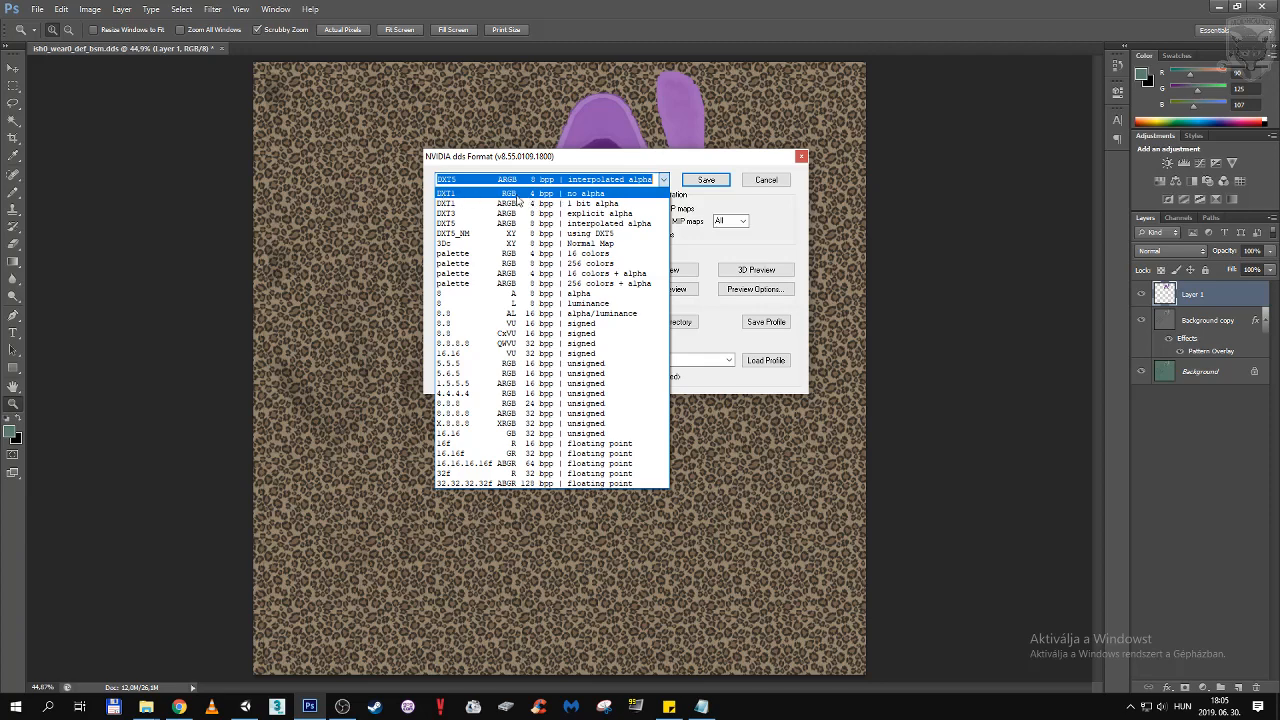
{"action": "left_click", "coordinate": [557, 194]}
{"action": "left_click", "coordinate": [664, 181]}
{"action": "left_click", "coordinate": [663, 182]}
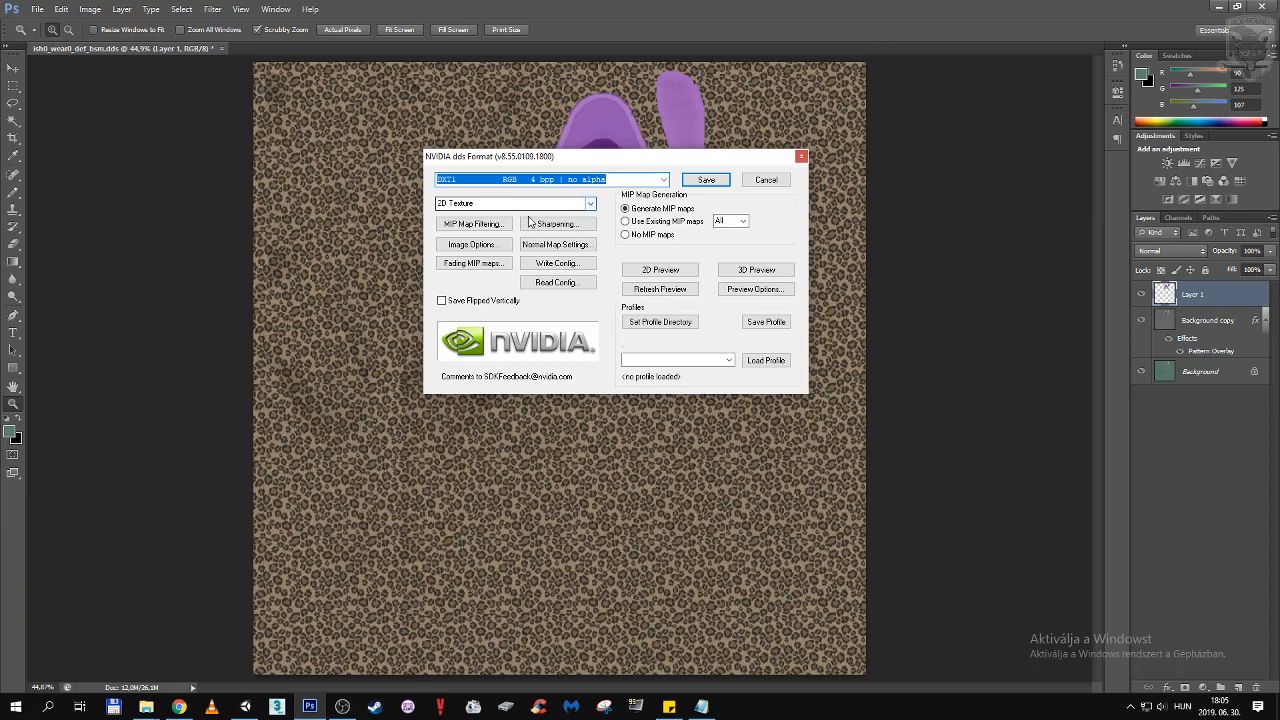
Switch to Chrome and look through the Exporting an Fmdl wiki page for texture guidance, returning to Photoshop when done
{"action": "left_click", "coordinate": [178, 707]}
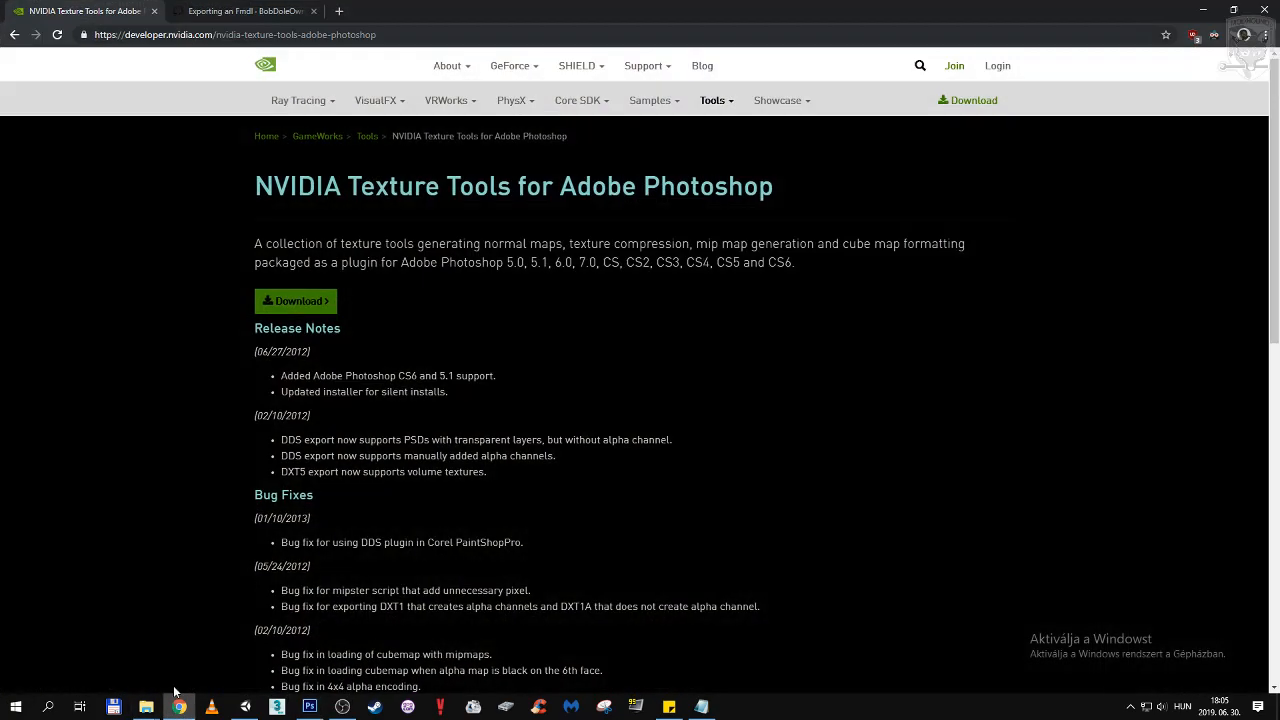
{"action": "left_click", "coordinate": [240, 11]}
{"action": "scroll", "coordinate": [227, 436], "scroll_direction": "down", "scroll_amount": 12}
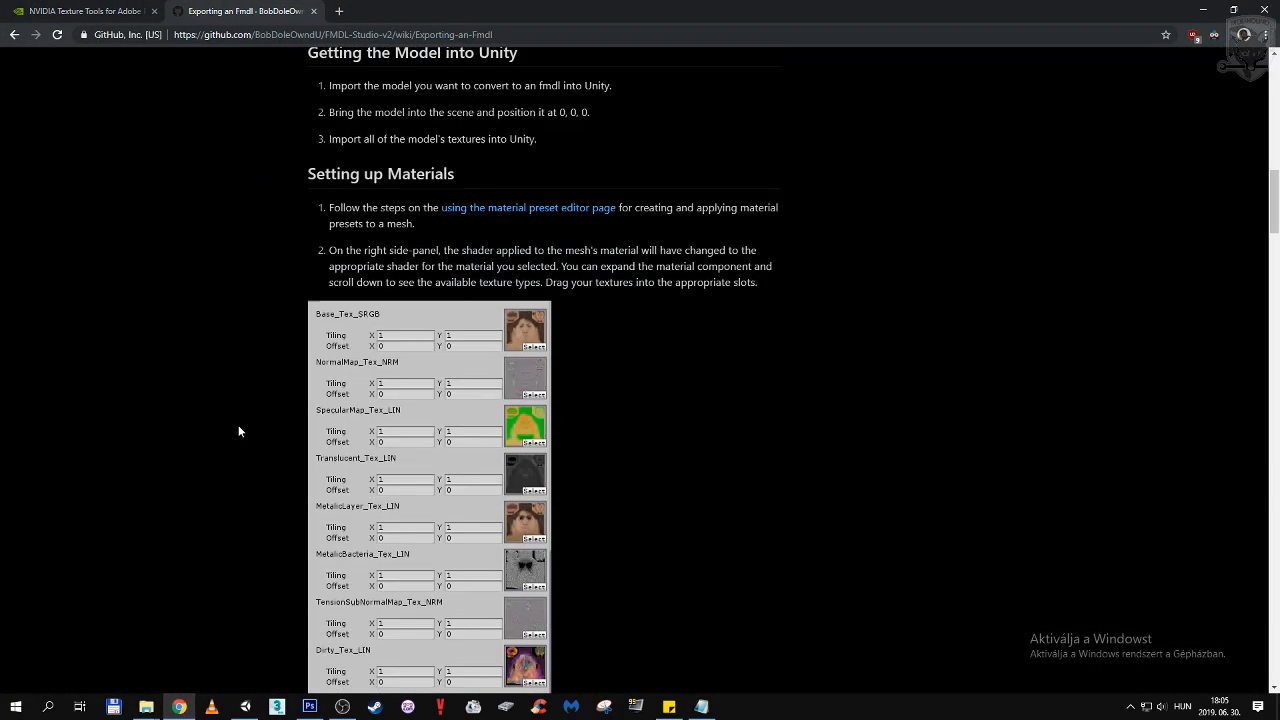
{"action": "scroll", "coordinate": [240, 448], "scroll_direction": "down", "scroll_amount": 15}
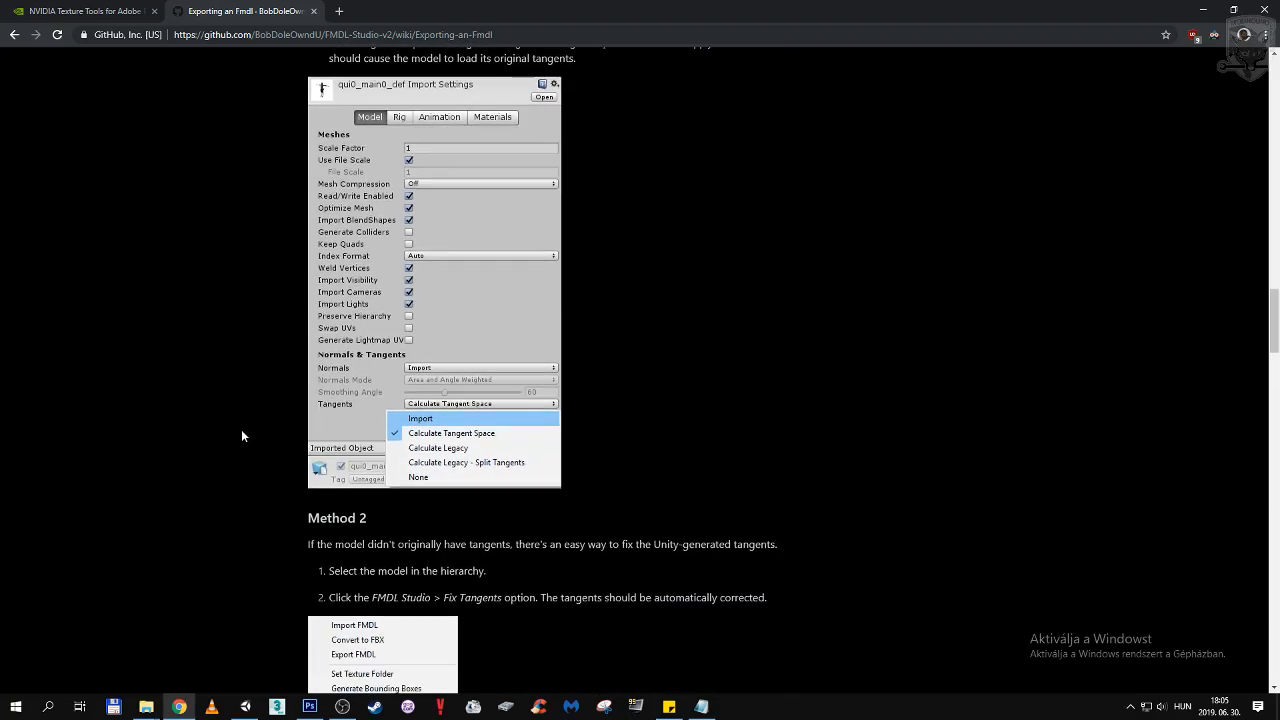
{"action": "scroll", "coordinate": [241, 436], "scroll_direction": "down", "scroll_amount": 8}
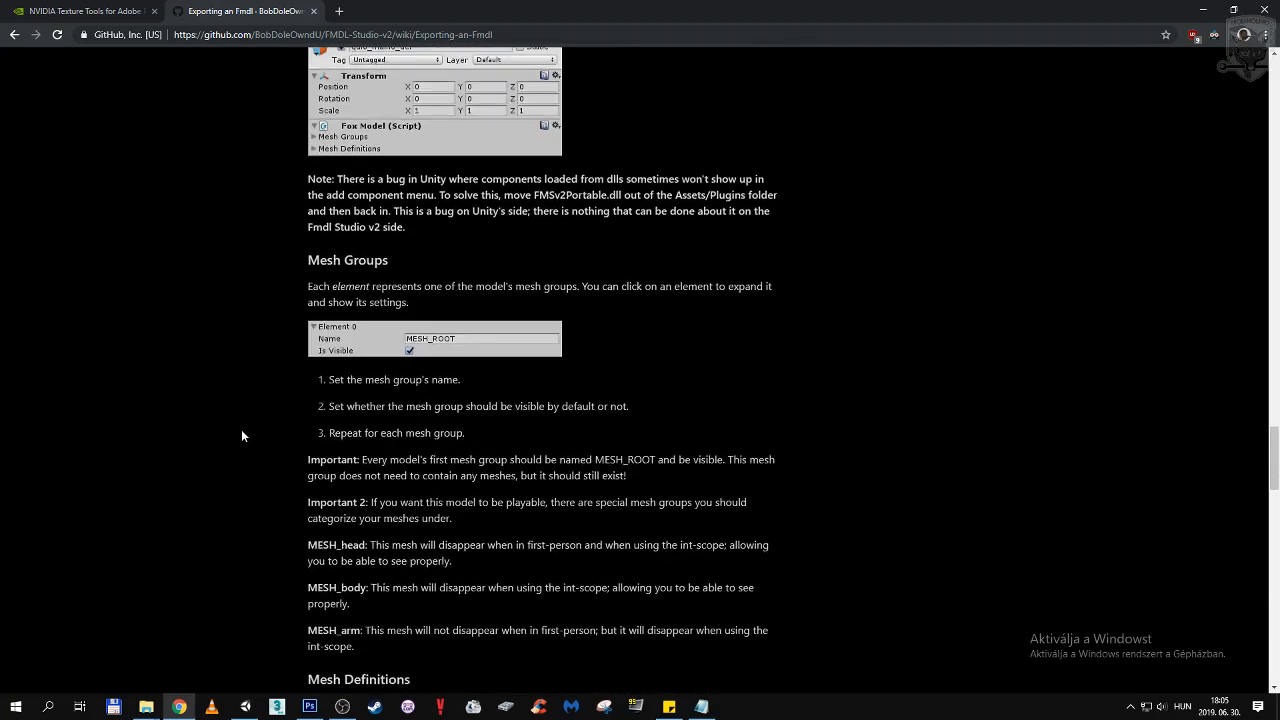
{"action": "scroll", "coordinate": [244, 450], "scroll_direction": "down", "scroll_amount": 20}
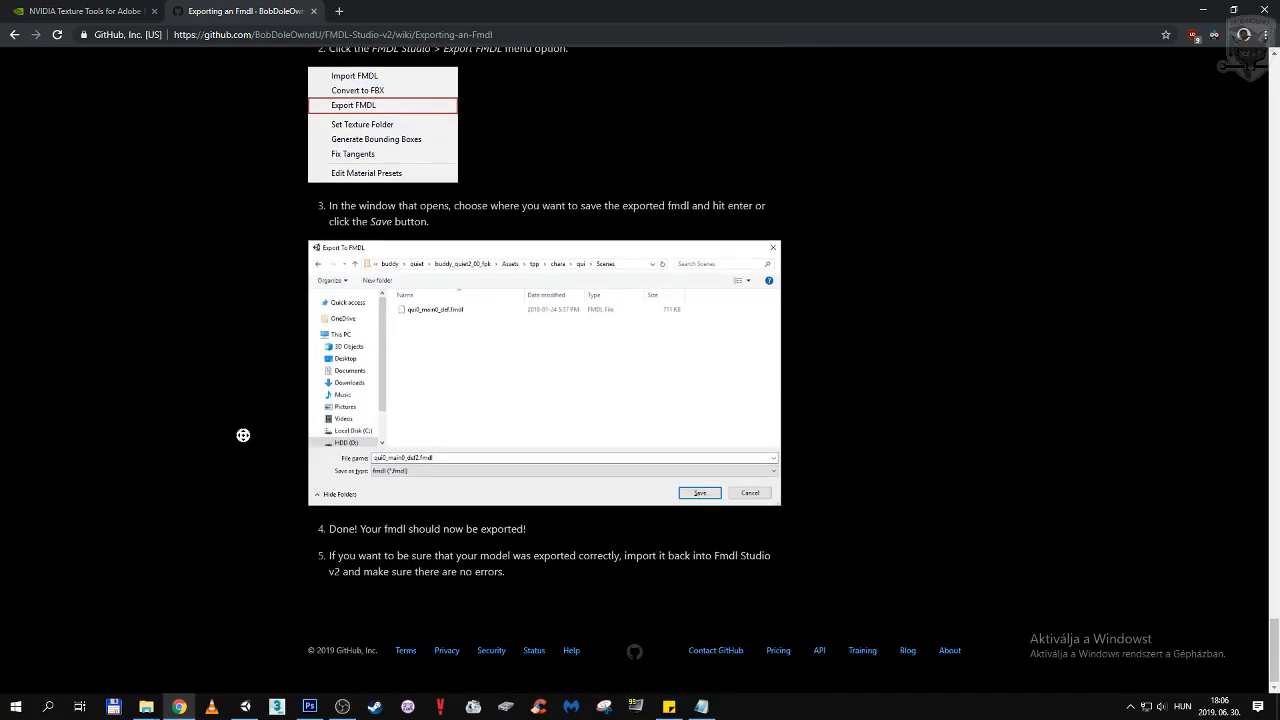
{"action": "scroll", "coordinate": [244, 437], "scroll_direction": "up", "scroll_amount": 20}
{"action": "scroll", "coordinate": [249, 285], "scroll_direction": "down", "scroll_amount": 2}
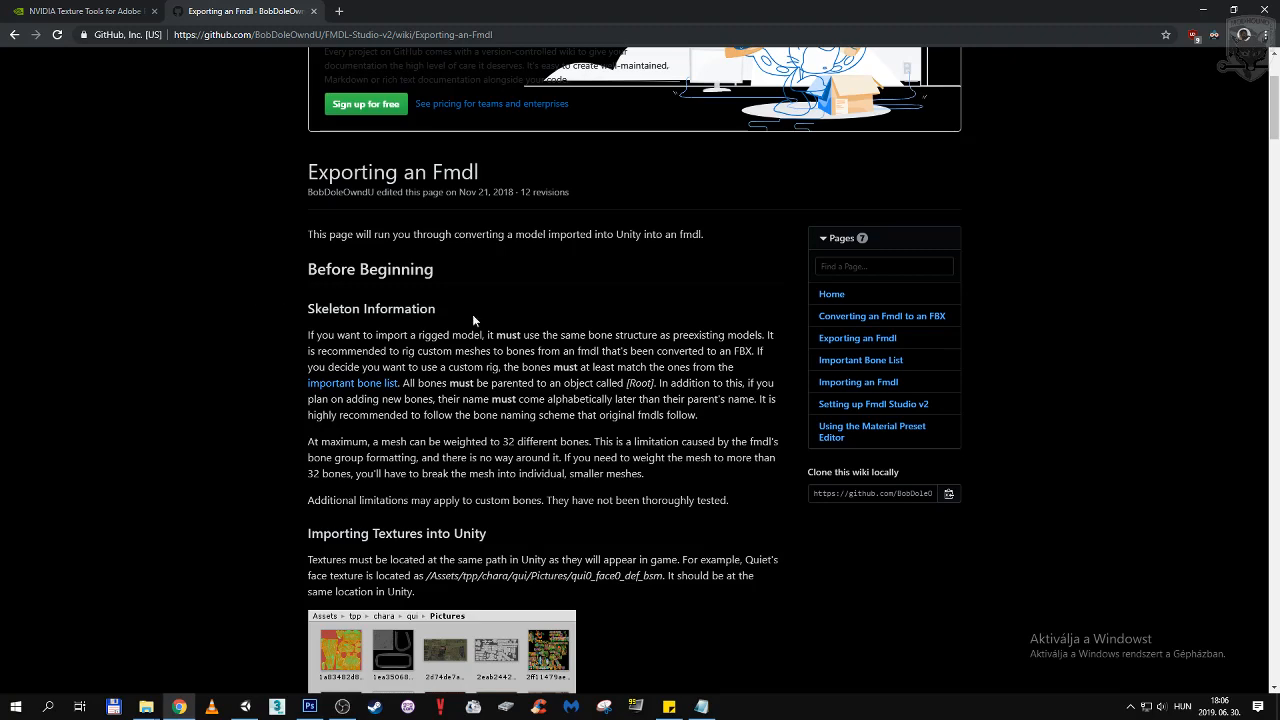
{"action": "scroll", "coordinate": [257, 300], "scroll_direction": "up", "scroll_amount": 2}
{"action": "left_click", "coordinate": [179, 706]}
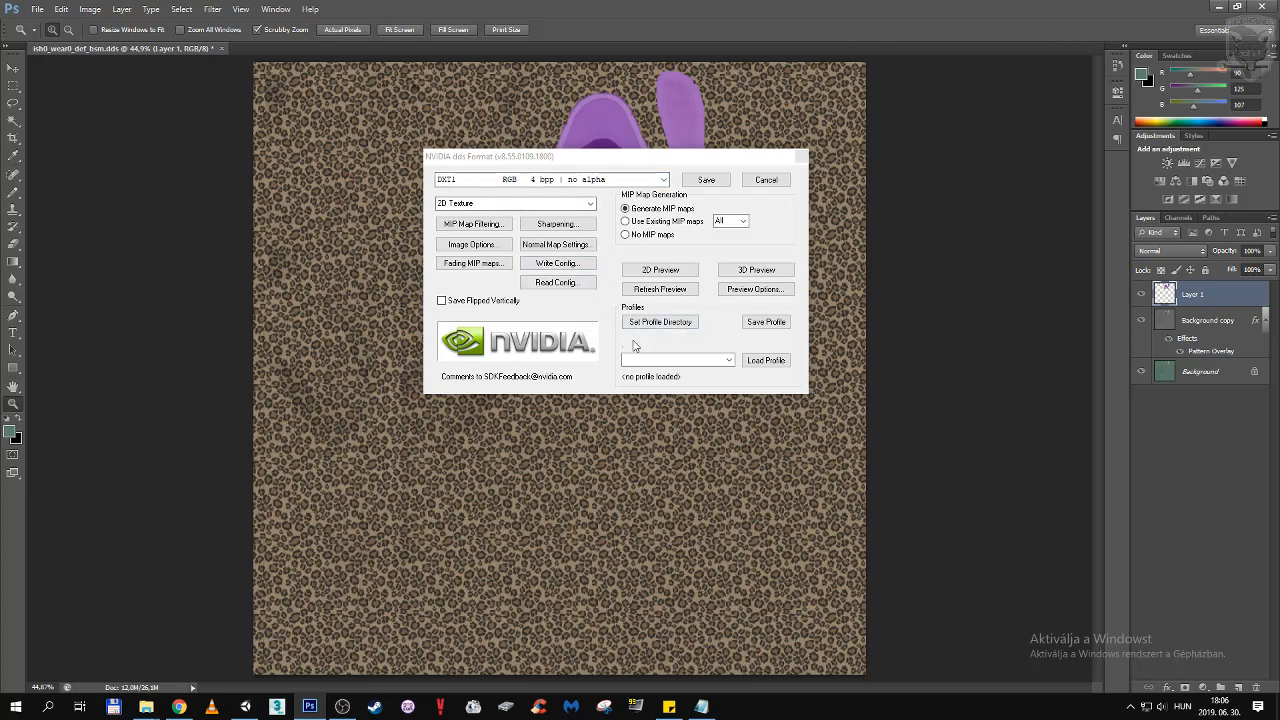
Review the DDS image options without changing them and save the DDS file
{"action": "left_click", "coordinate": [473, 246]}
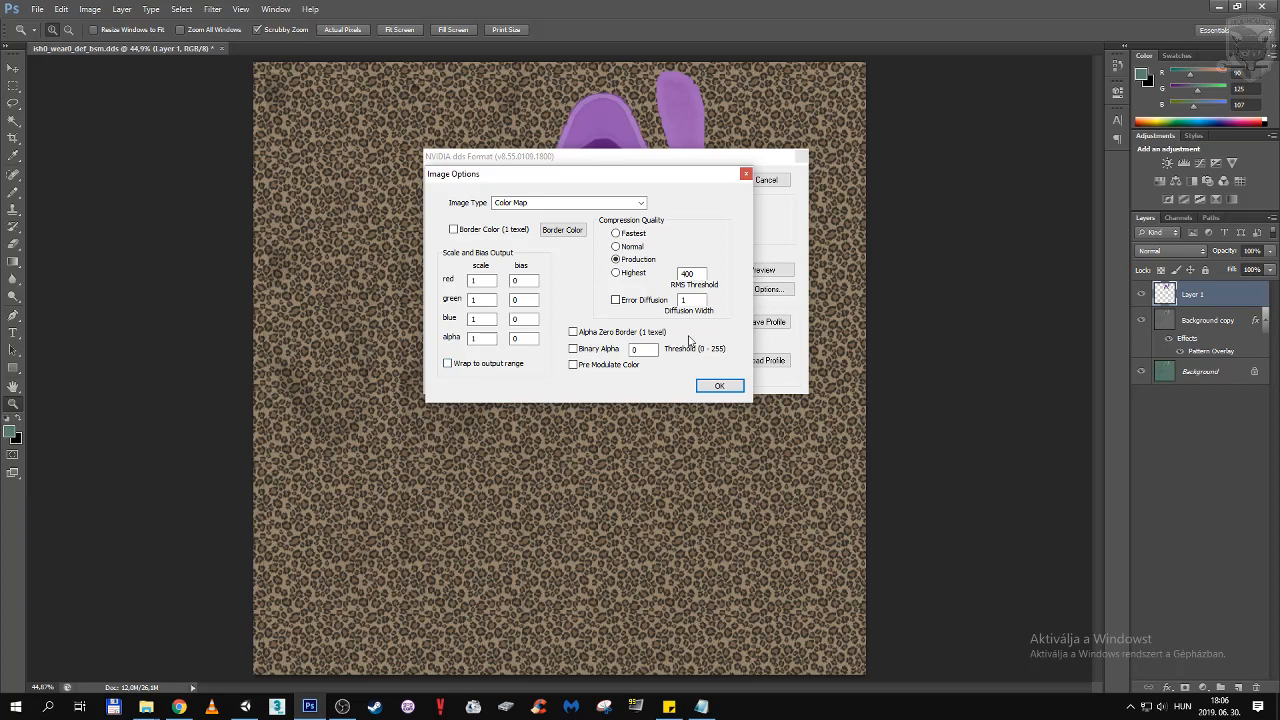
{"action": "left_click", "coordinate": [719, 385]}
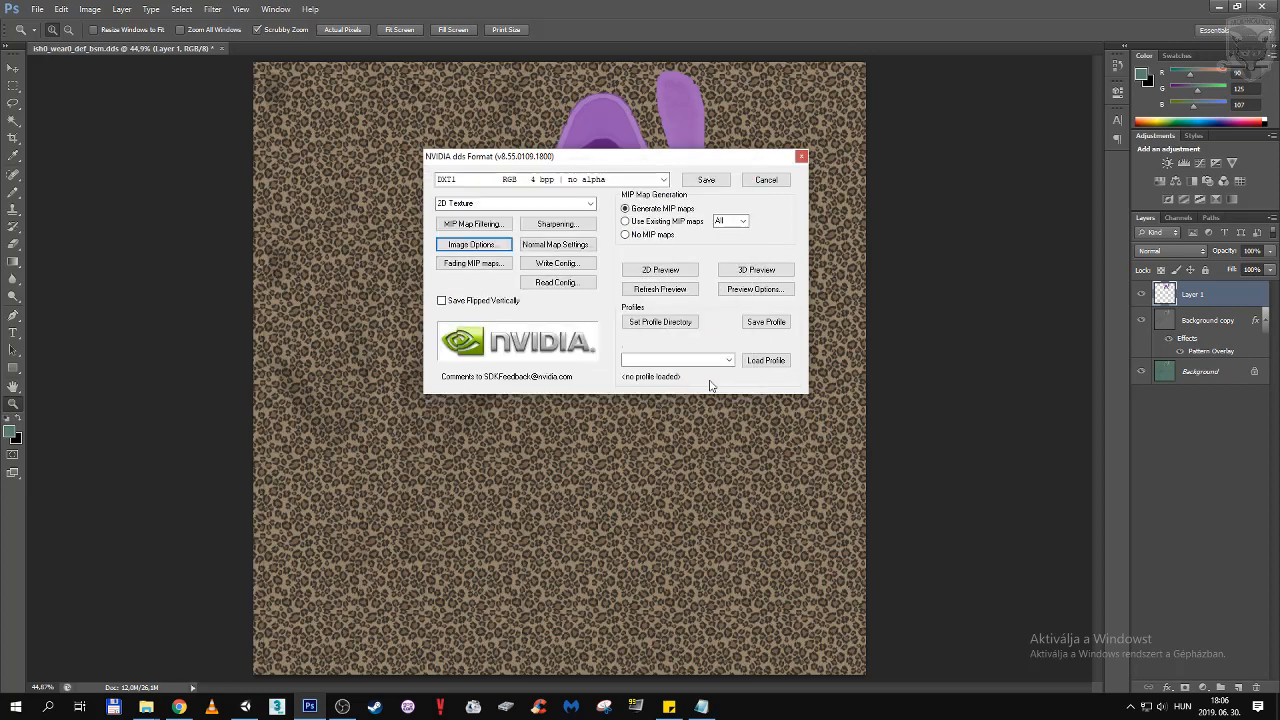
{"action": "left_click", "coordinate": [716, 186]}
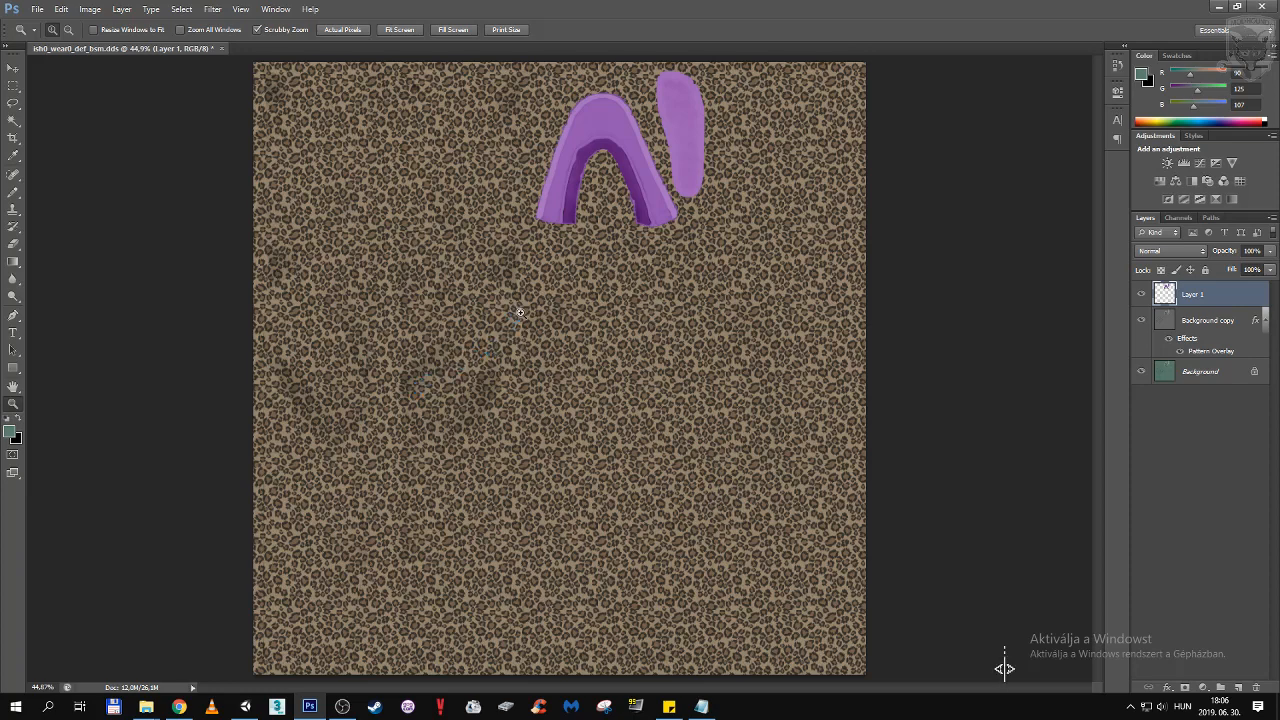
Switch to Unity, clear the file window away and examine the leopard-print clothing and purple shoes on the full model
{"action": "left_click", "coordinate": [319, 707]}
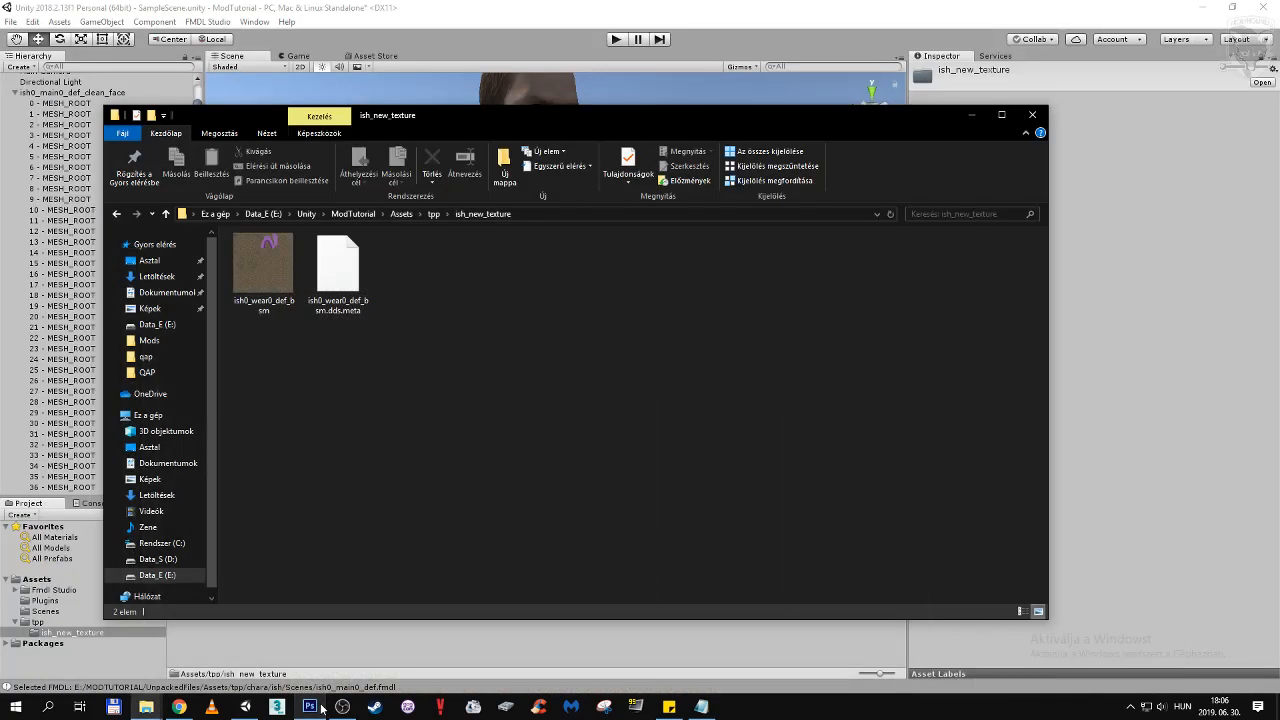
{"action": "left_click", "coordinate": [966, 118]}
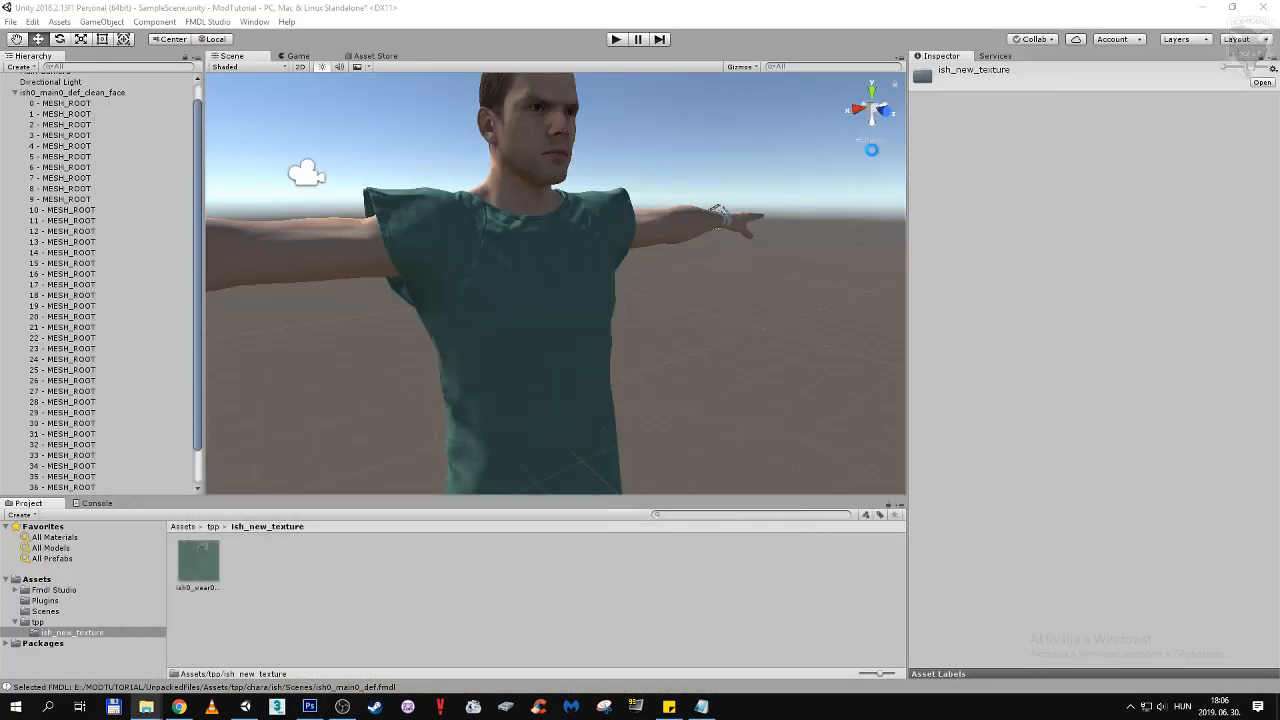
{"action": "scroll", "coordinate": [674, 340], "scroll_direction": "down", "scroll_amount": 3}
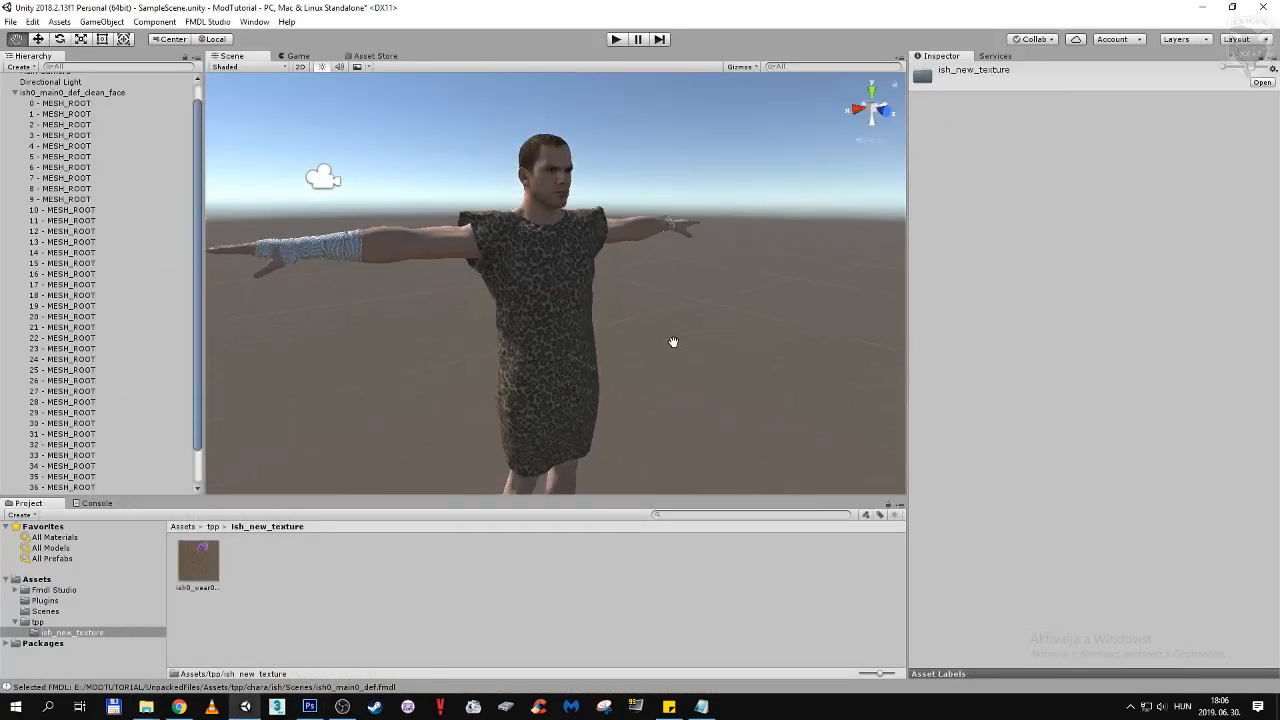
{"action": "mouse_move", "coordinate": [674, 343]}
{"action": "middle_mouse_down"}
{"action": "mouse_move", "coordinate": [677, 266]}
{"action": "mouse_move", "coordinate": [677, 359]}
{"action": "middle_mouse_up"}
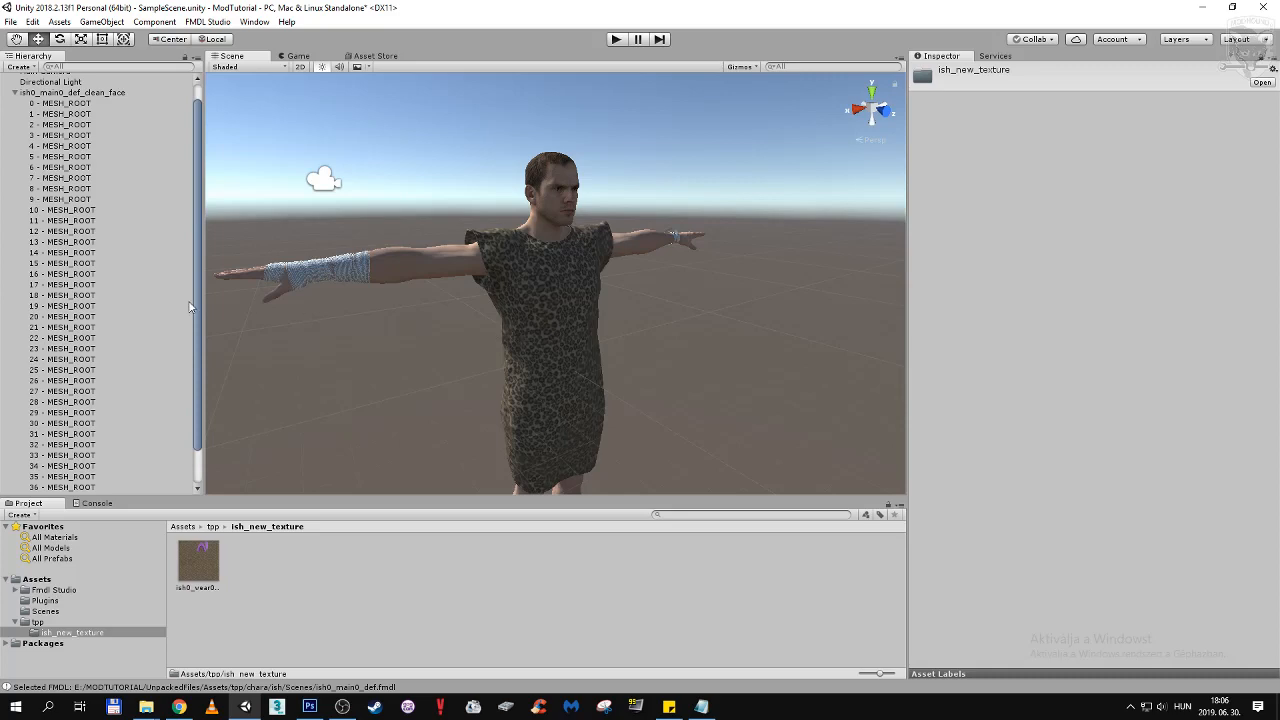
{"action": "right_click_drag", "start_coordinate": [442, 315], "coordinate": [450, 333]}
{"action": "middle_click_drag", "start_coordinate": [450, 333], "coordinate": [361, 324]}
{"action": "scroll", "coordinate": [391, 336], "scroll_direction": "down", "scroll_amount": 3}
{"action": "right_click_drag", "start_coordinate": [391, 336], "coordinate": [446, 326]}
{"action": "middle_click_drag", "start_coordinate": [446, 326], "coordinate": [476, 302]}
{"action": "scroll", "coordinate": [474, 311], "scroll_direction": "down", "scroll_amount": 2}
{"action": "middle_click_drag", "start_coordinate": [424, 355], "coordinate": [453, 312]}
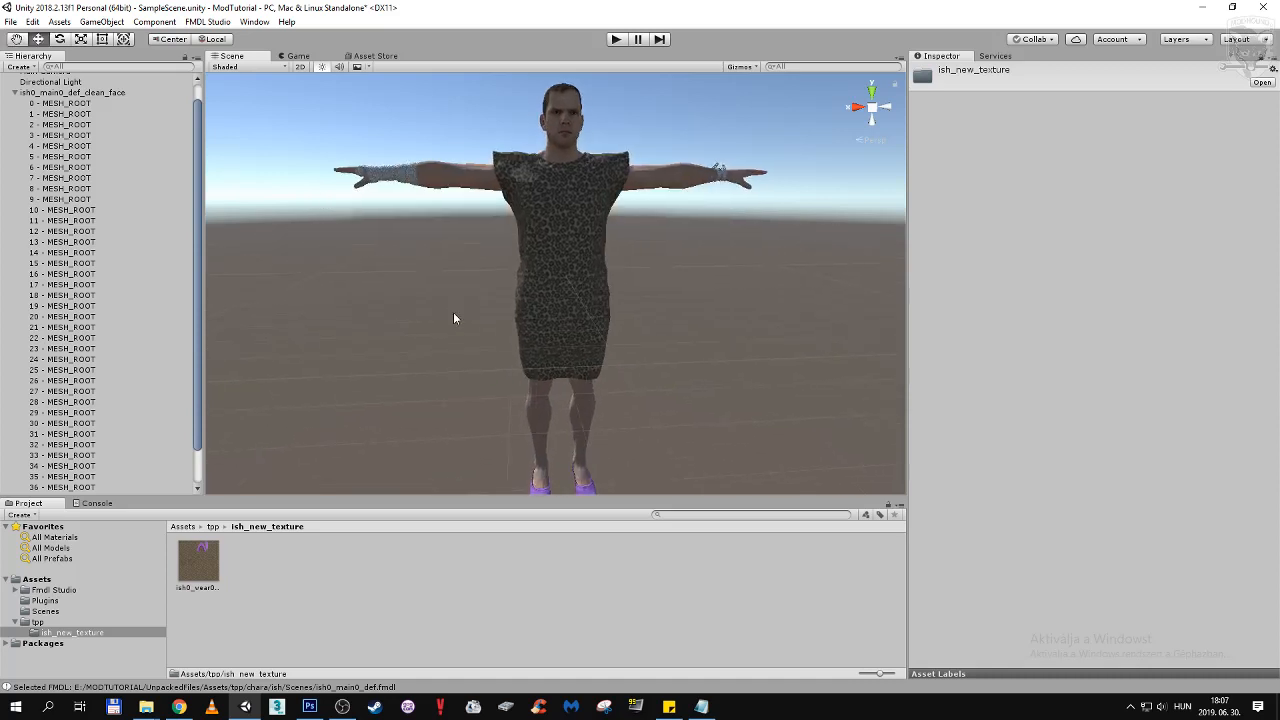
{"action": "scroll", "coordinate": [453, 312], "scroll_direction": "down", "scroll_amount": 1}
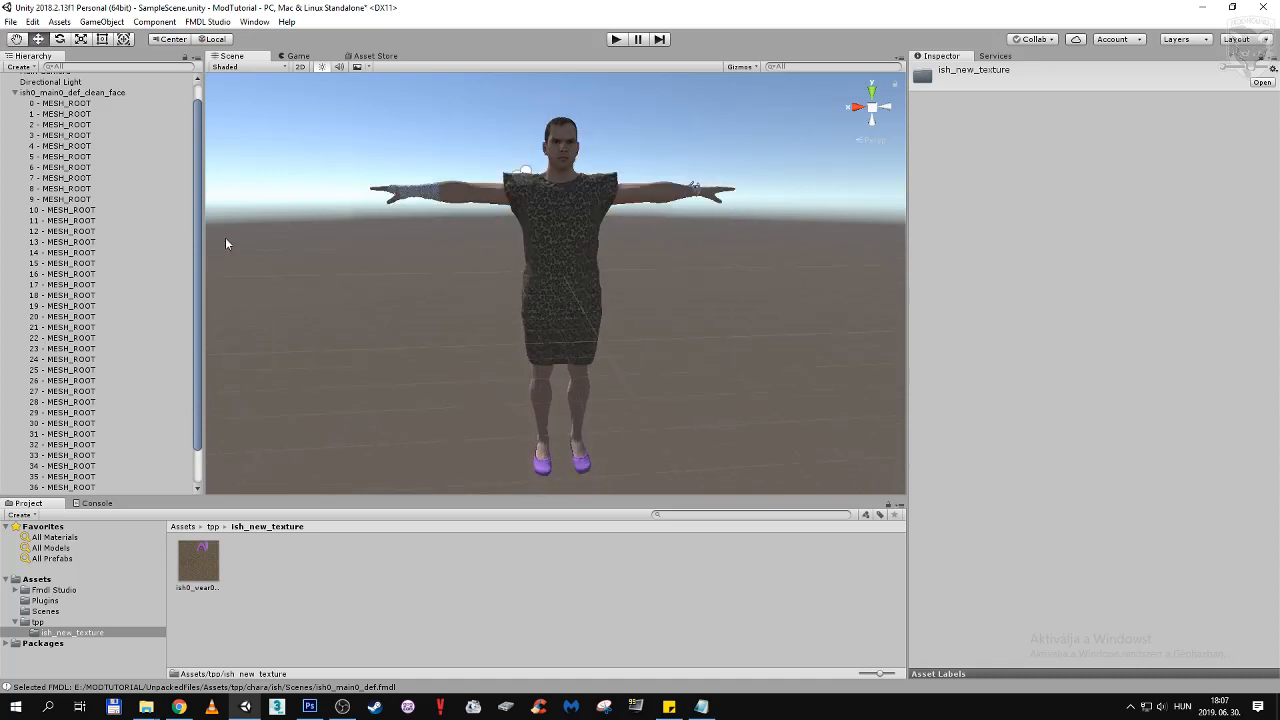
Collapse the ish0_main0_def_clean_face model in the hierarchy and select it
{"action": "left_click", "coordinate": [15, 93]}
{"action": "left_click", "coordinate": [67, 112]}
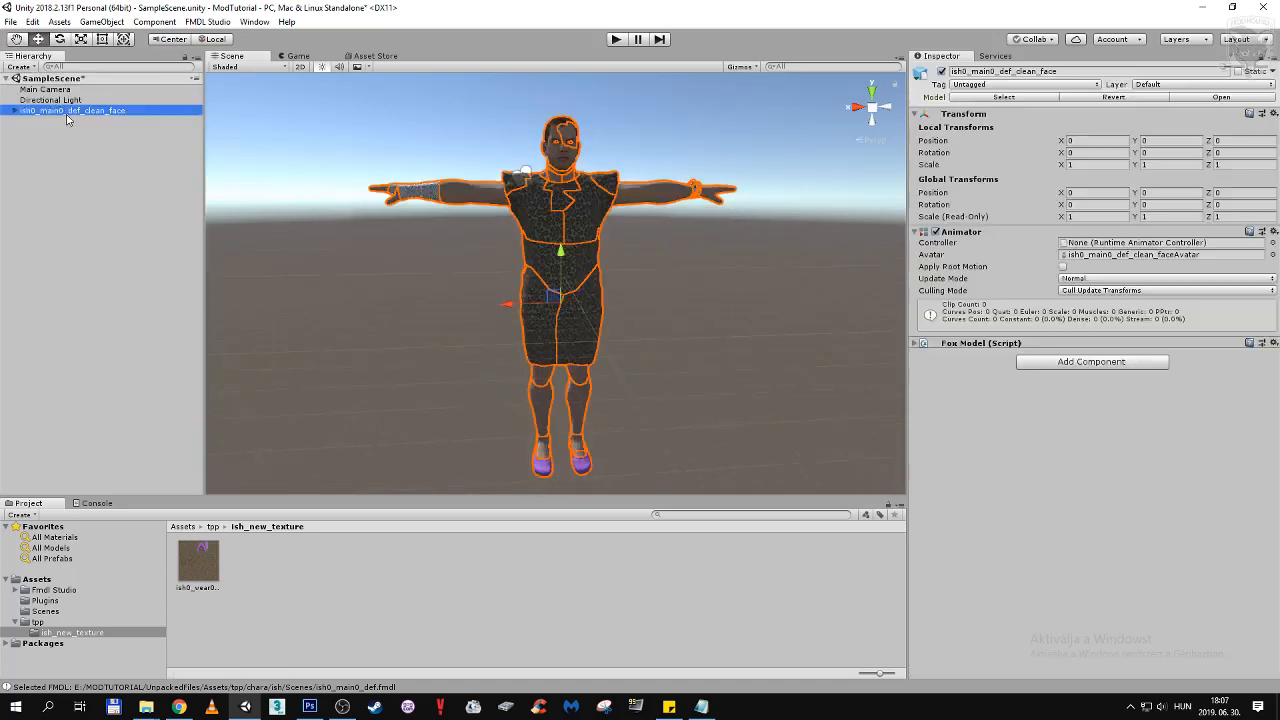
{"action": "left_click", "coordinate": [245, 706]}
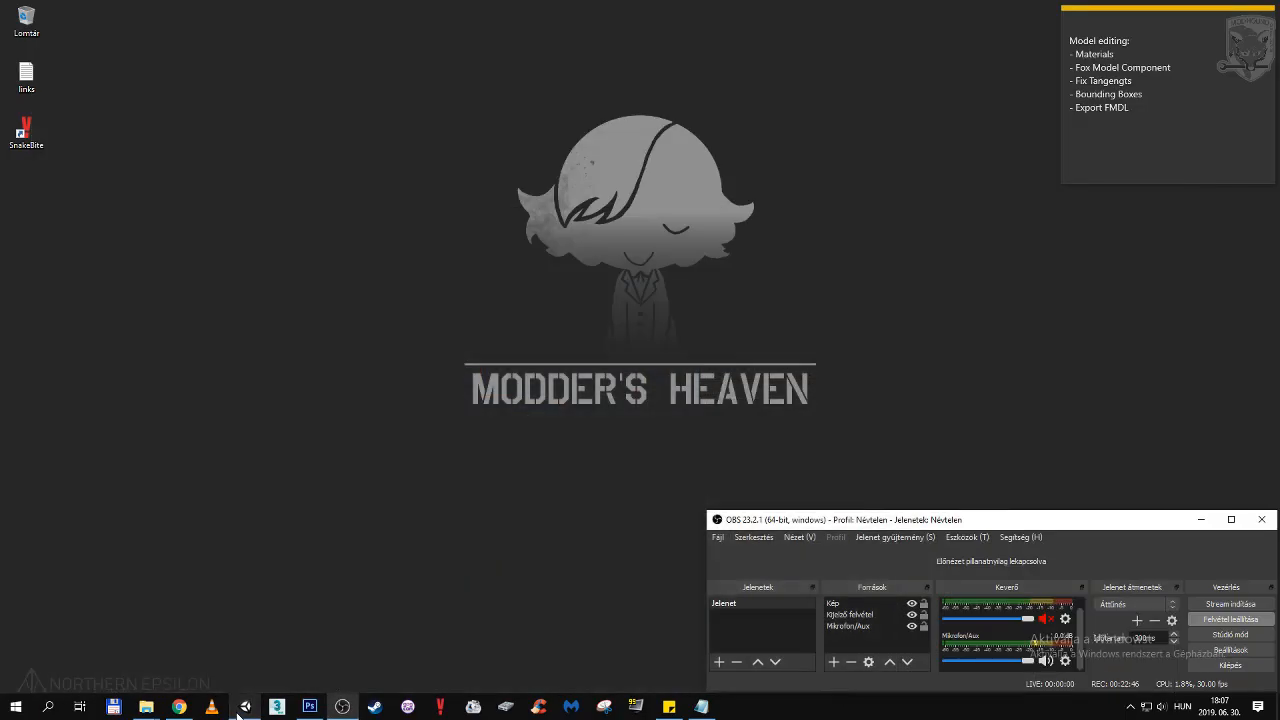